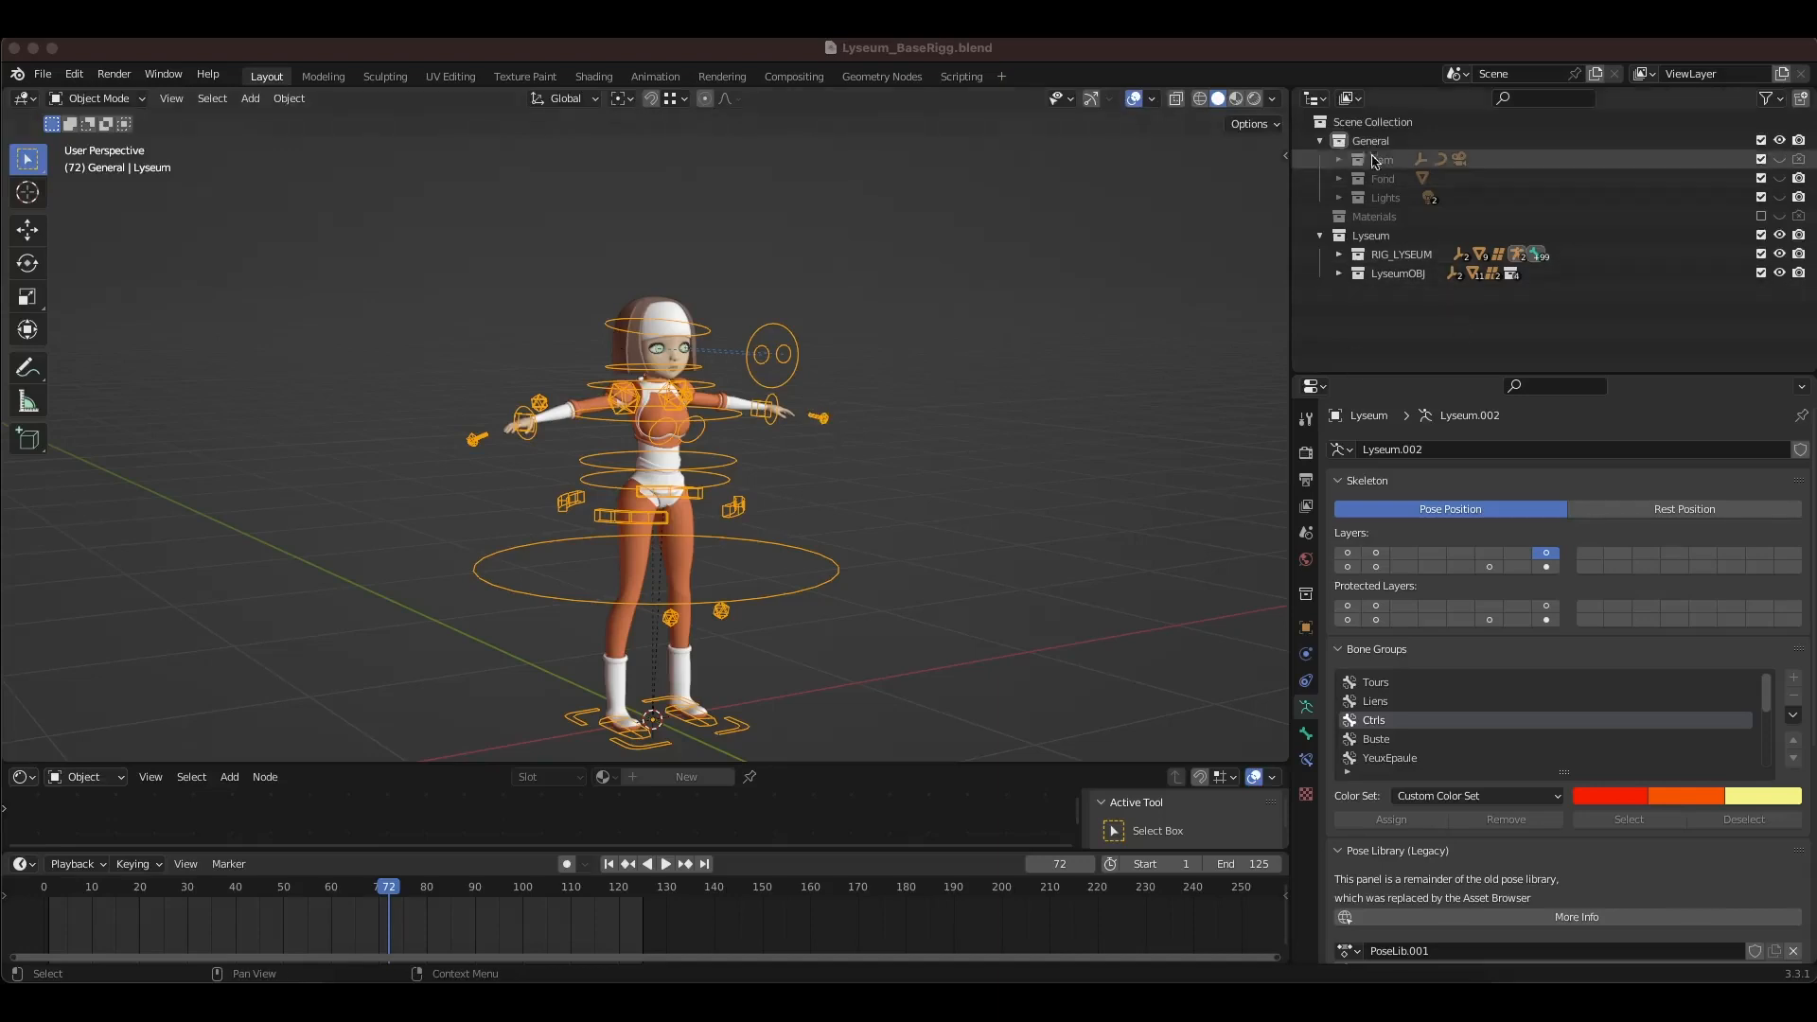
# Step: Collapse the Lyseum collection, expand General, and unhide its Cam collection in the viewport
pyautogui.click(1321, 141)
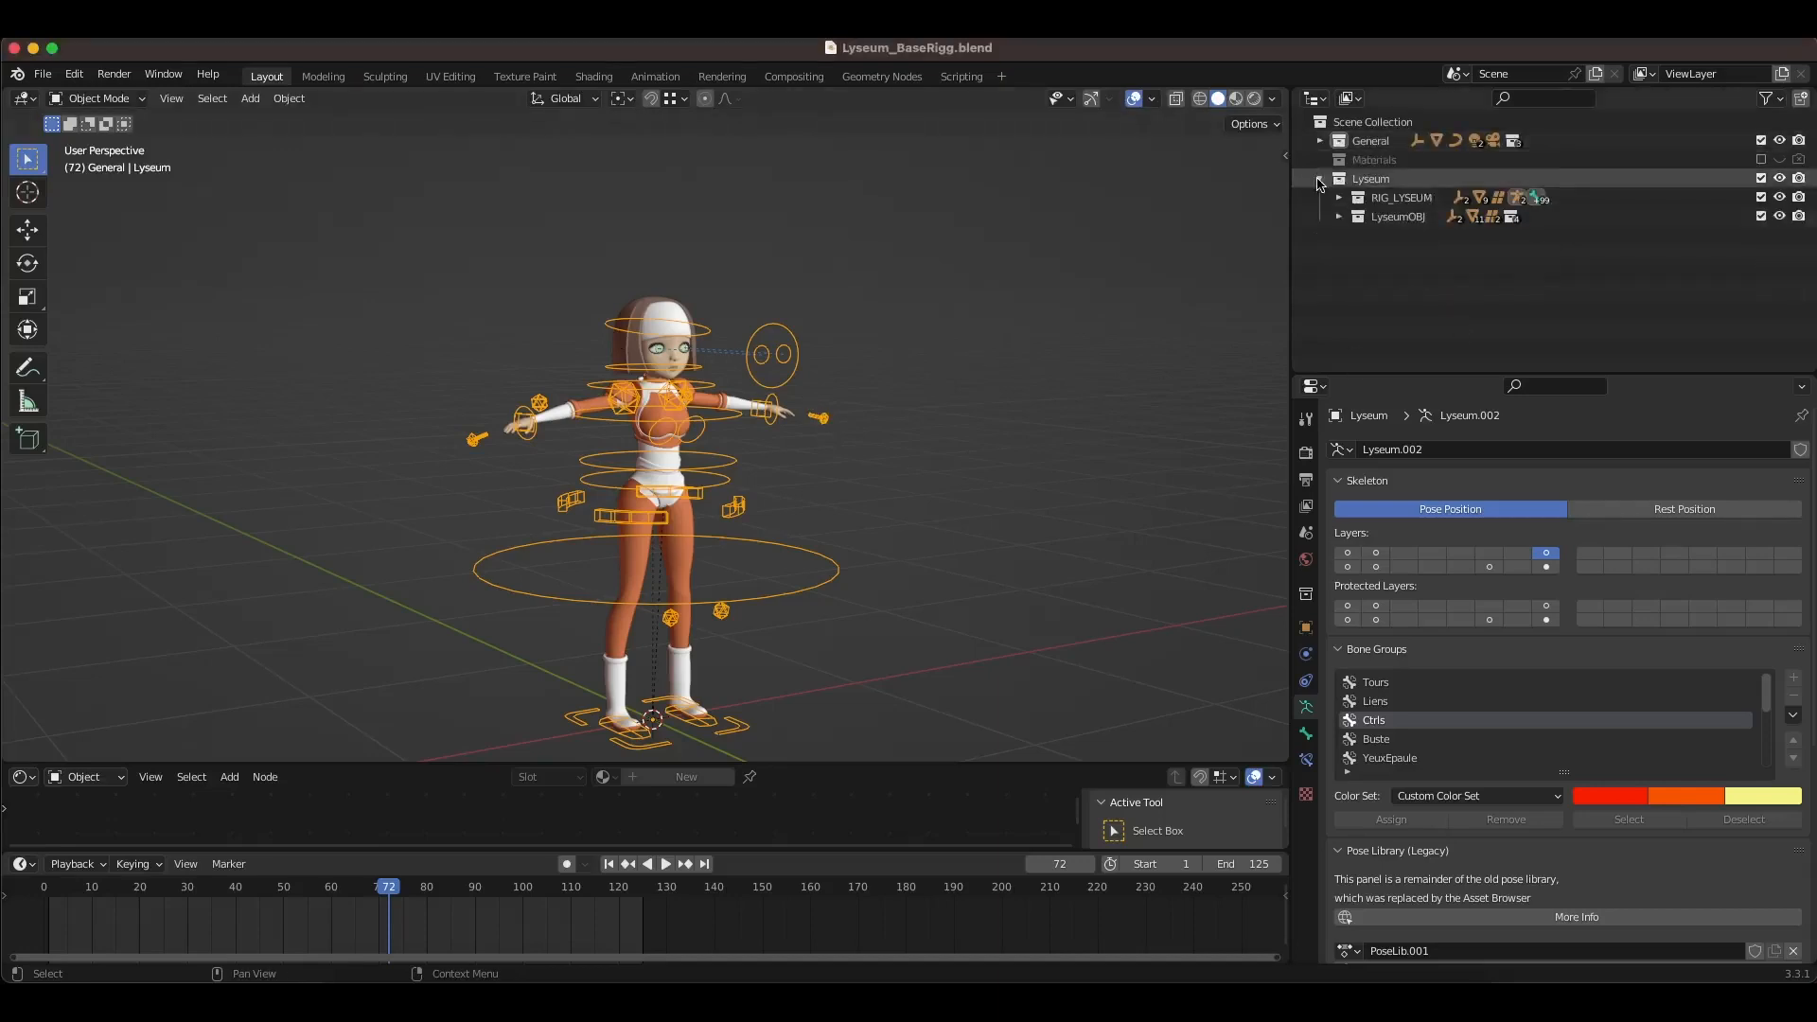
pyautogui.click(1320, 179)
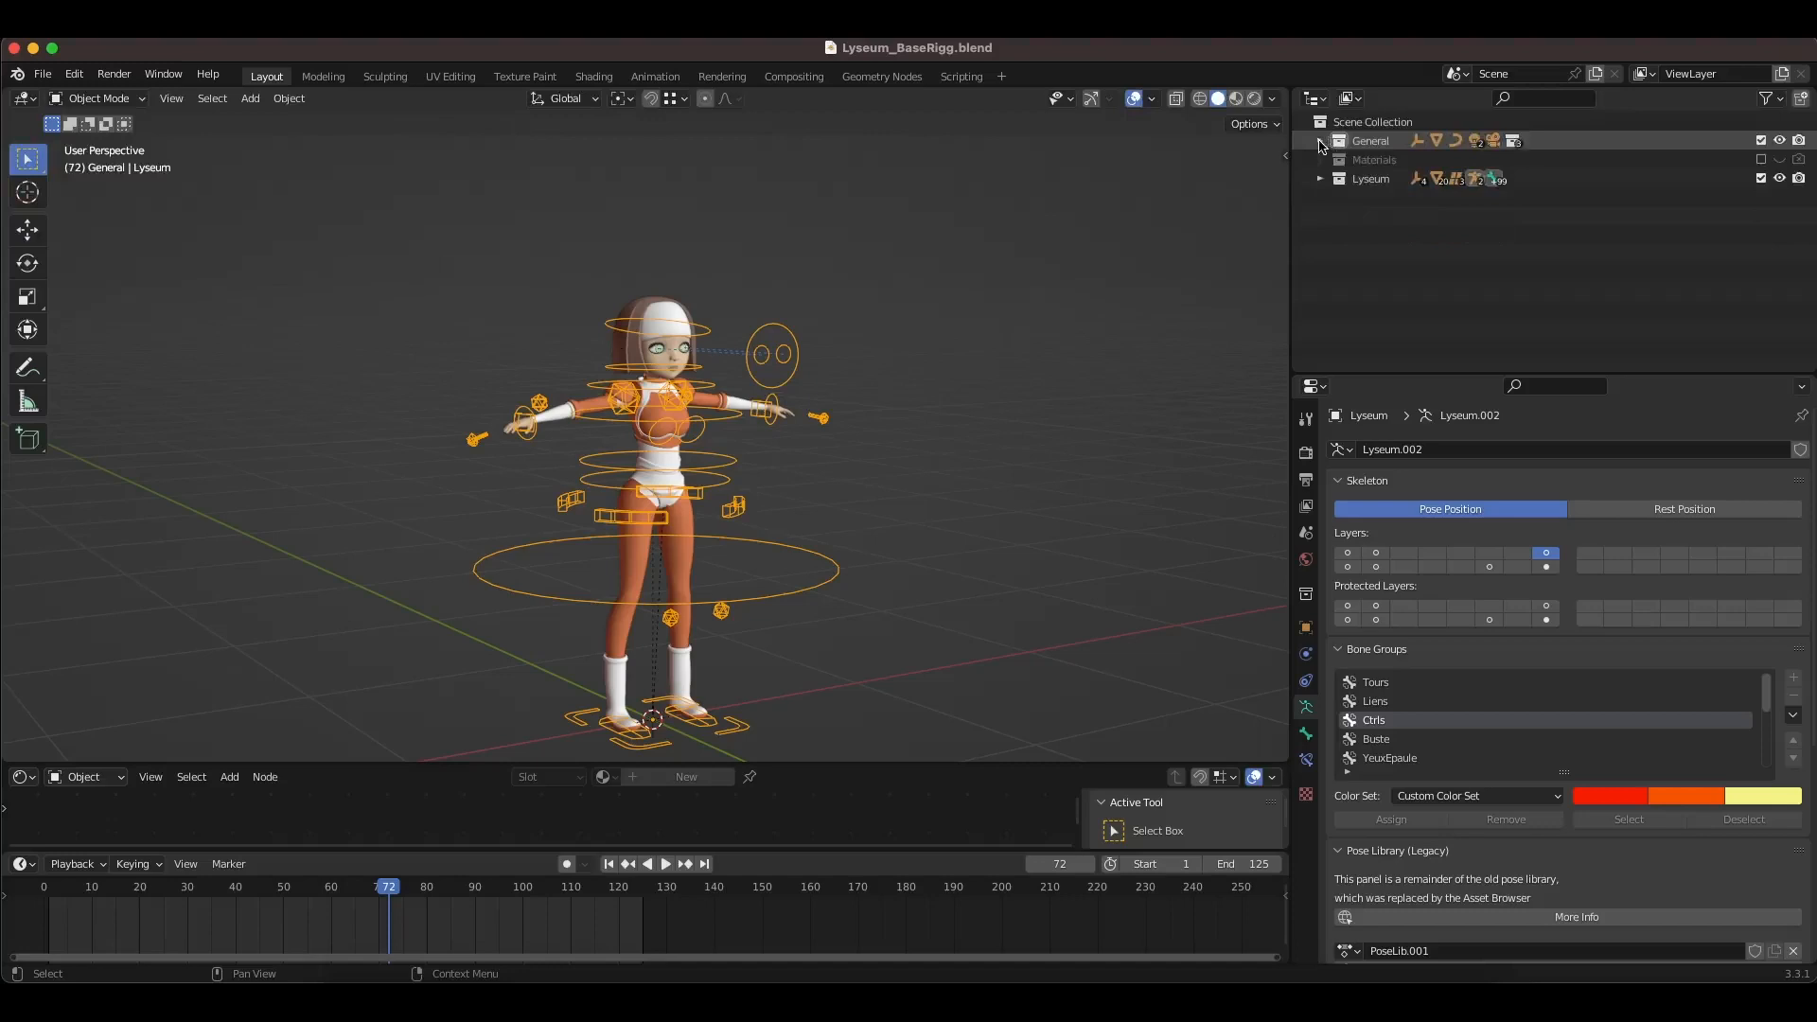
pyautogui.click(1321, 141)
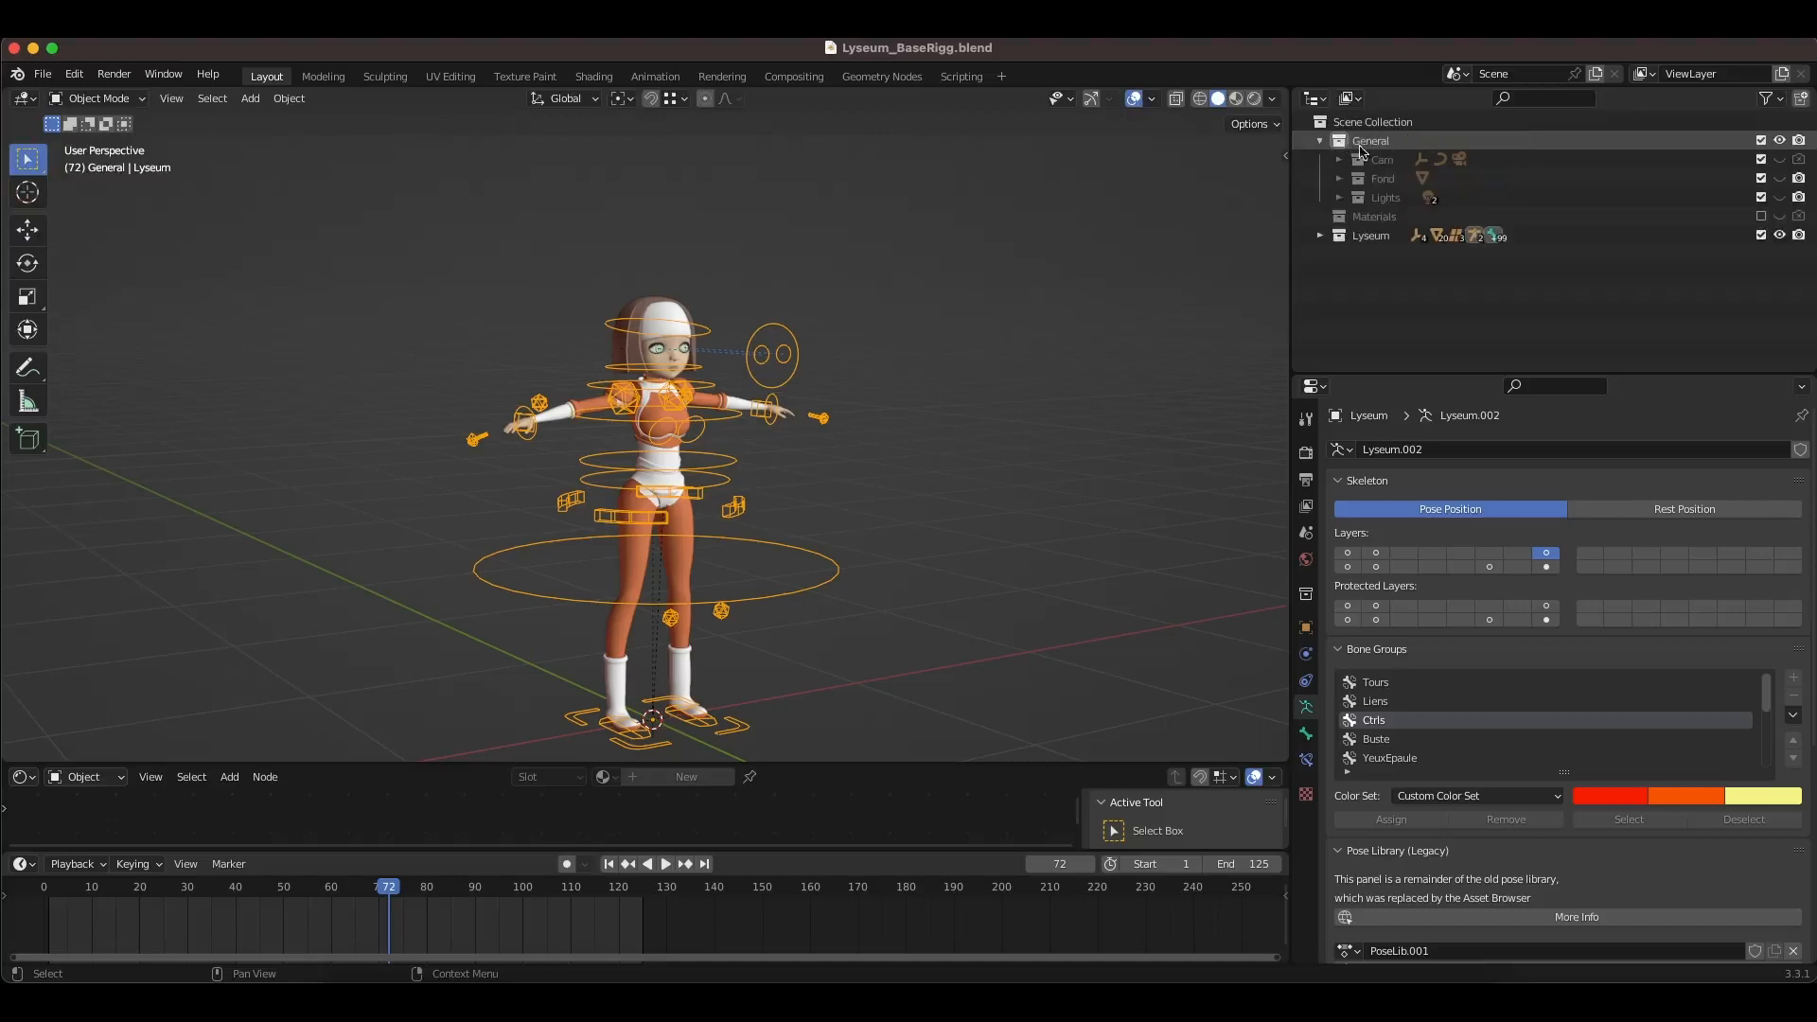
pyautogui.click(1780, 160)
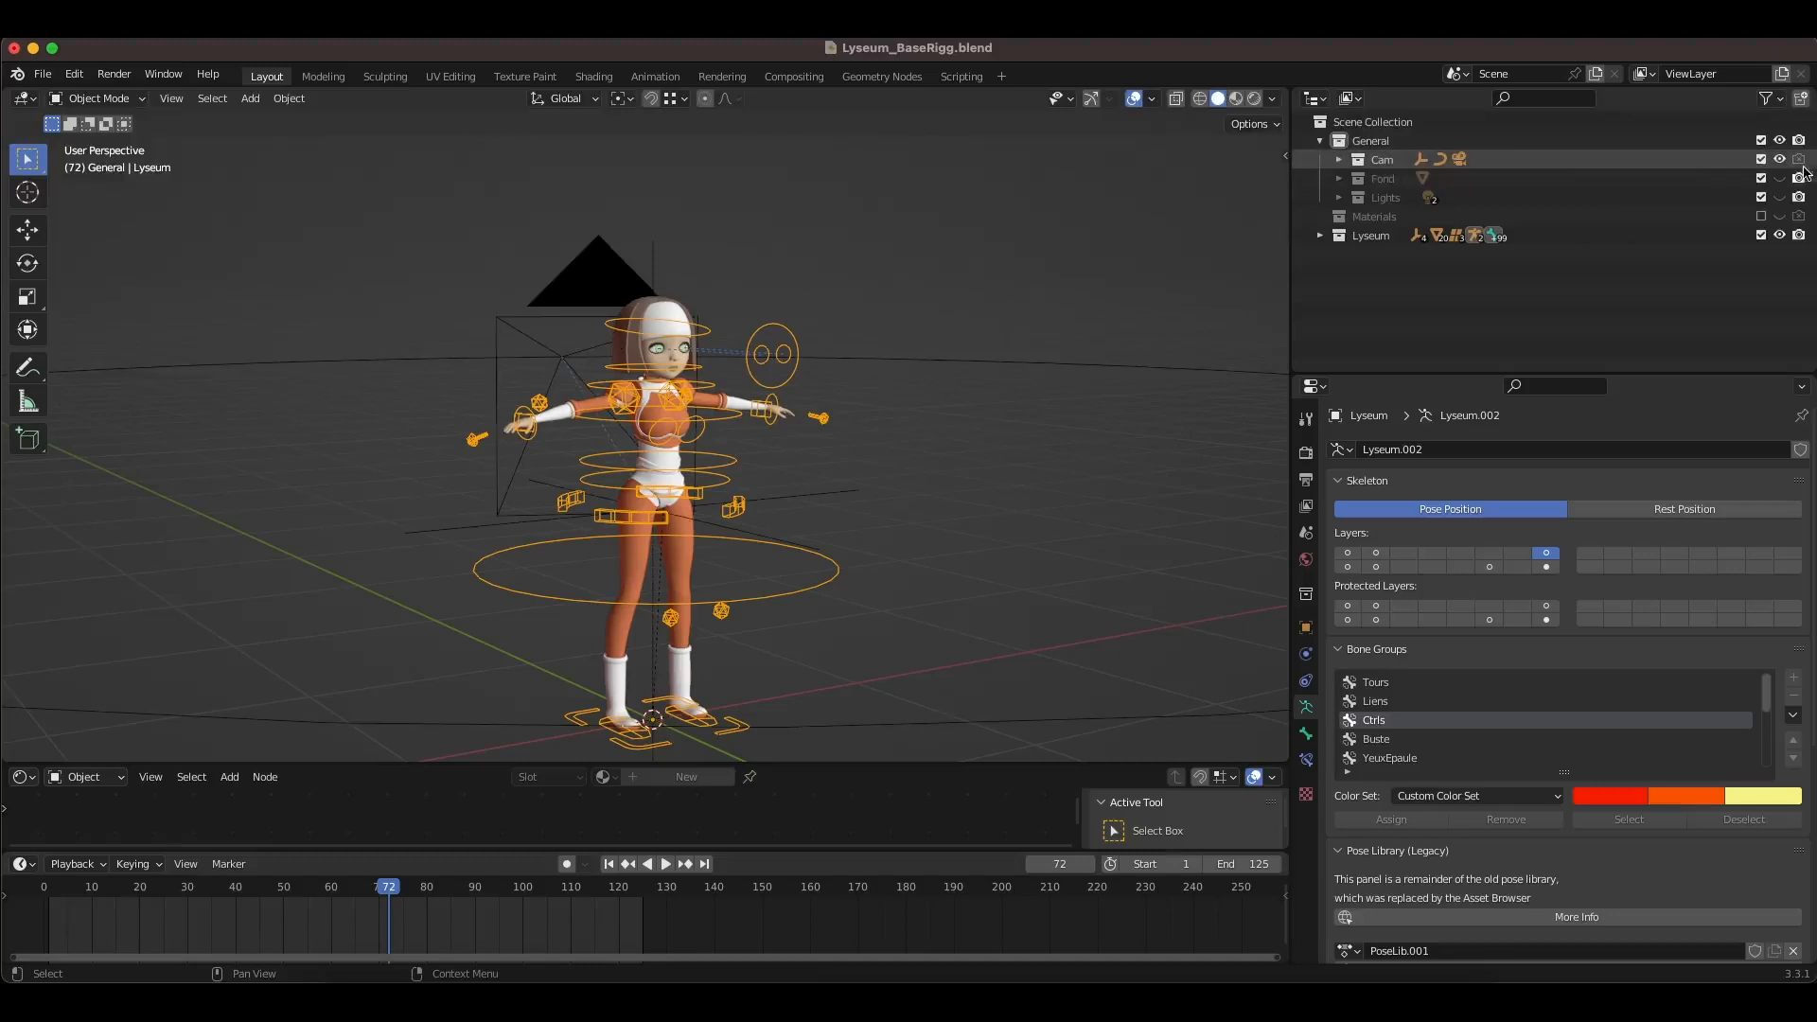
# Step: View the character through the scene camera and play back the camera animation
pyautogui.scroll(-2, 747, 333)
pyautogui.moveTo(746, 333); pyautogui.dragTo(776, 398, button='middle')
pyautogui.moveTo(389, 888); pyautogui.dragTo(202, 890)
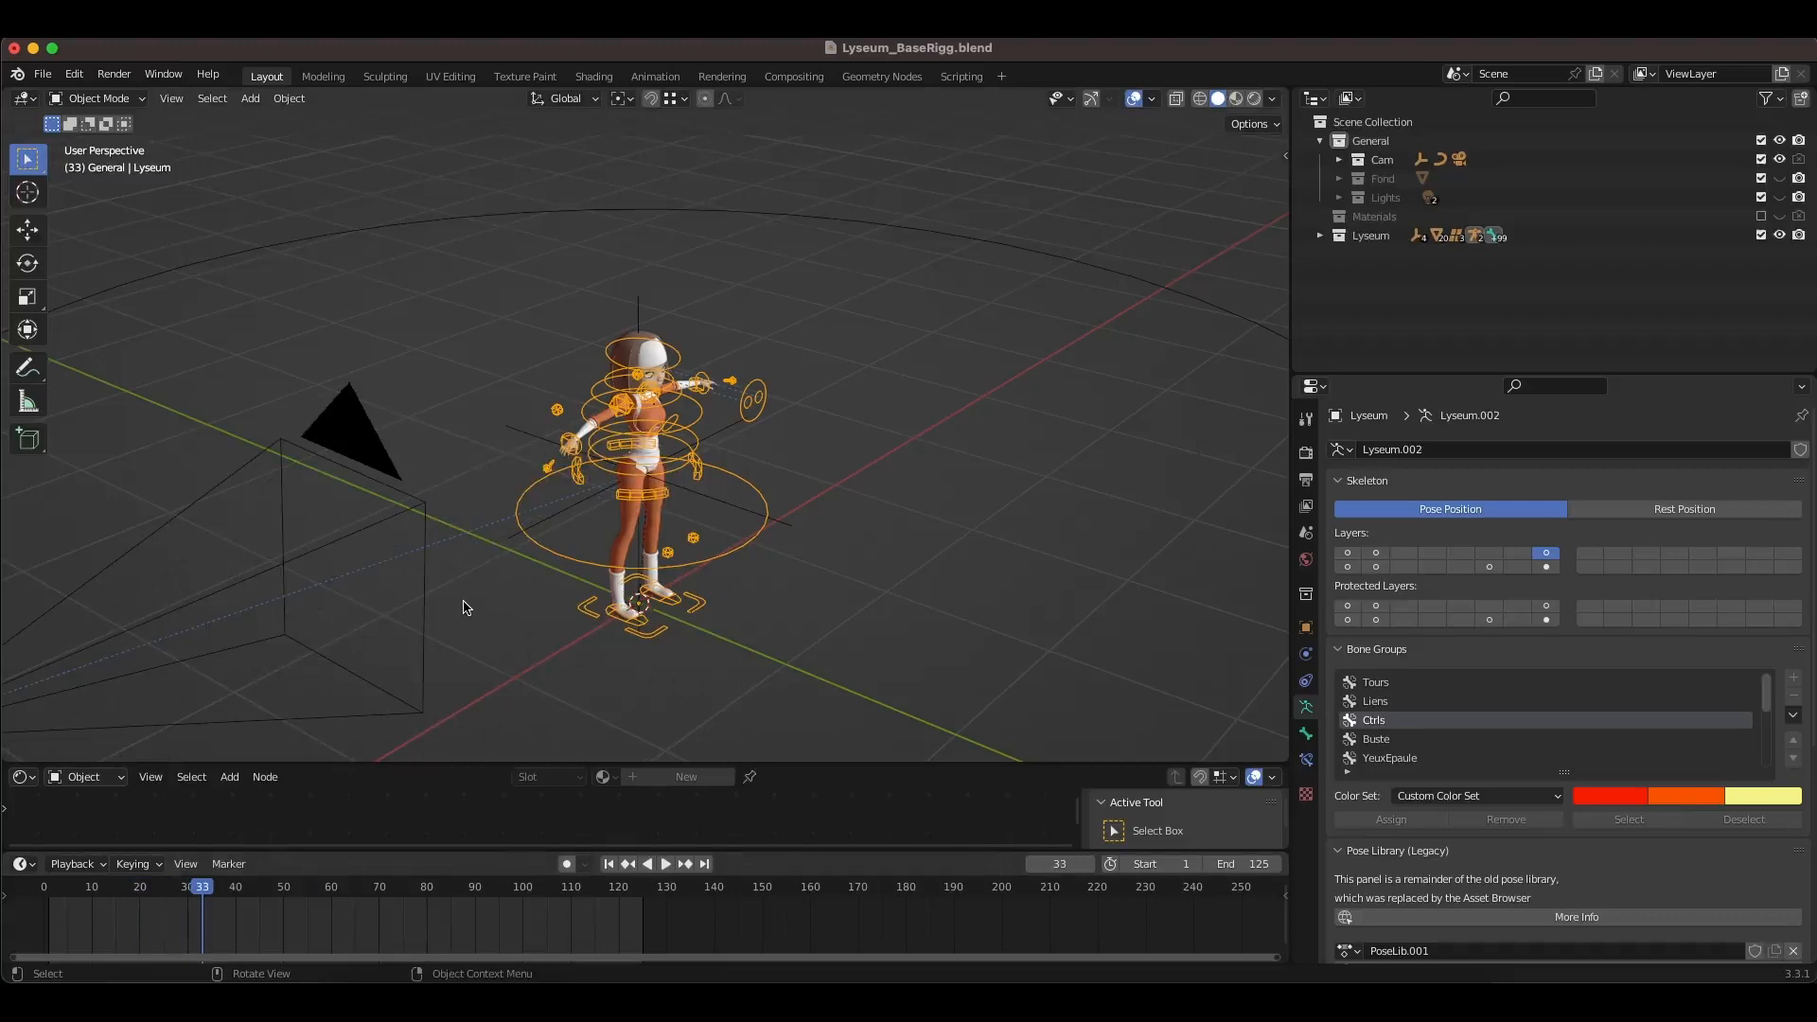
pyautogui.press('KP_0')
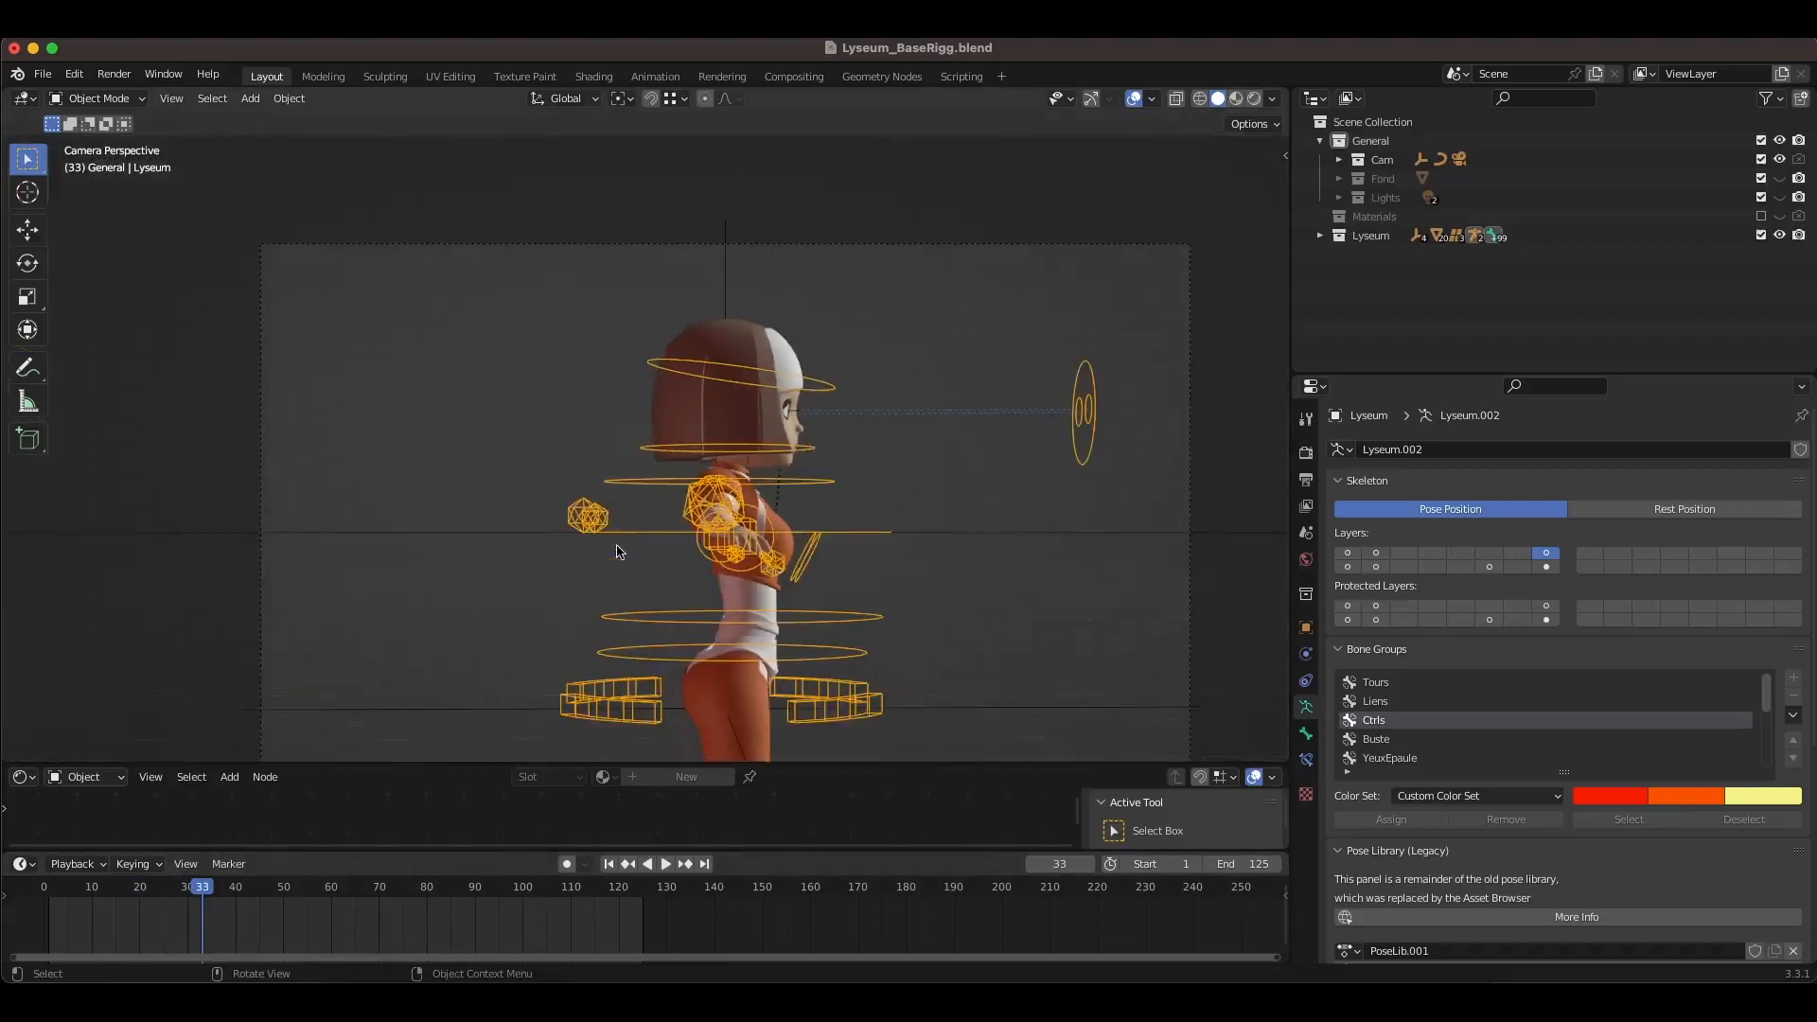
pyautogui.click(667, 865)
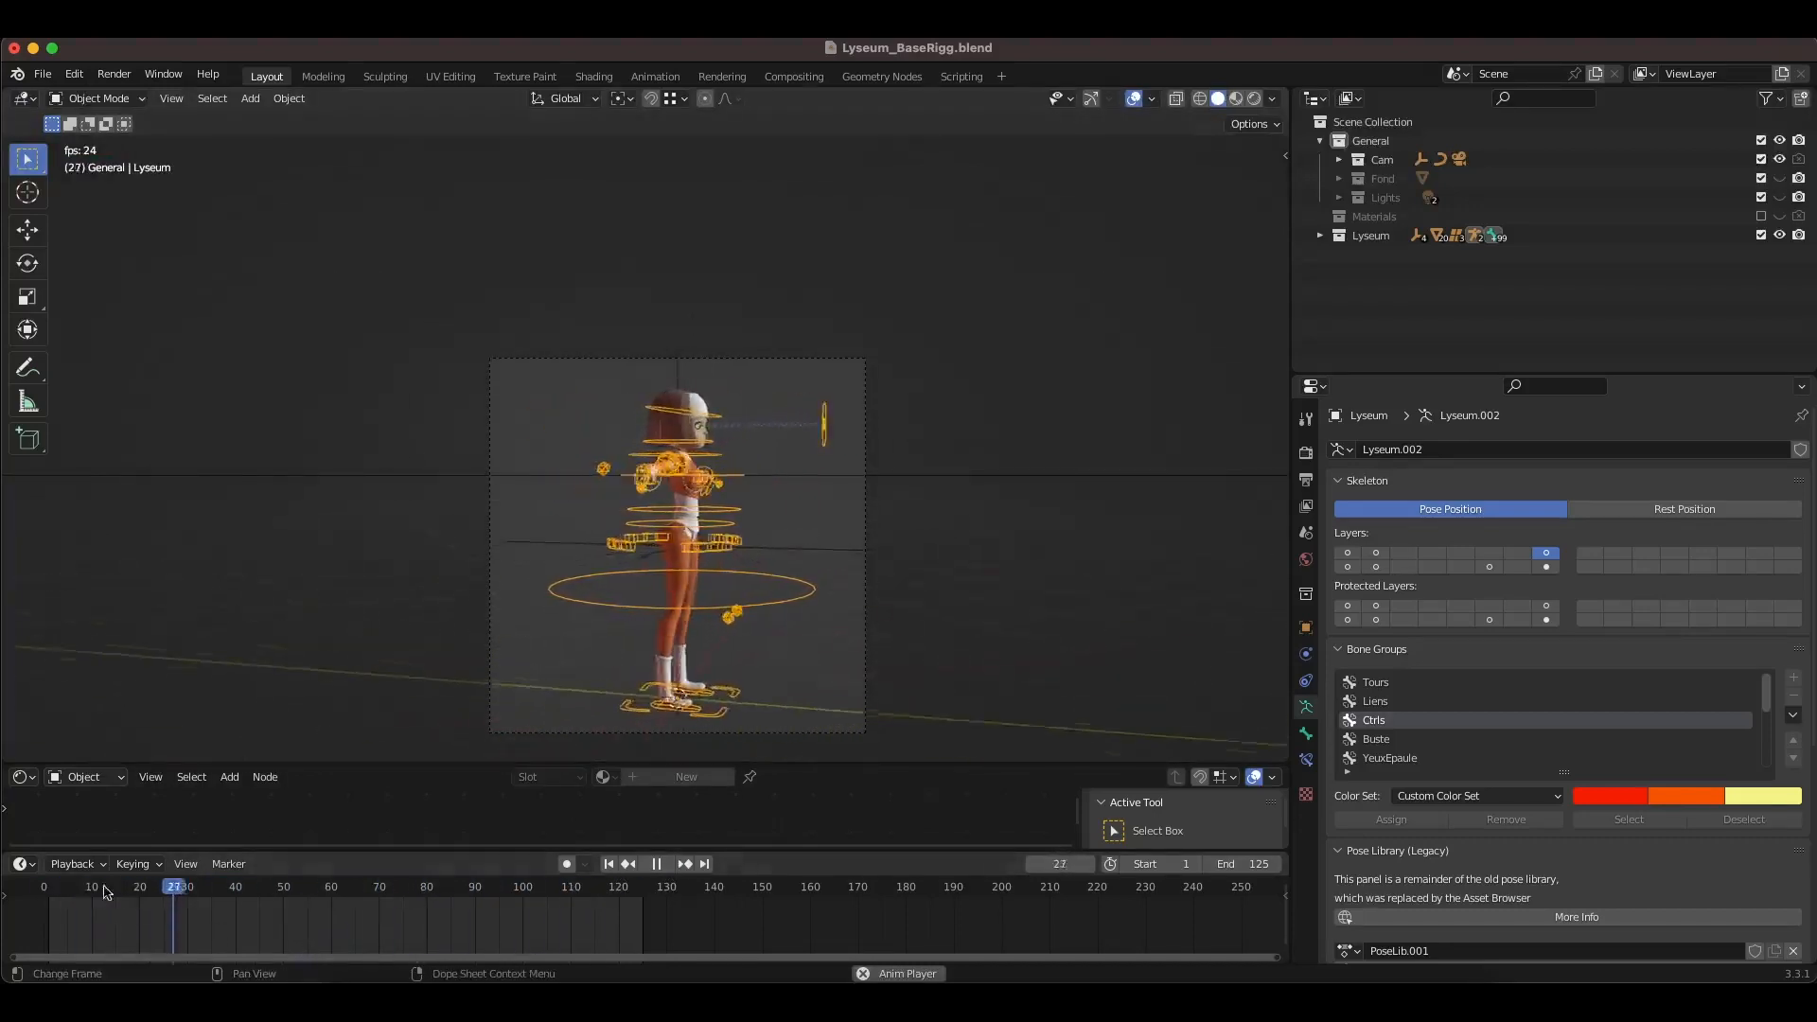
pyautogui.click(657, 865)
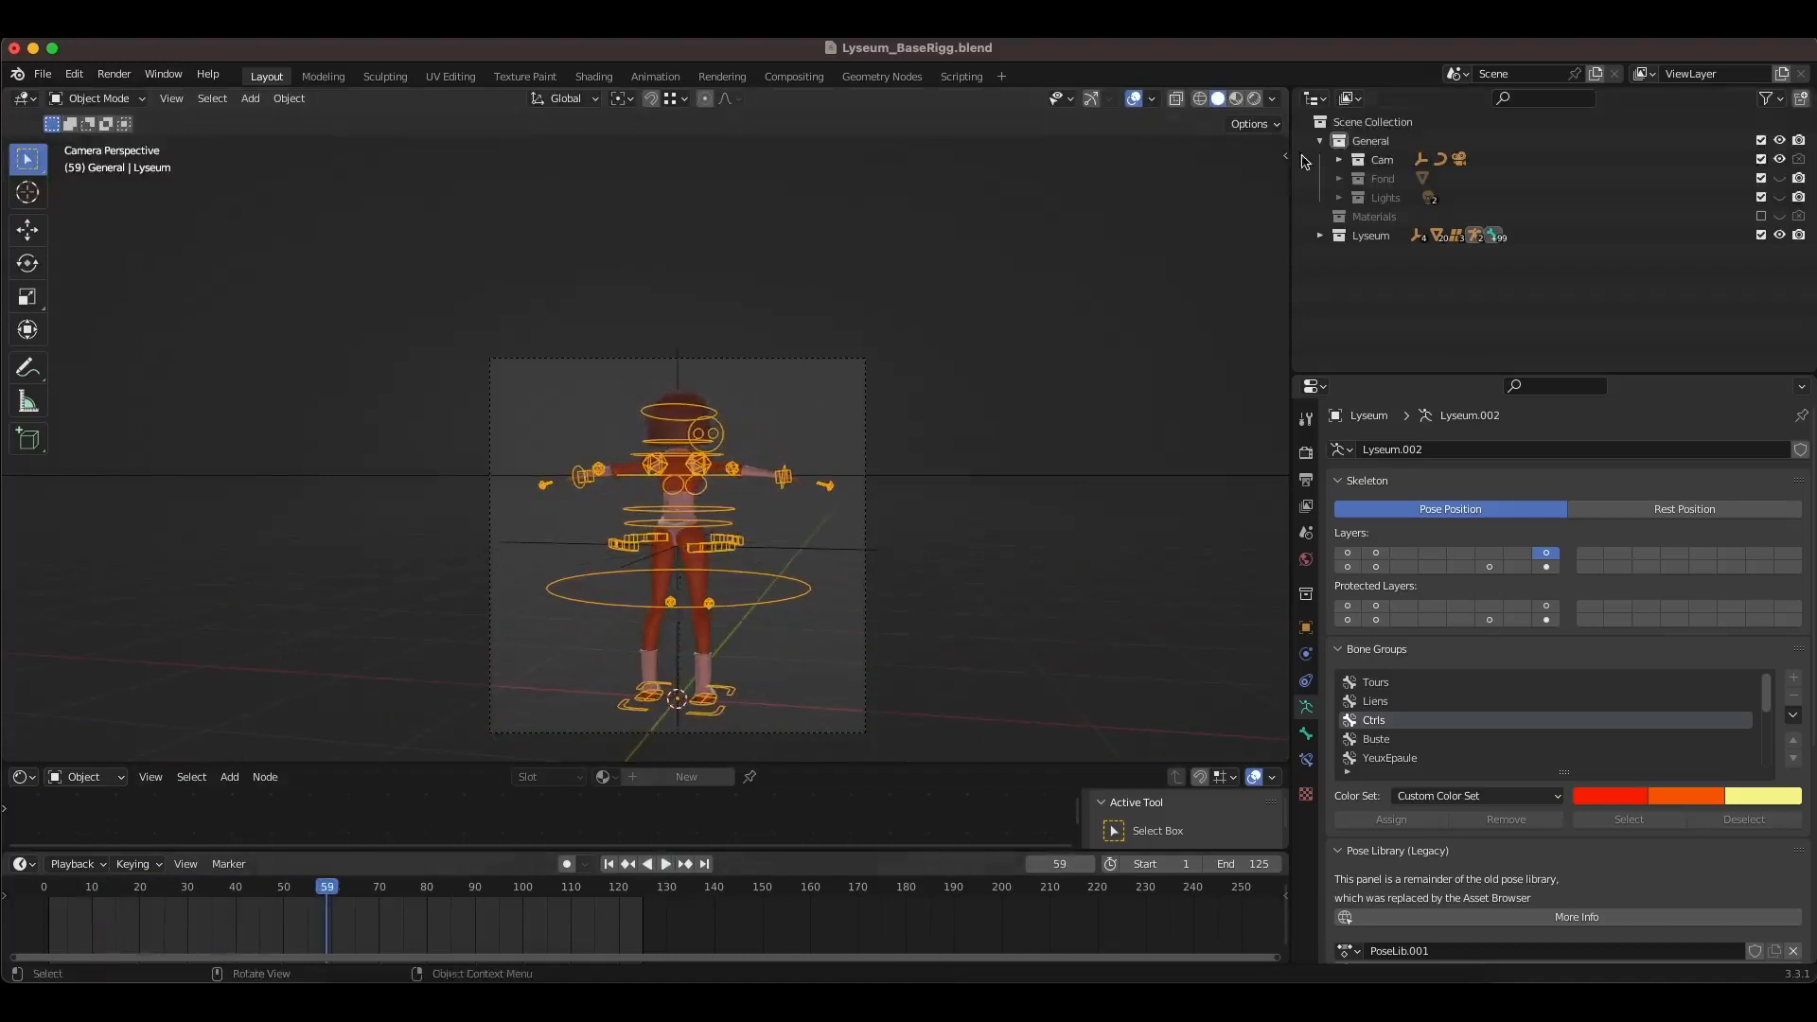
# Step: Return the timeline to frame 0 and hide the Cam collection in the viewport
pyautogui.click(75, 888)
pyautogui.press('space')
pyautogui.moveTo(73, 885); pyautogui.dragTo(32, 880)
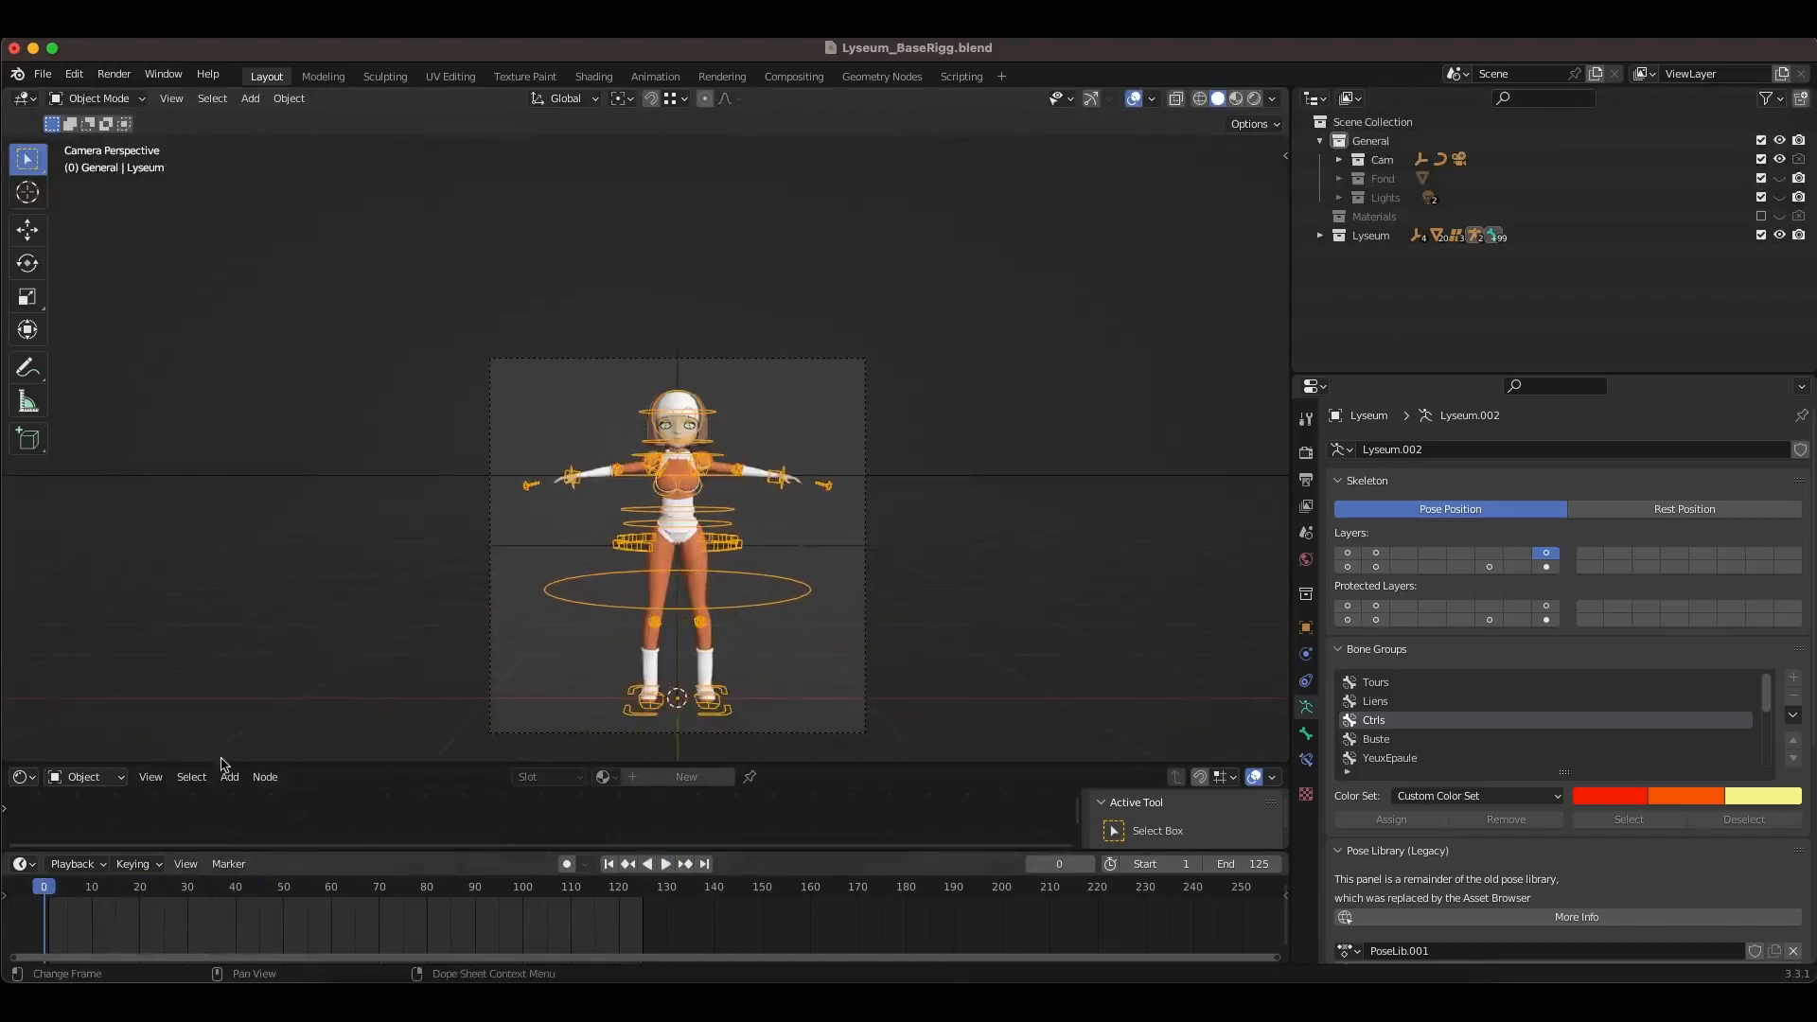
pyautogui.moveTo(634, 465); pyautogui.dragTo(670, 423, button='middle')
pyautogui.scroll(-3, 670, 423)
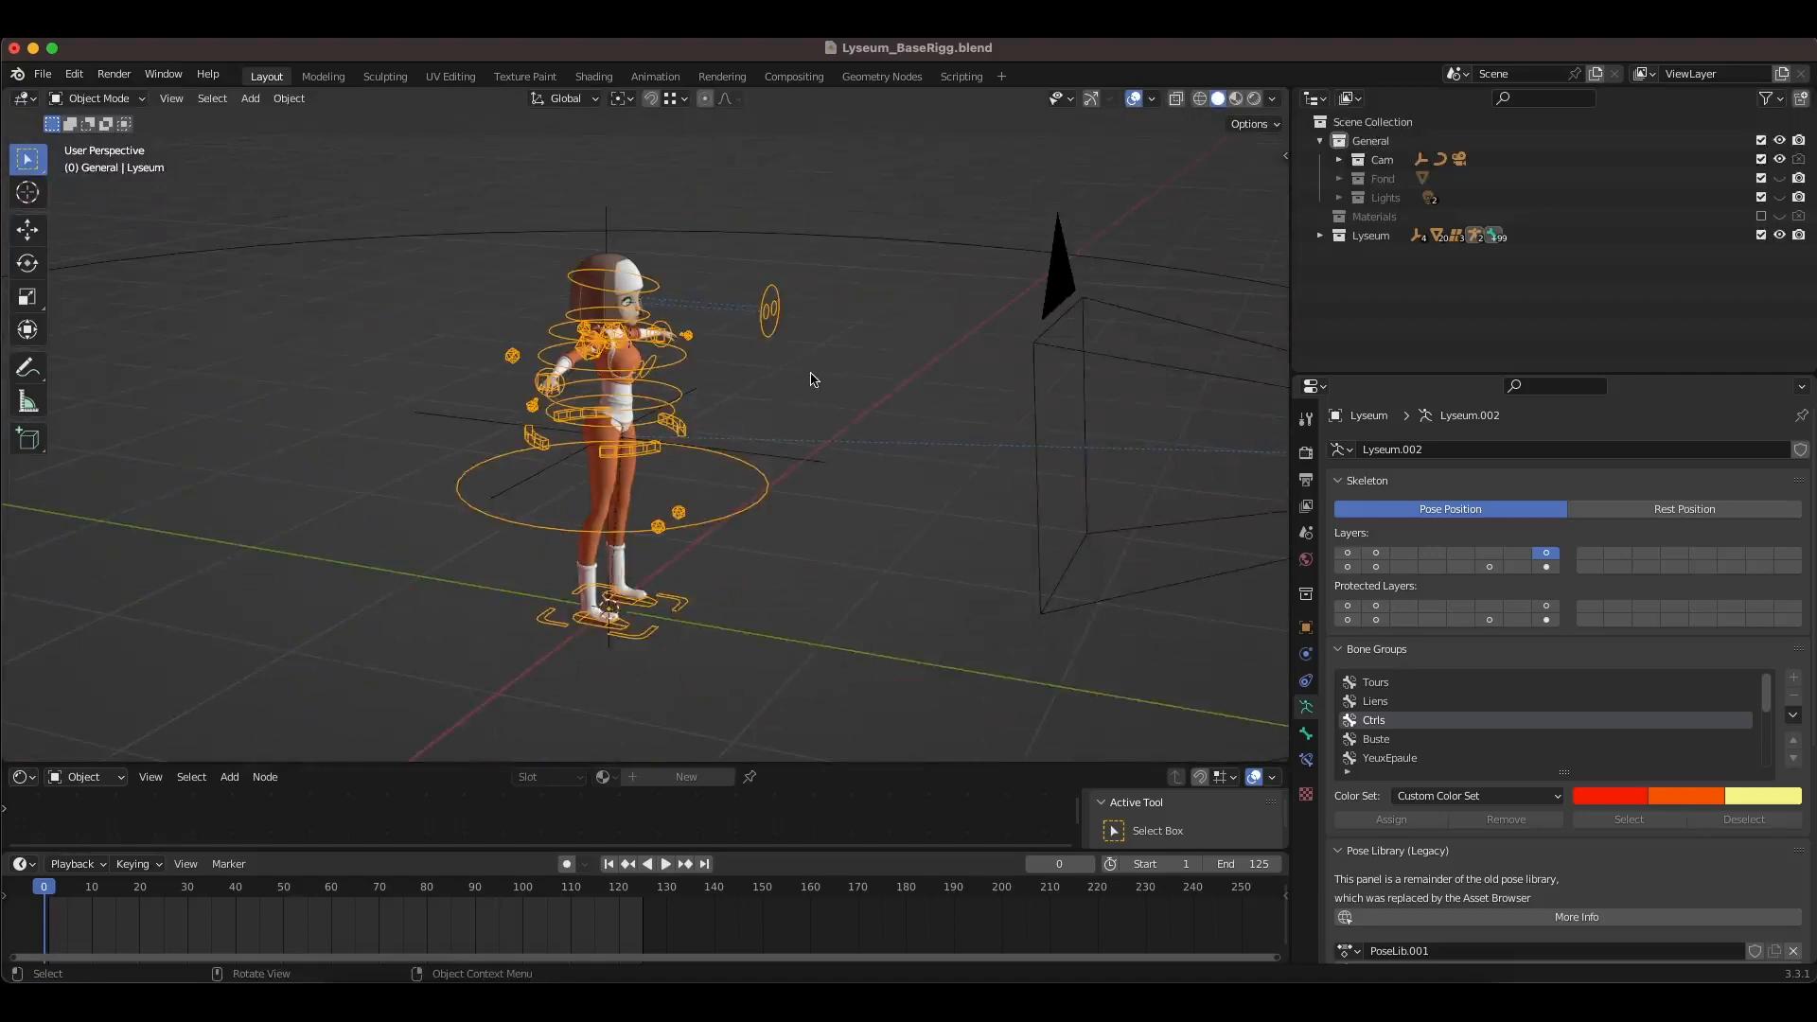
pyautogui.scroll(2, 812, 380)
pyautogui.click(1780, 160)
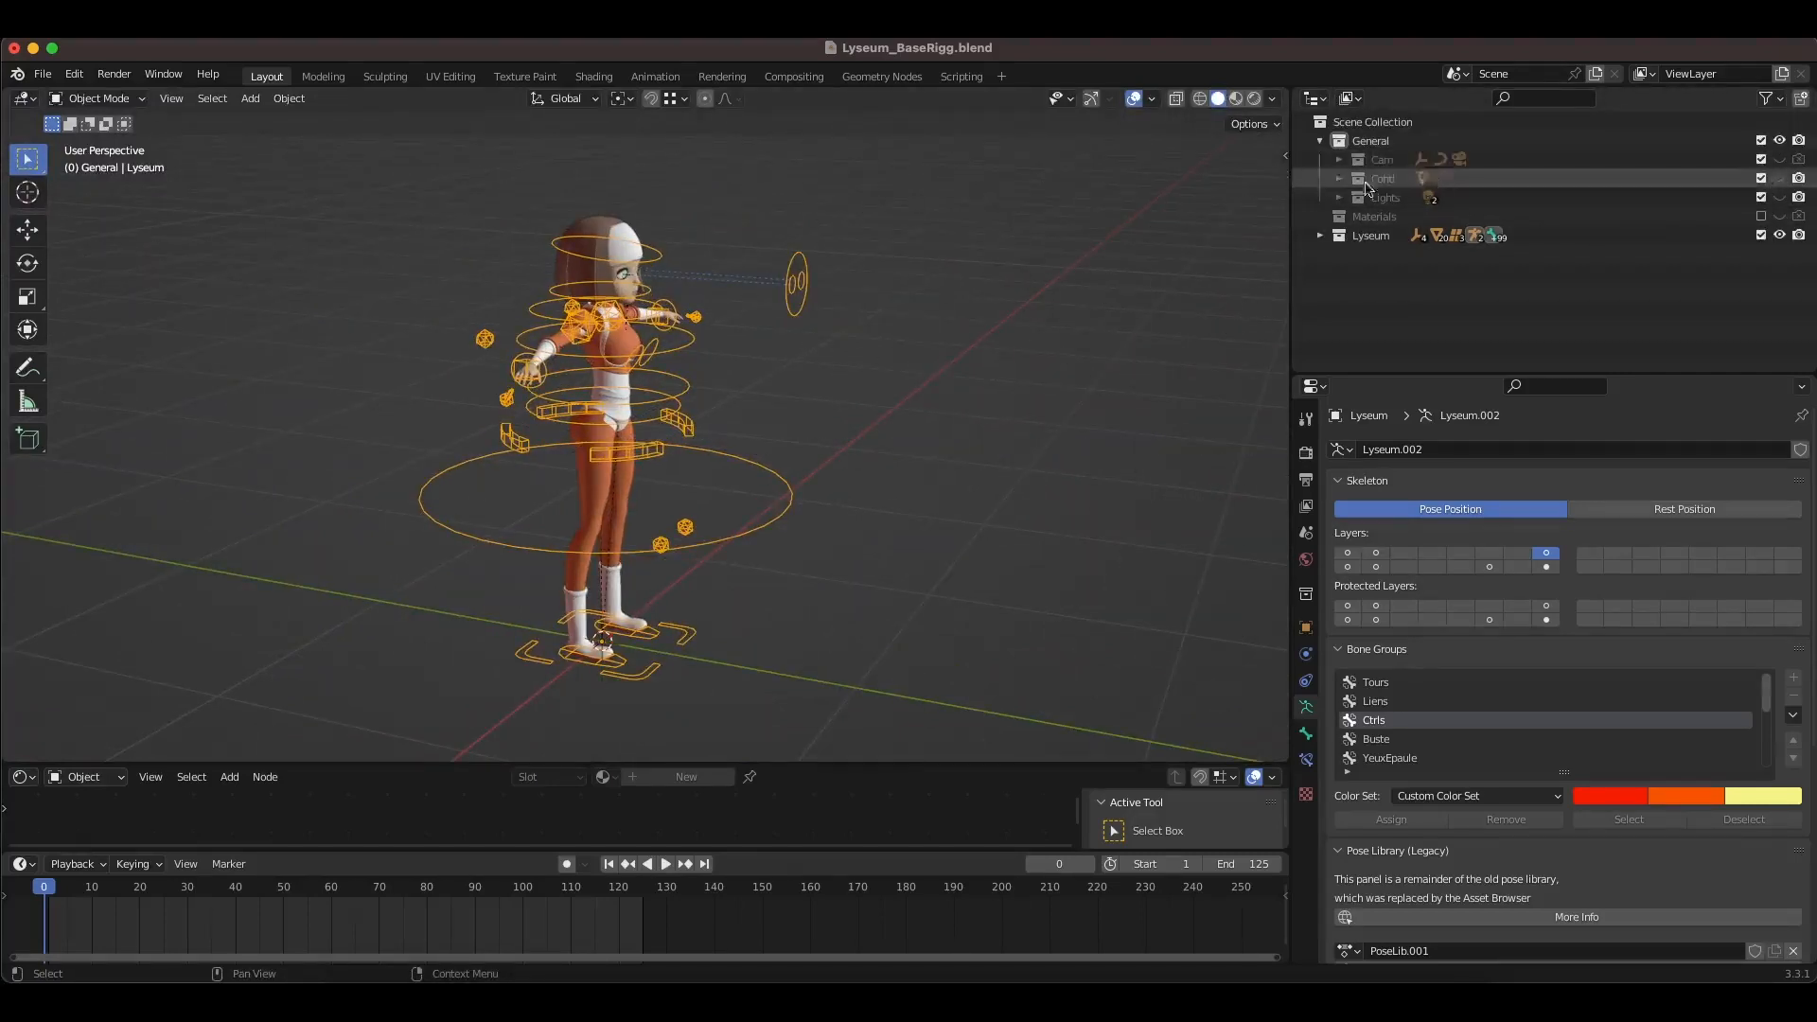
# Step: Unhide the Fond collection to view the backdrop around the character
pyautogui.click(1783, 180)
pyautogui.scroll(-3, 812, 403)
pyautogui.moveTo(805, 405); pyautogui.dragTo(721, 368, button='middle')
pyautogui.scroll(3, 724, 368)
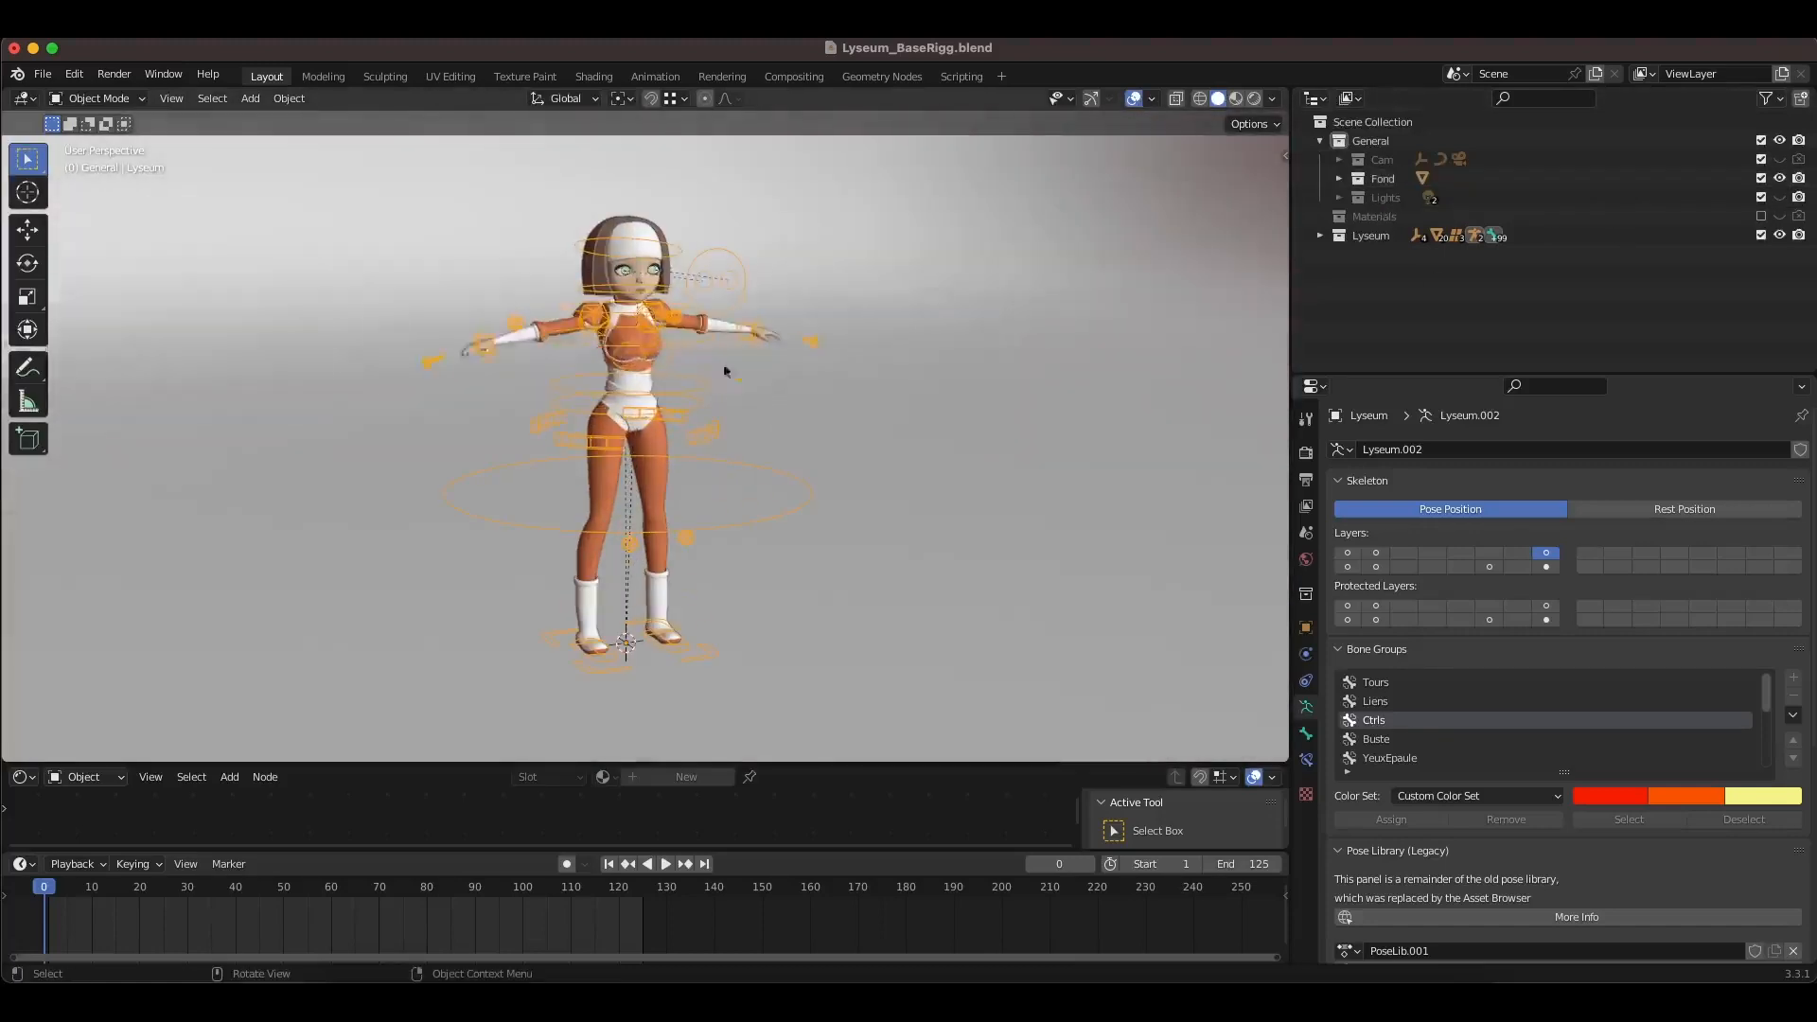
# Step: Switch the viewport to Rendered shading and unhide the Lights collection to preview the lit character
pyautogui.click(1256, 99)
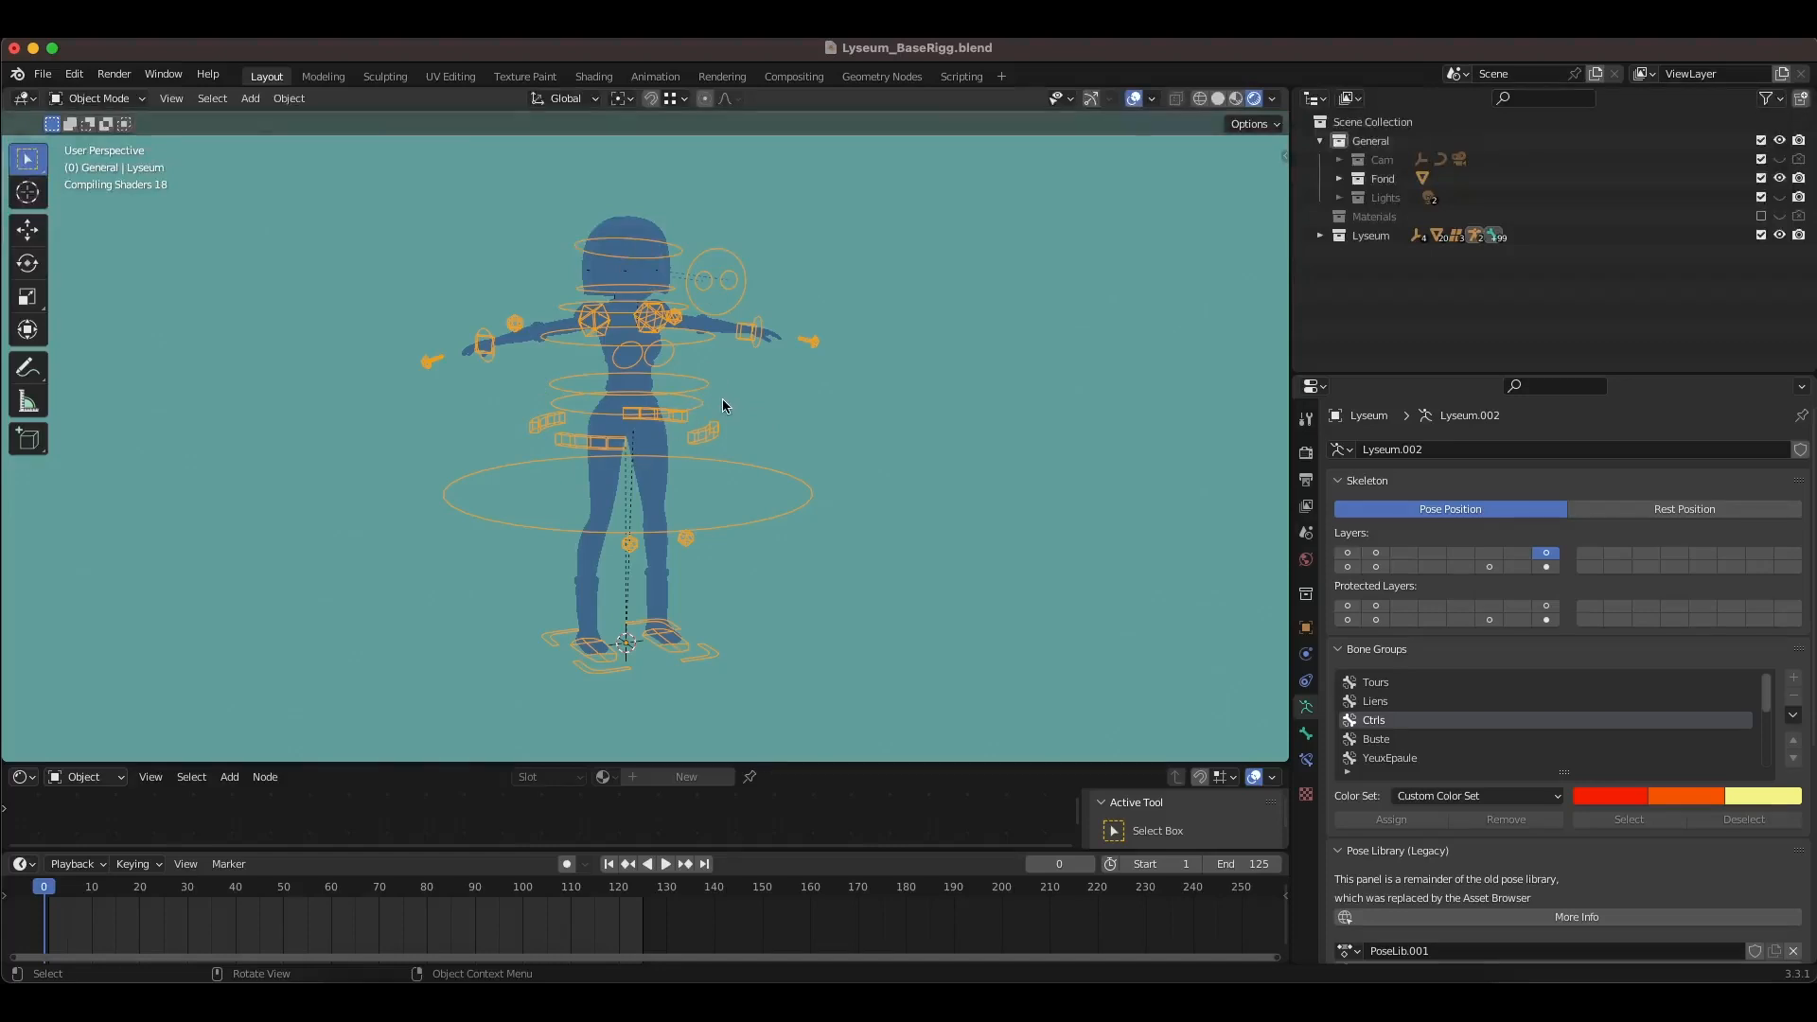
pyautogui.scroll(3, 724, 399)
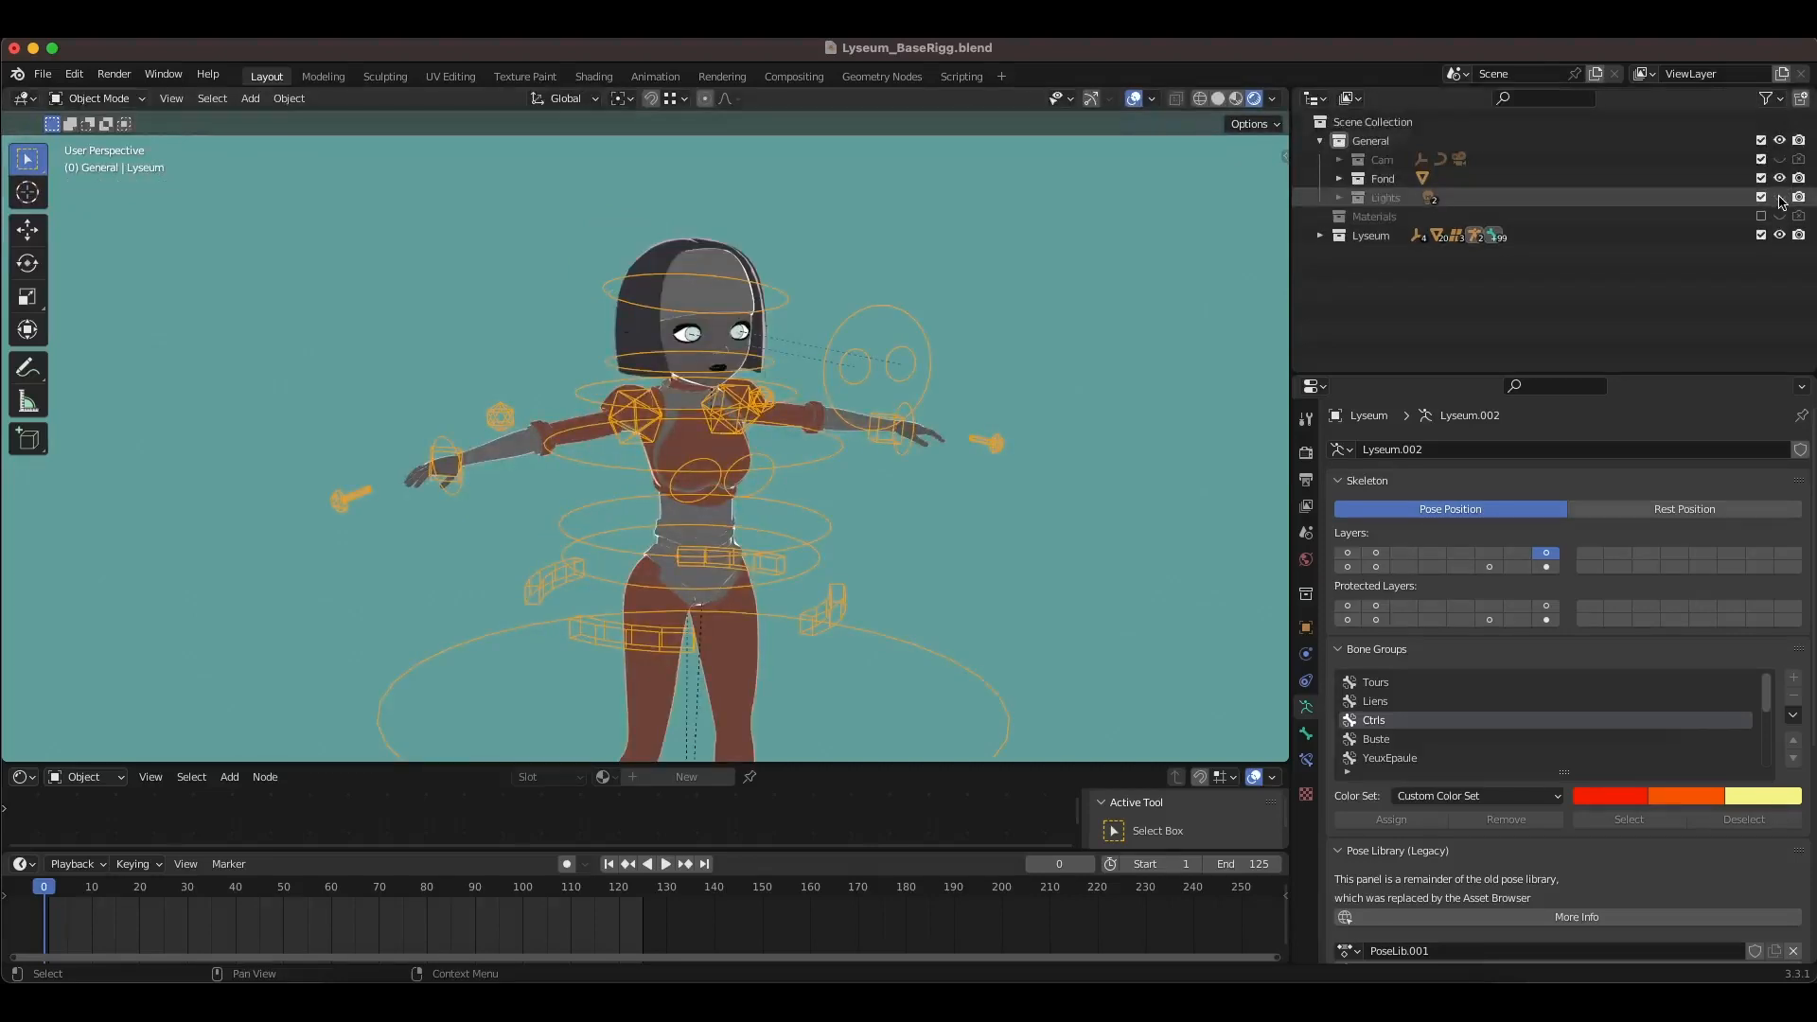
pyautogui.click(1780, 197)
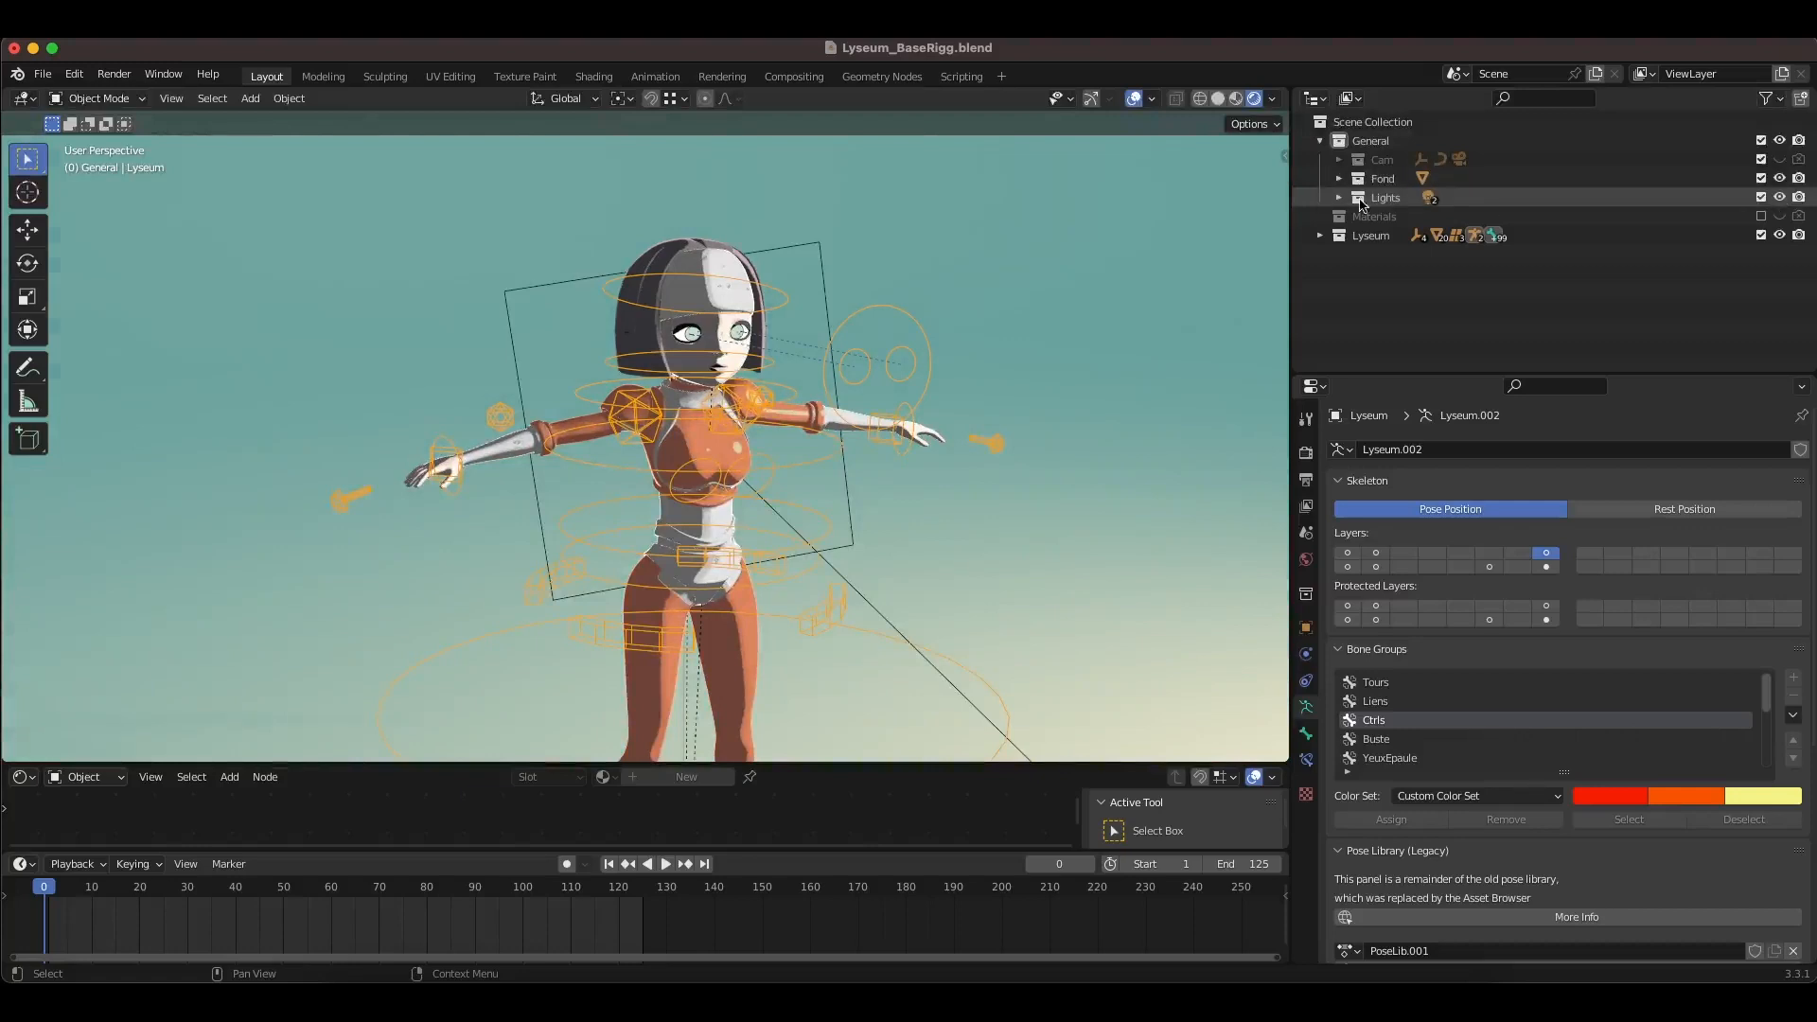
# Step: Make the Lights collection active and inspect the settings of the main area light and the smaller area light behind the character
pyautogui.click(1360, 198)
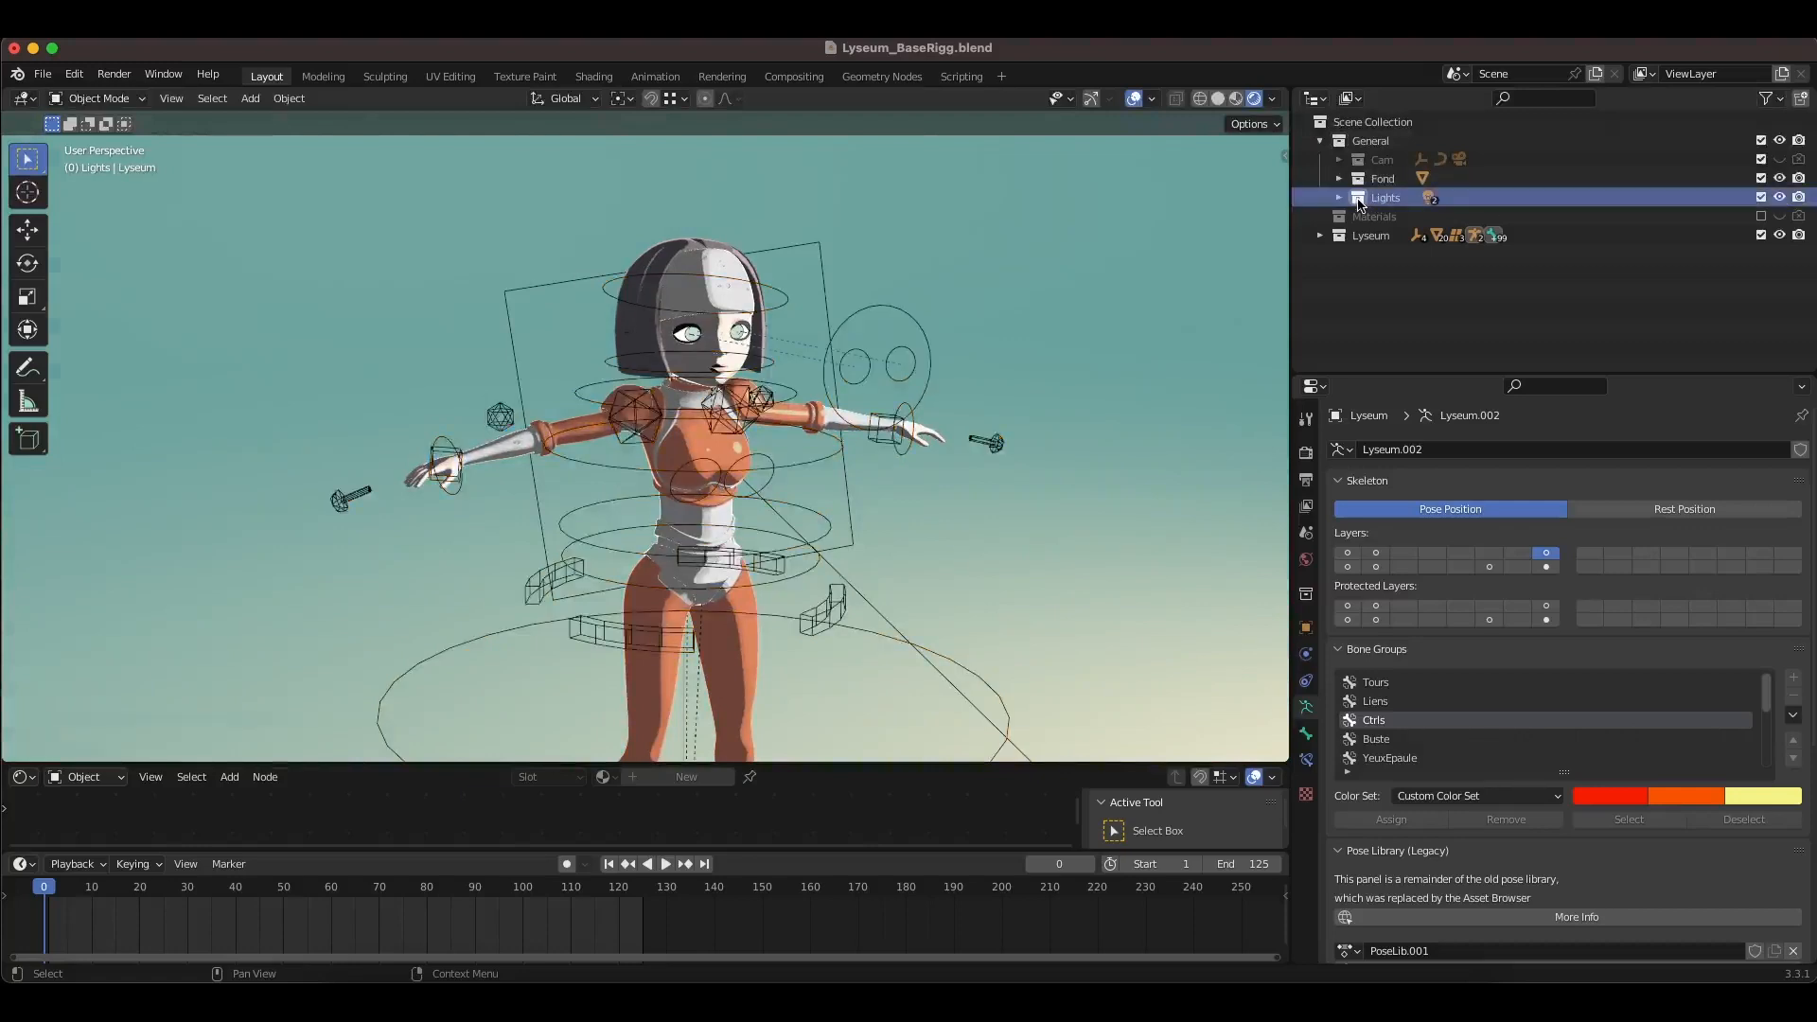
pyautogui.scroll(-3, 759, 388)
pyautogui.moveTo(759, 390); pyautogui.dragTo(975, 332, button='middle')
pyautogui.click(985, 306)
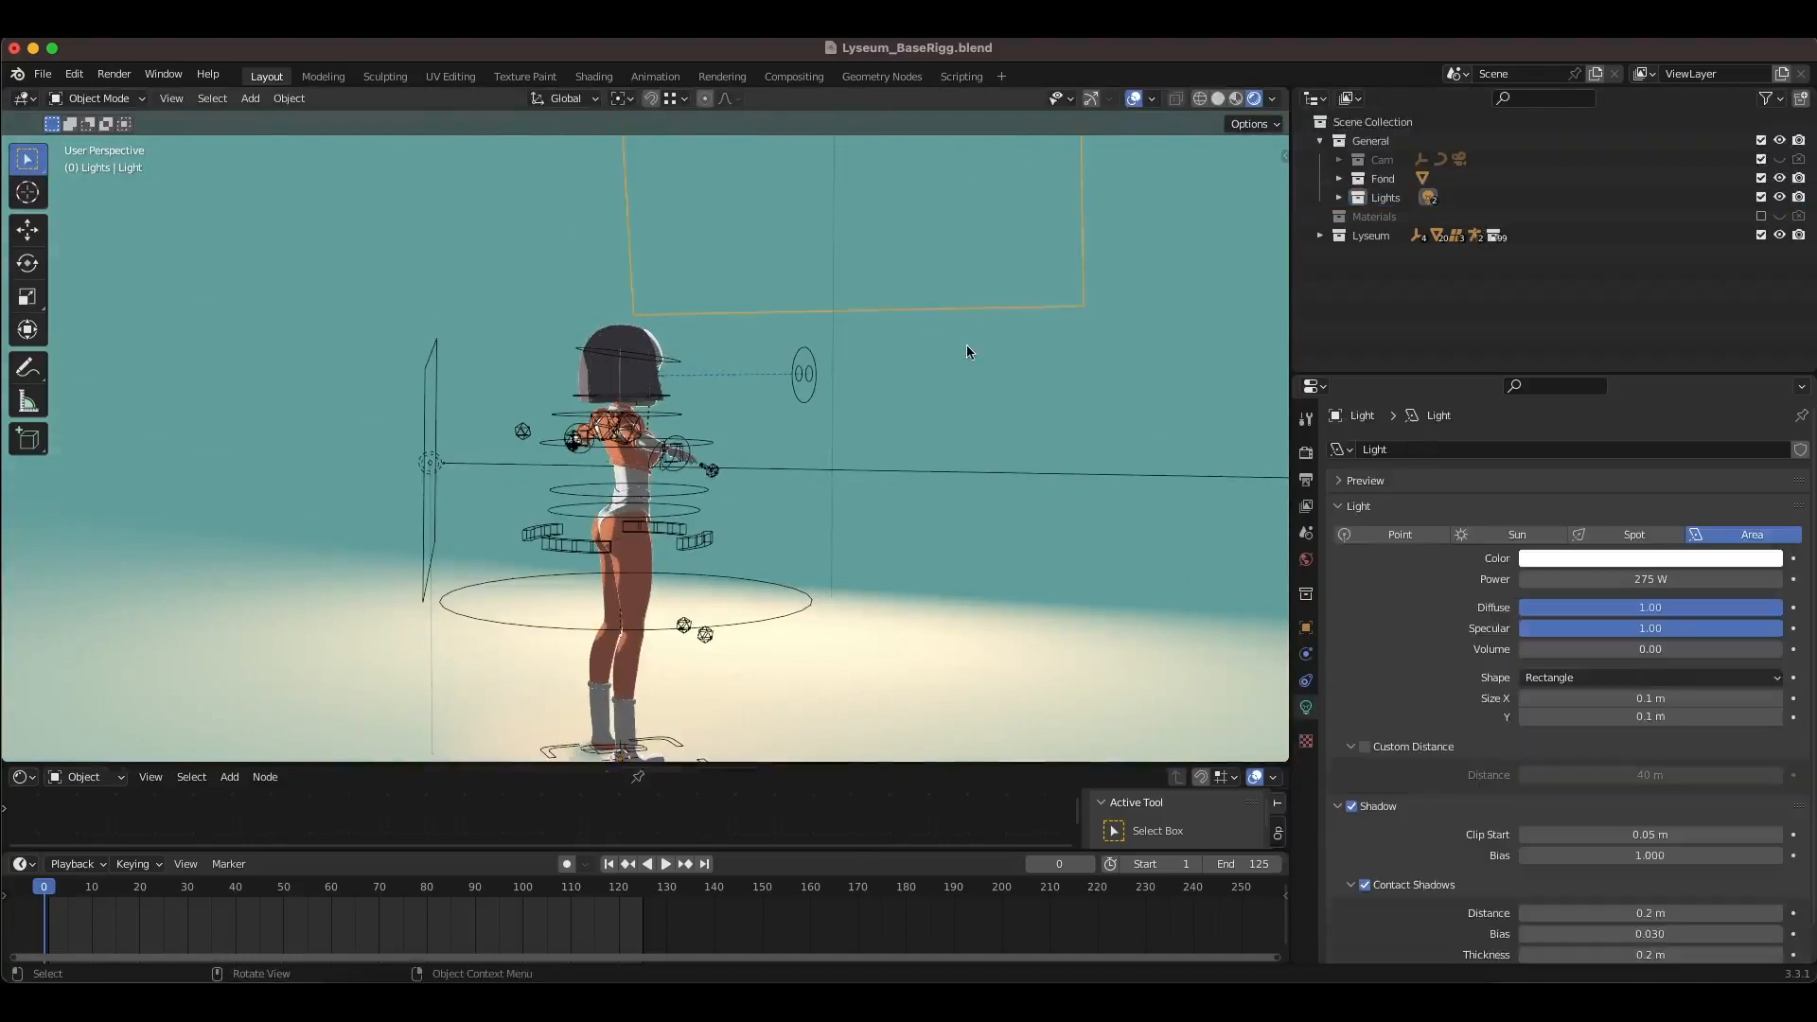
pyautogui.scroll(-3, 967, 346)
pyautogui.moveTo(952, 392); pyautogui.dragTo(981, 316, button='middle')
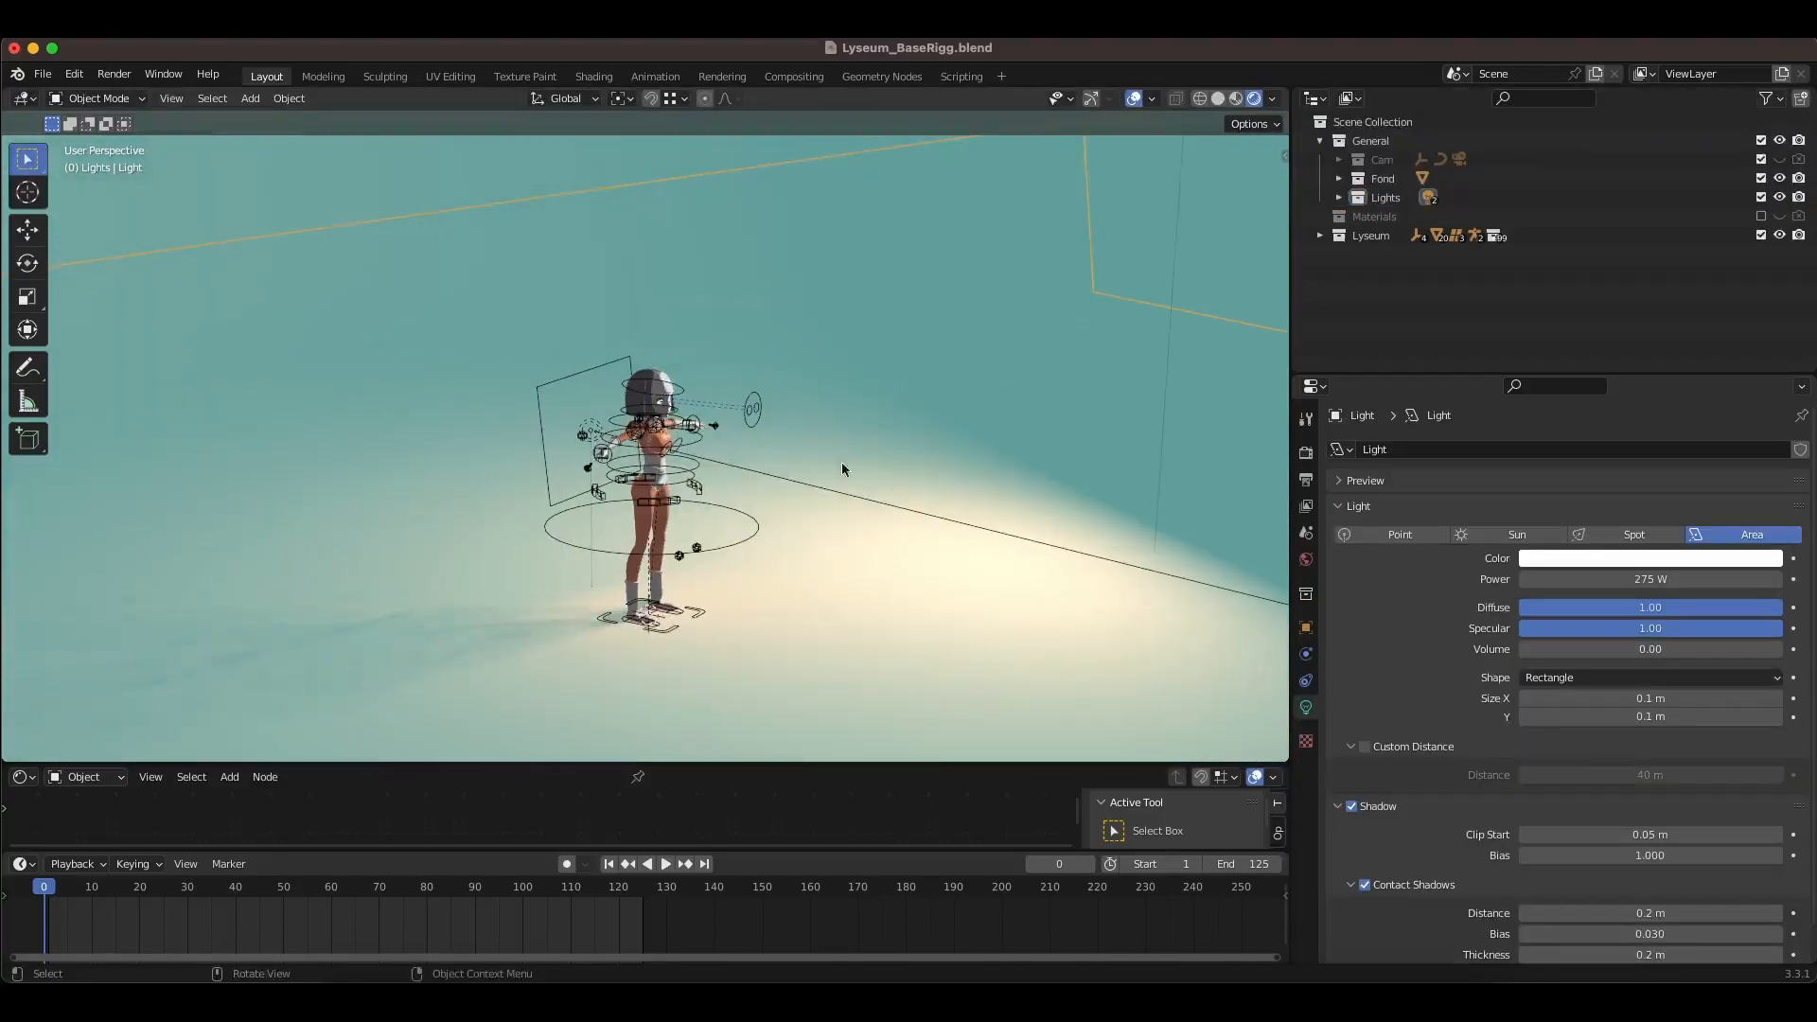
pyautogui.click(565, 376)
pyautogui.moveTo(730, 471); pyautogui.dragTo(530, 475, button='middle')
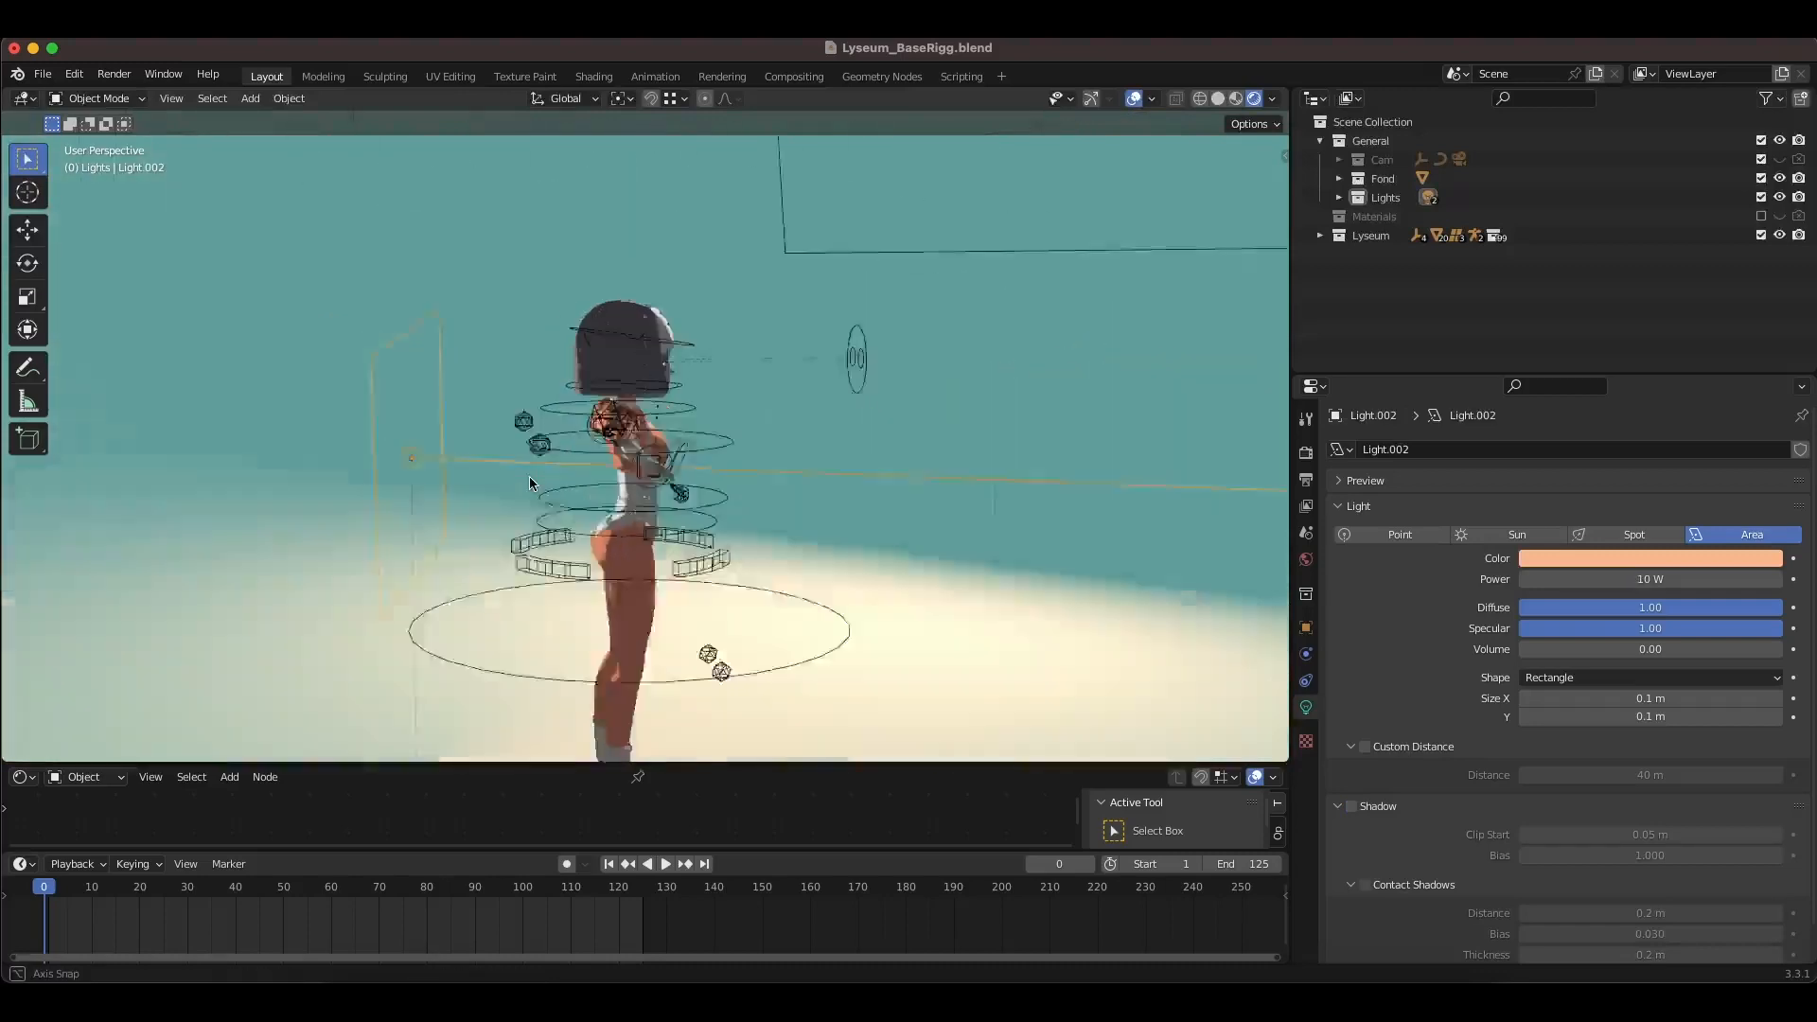
pyautogui.scroll(-4, 526, 484)
# Step: Expand the Fond collection, select Cube.002, and examine the backdrop from outside and inside
pyautogui.click(1339, 179)
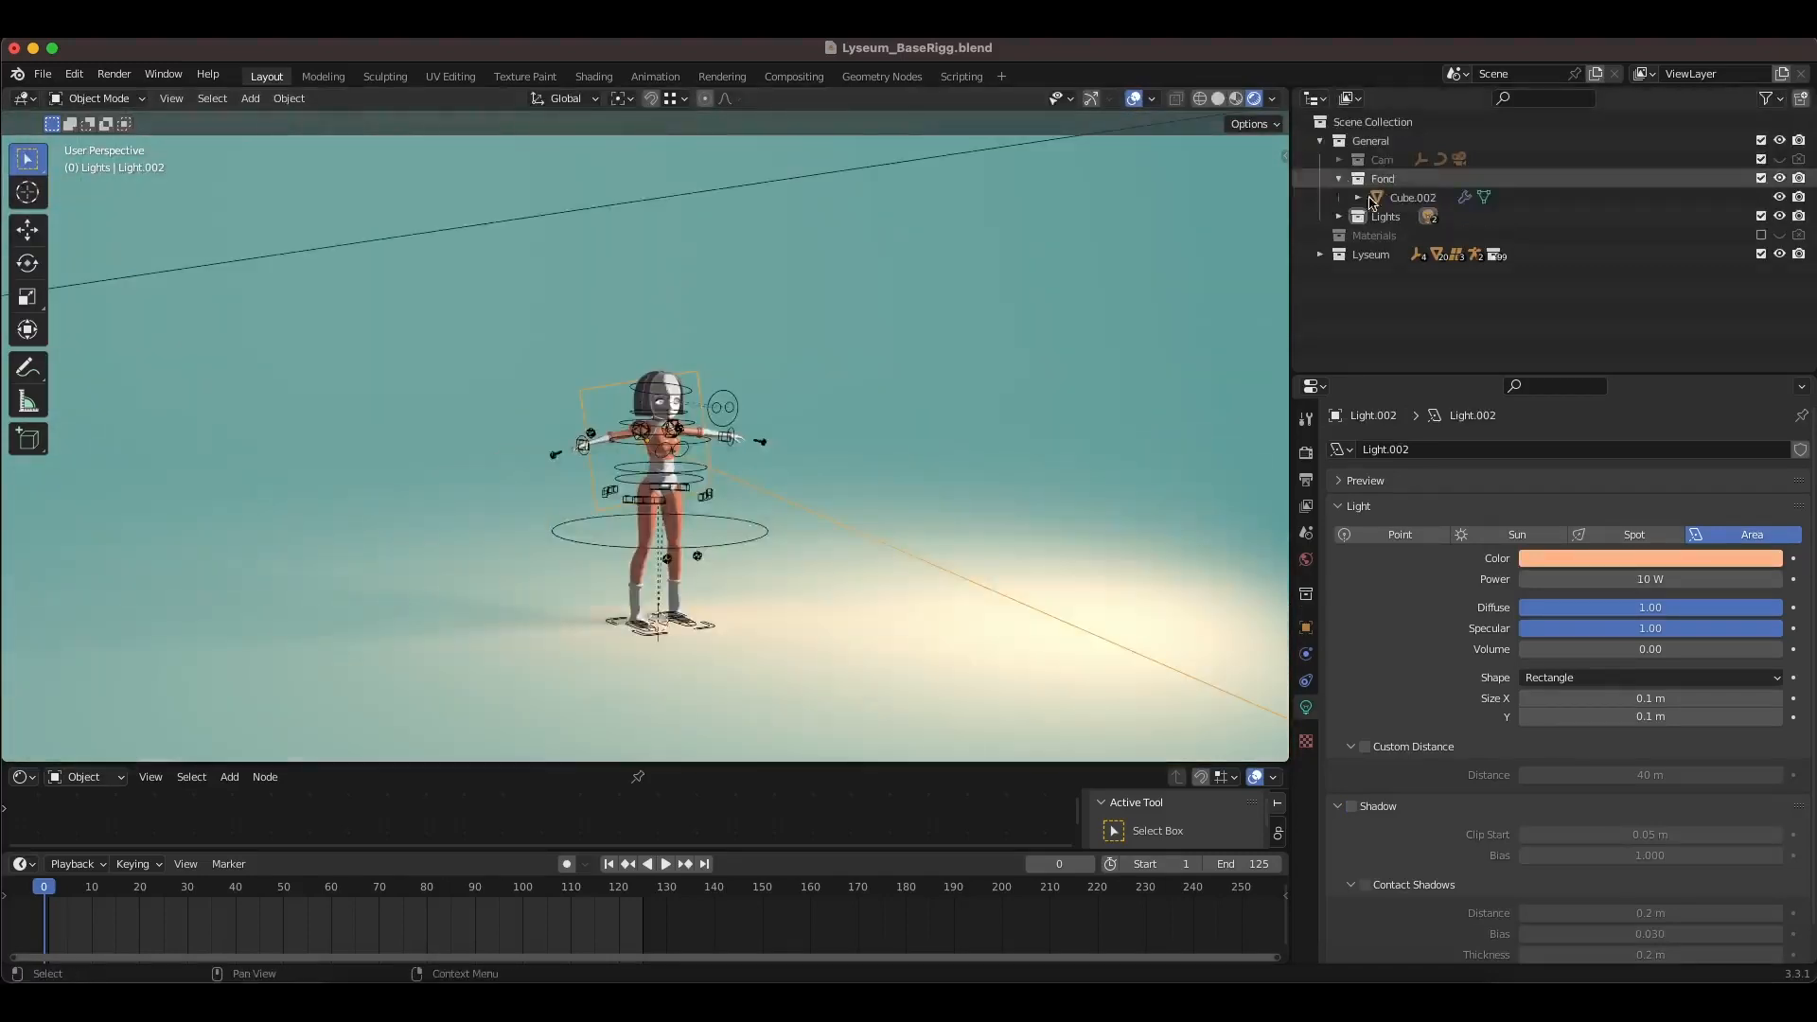
pyautogui.click(1413, 196)
pyautogui.scroll(-4, 551, 400)
pyautogui.scroll(-4, 654, 426)
pyautogui.moveTo(729, 423); pyautogui.dragTo(893, 425, button='middle')
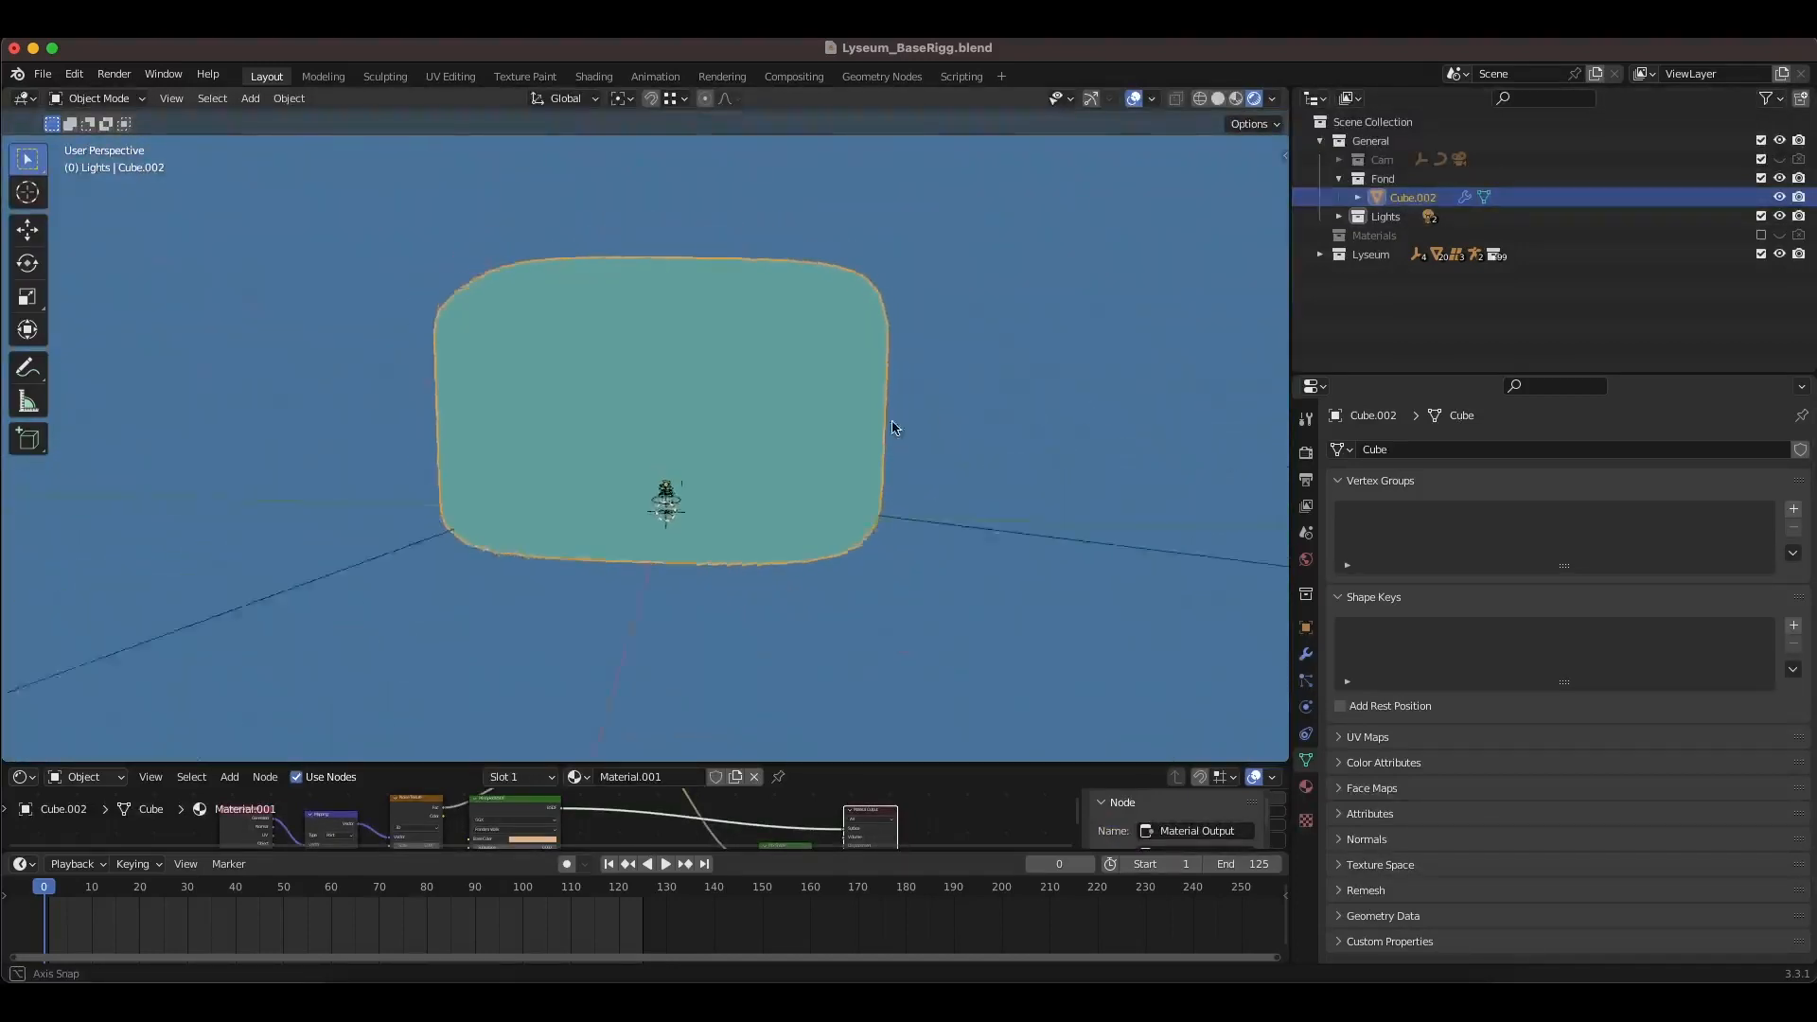
pyautogui.scroll(8, 801, 432)
pyautogui.scroll(-4, 793, 446)
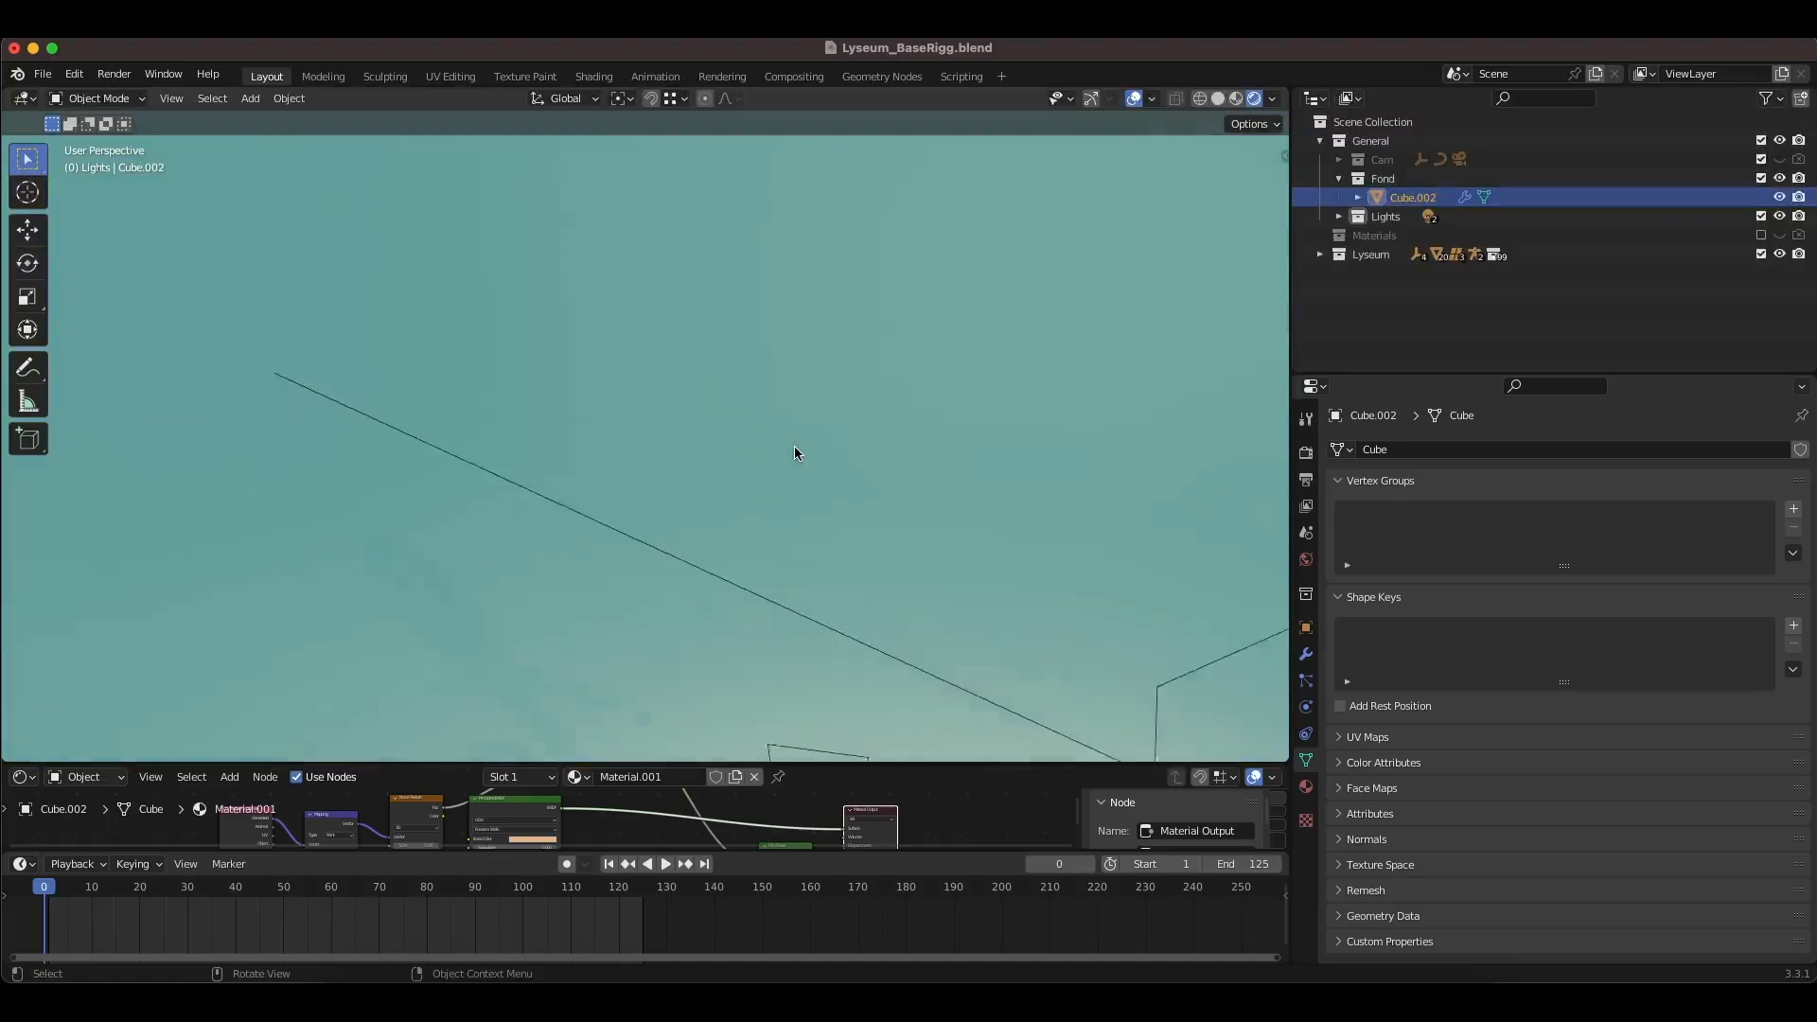
pyautogui.scroll(4, 793, 447)
pyautogui.scroll(-8, 793, 464)
# Step: Examine the backdrop's mesh cage in Edit Mode together with its Subdivision modifier, and return to Object Mode
pyautogui.press('Tab')
pyautogui.moveTo(798, 475); pyautogui.dragTo(716, 469, button='middle')
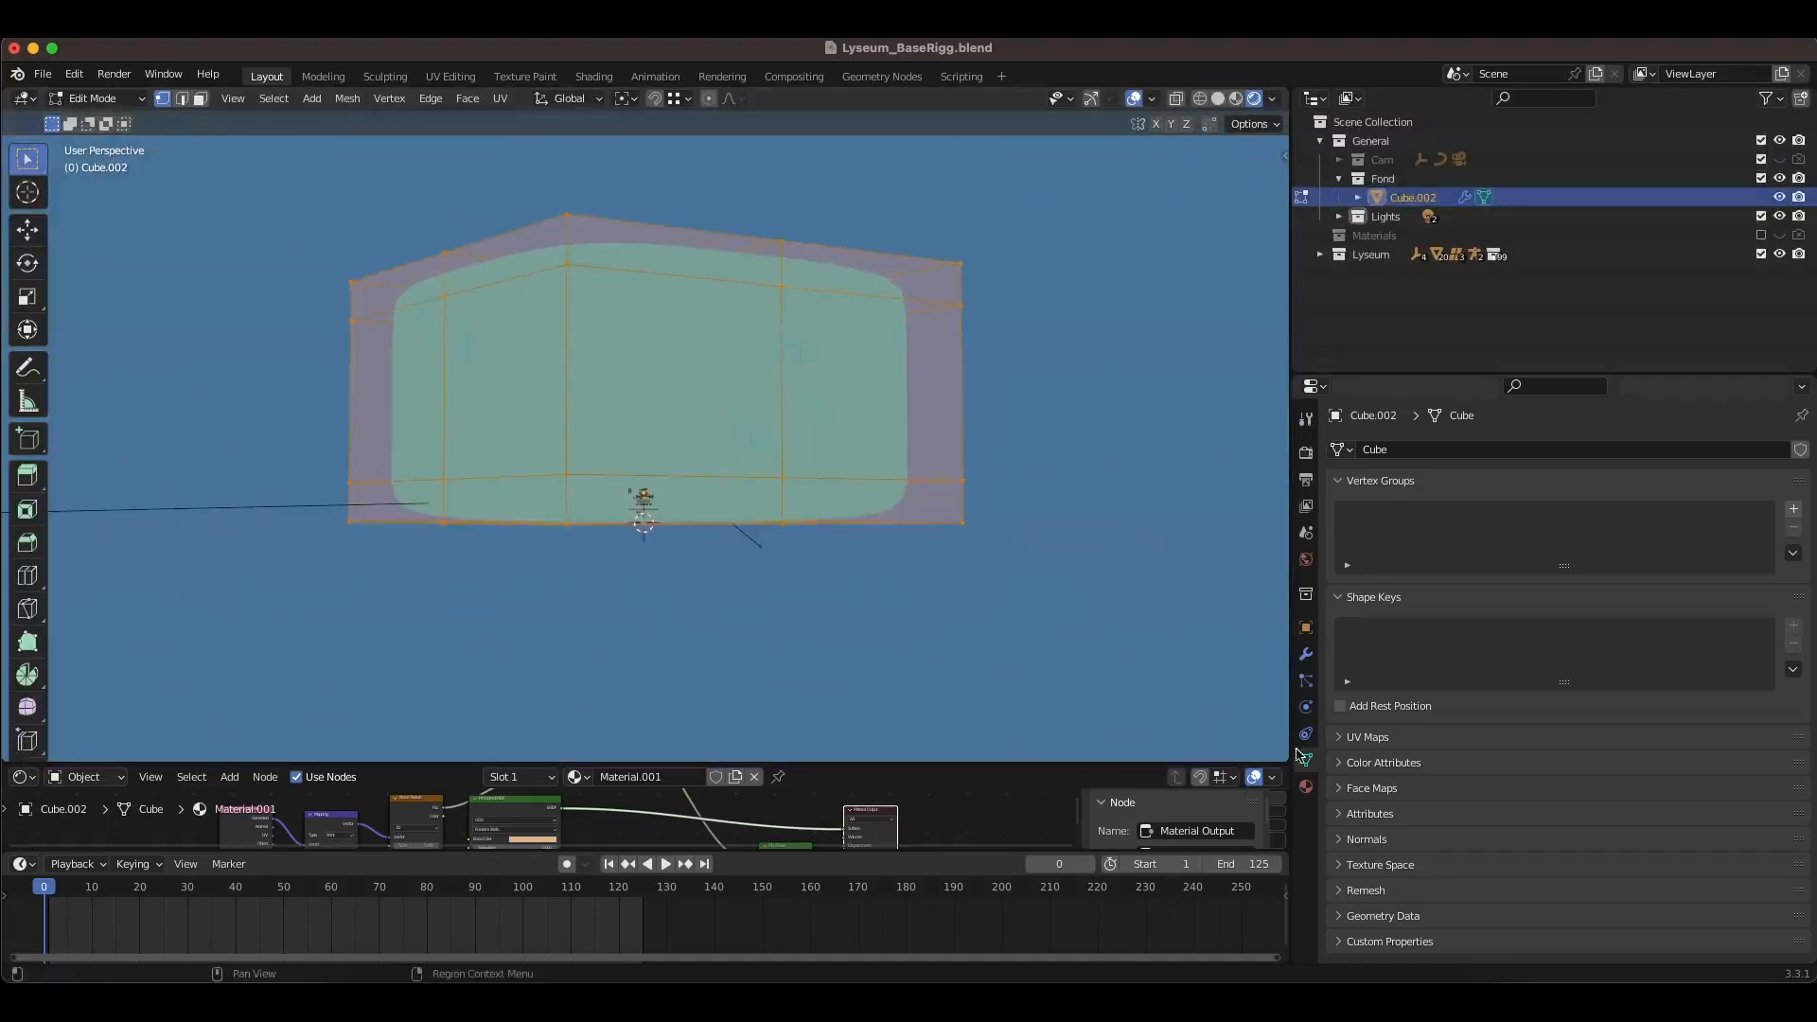
pyautogui.click(1306, 655)
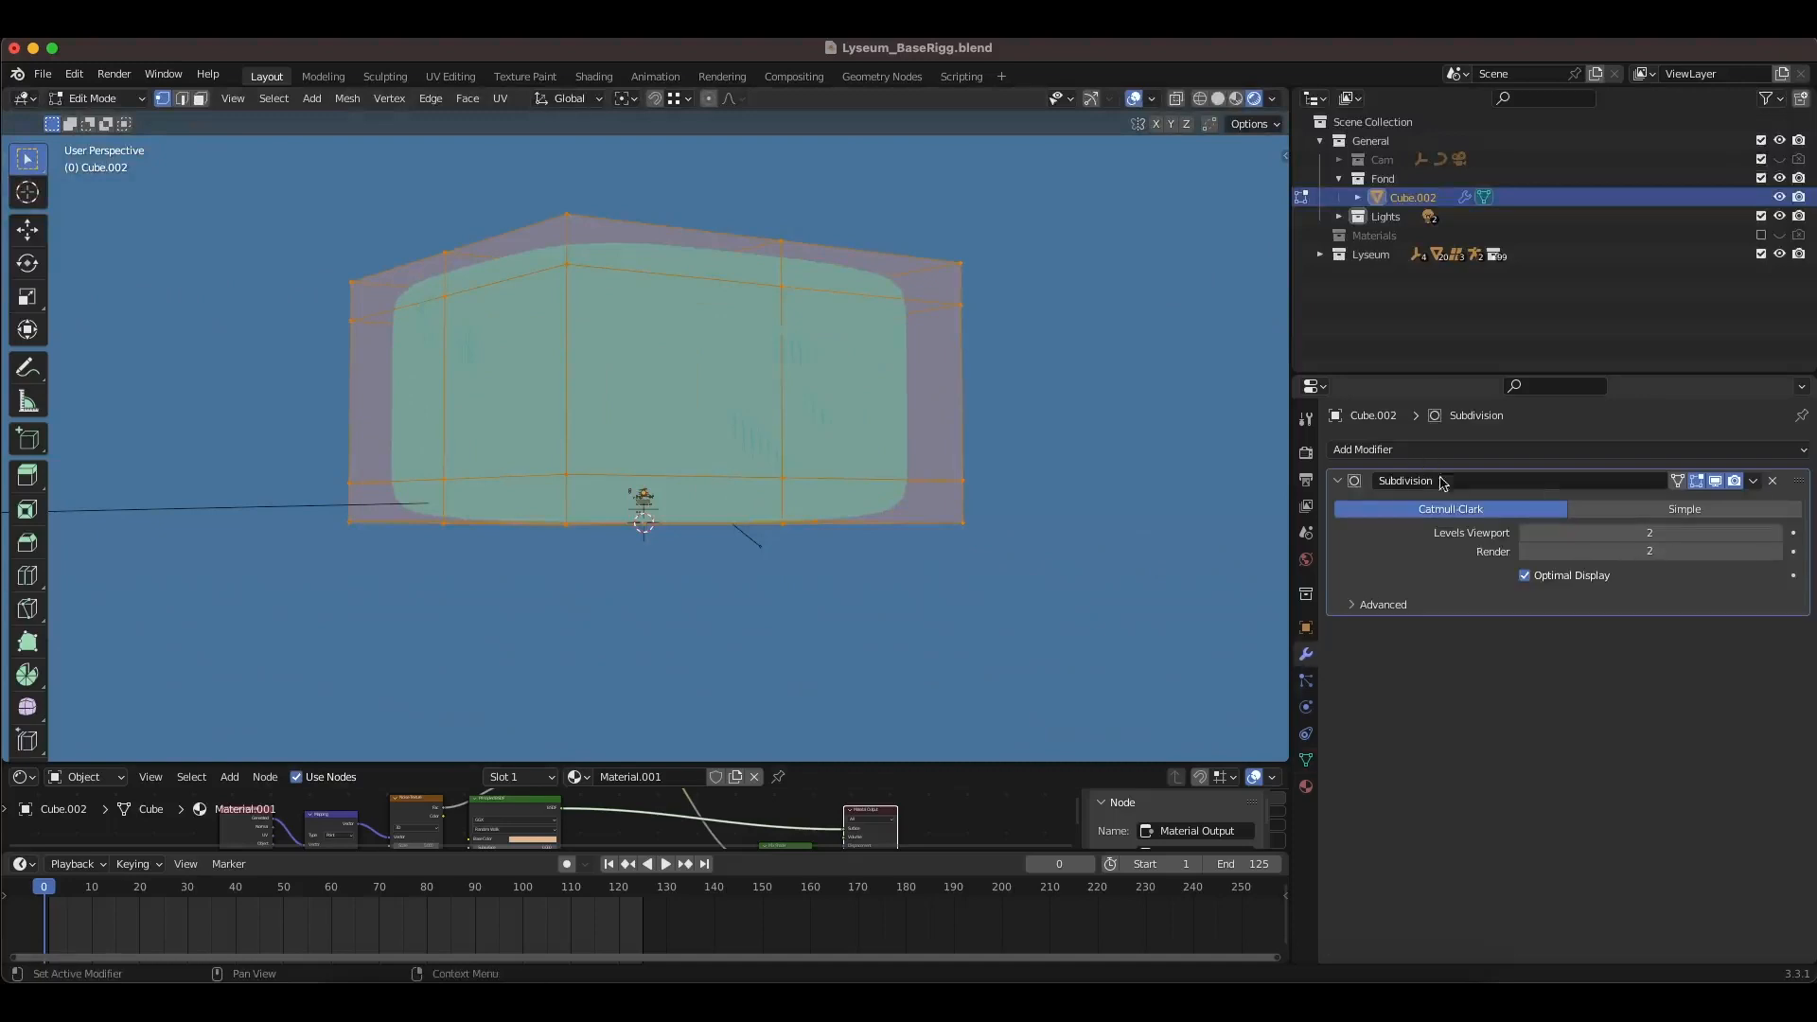
pyautogui.moveTo(814, 549); pyautogui.dragTo(812, 508, button='middle')
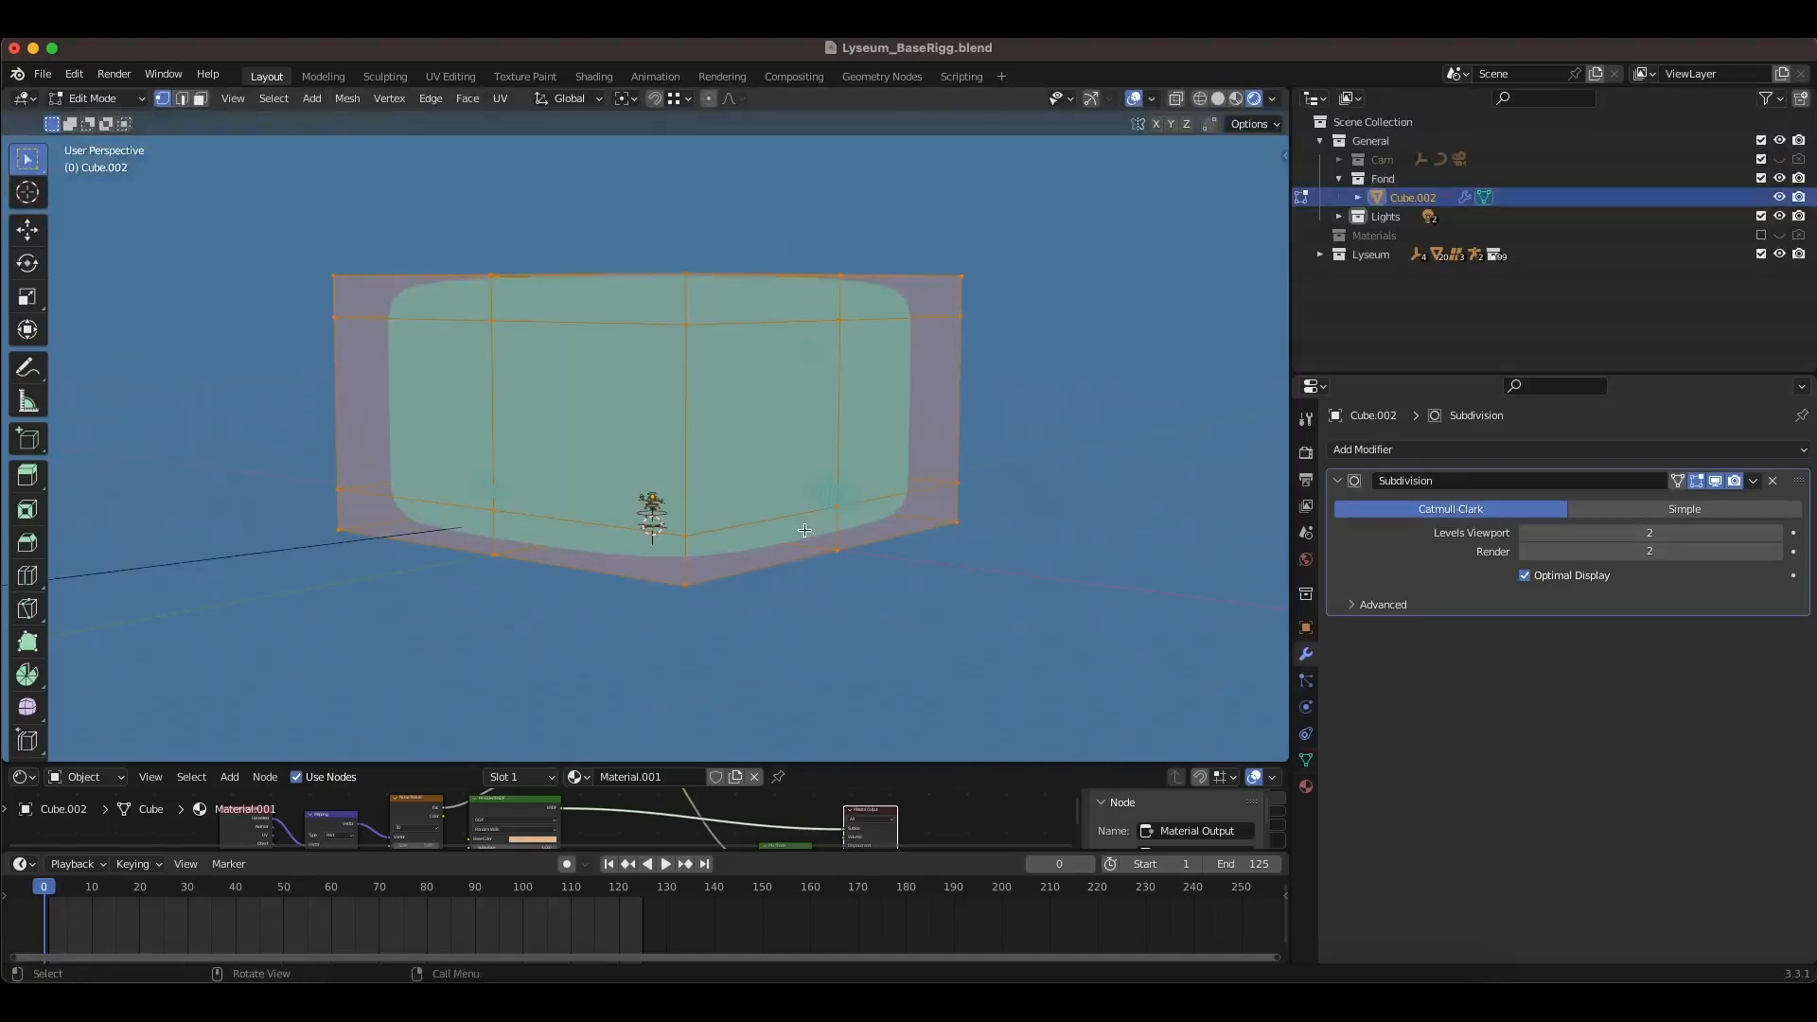
pyautogui.scroll(10, 804, 530)
pyautogui.scroll(-3, 796, 538)
pyautogui.moveTo(795, 543); pyautogui.dragTo(754, 588, button='middle')
pyautogui.moveTo(771, 269); pyautogui.dragTo(776, 379, button='middle')
pyautogui.moveTo(811, 148); pyautogui.dragTo(993, 388, button='middle')
pyautogui.press('Tab')
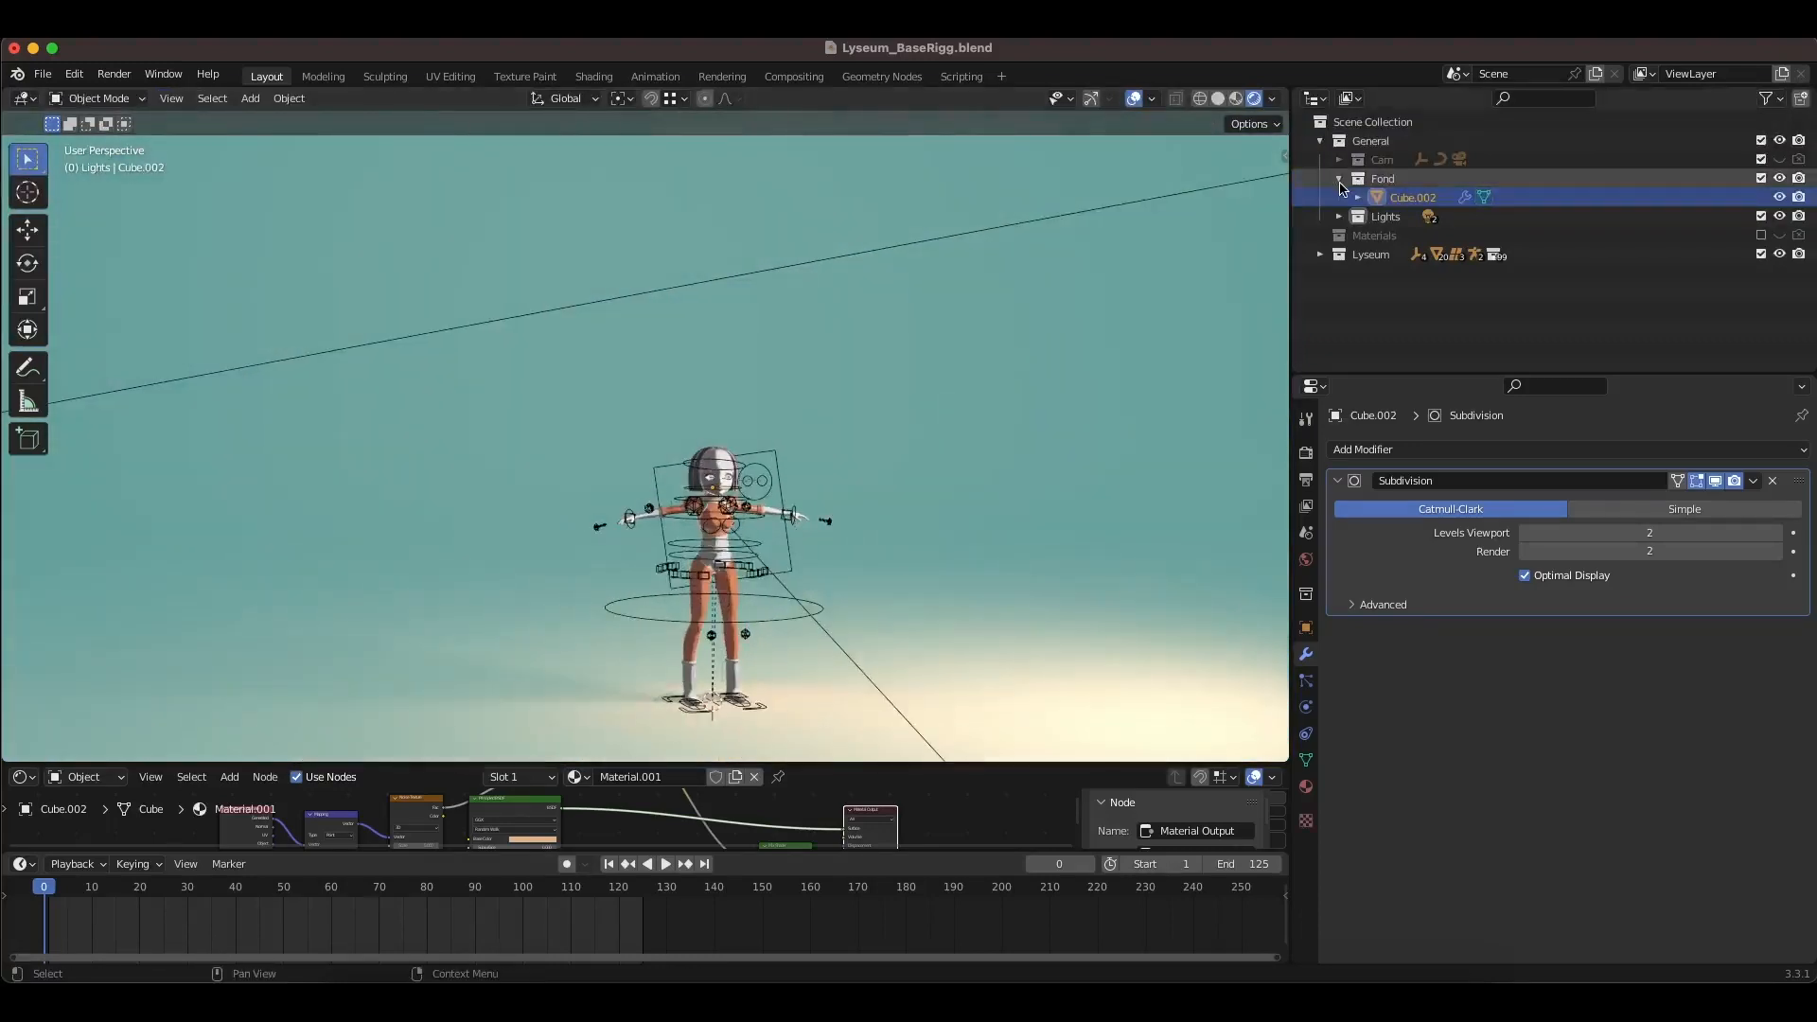
# Step: Hide the Fond and Lights collections and return the viewport to Solid shading
pyautogui.click(1339, 181)
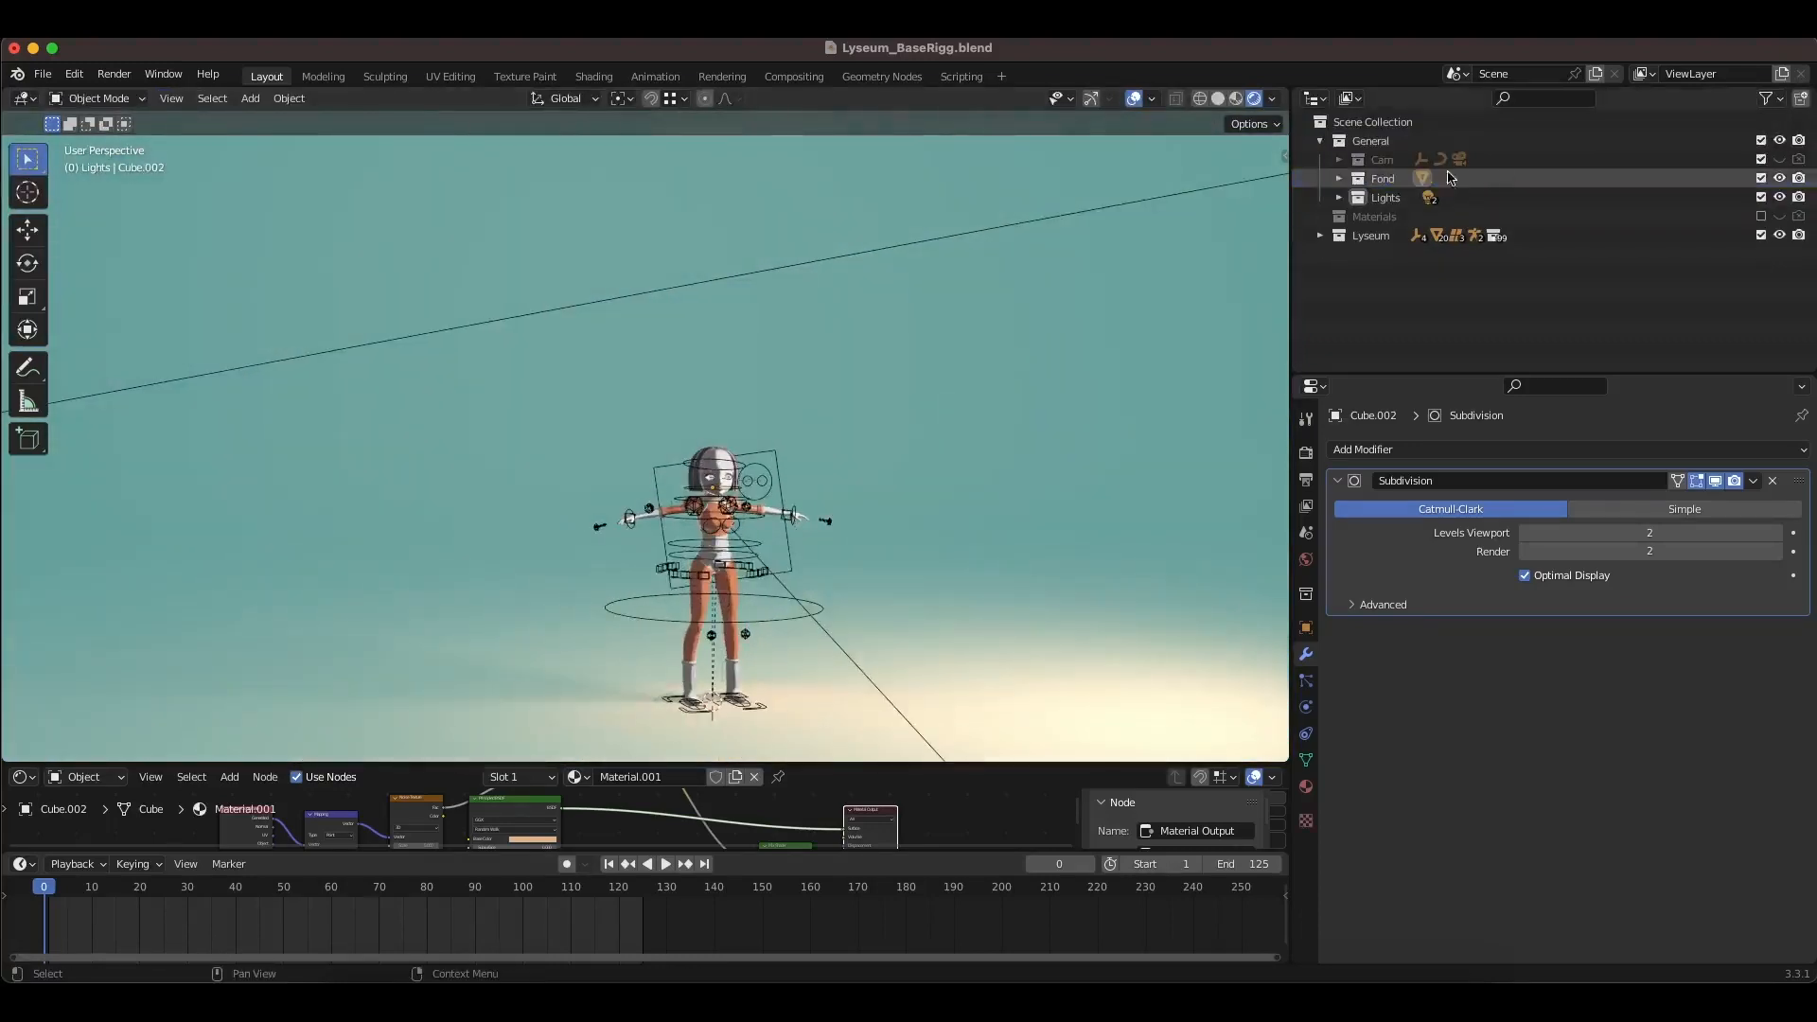
pyautogui.click(1780, 179)
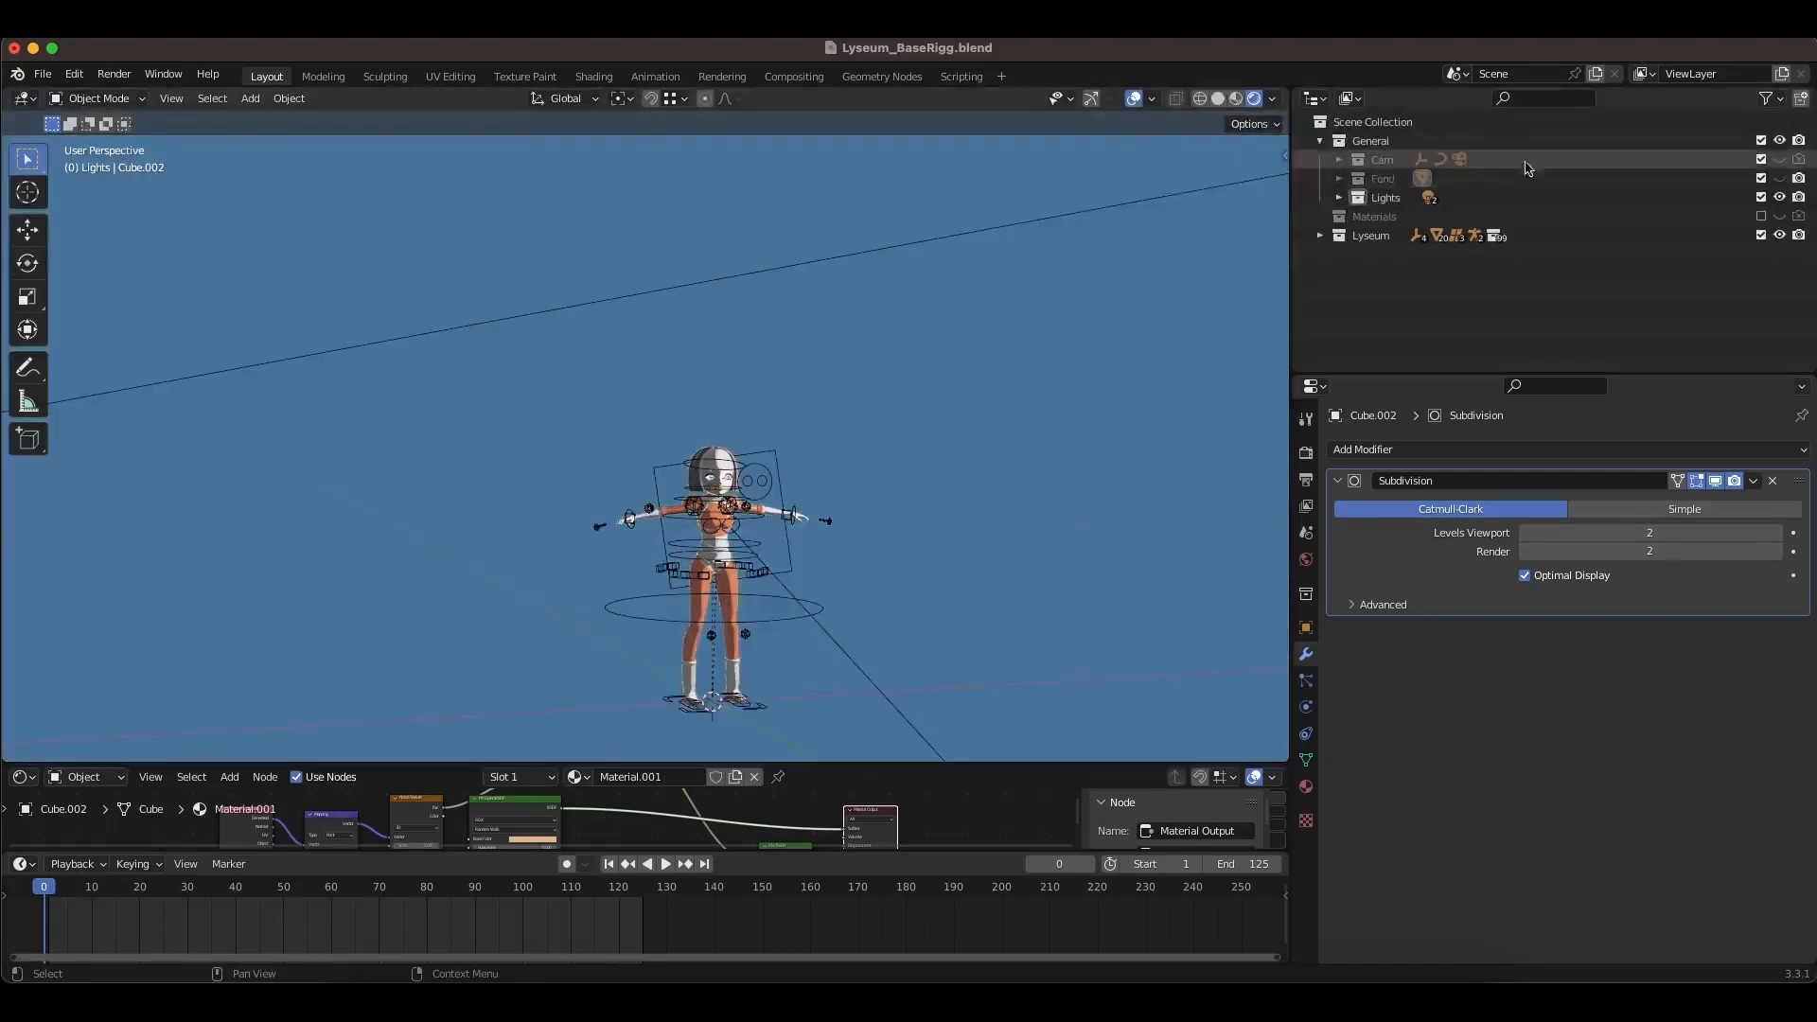
pyautogui.keyDown('shift'); pyautogui.moveTo(841, 547); pyautogui.dragTo(807, 470, button='middle'); pyautogui.keyUp('shift')
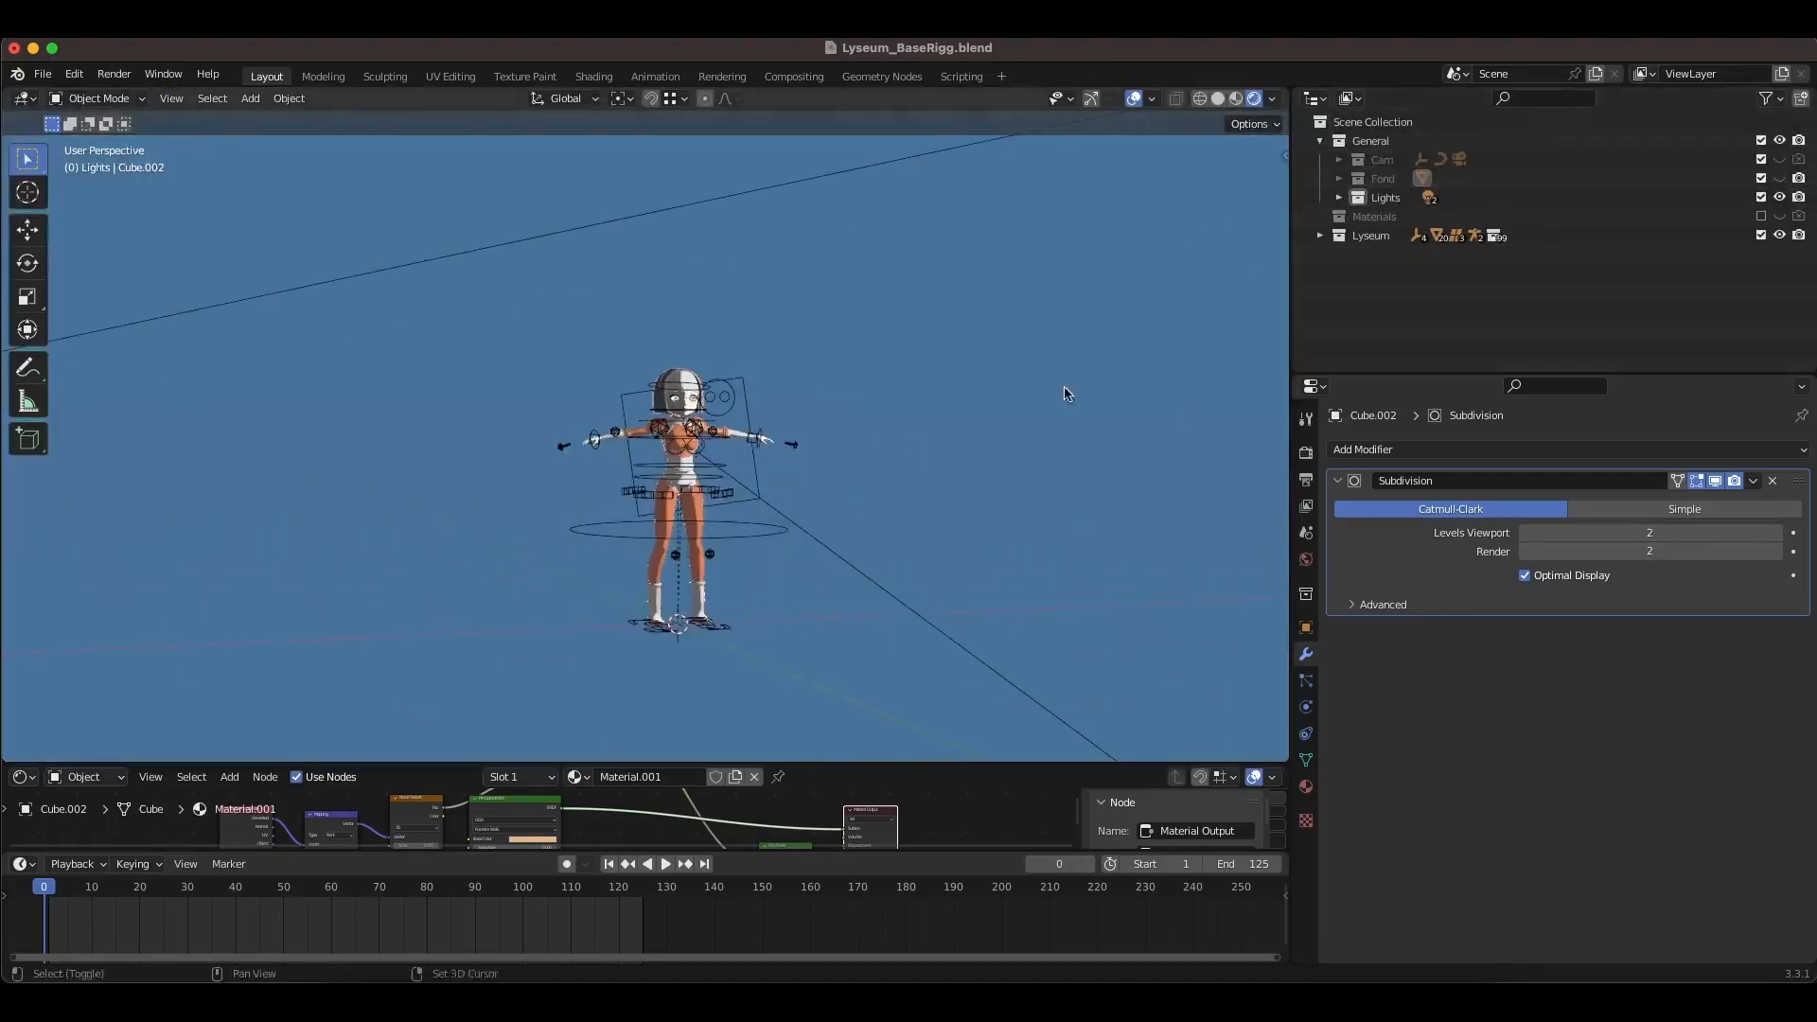
pyautogui.click(1781, 197)
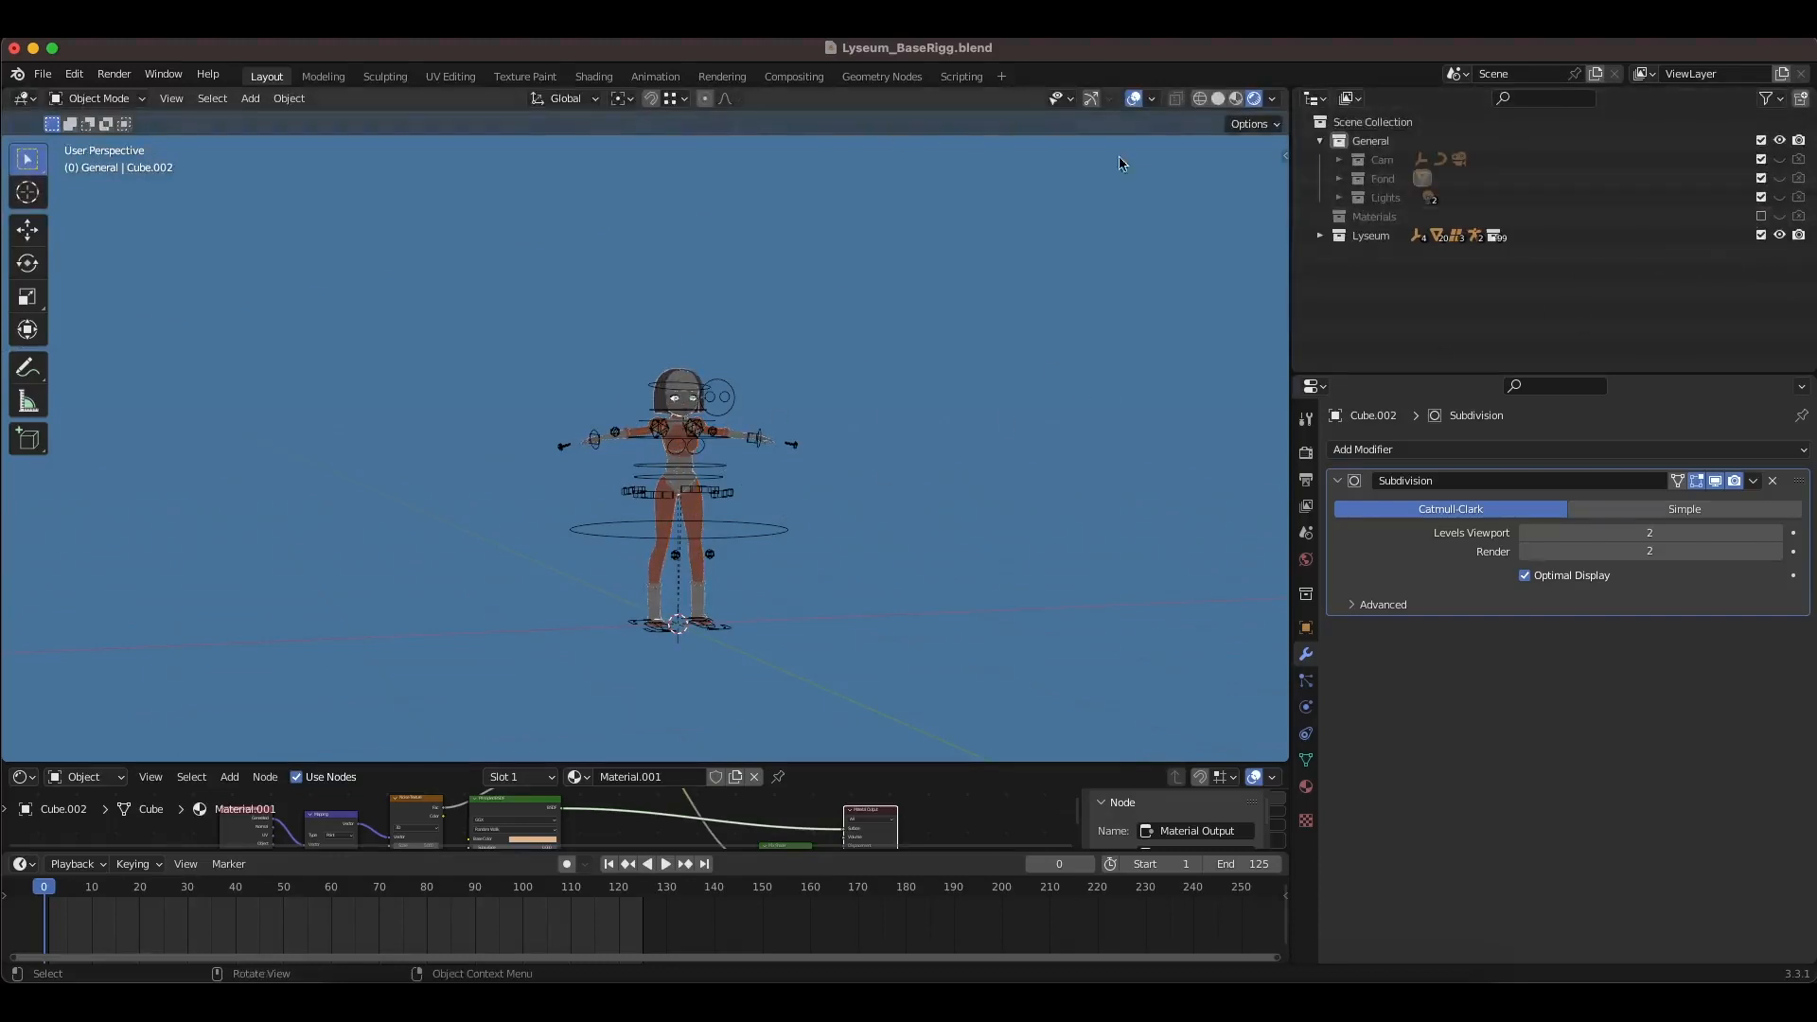
pyautogui.click(1219, 101)
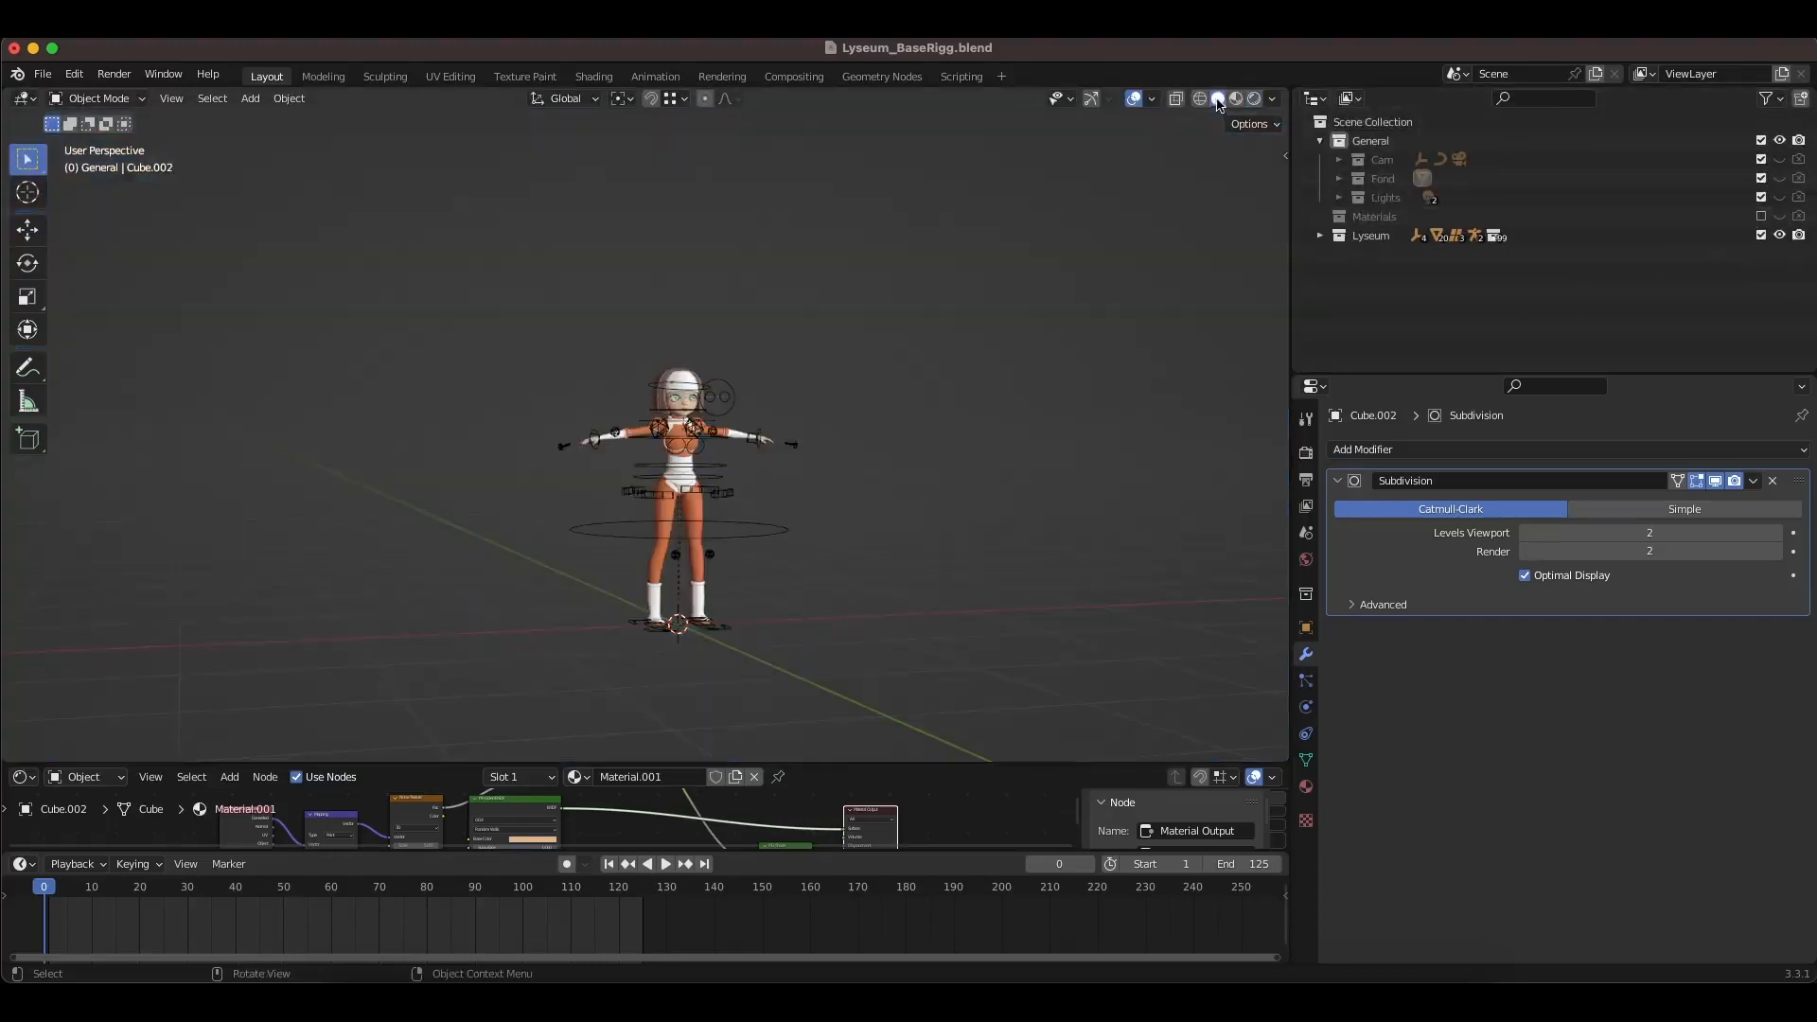
# Step: Enable the Materials collection in the view layer, make it visible, and look over its spheres and planes
pyautogui.scroll(8, 852, 487)
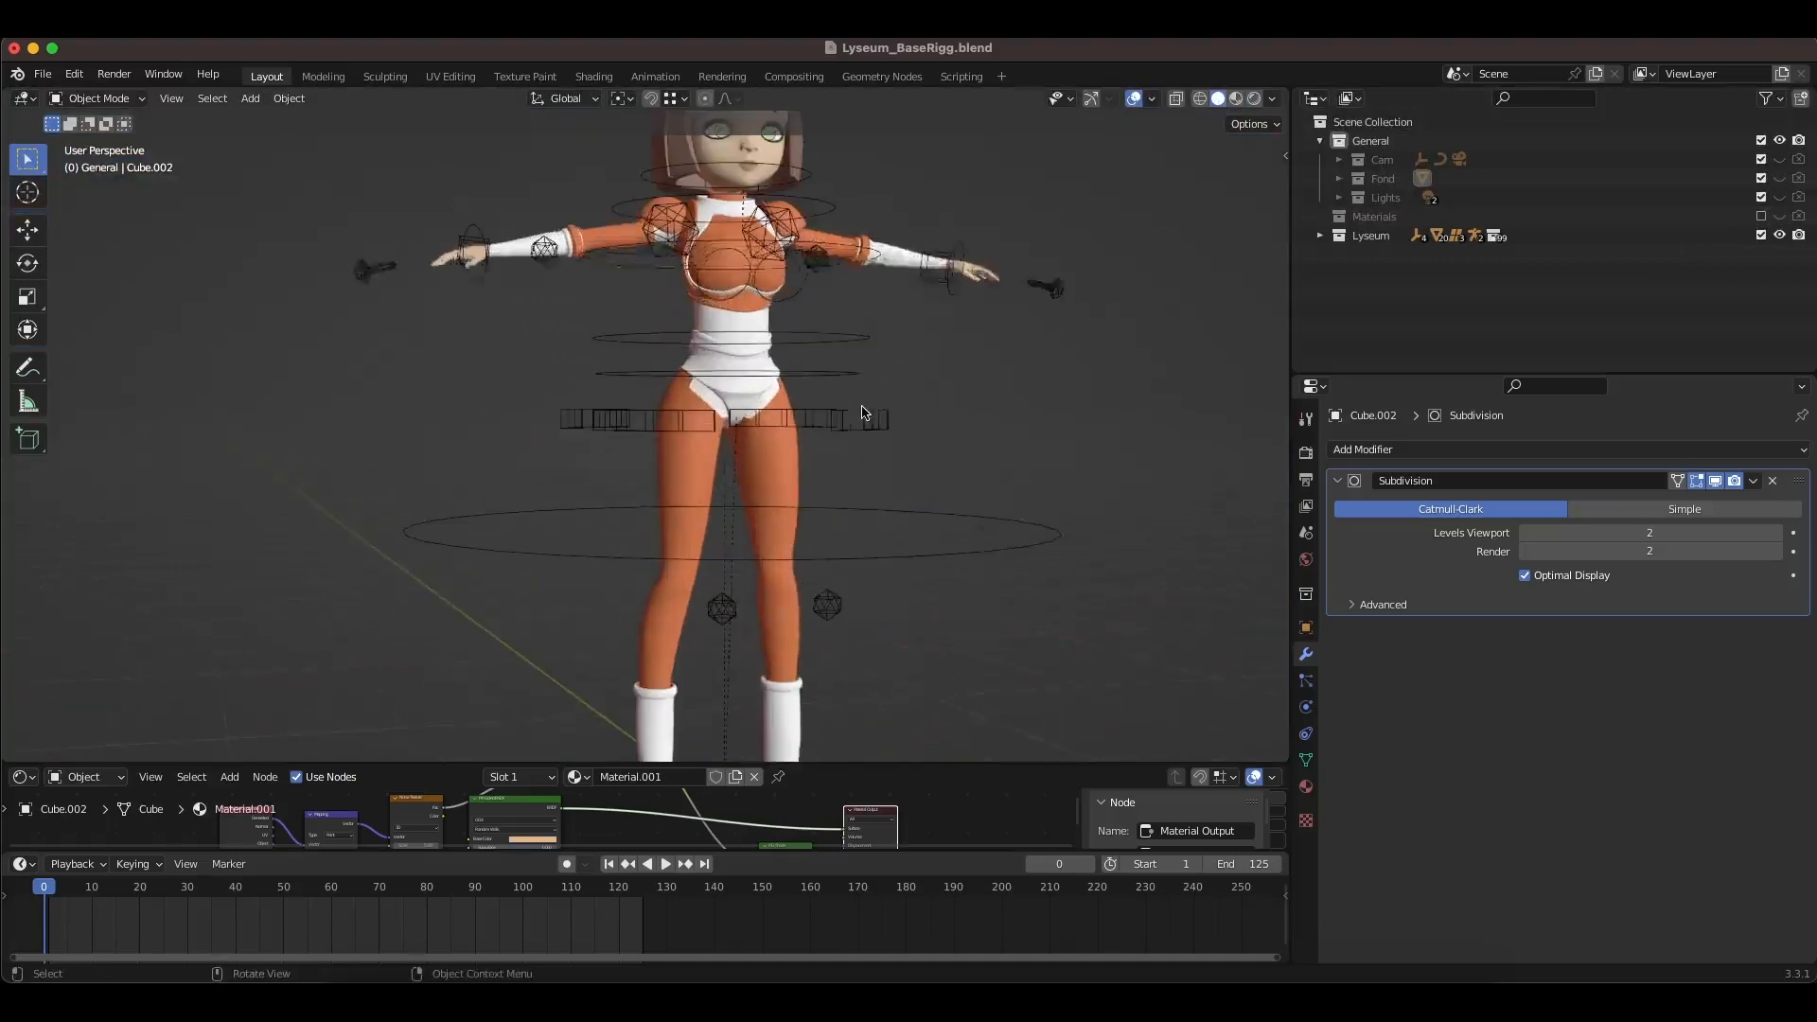
pyautogui.moveTo(863, 413); pyautogui.dragTo(833, 473, button='middle')
pyautogui.click(1378, 217)
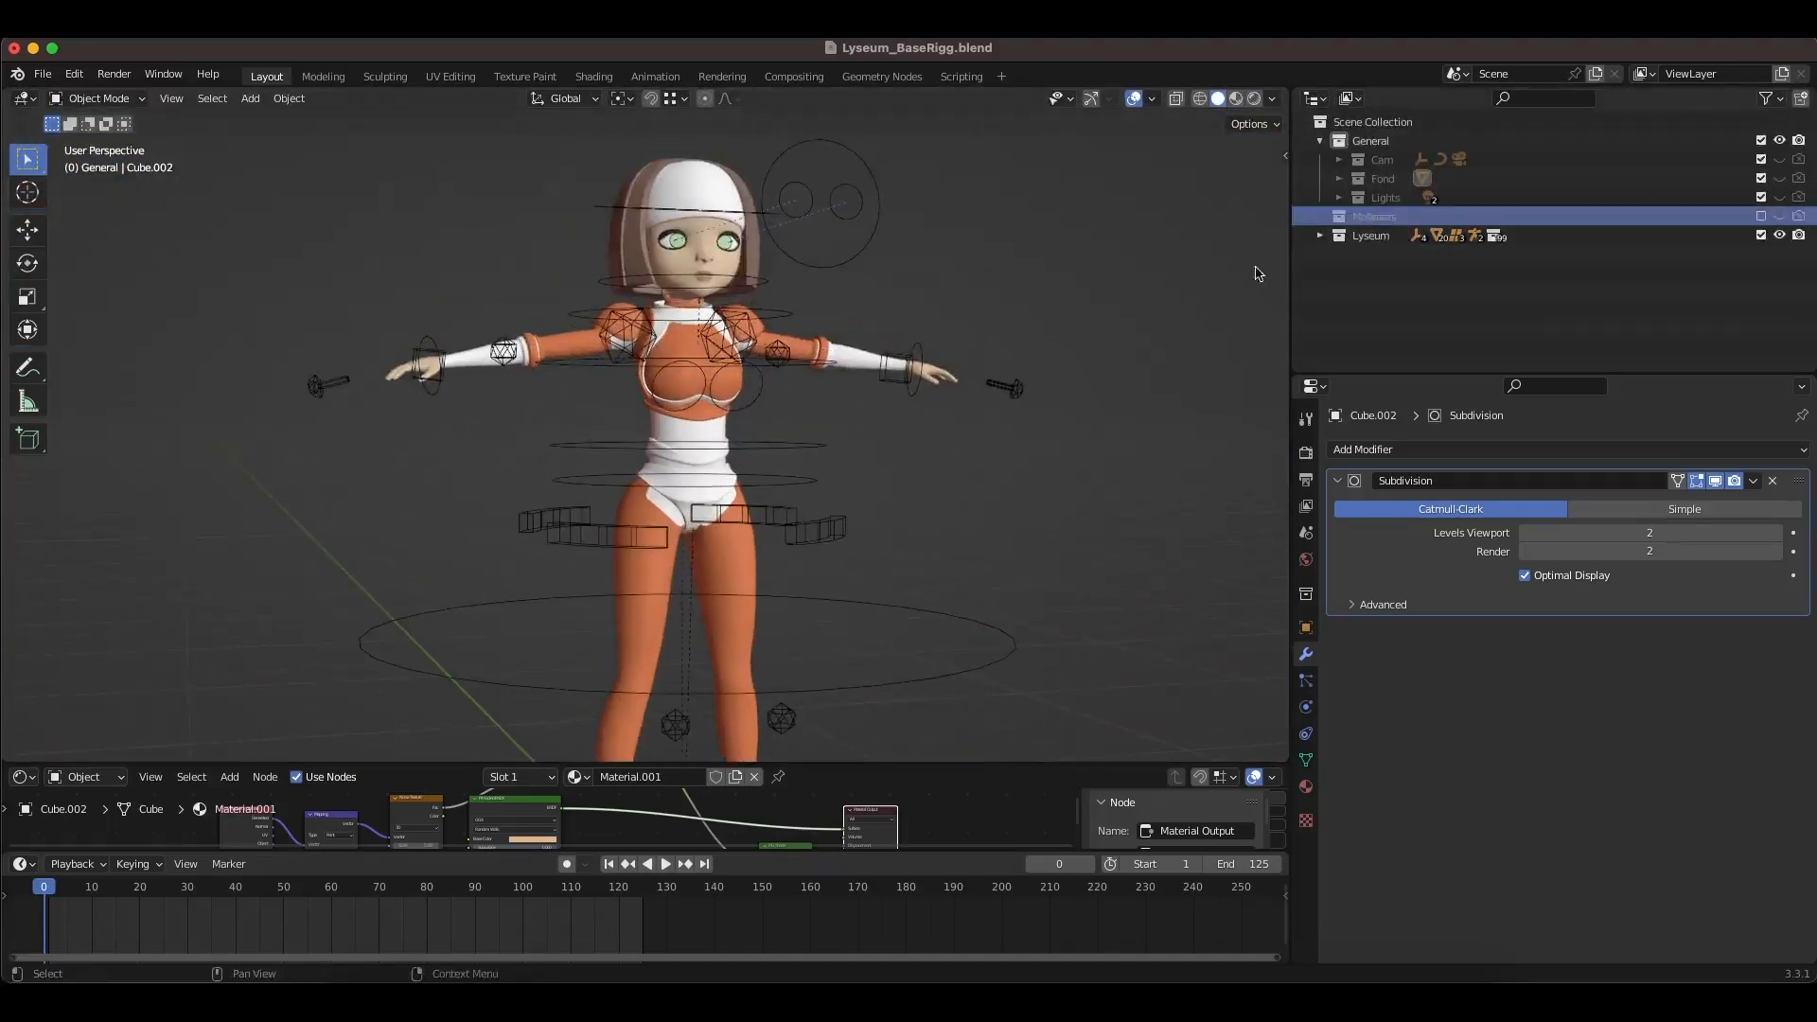
pyautogui.click(1779, 217)
pyautogui.click(1762, 216)
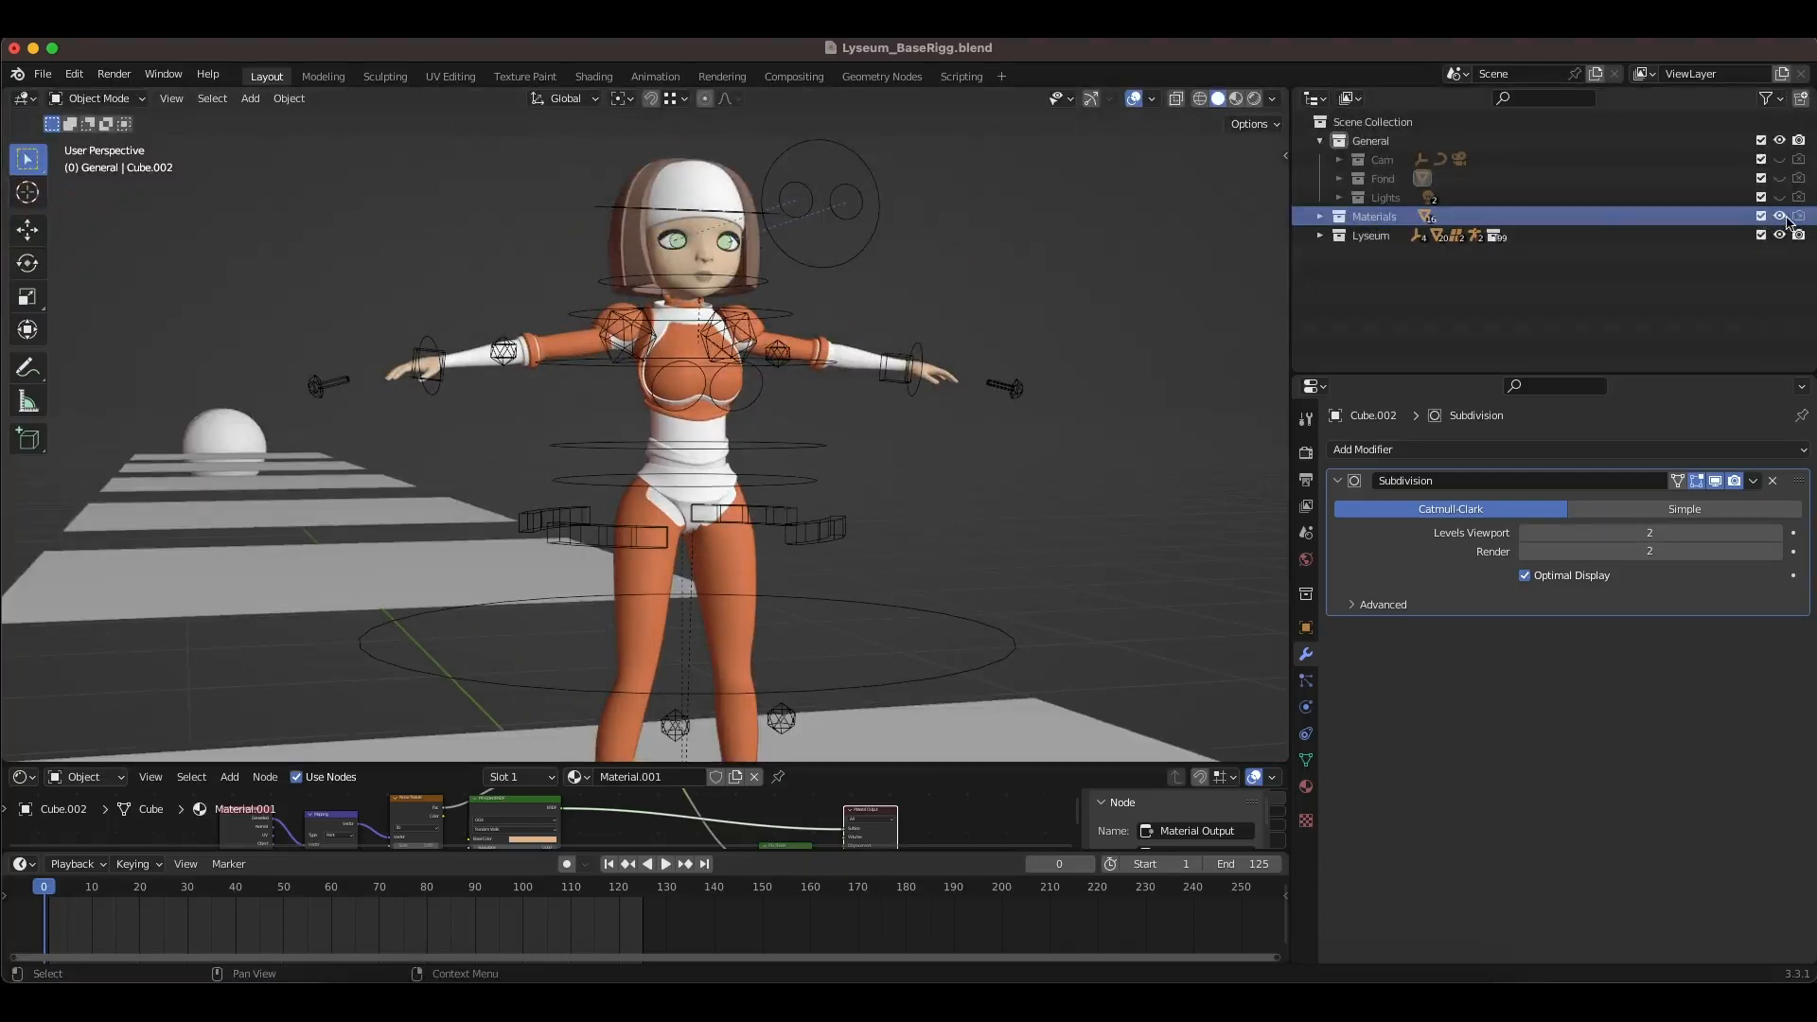
pyautogui.scroll(-8, 582, 516)
pyautogui.scroll(-5, 582, 528)
pyautogui.moveTo(584, 535); pyautogui.dragTo(651, 603, button='middle')
pyautogui.keyDown('shift'); pyautogui.moveTo(373, 527); pyautogui.dragTo(832, 511, button='middle'); pyautogui.keyUp('shift')
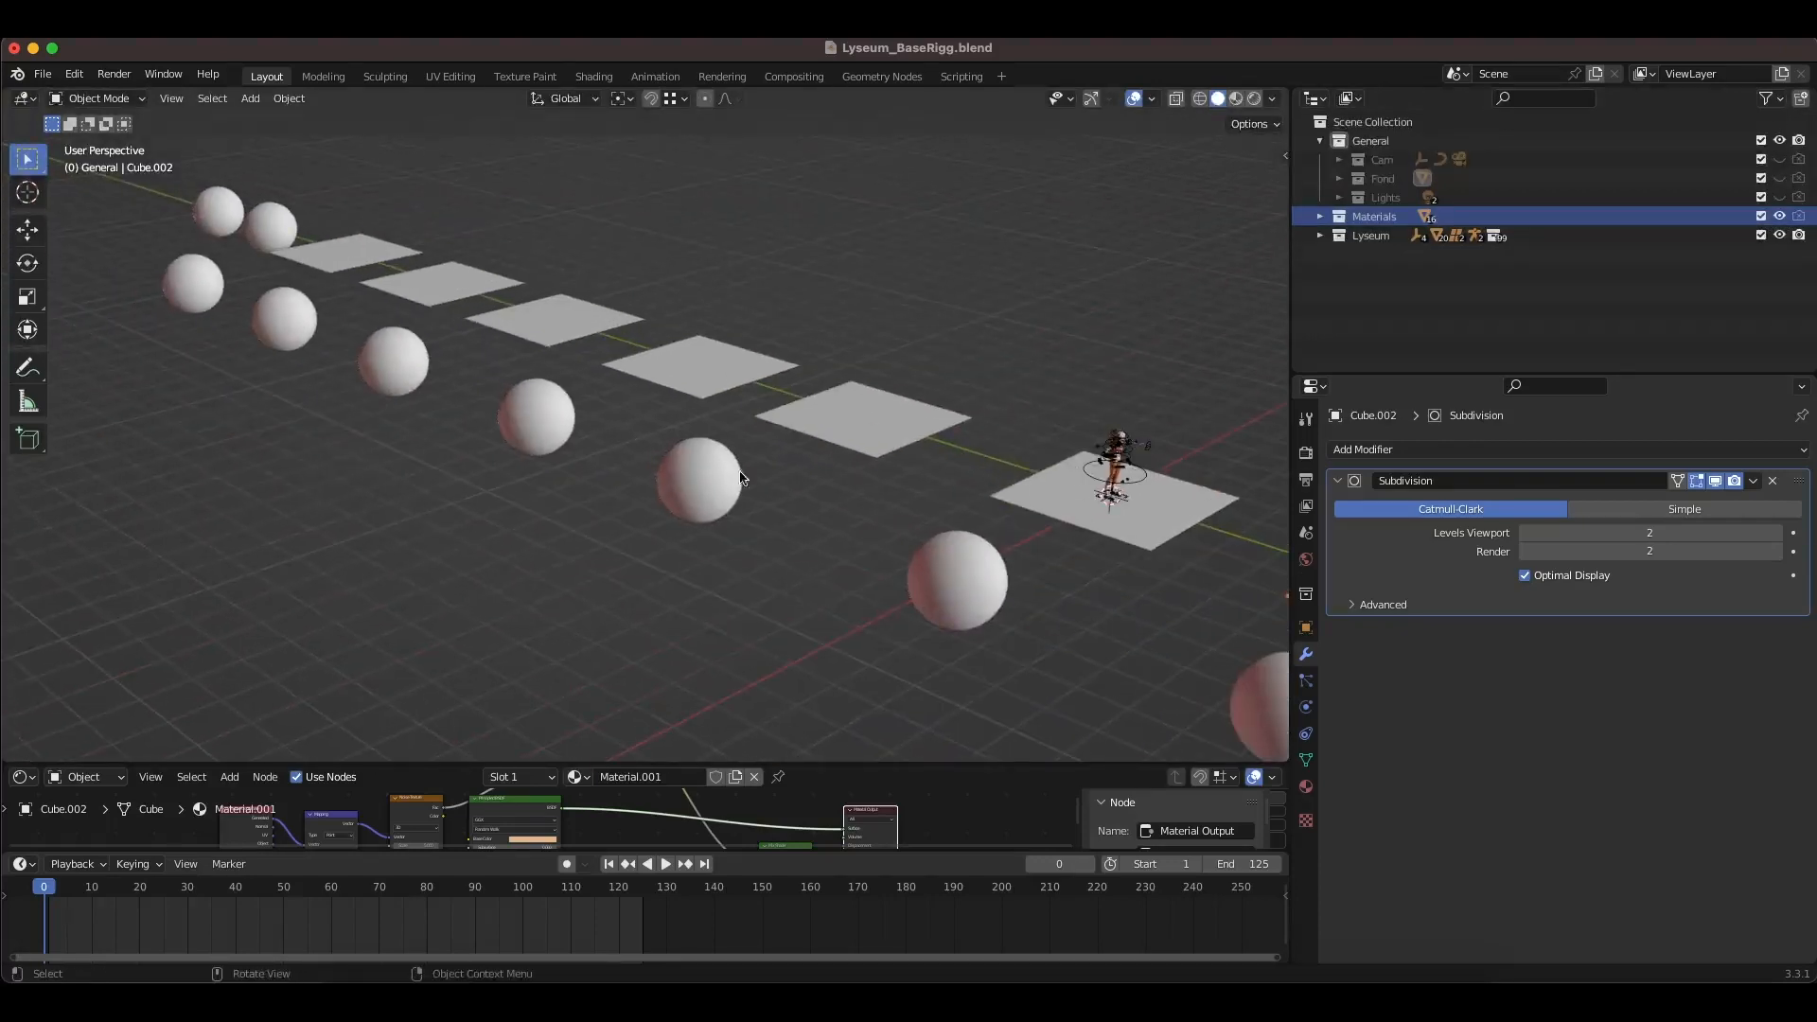
# Step: Select the sphere with the Little marks material, enlarge the node editor slightly, and switch the viewport to Rendered shading
pyautogui.keyDown('shift'); pyautogui.moveTo(1116, 501); pyautogui.dragTo(620, 441, button='middle'); pyautogui.keyUp('shift')
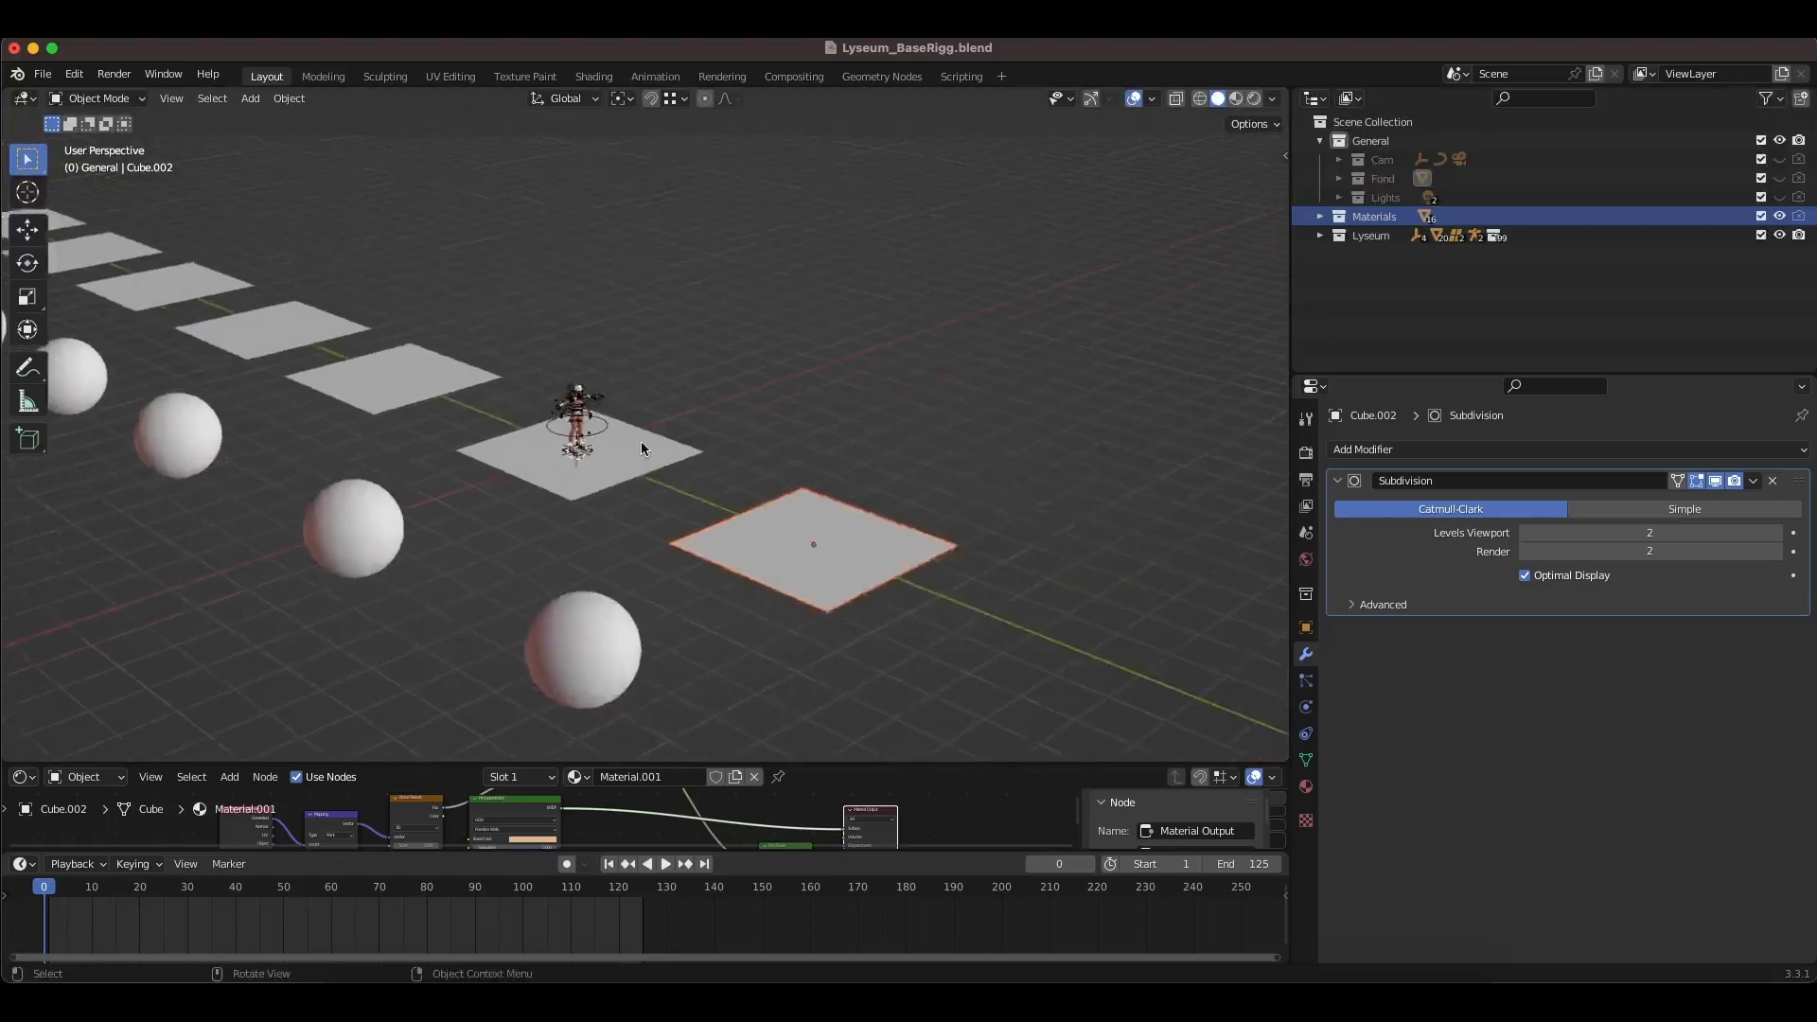
pyautogui.scroll(6, 622, 440)
pyautogui.scroll(2, 404, 395)
pyautogui.scroll(-8, 333, 310)
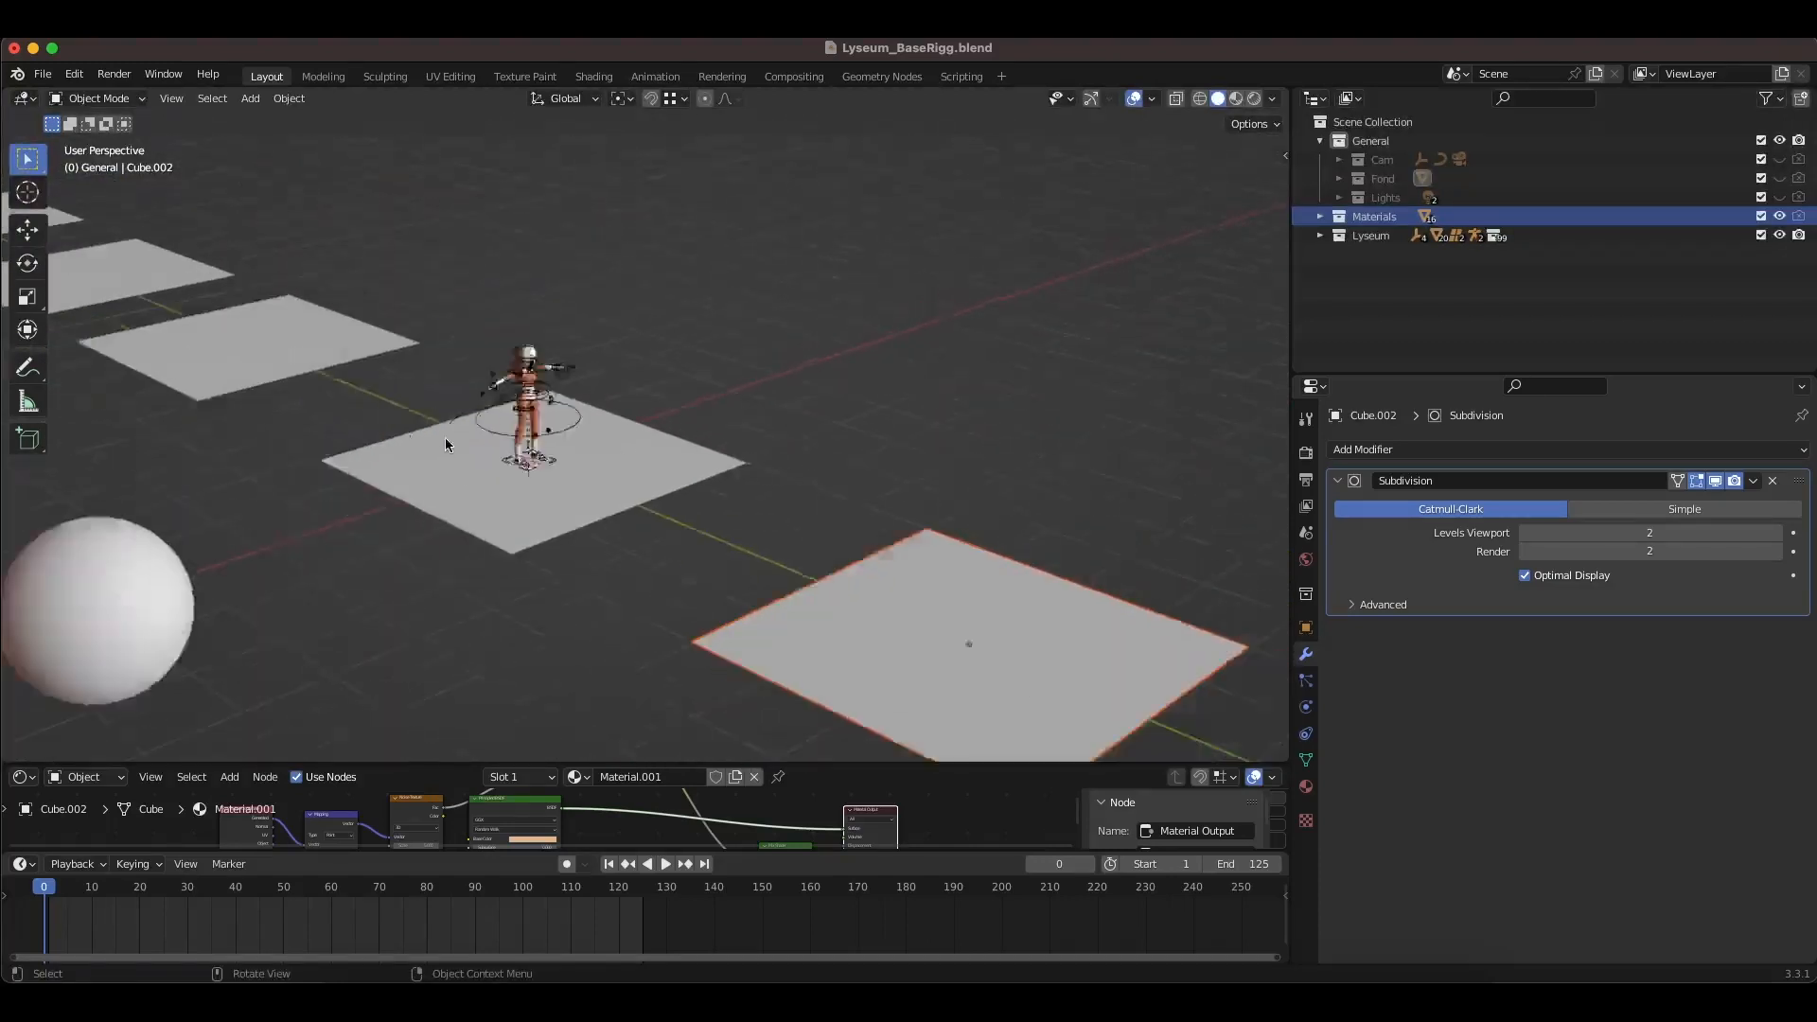
pyautogui.click(335, 542)
pyautogui.keyDown('shift'); pyautogui.moveTo(578, 529); pyautogui.dragTo(880, 409, button='middle'); pyautogui.keyUp('shift')
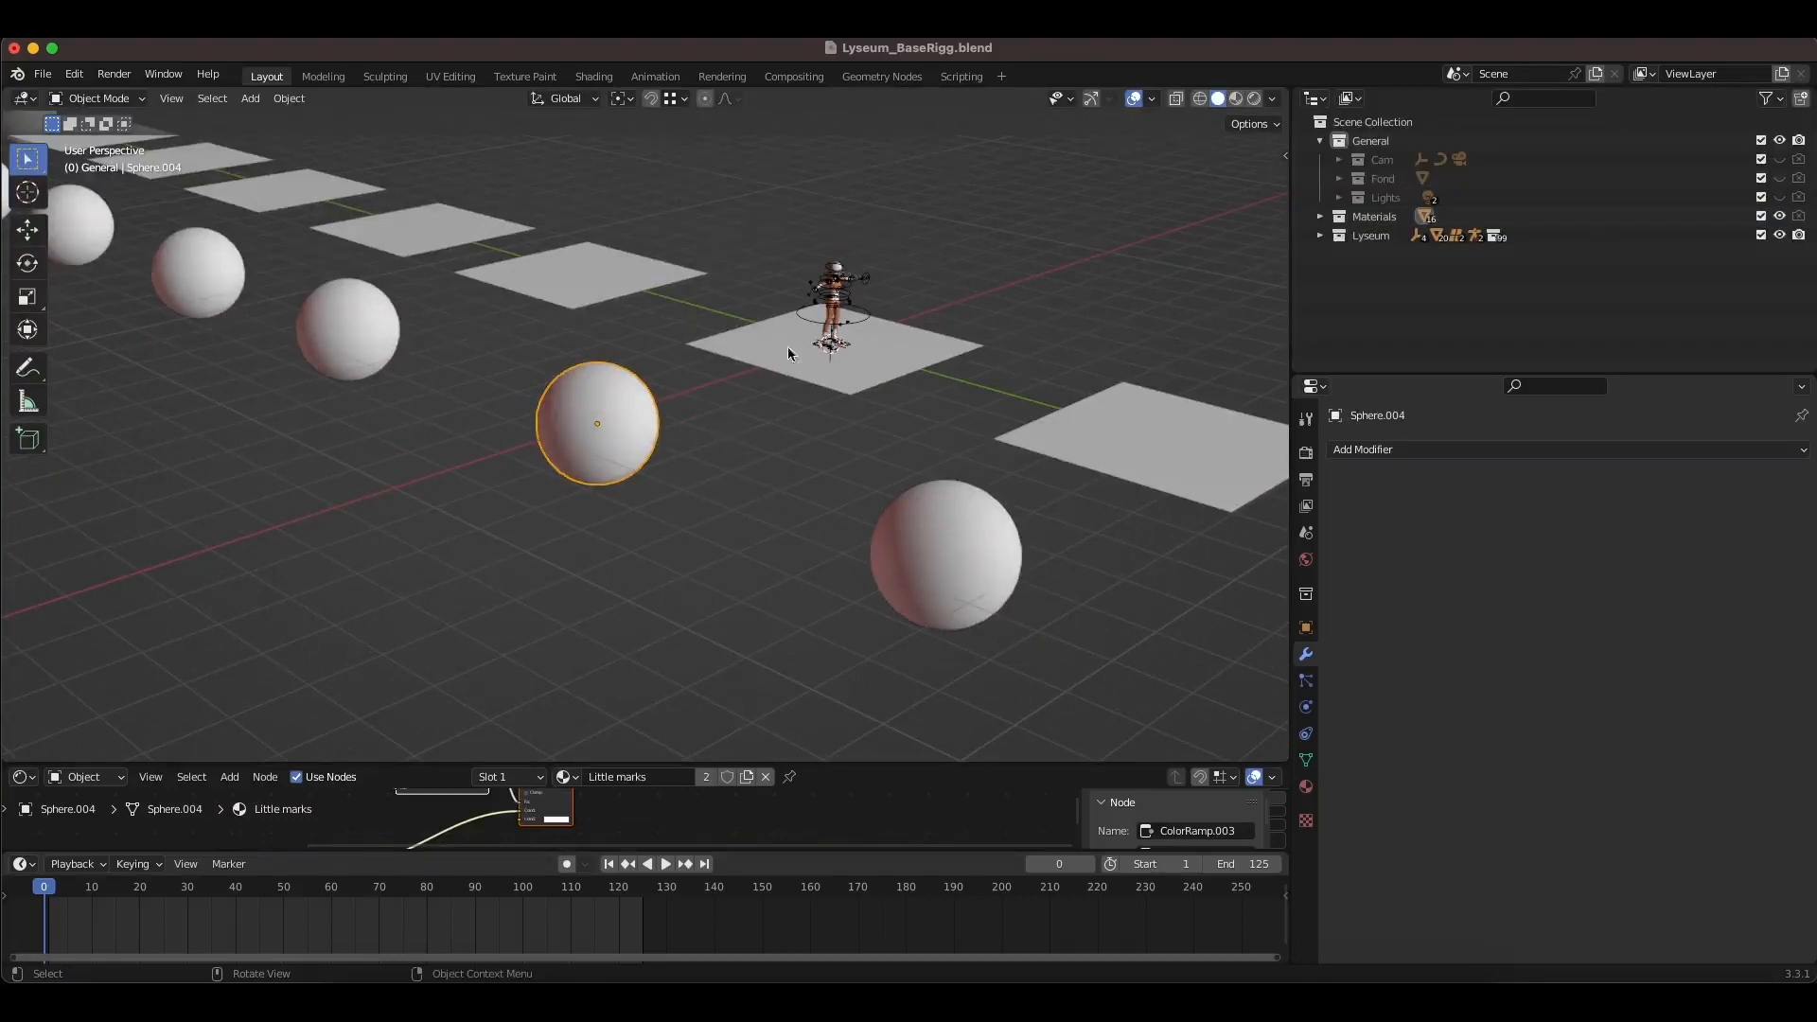
pyautogui.scroll(4, 554, 397)
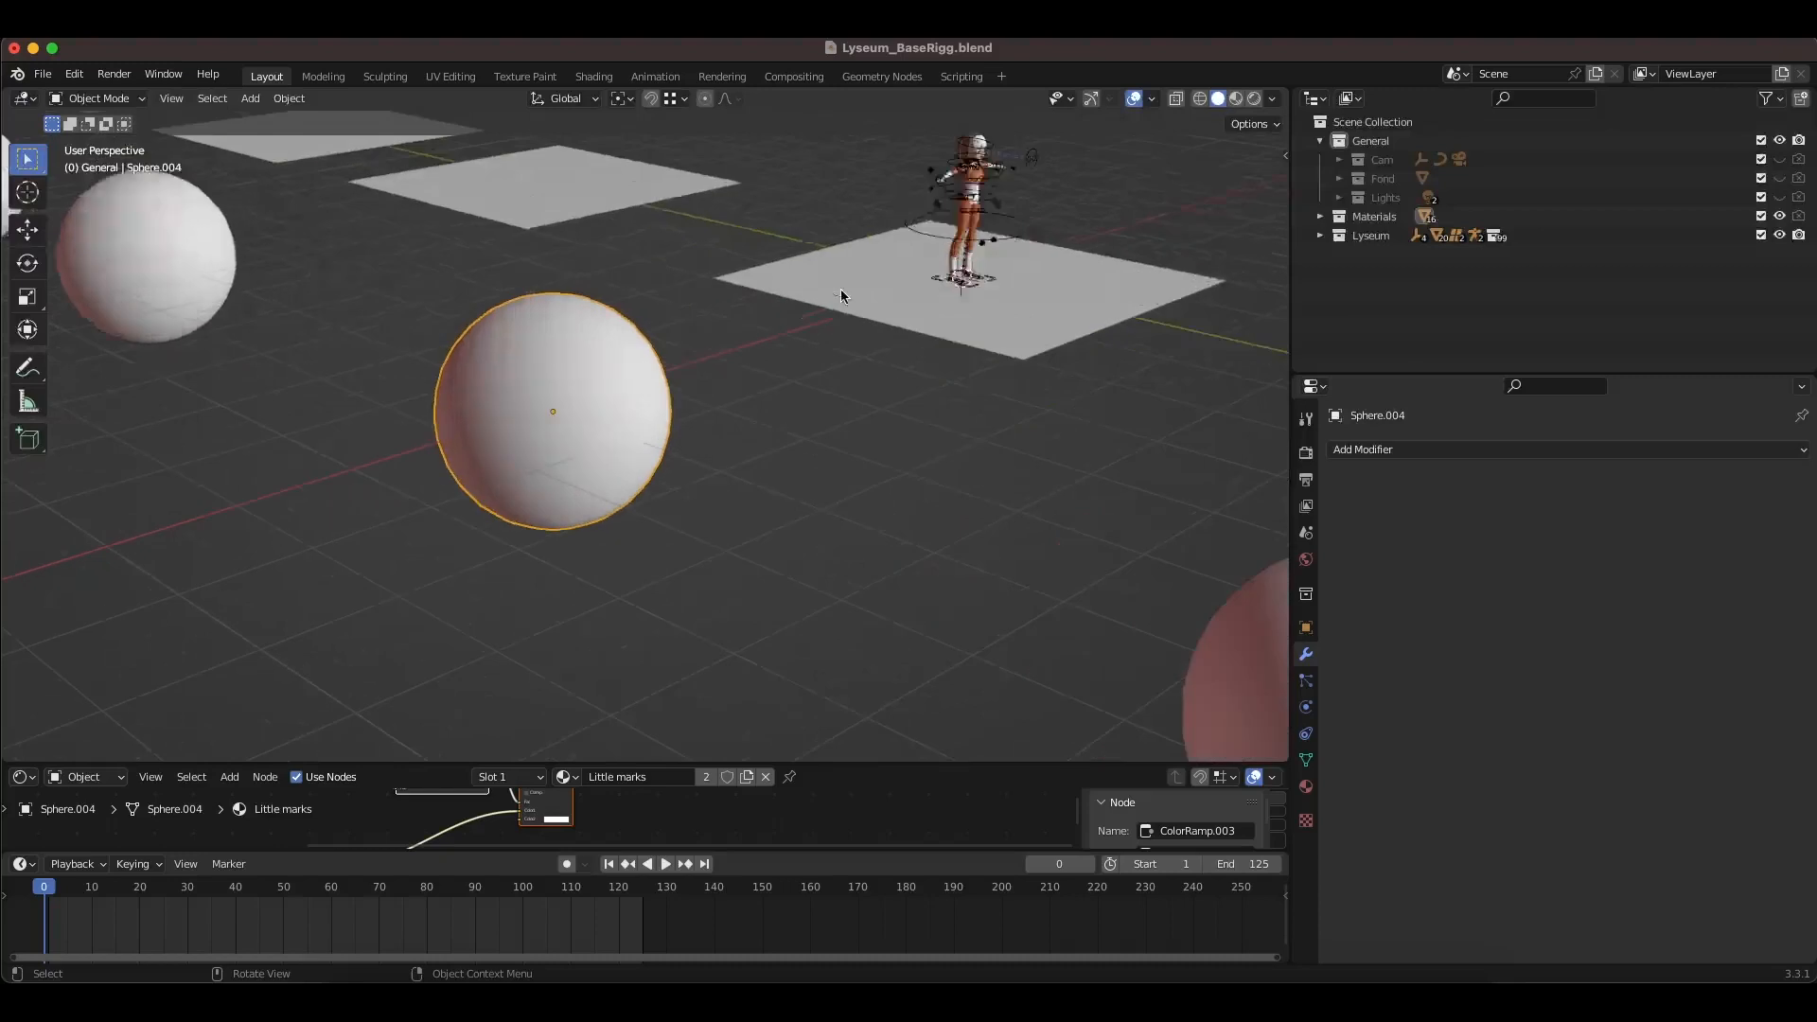
pyautogui.scroll(-2, 782, 454)
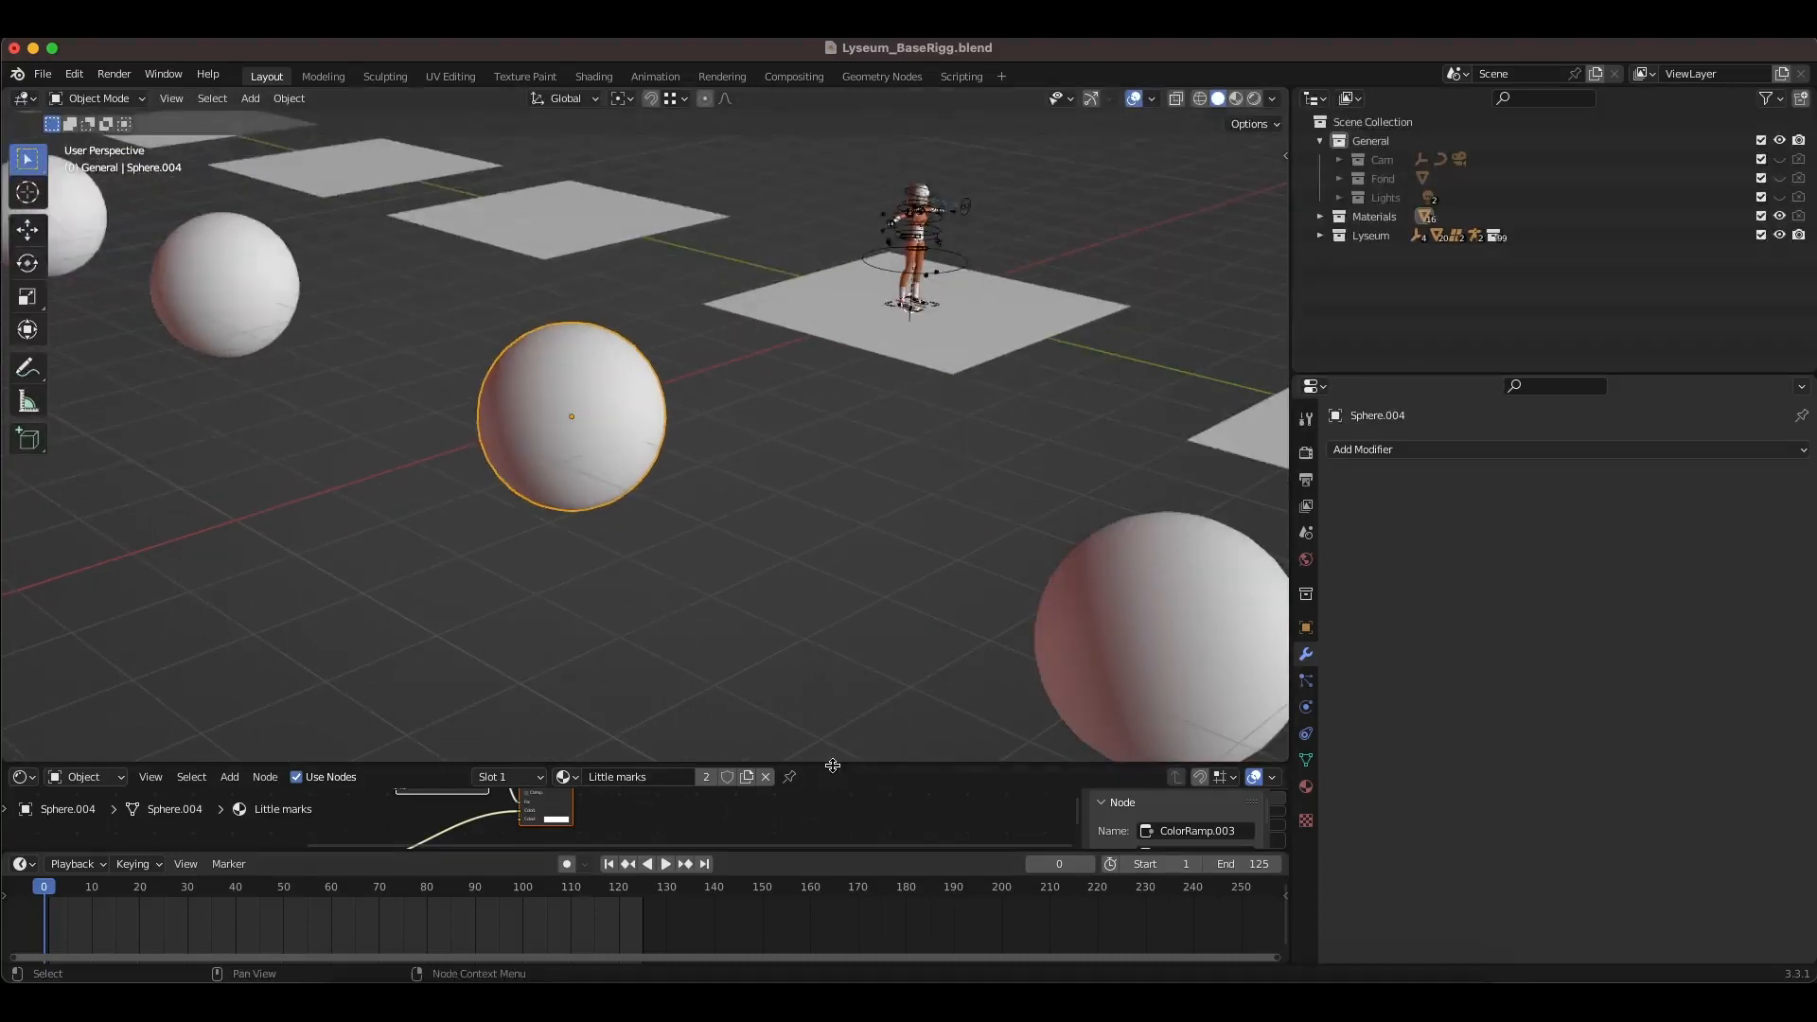
pyautogui.moveTo(832, 762); pyautogui.dragTo(833, 668)
pyautogui.click(1254, 98)
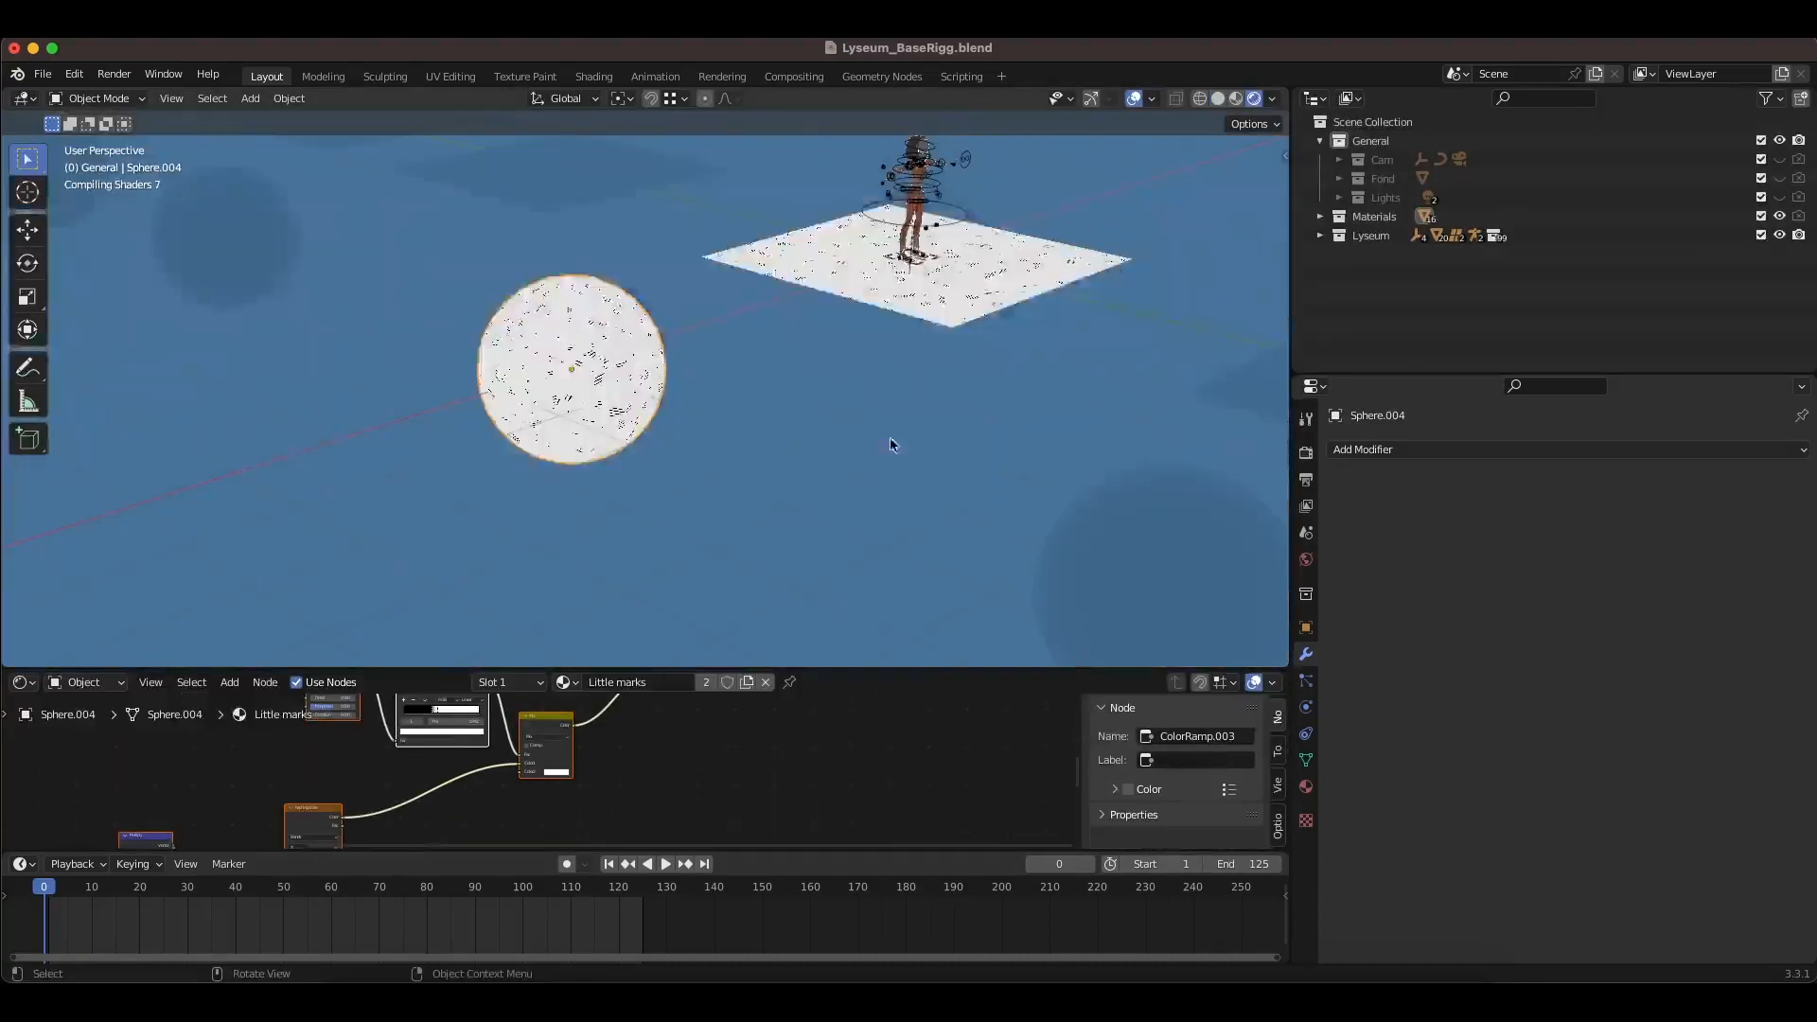
# Step: Examine the rendered materials along the whole row of sample spheres and planes, from the black ones to those beside the character
pyautogui.scroll(-8, 582, 380)
pyautogui.moveTo(582, 381); pyautogui.dragTo(523, 389, button='middle')
pyautogui.scroll(6, 872, 433)
pyautogui.scroll(1, 872, 433)
pyautogui.scroll(6, 653, 402)
pyautogui.scroll(-3, 744, 422)
pyautogui.scroll(-1, 745, 423)
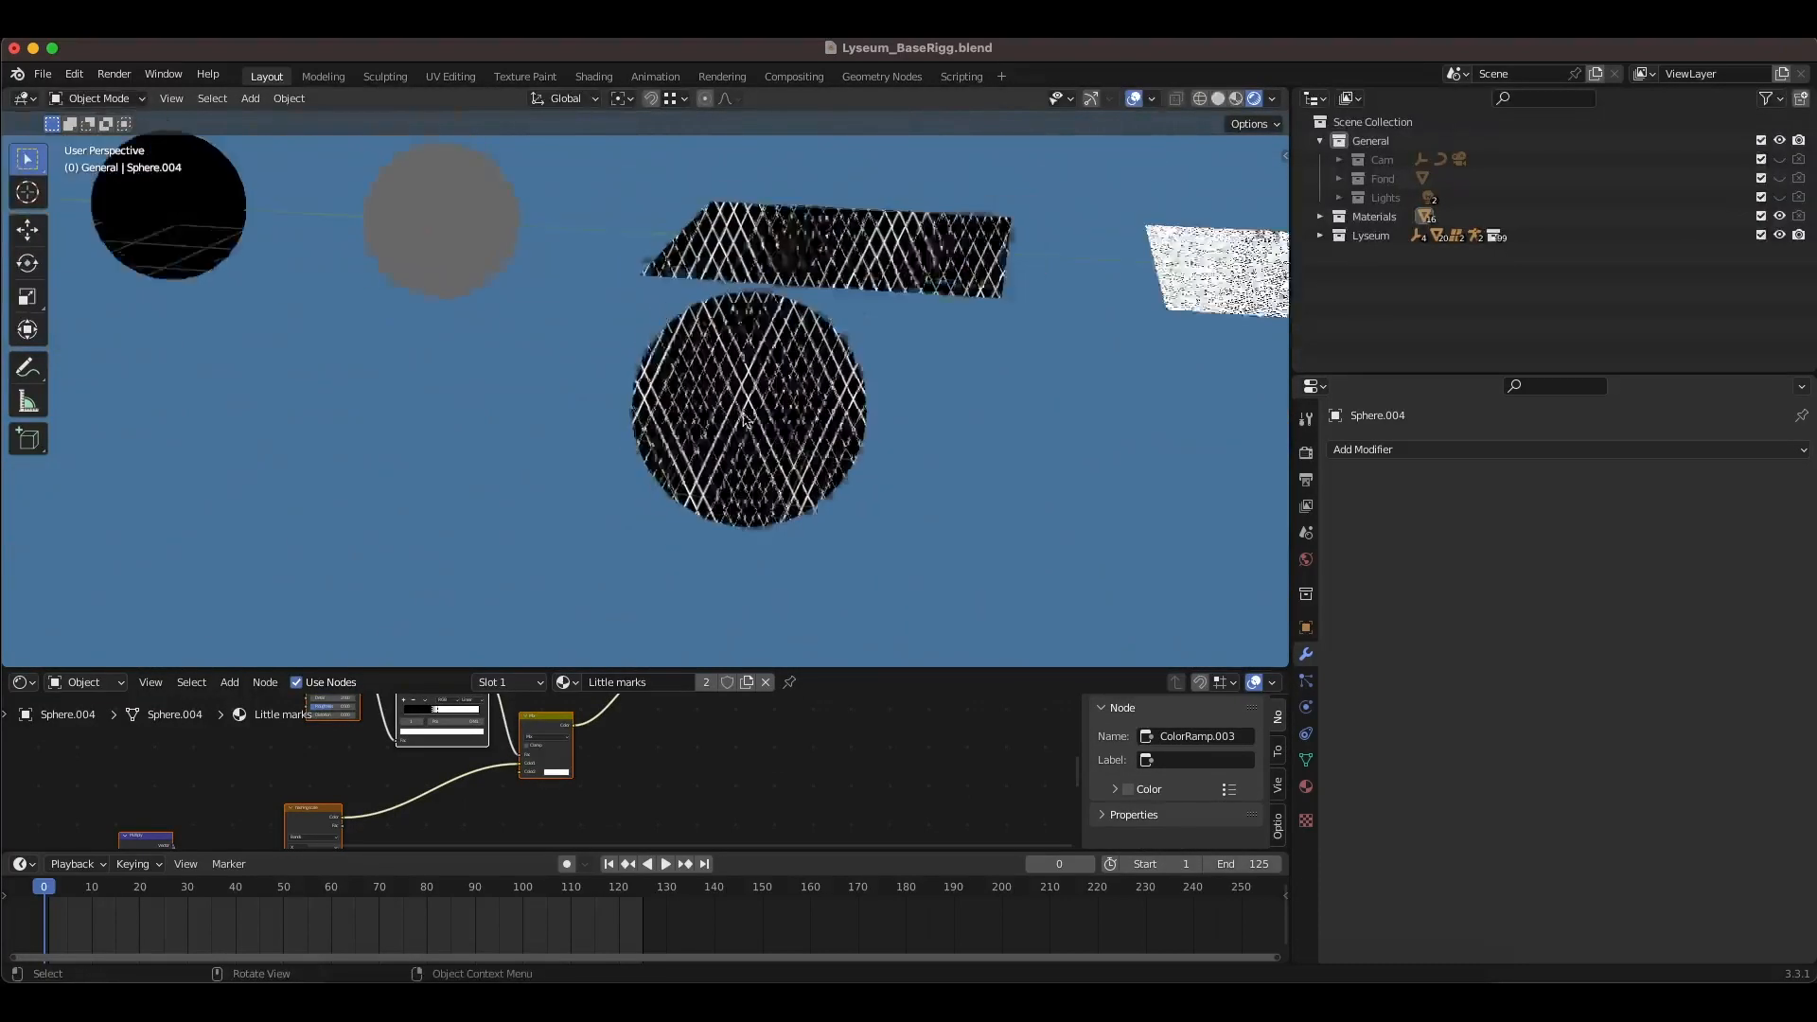
pyautogui.keyDown('shift'); pyautogui.moveTo(874, 405); pyautogui.dragTo(417, 378, button='middle'); pyautogui.keyUp('shift')
pyautogui.keyDown('shift'); pyautogui.moveTo(786, 434); pyautogui.dragTo(502, 434, button='middle'); pyautogui.keyUp('shift')
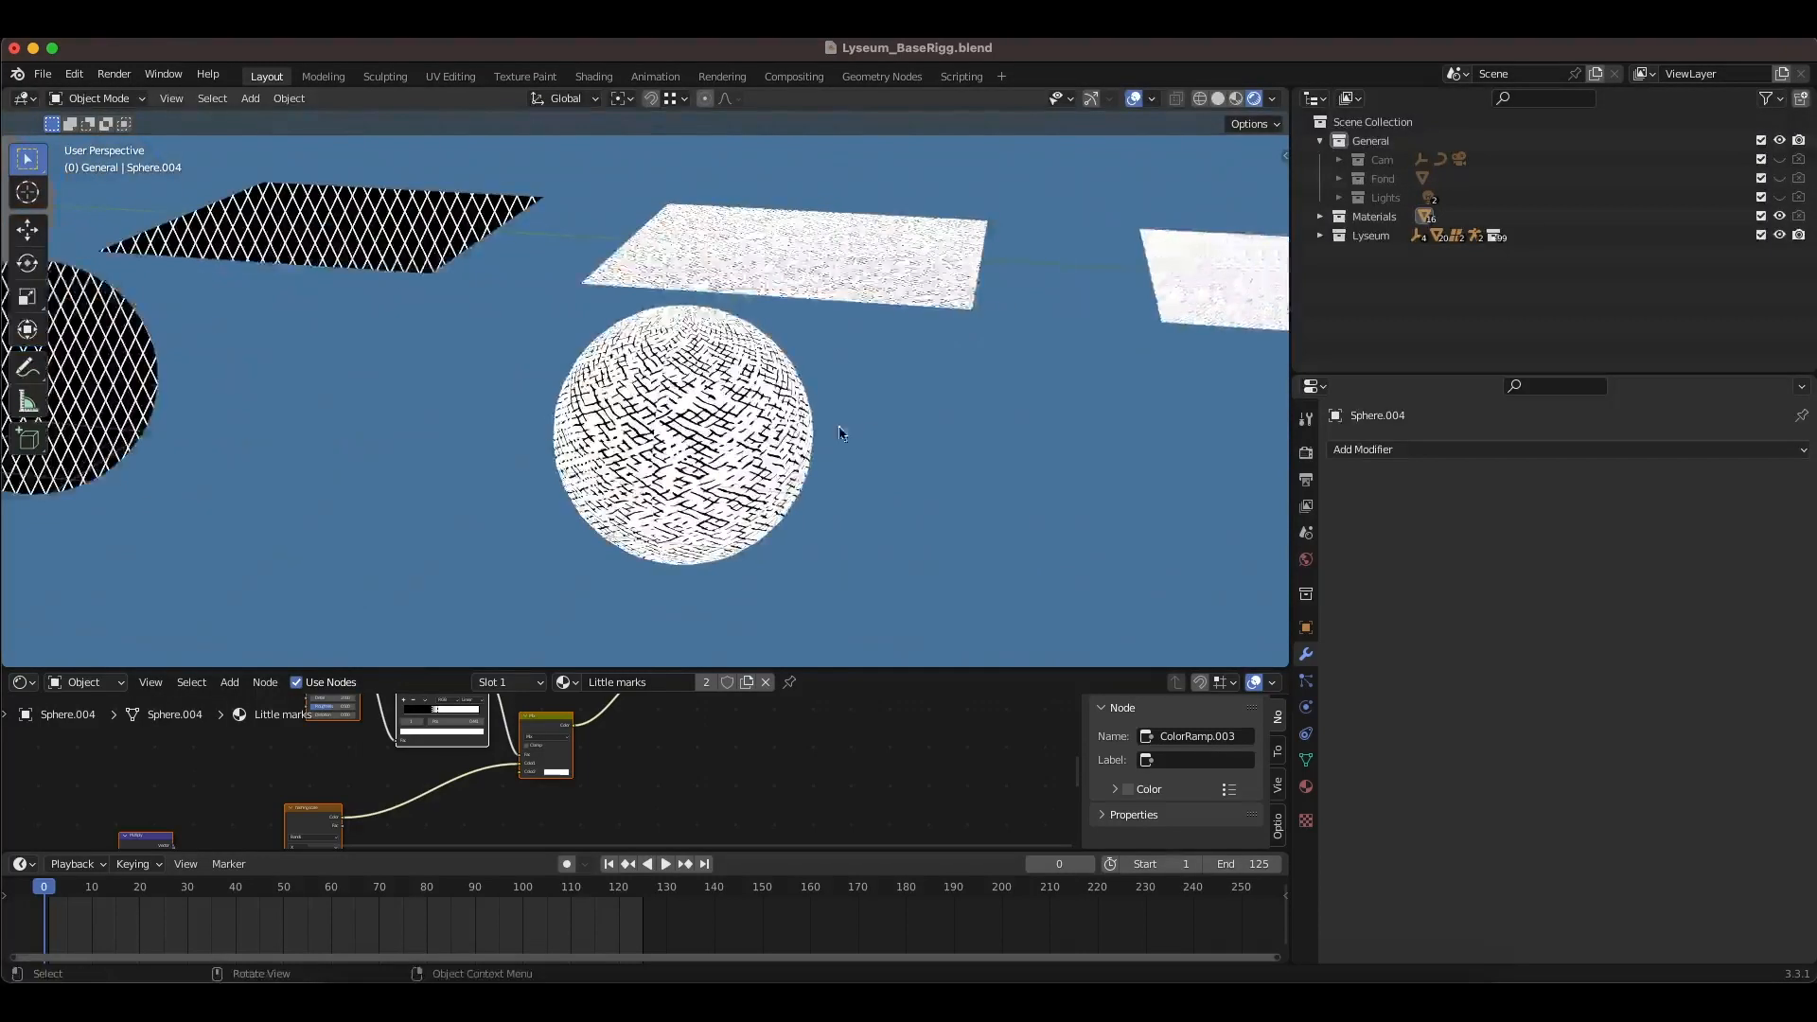
pyautogui.scroll(-3, 888, 435)
pyautogui.keyDown('shift'); pyautogui.moveTo(889, 435); pyautogui.dragTo(492, 375, button='middle'); pyautogui.keyUp('shift')
pyautogui.keyDown('shift'); pyautogui.moveTo(912, 397); pyautogui.dragTo(439, 377, button='middle'); pyautogui.keyUp('shift')
pyautogui.scroll(-4, 303, 344)
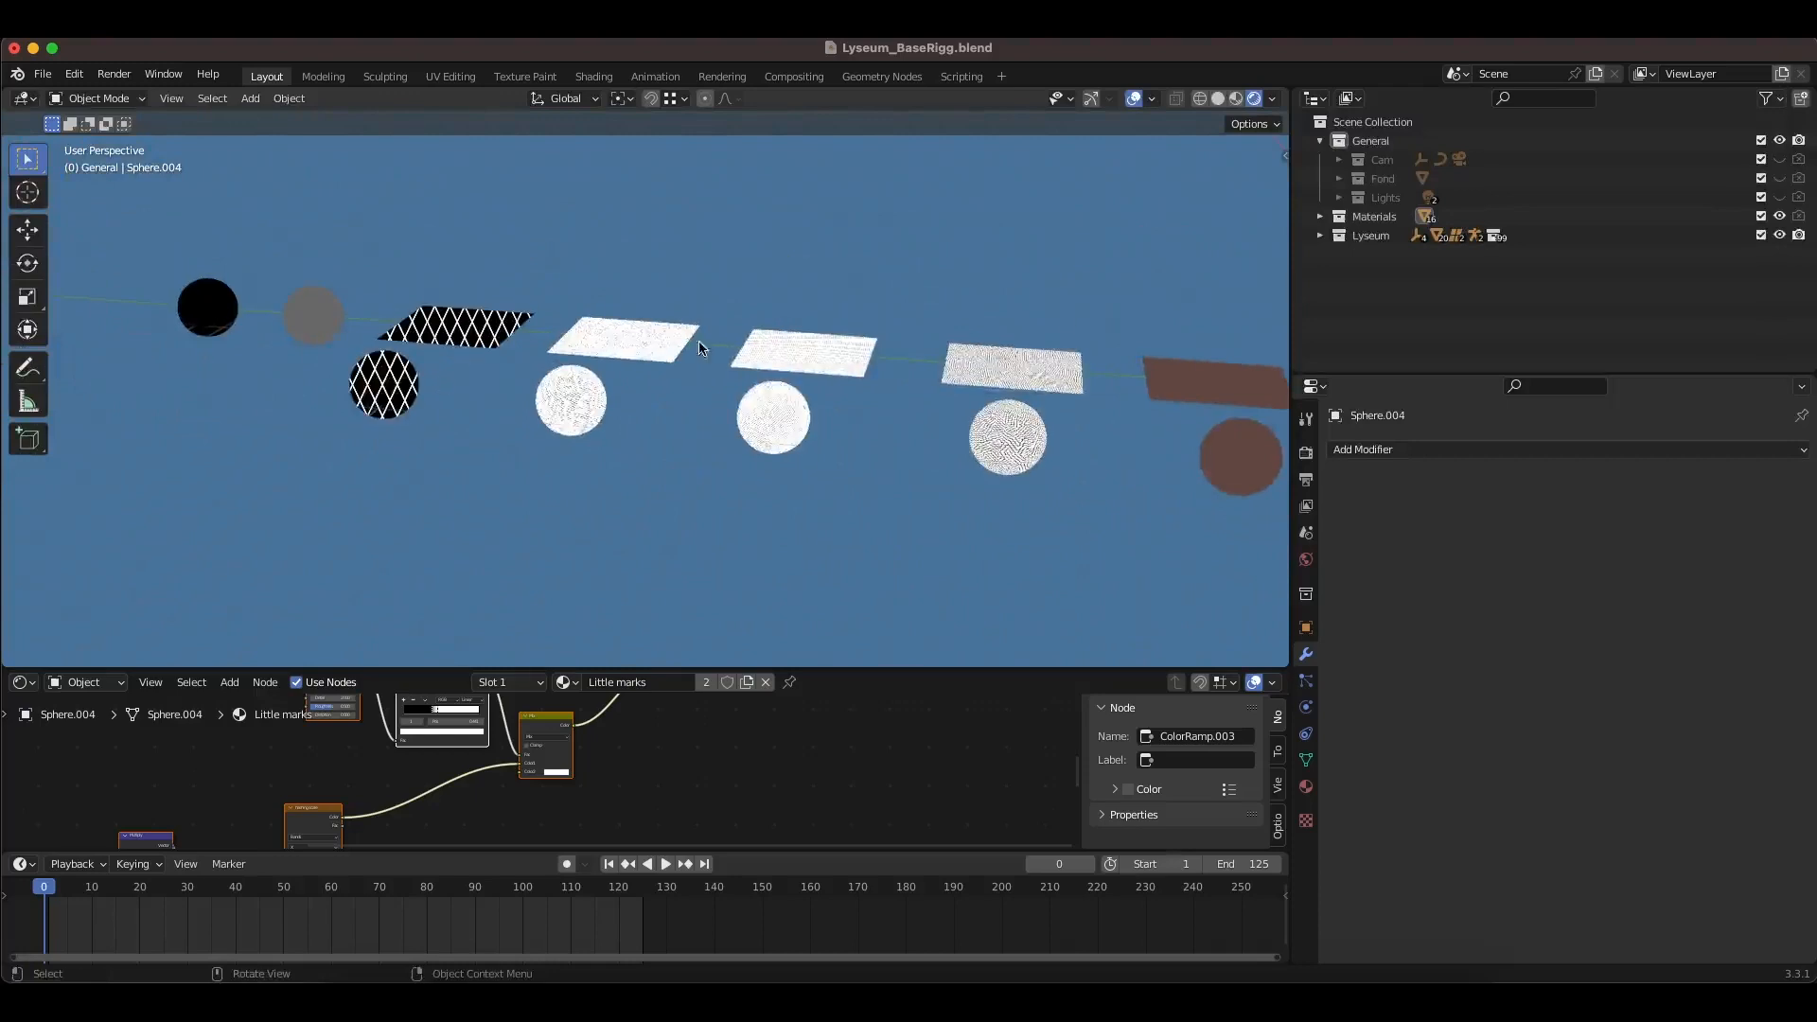
pyautogui.keyDown('shift'); pyautogui.moveTo(1085, 428); pyautogui.dragTo(507, 373, button='middle'); pyautogui.keyUp('shift')
pyautogui.moveTo(1066, 389); pyautogui.dragTo(901, 402, button='middle')
pyautogui.scroll(3, 800, 407)
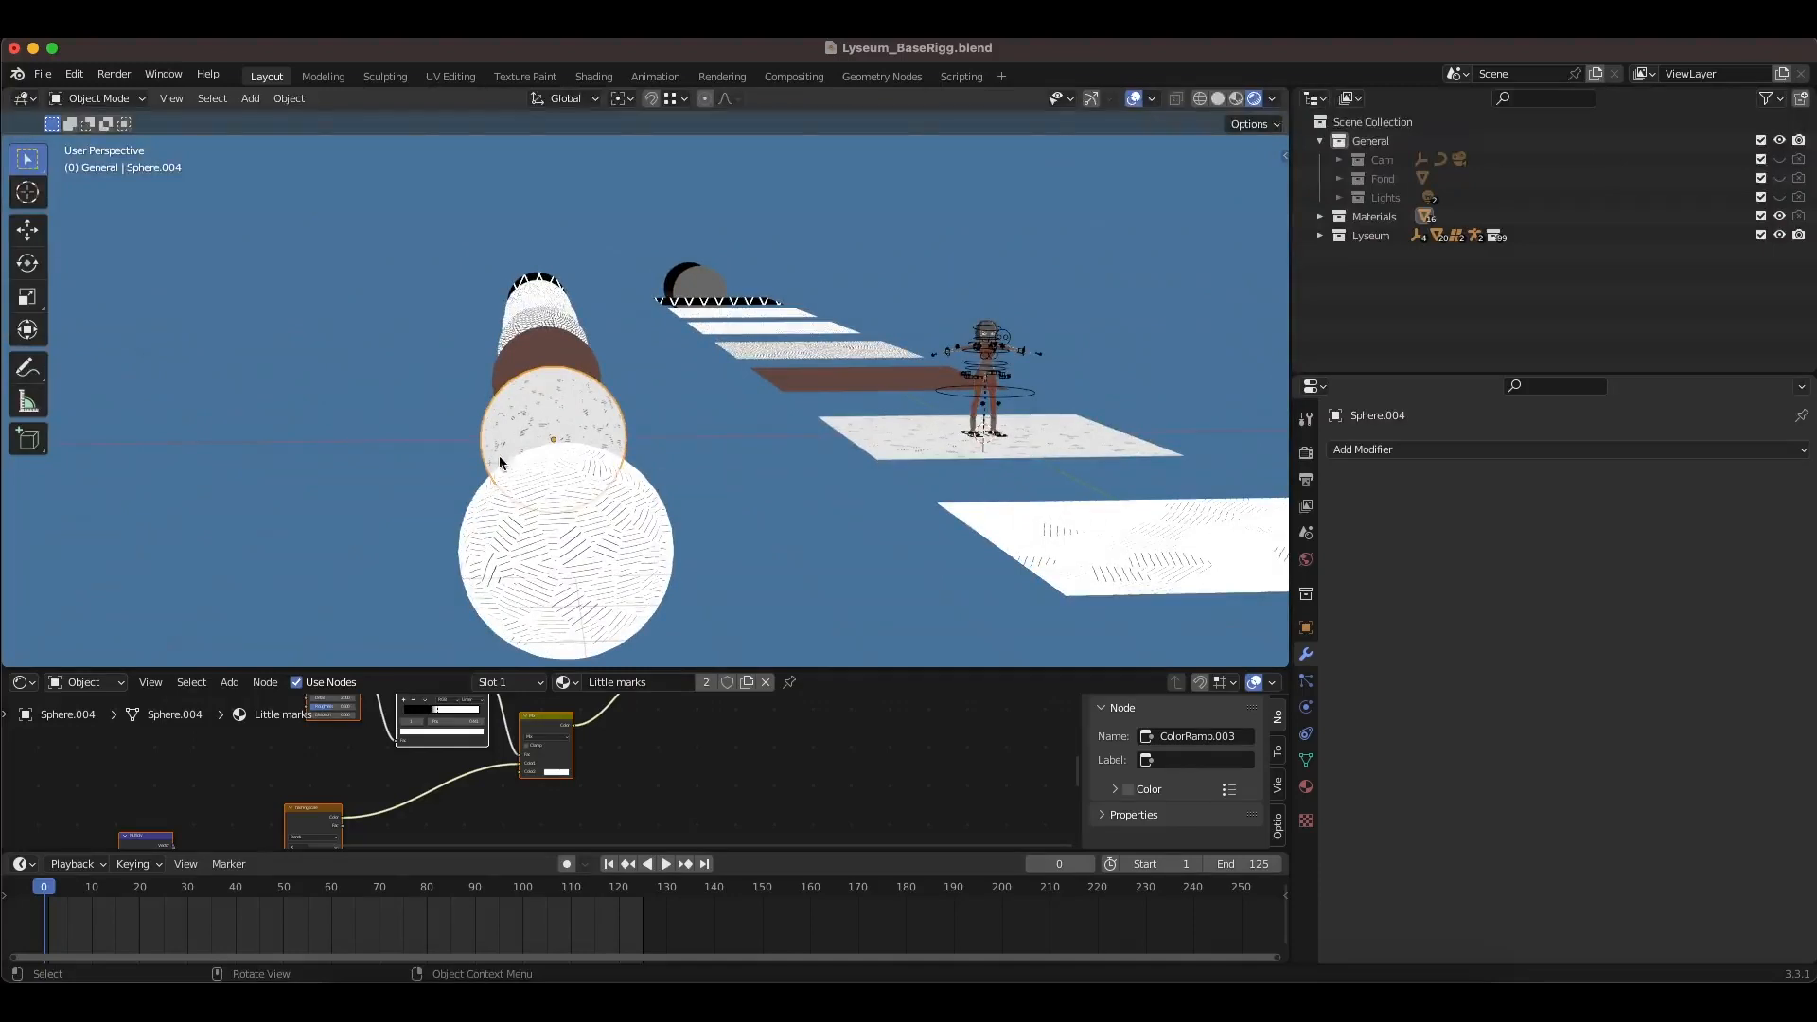
# Step: Select the frontmost Base hashing sphere, enlarge the node editor, and examine the material's full node tree
pyautogui.click(644, 569)
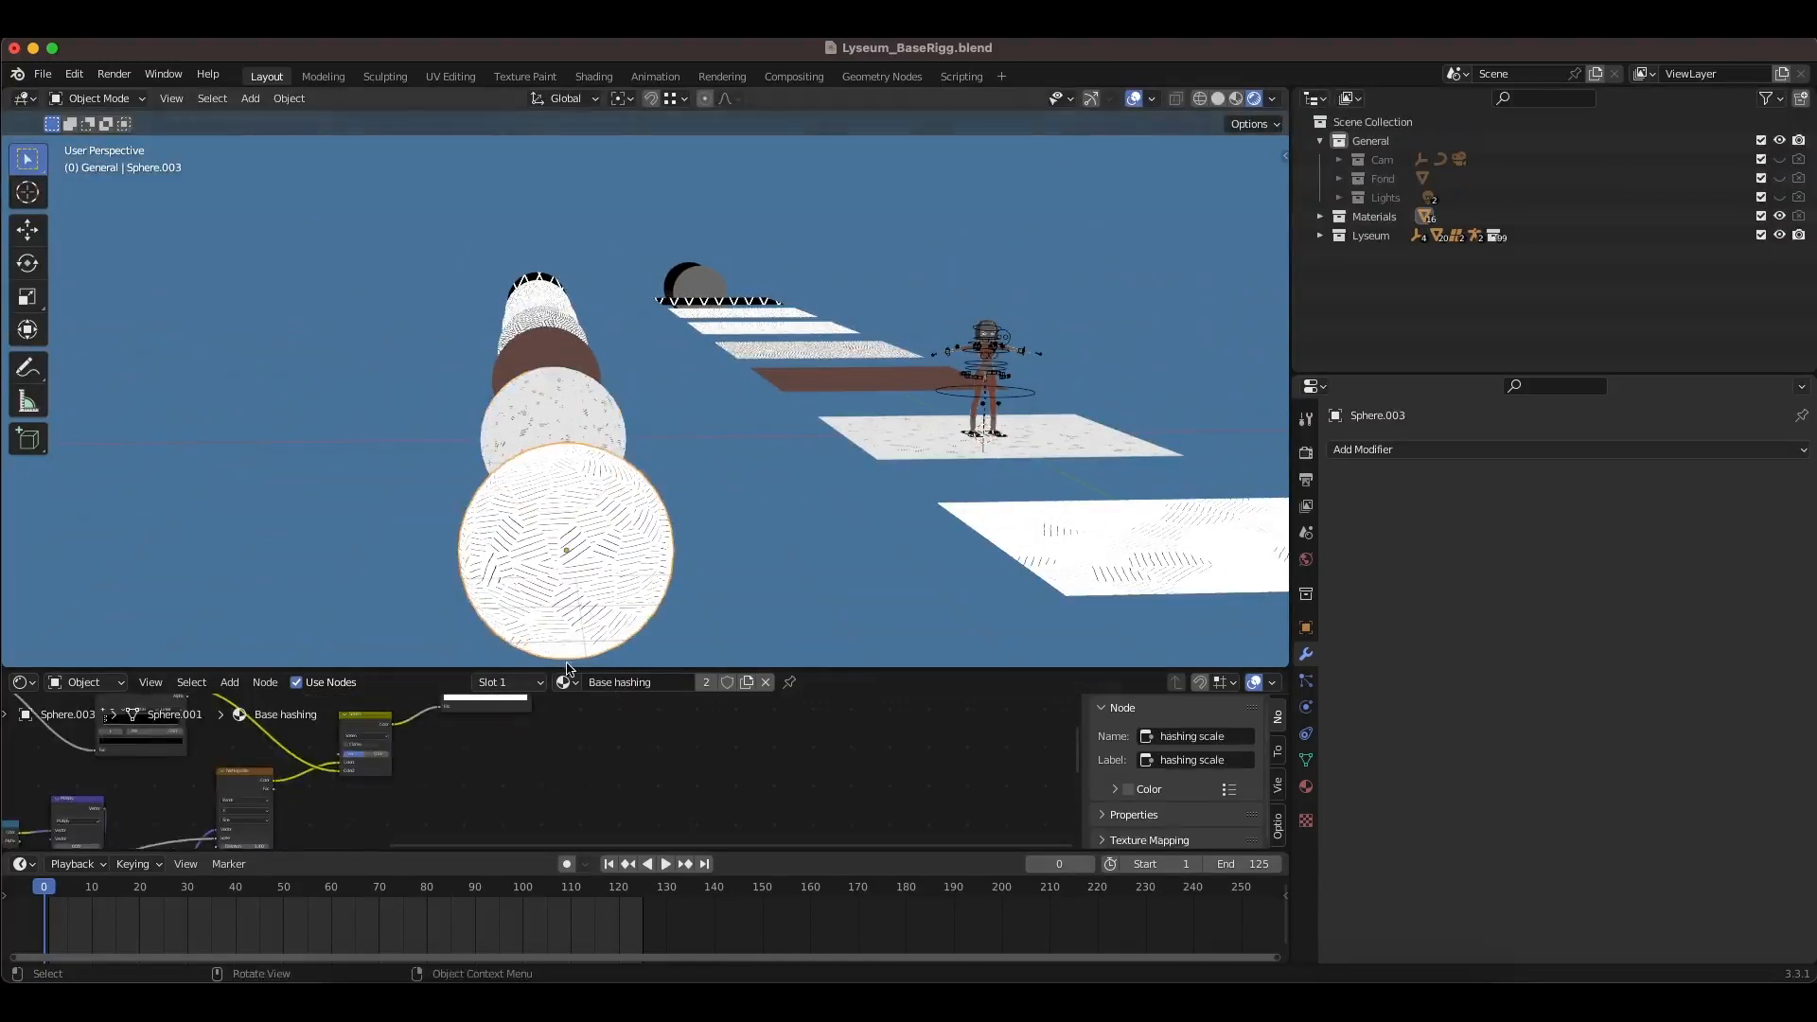
pyautogui.moveTo(561, 669); pyautogui.dragTo(561, 405)
pyautogui.press('Home')
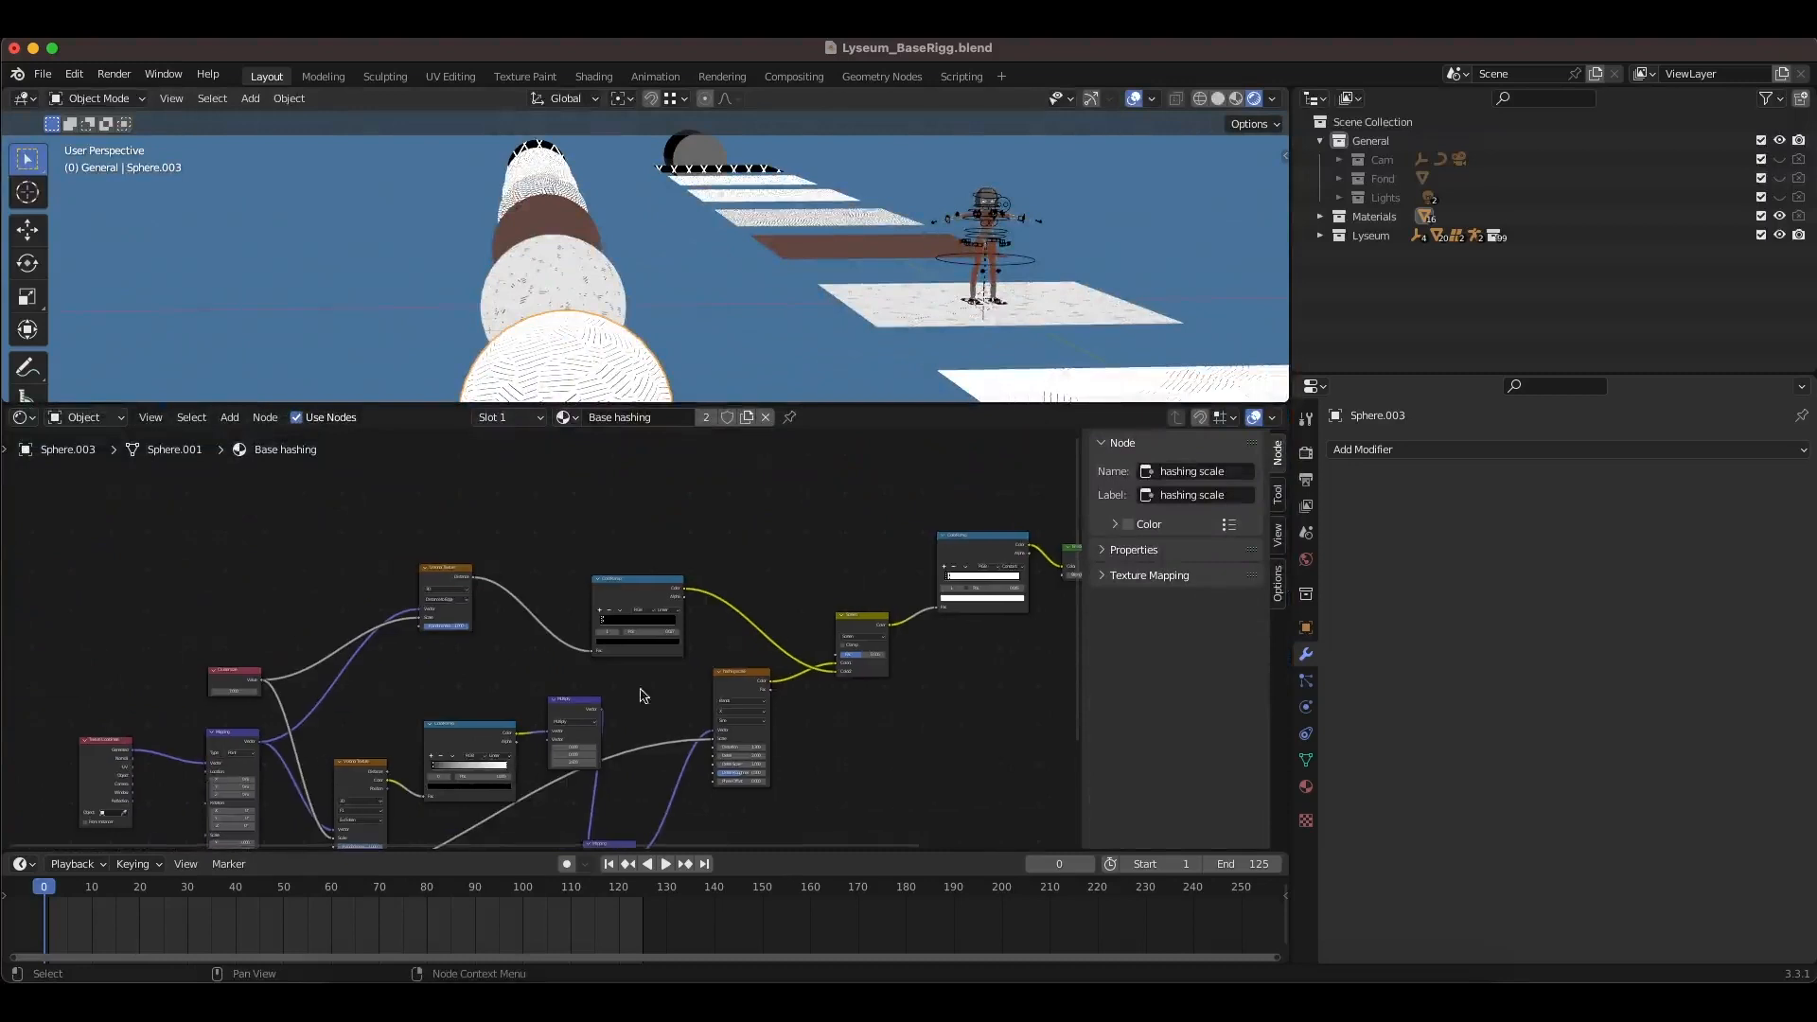
pyautogui.scroll(-1, 559, 700)
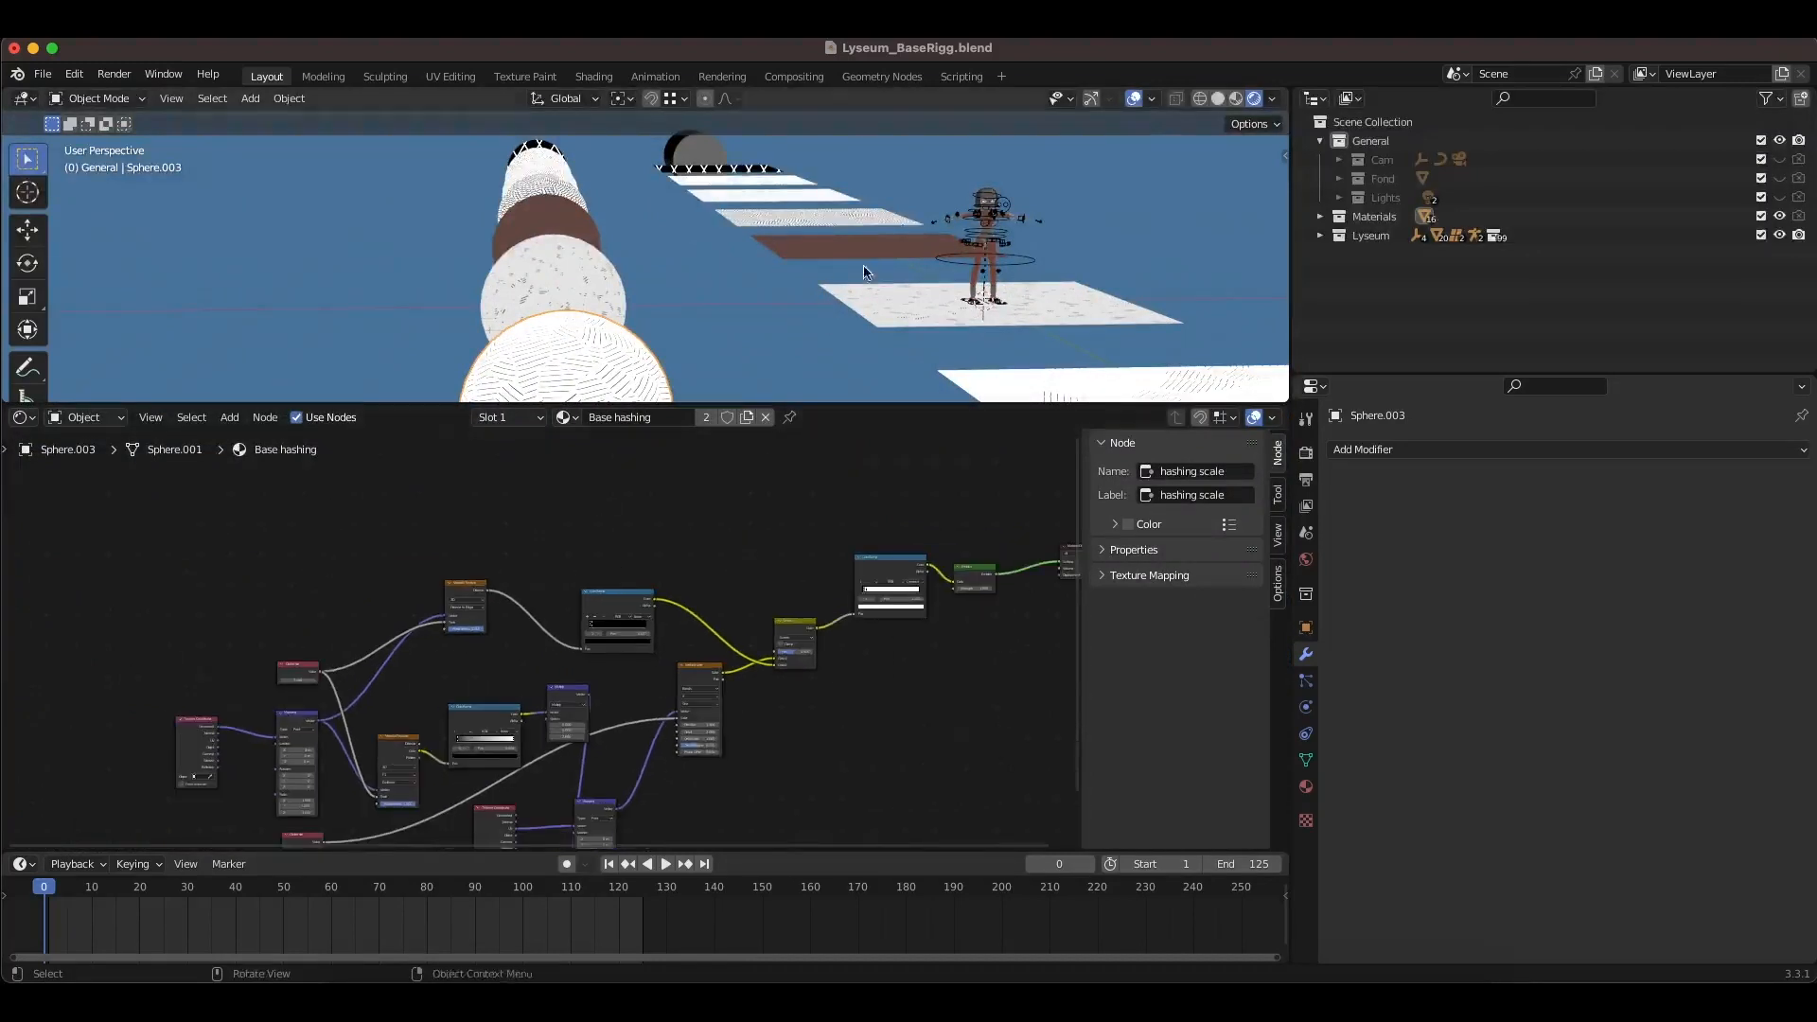
pyautogui.moveTo(833, 691); pyautogui.dragTo(769, 634, button='middle')
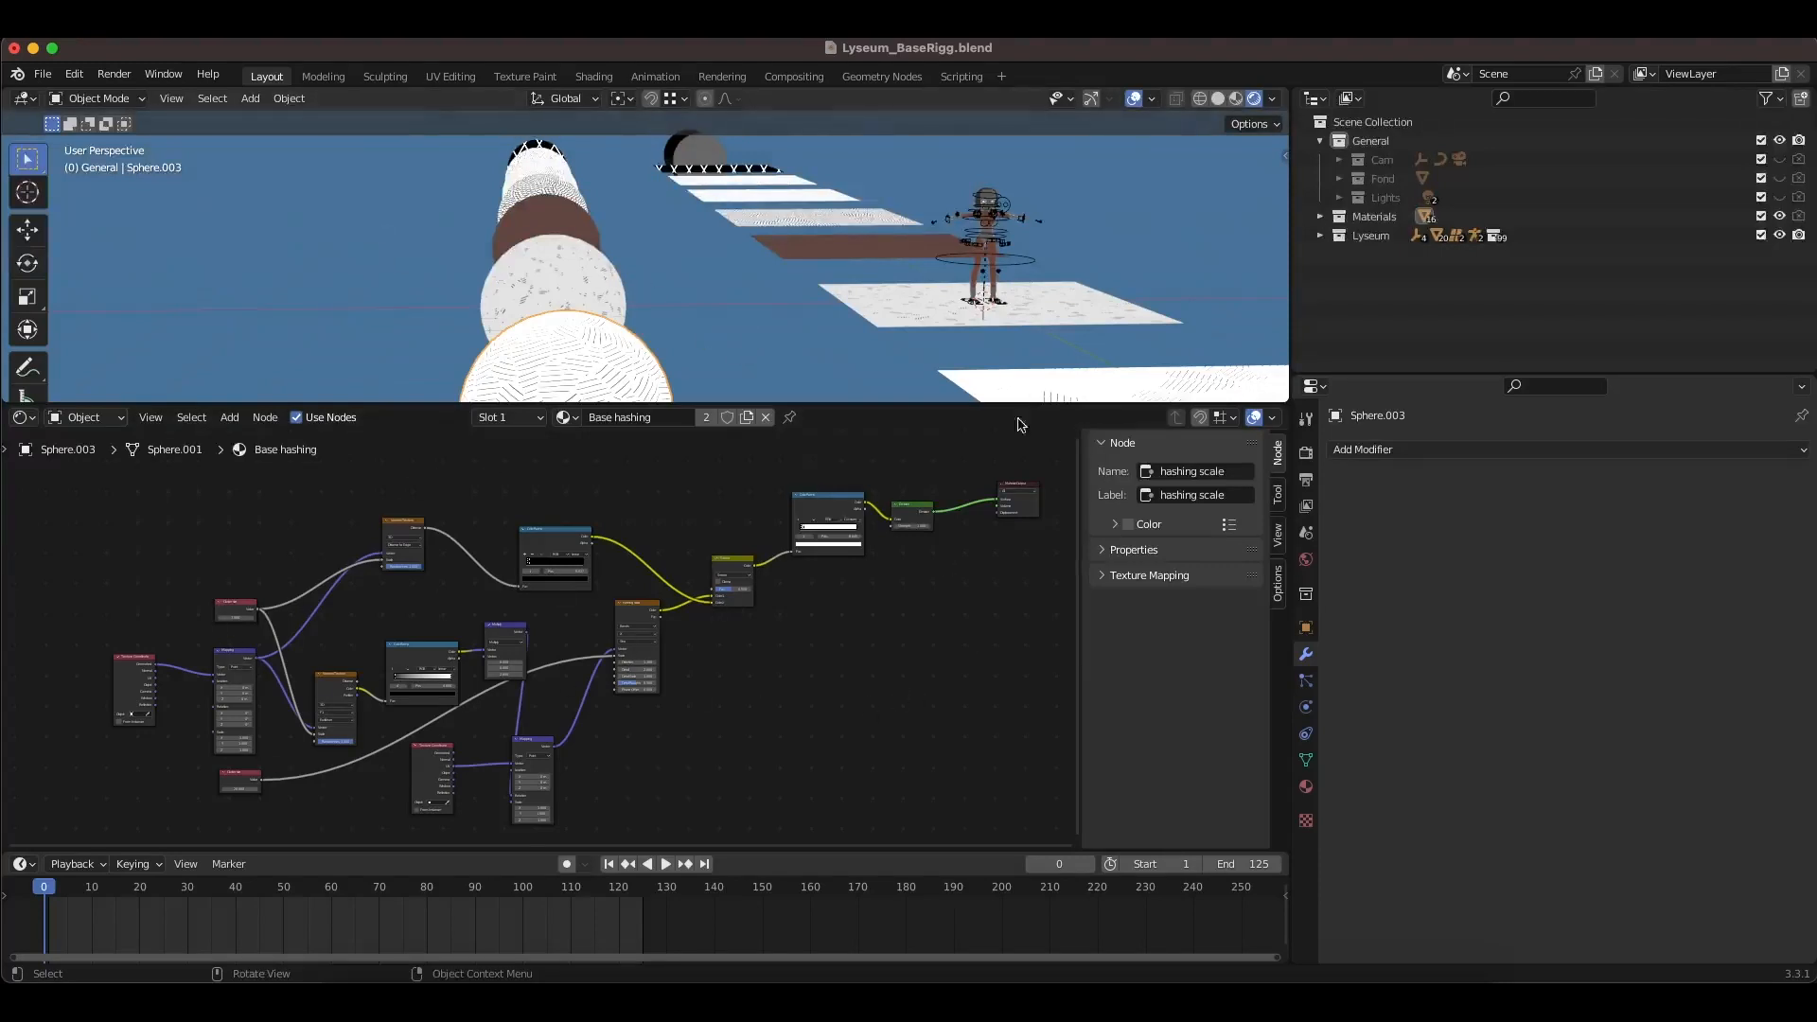
# Step: Shrink the node editor back down and exclude the Materials collection from the view layer
pyautogui.moveTo(590, 248); pyautogui.dragTo(562, 177, button='middle')
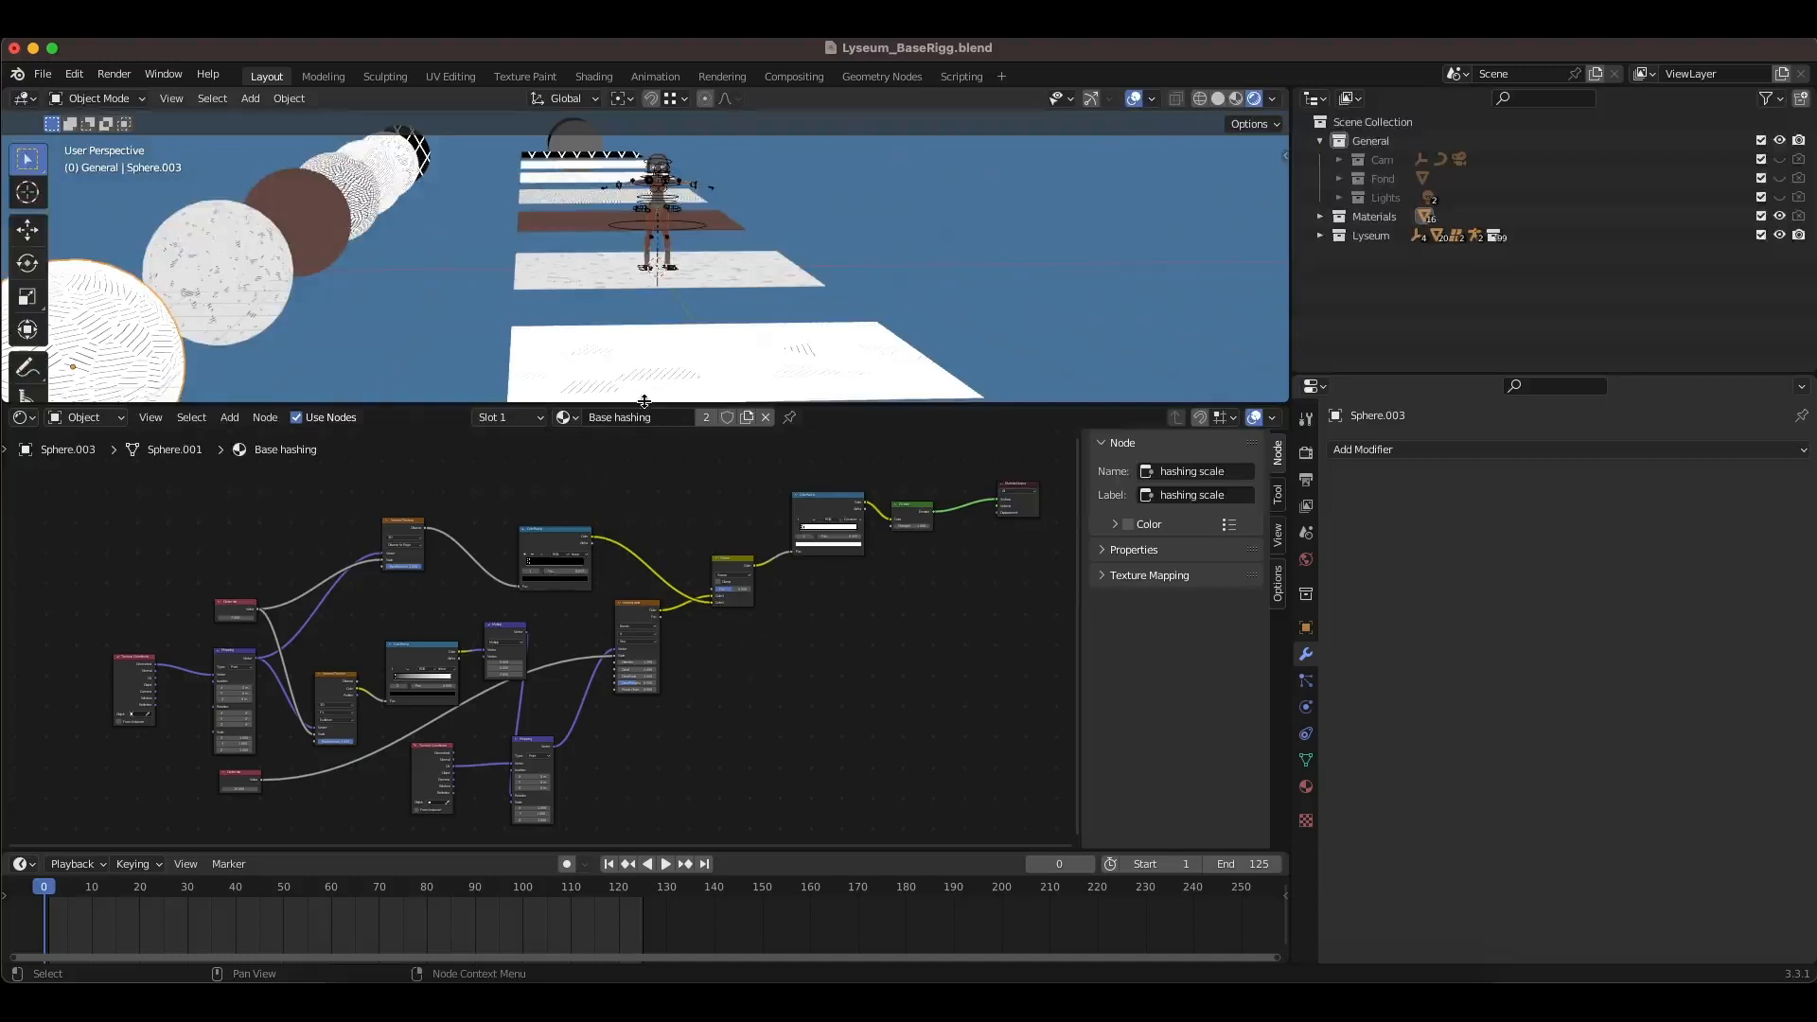
pyautogui.moveTo(645, 402); pyautogui.dragTo(645, 754)
pyautogui.scroll(5, 649, 637)
pyautogui.keyDown('shift'); pyautogui.moveTo(742, 395); pyautogui.dragTo(719, 531, button='middle'); pyautogui.keyUp('shift')
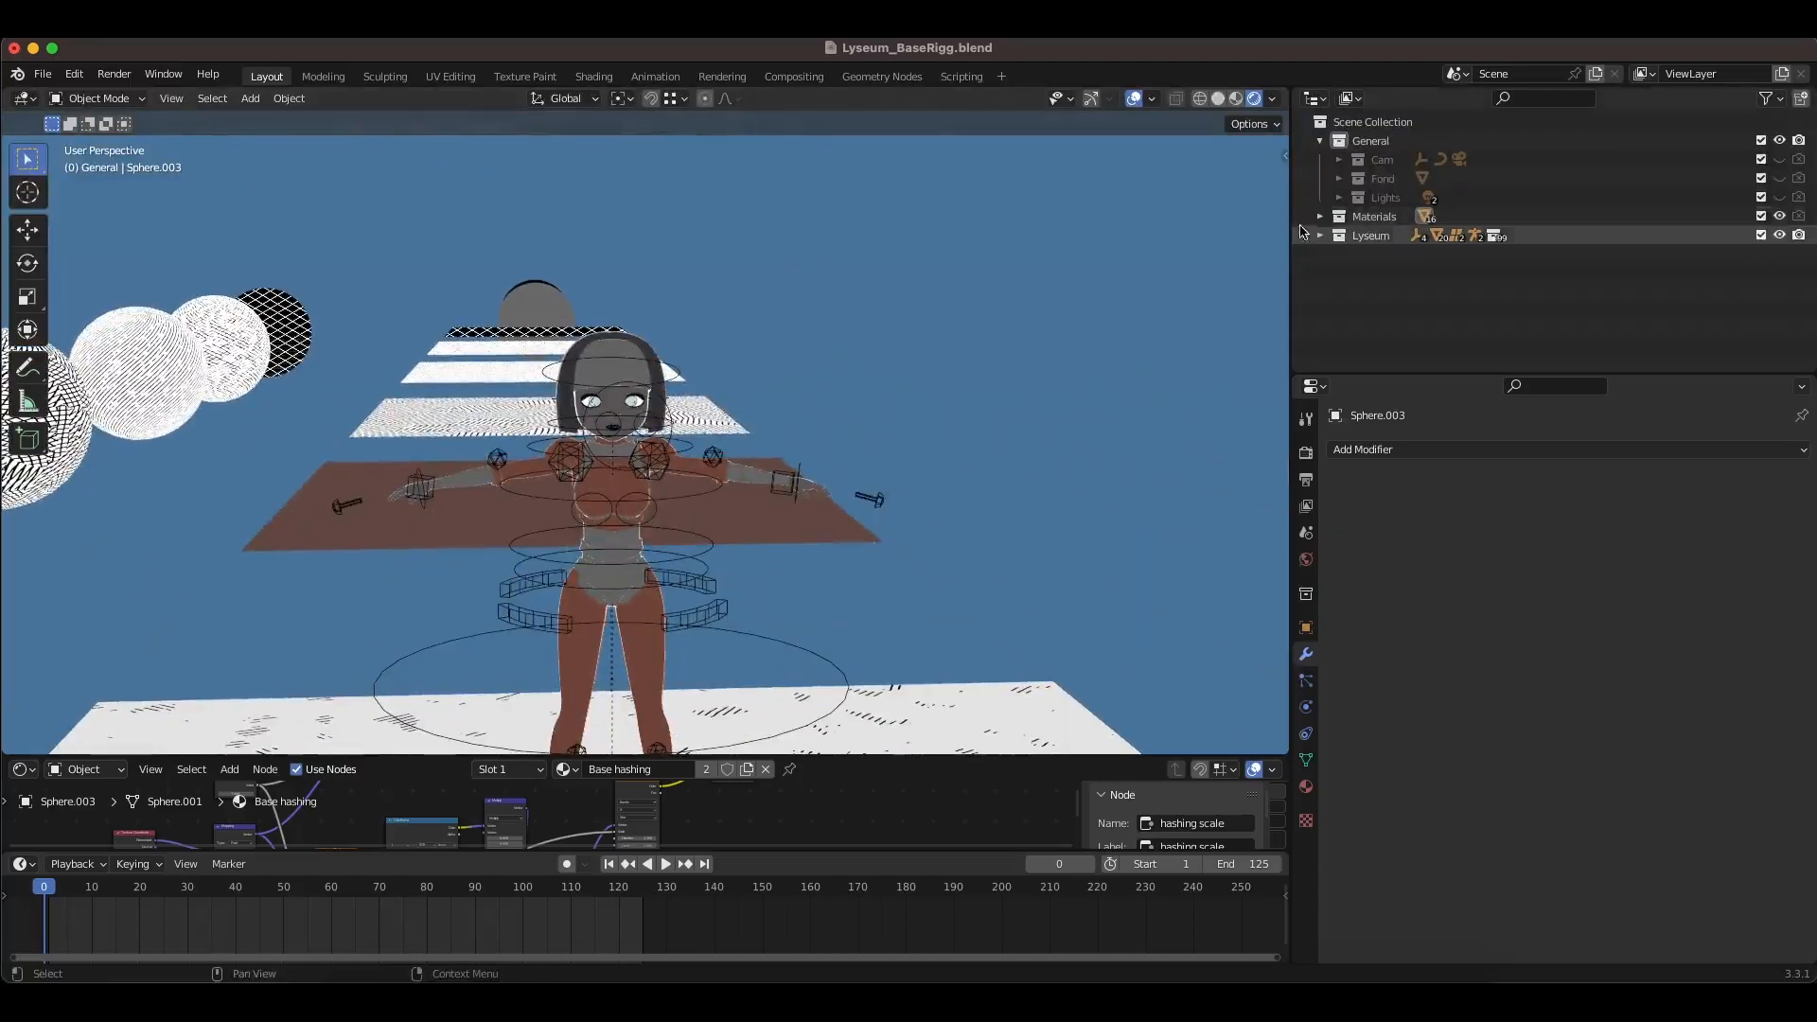
pyautogui.click(1761, 215)
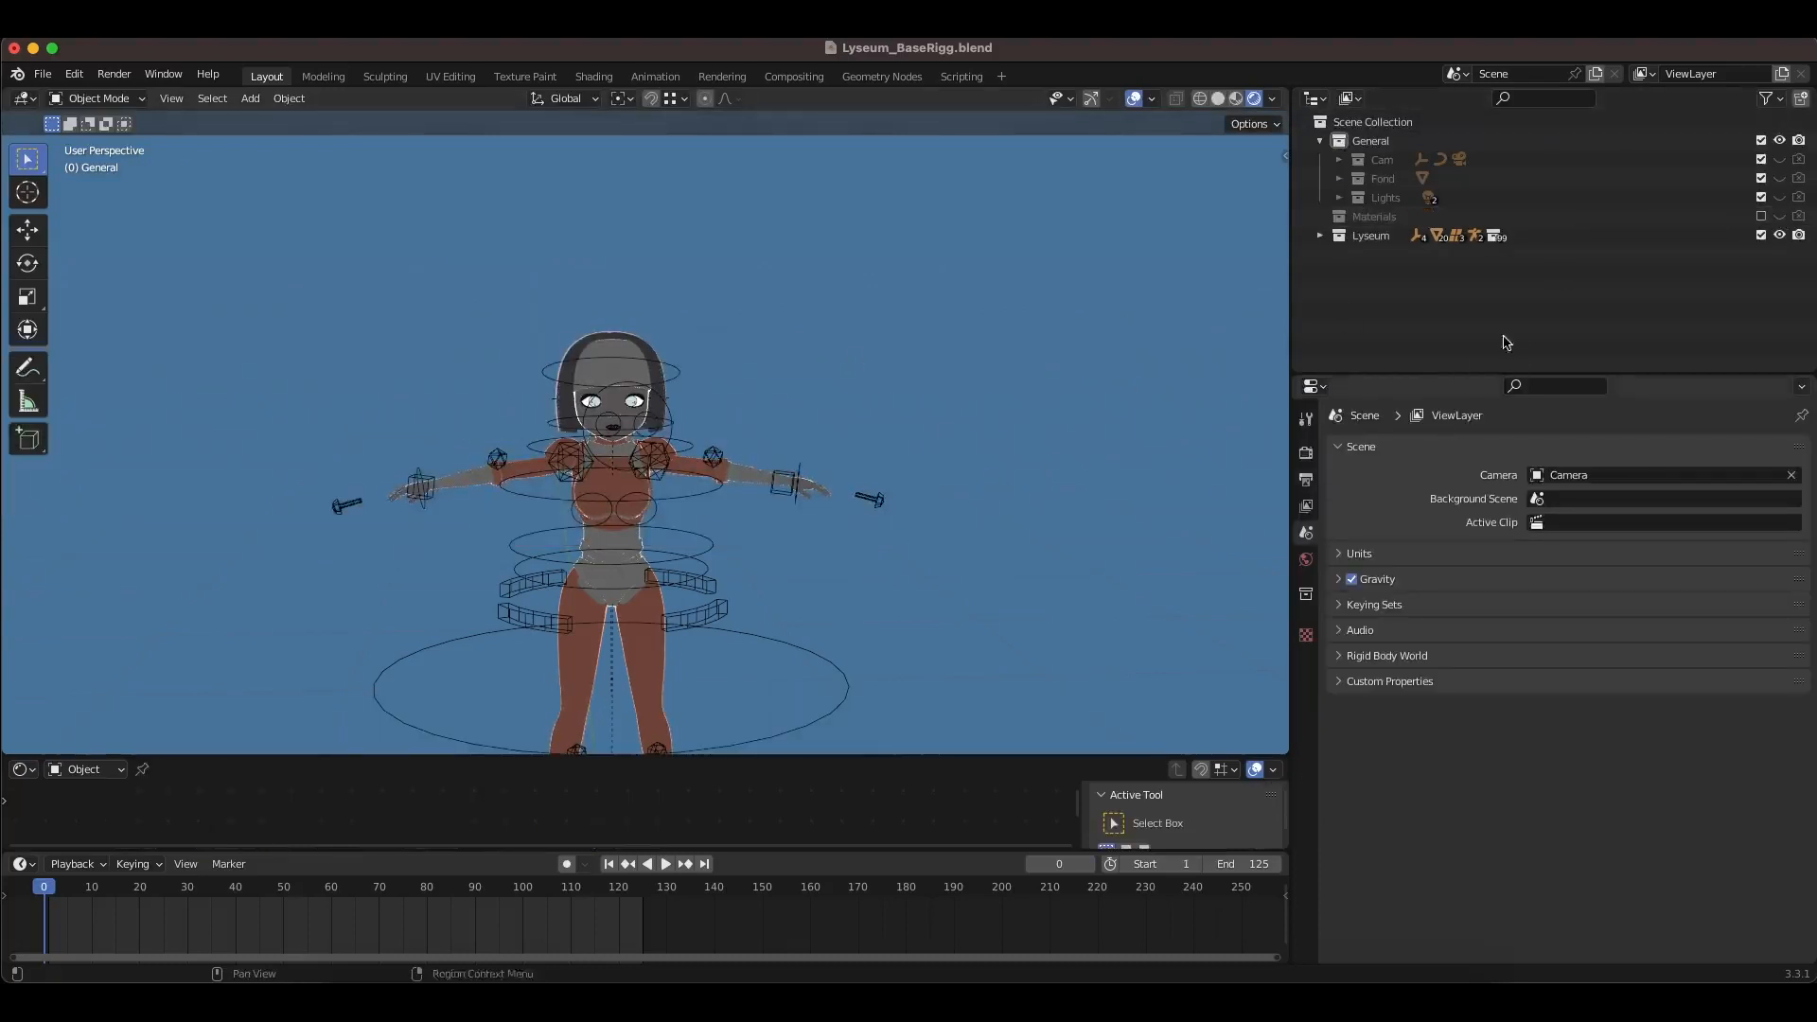
# Step: Select the character's Perso body mesh, frame it from the front, and return the viewport to Solid shading
pyautogui.keyDown('shift'); pyautogui.moveTo(717, 381); pyautogui.dragTo(742, 55, button='middle'); pyautogui.keyUp('shift')
pyautogui.moveTo(758, 313); pyautogui.dragTo(851, 397, button='middle')
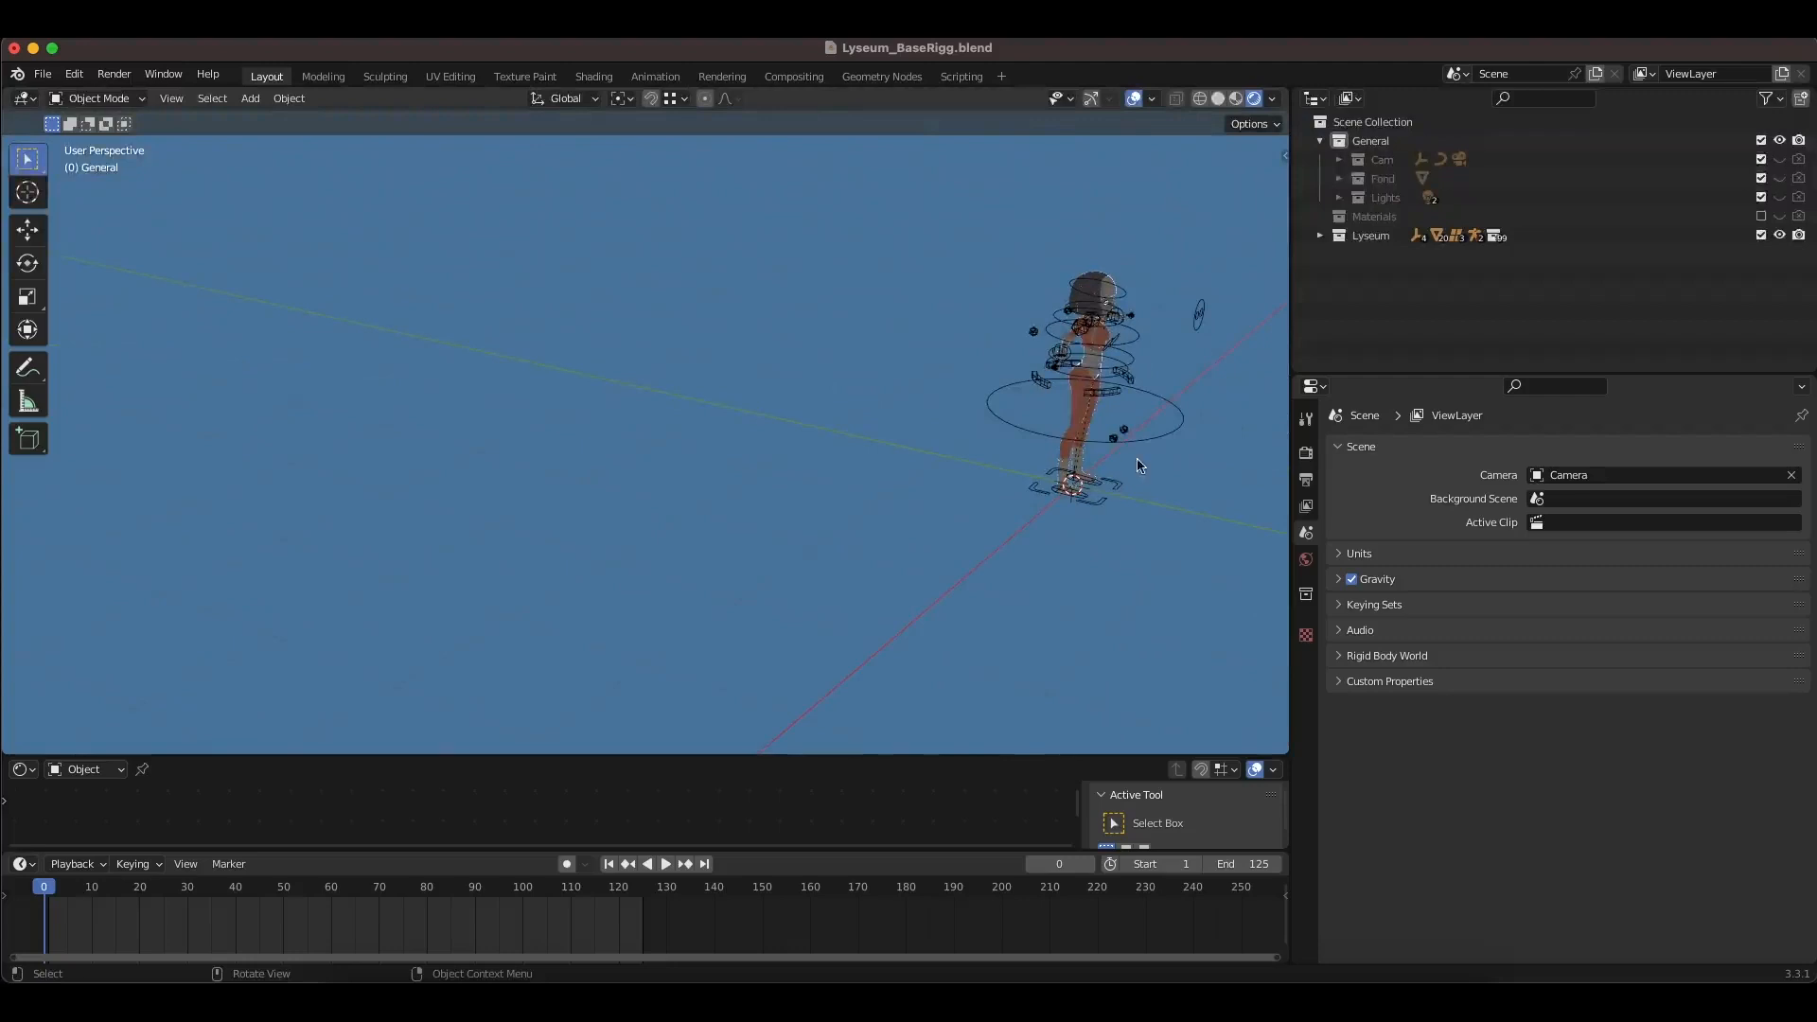
pyautogui.click(1093, 417)
pyautogui.press('KP_Decimal')
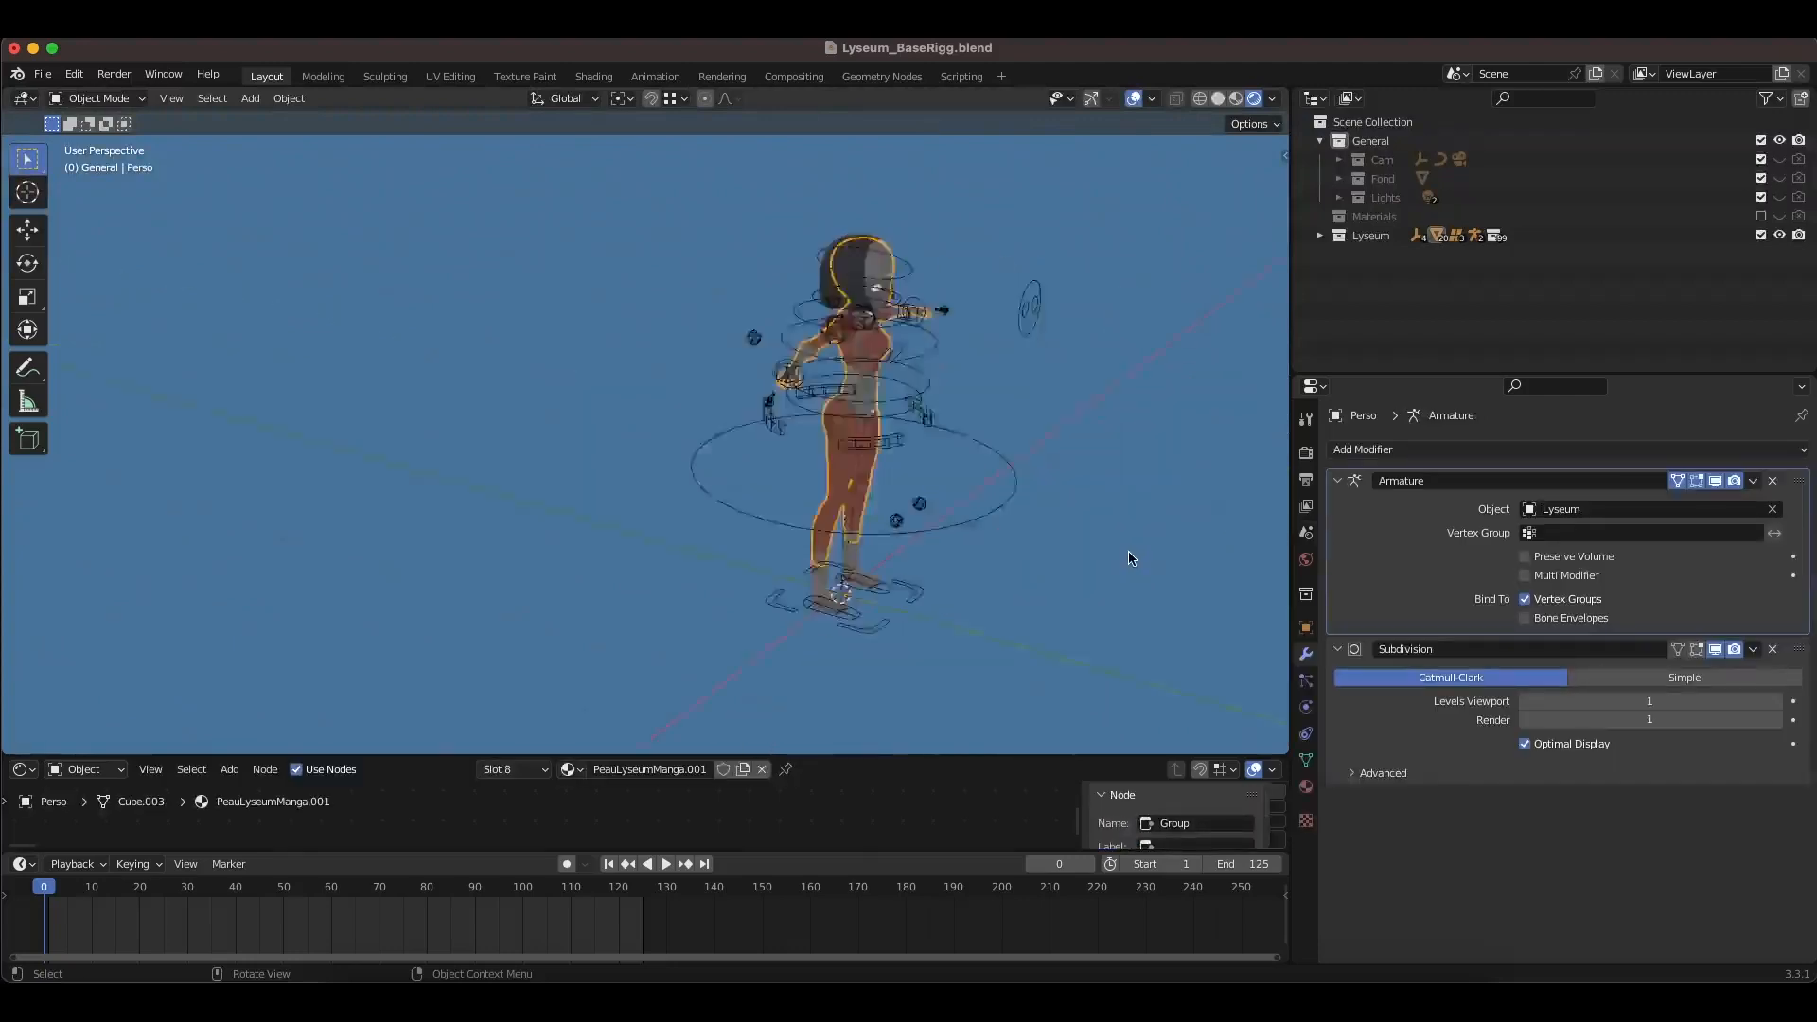
pyautogui.moveTo(932, 412); pyautogui.dragTo(815, 389, button='middle')
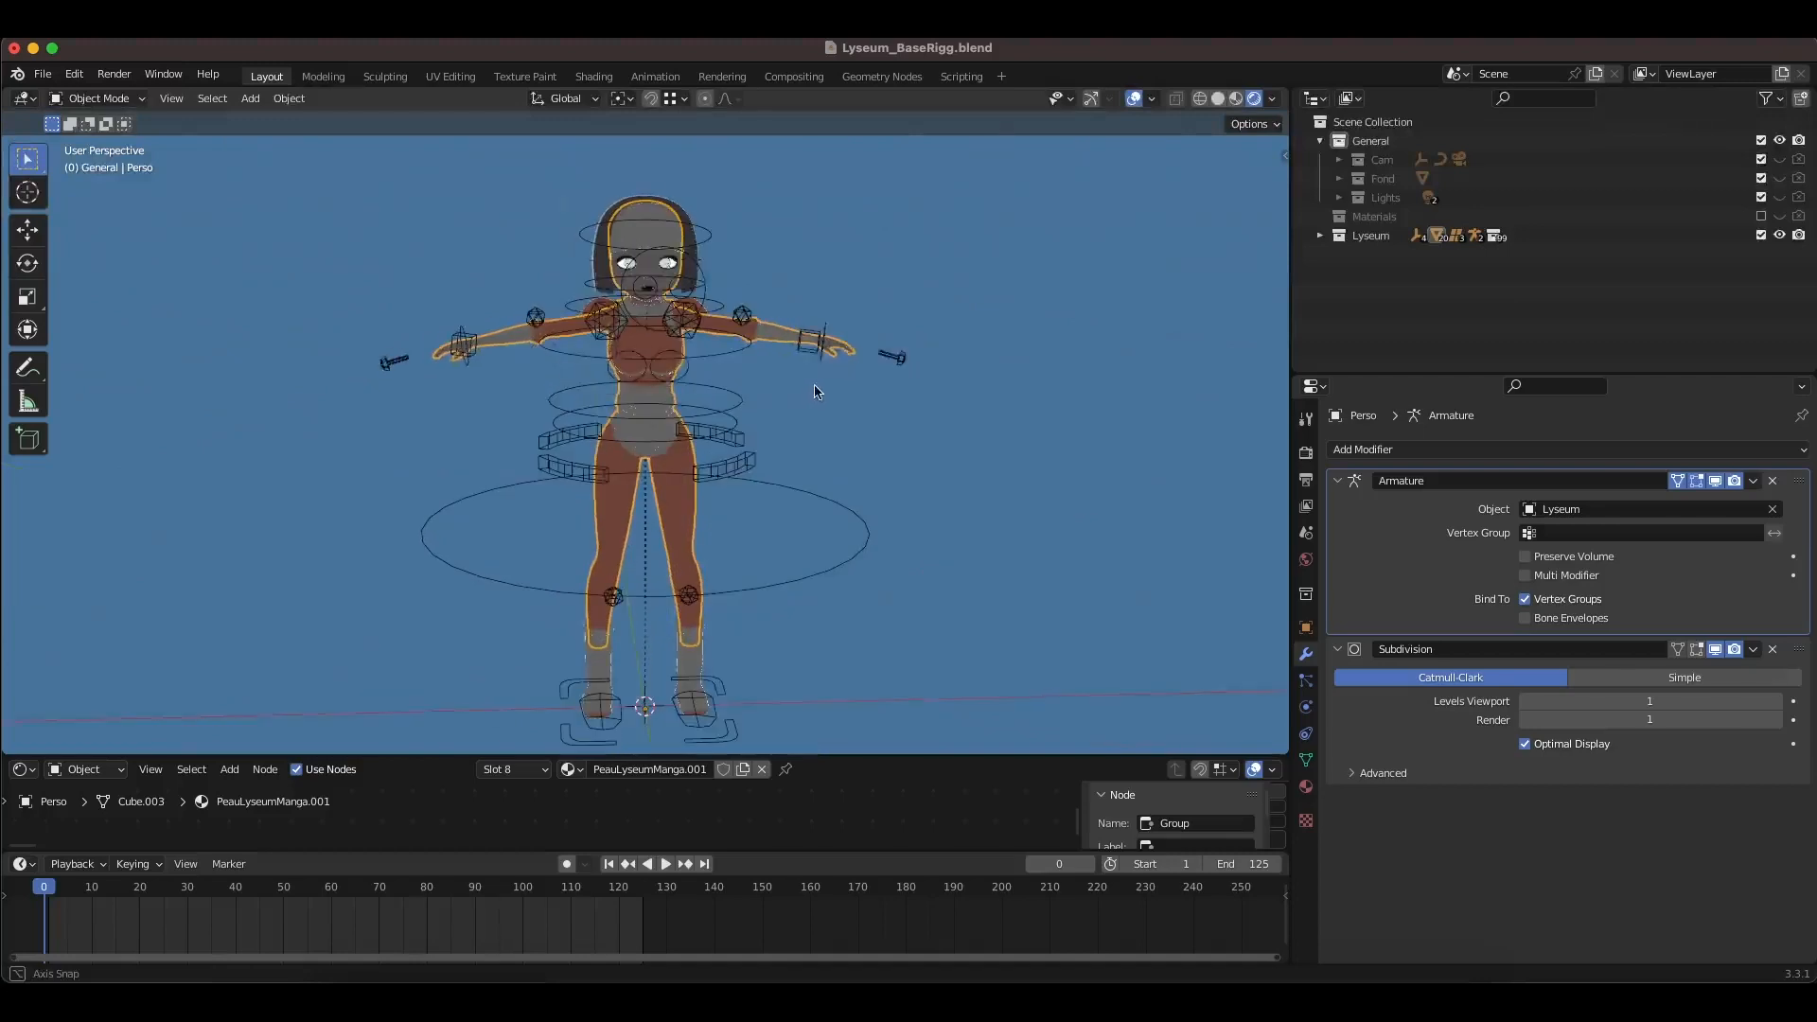
pyautogui.click(1219, 98)
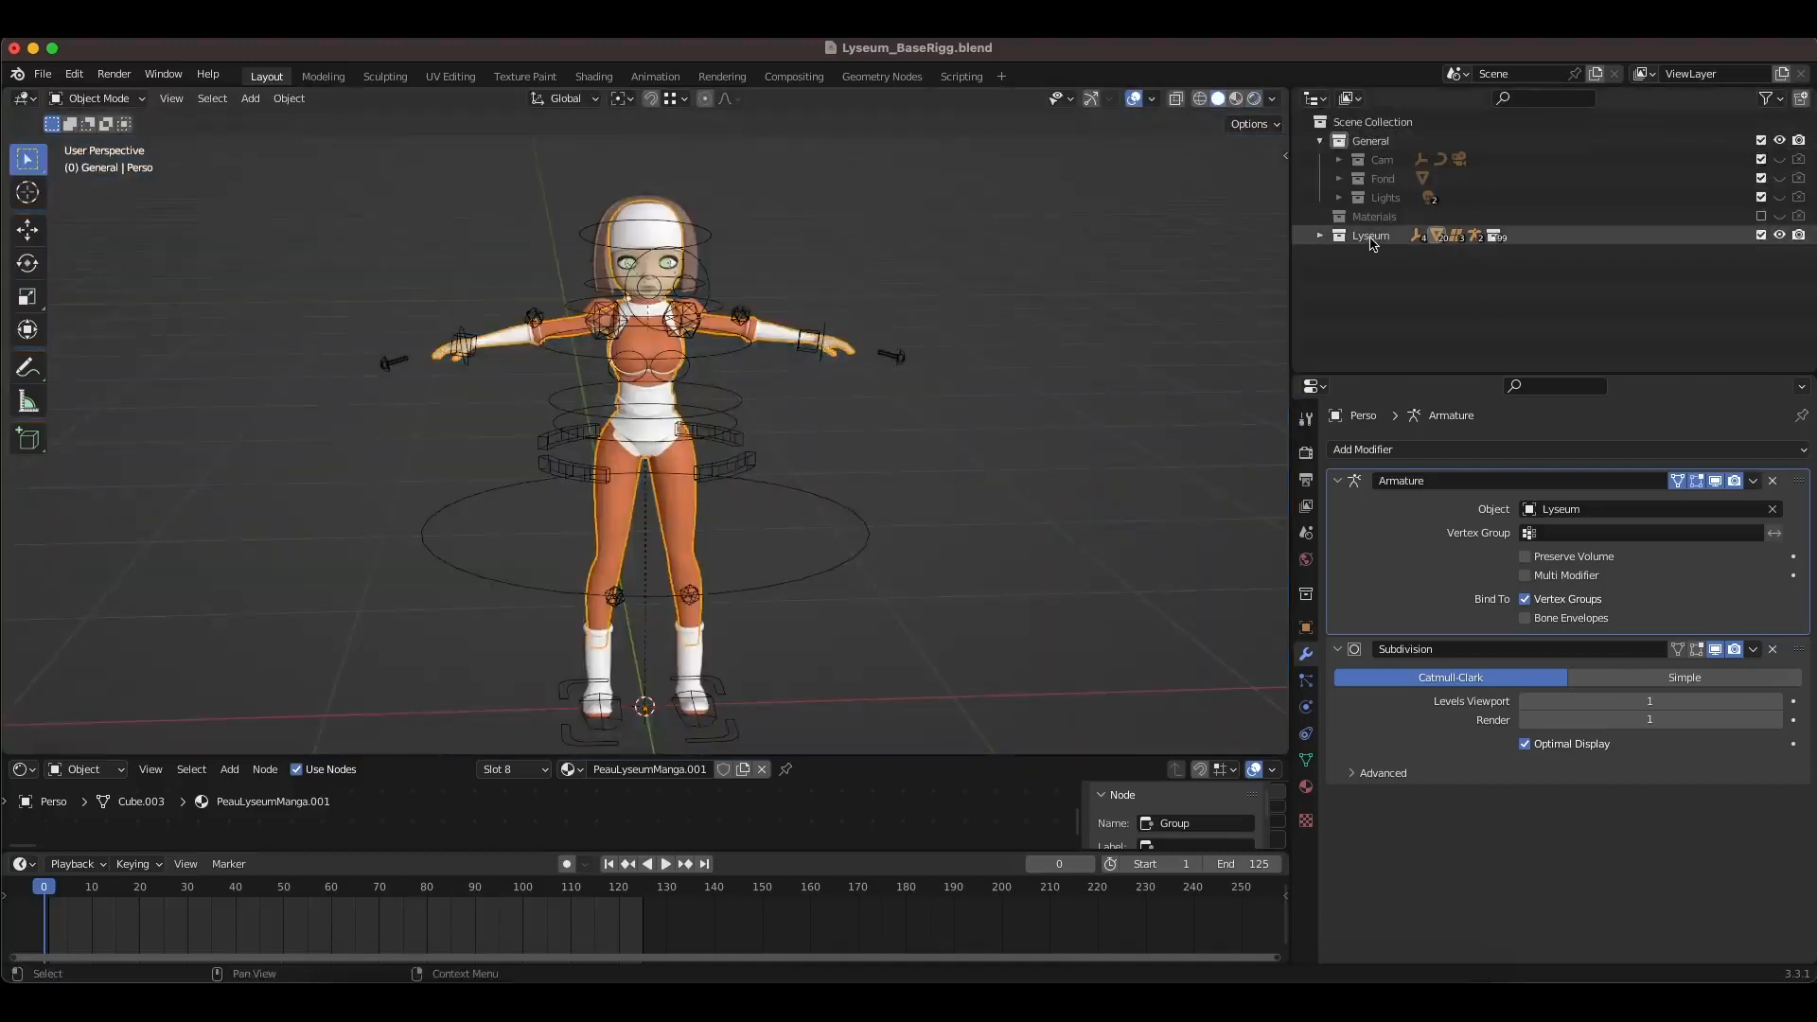
# Step: Expand the Lyseum and RIG_LYSEUM collections, collapse General, and select the Lyseum armature inside the rig collection
pyautogui.click(1371, 239)
pyautogui.click(1320, 237)
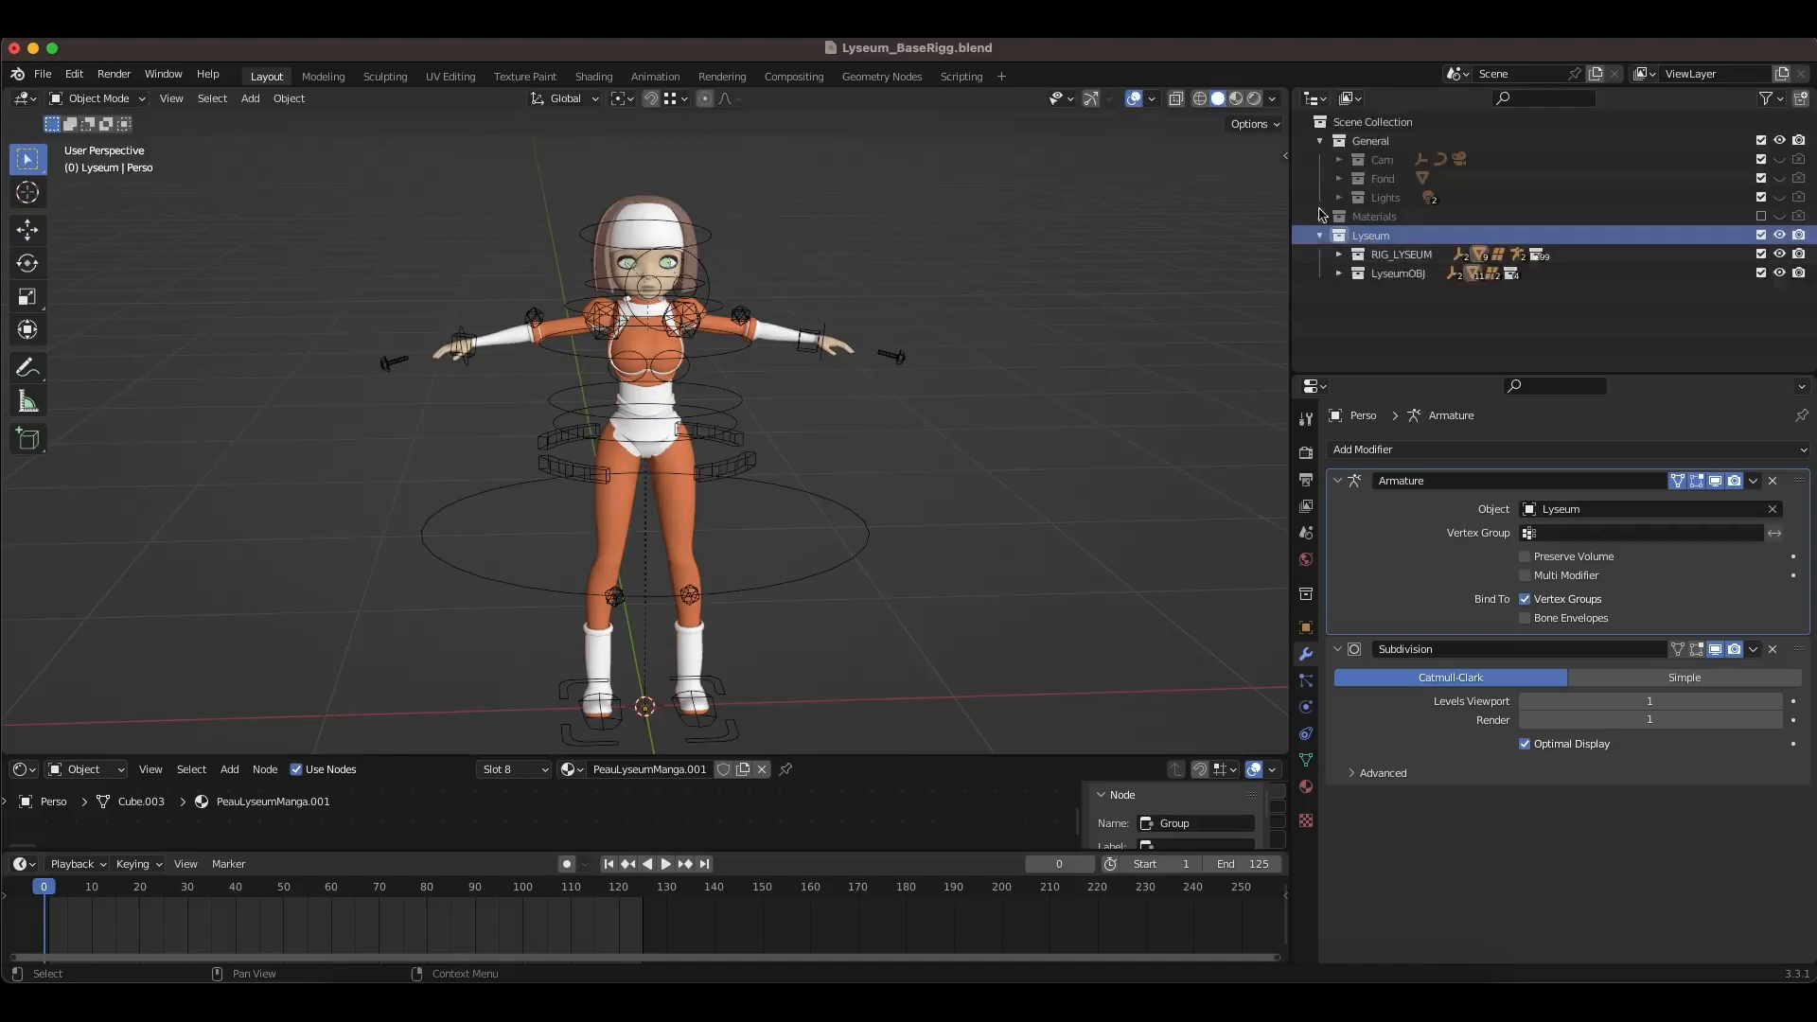
pyautogui.click(1322, 142)
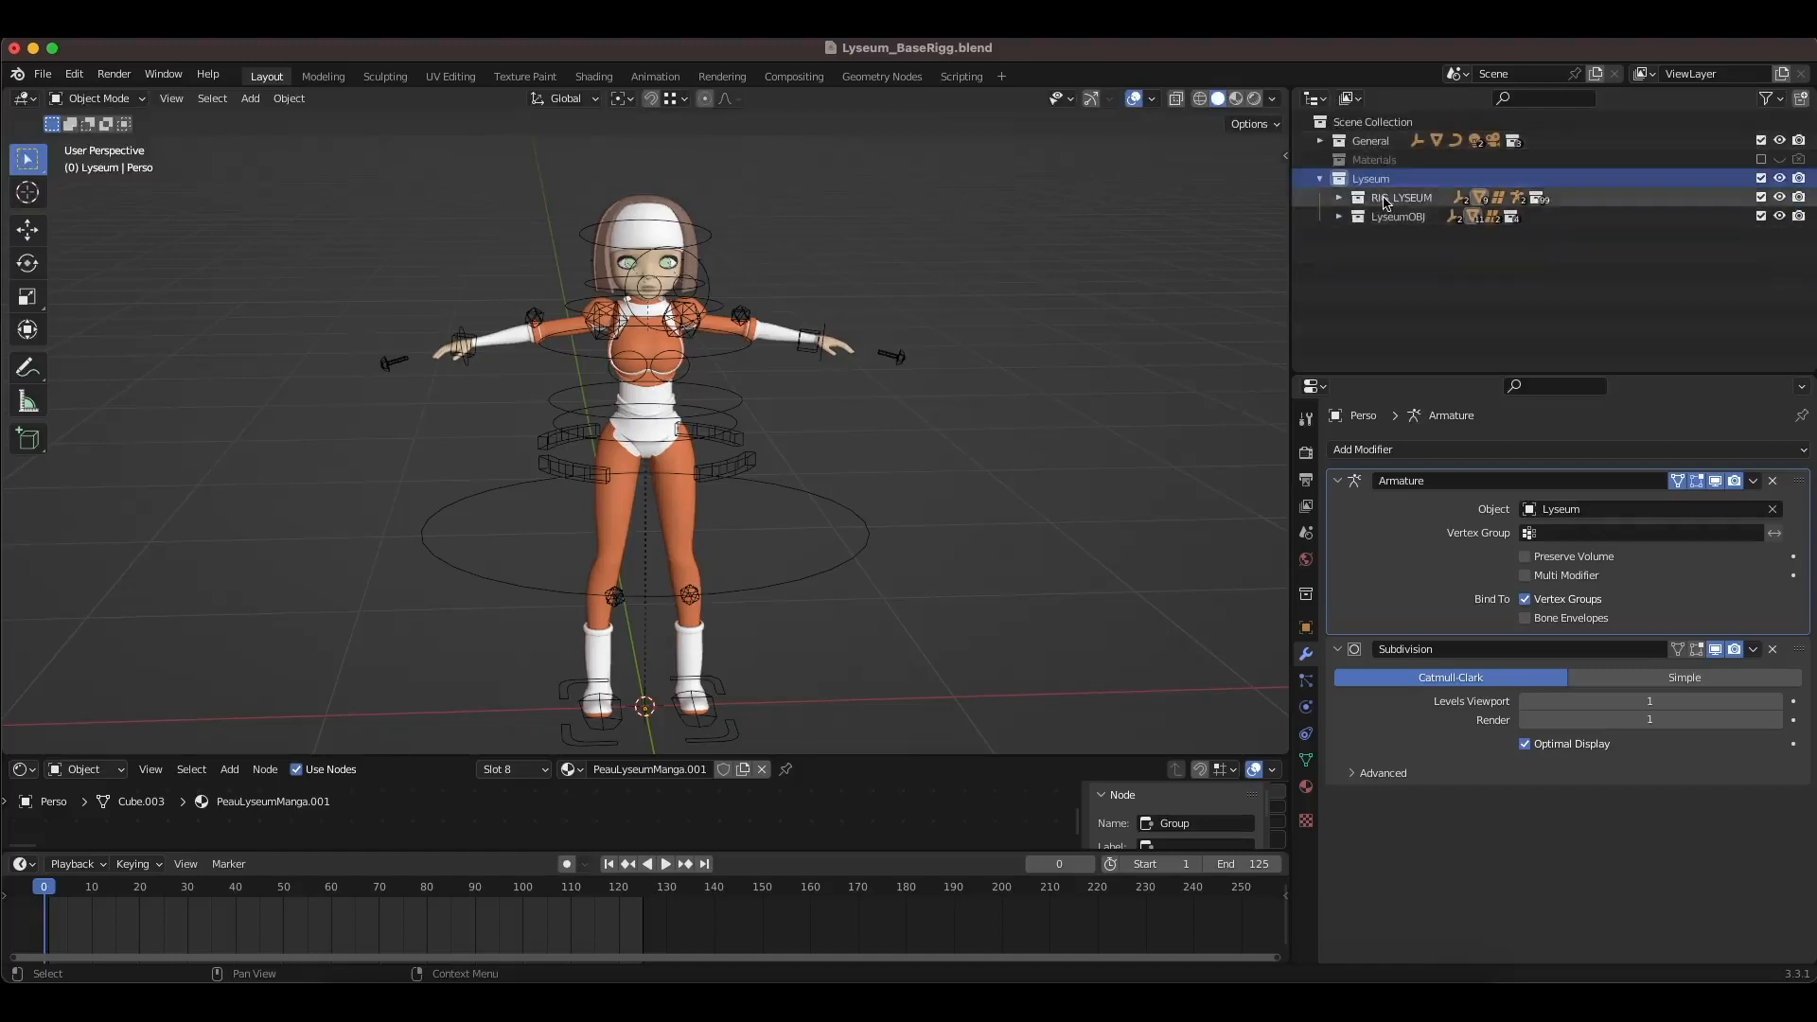
pyautogui.click(1386, 201)
pyautogui.click(1336, 197)
pyautogui.click(1405, 237)
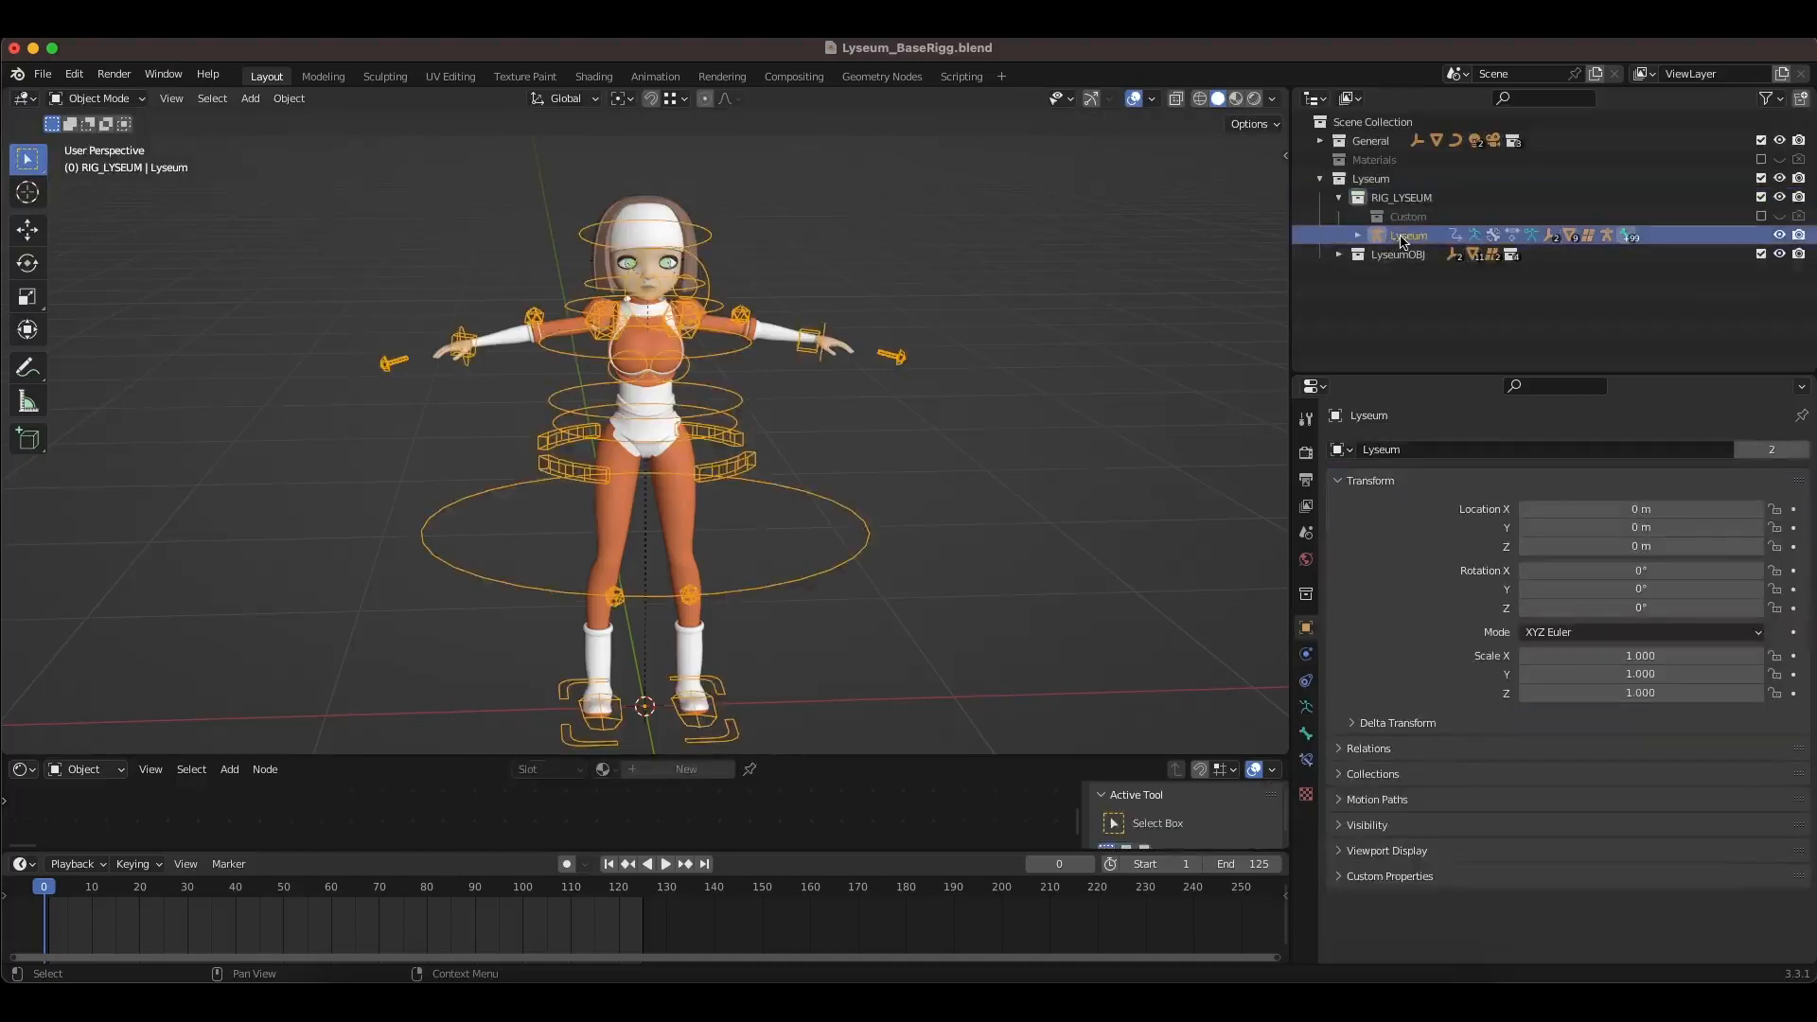
# Step: Expand the LyseumOBJ collection, collapse its Perso subcollection, and select the Bandeau collection
pyautogui.click(1338, 254)
pyautogui.click(1361, 293)
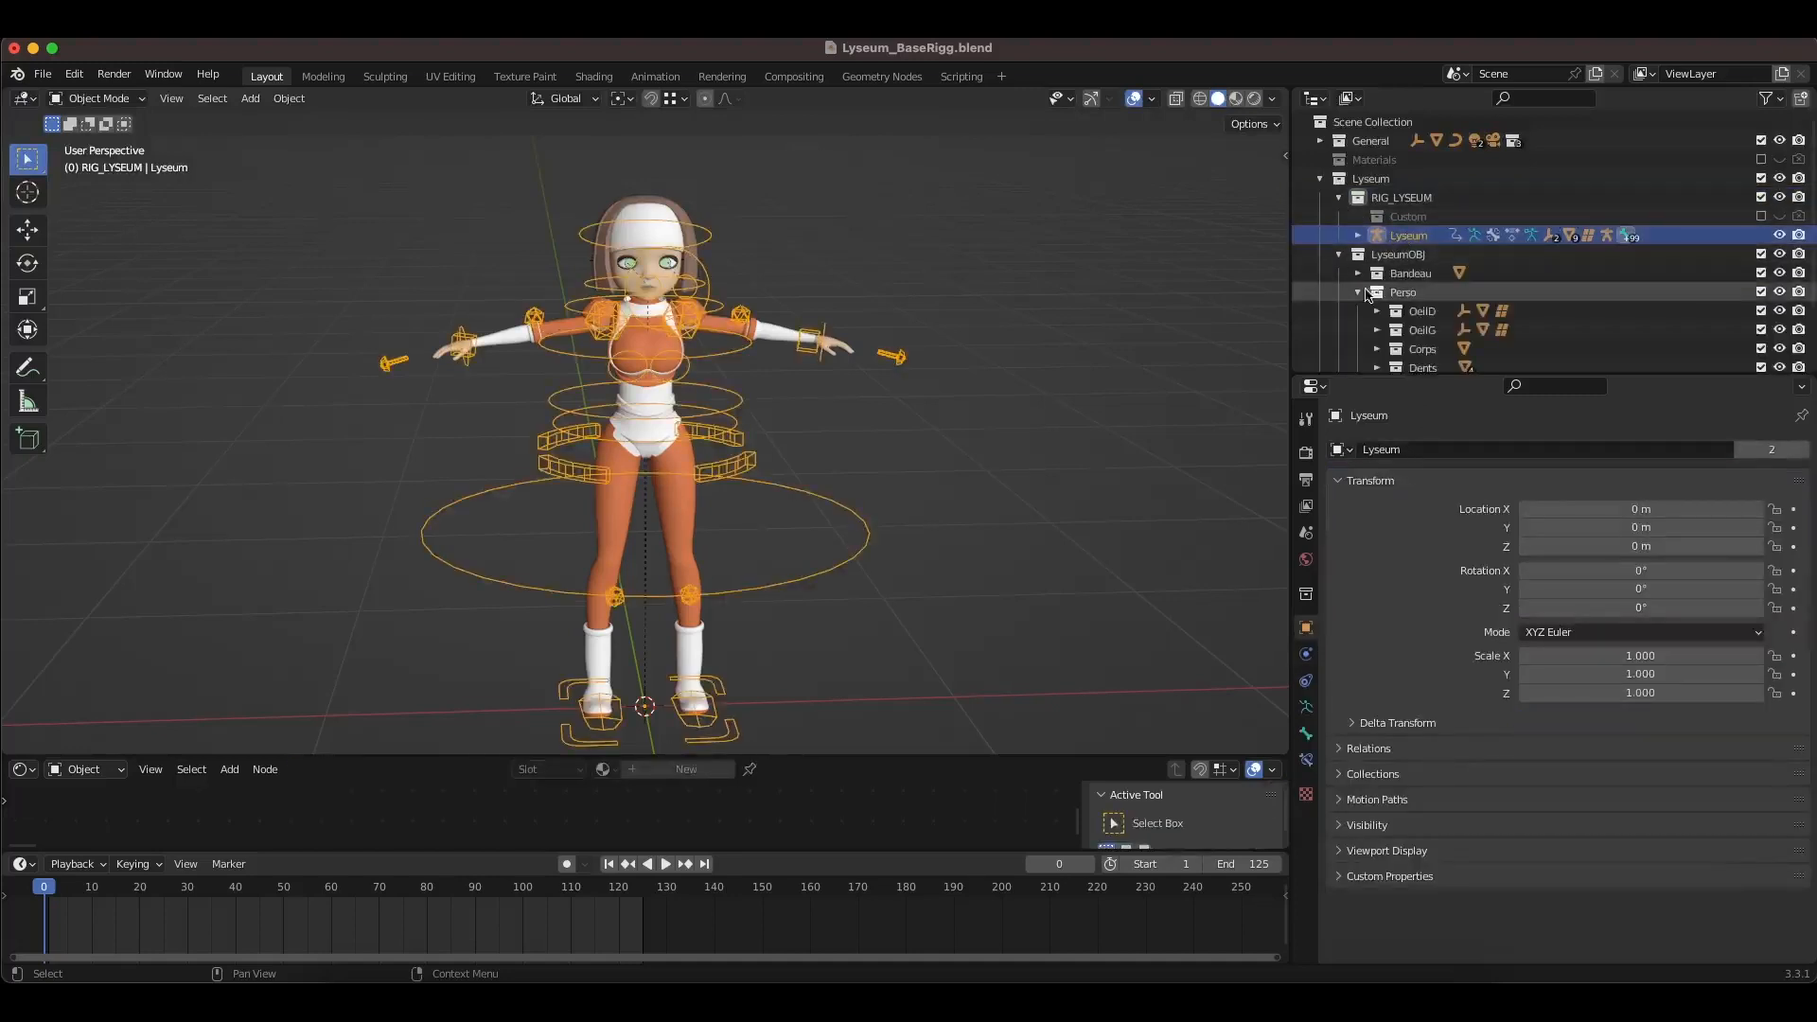
pyautogui.click(1363, 292)
pyautogui.click(1389, 275)
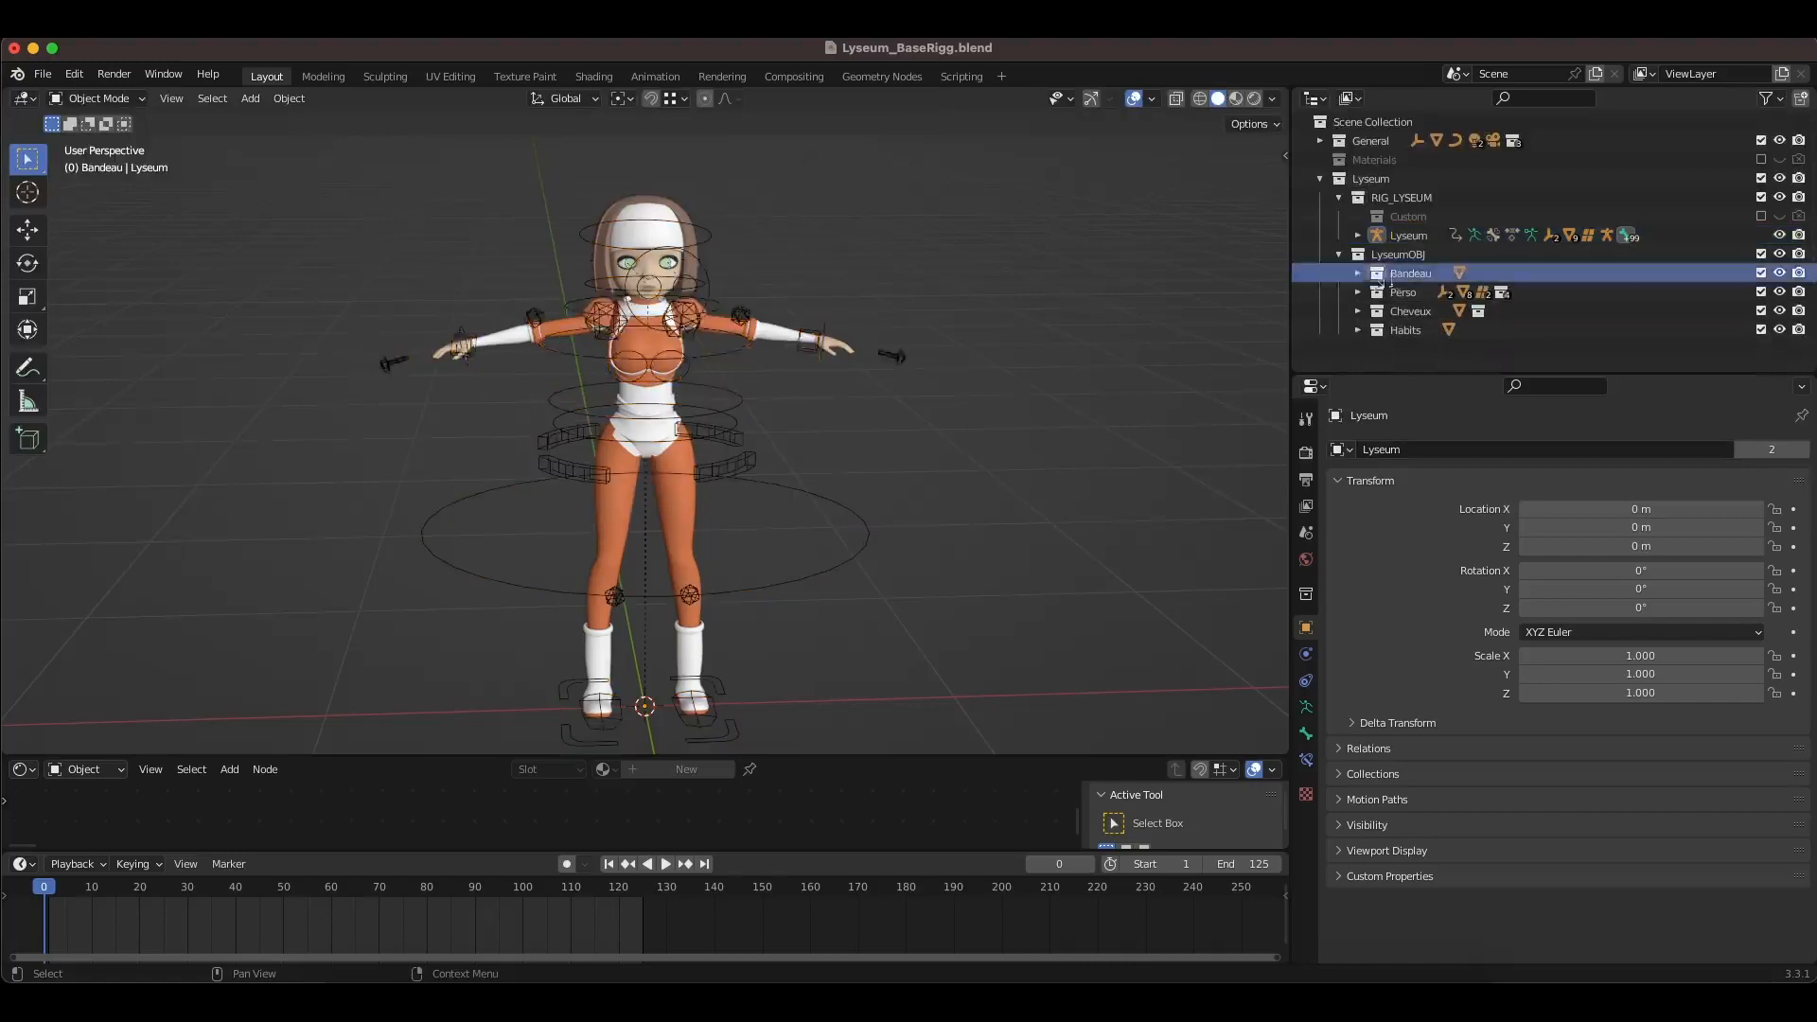
# Step: Hide and reshow the Bandeau, Perso, Cheveux and Habits collections one at a time to identify each one's parts
pyautogui.click(1779, 274)
pyautogui.click(1780, 273)
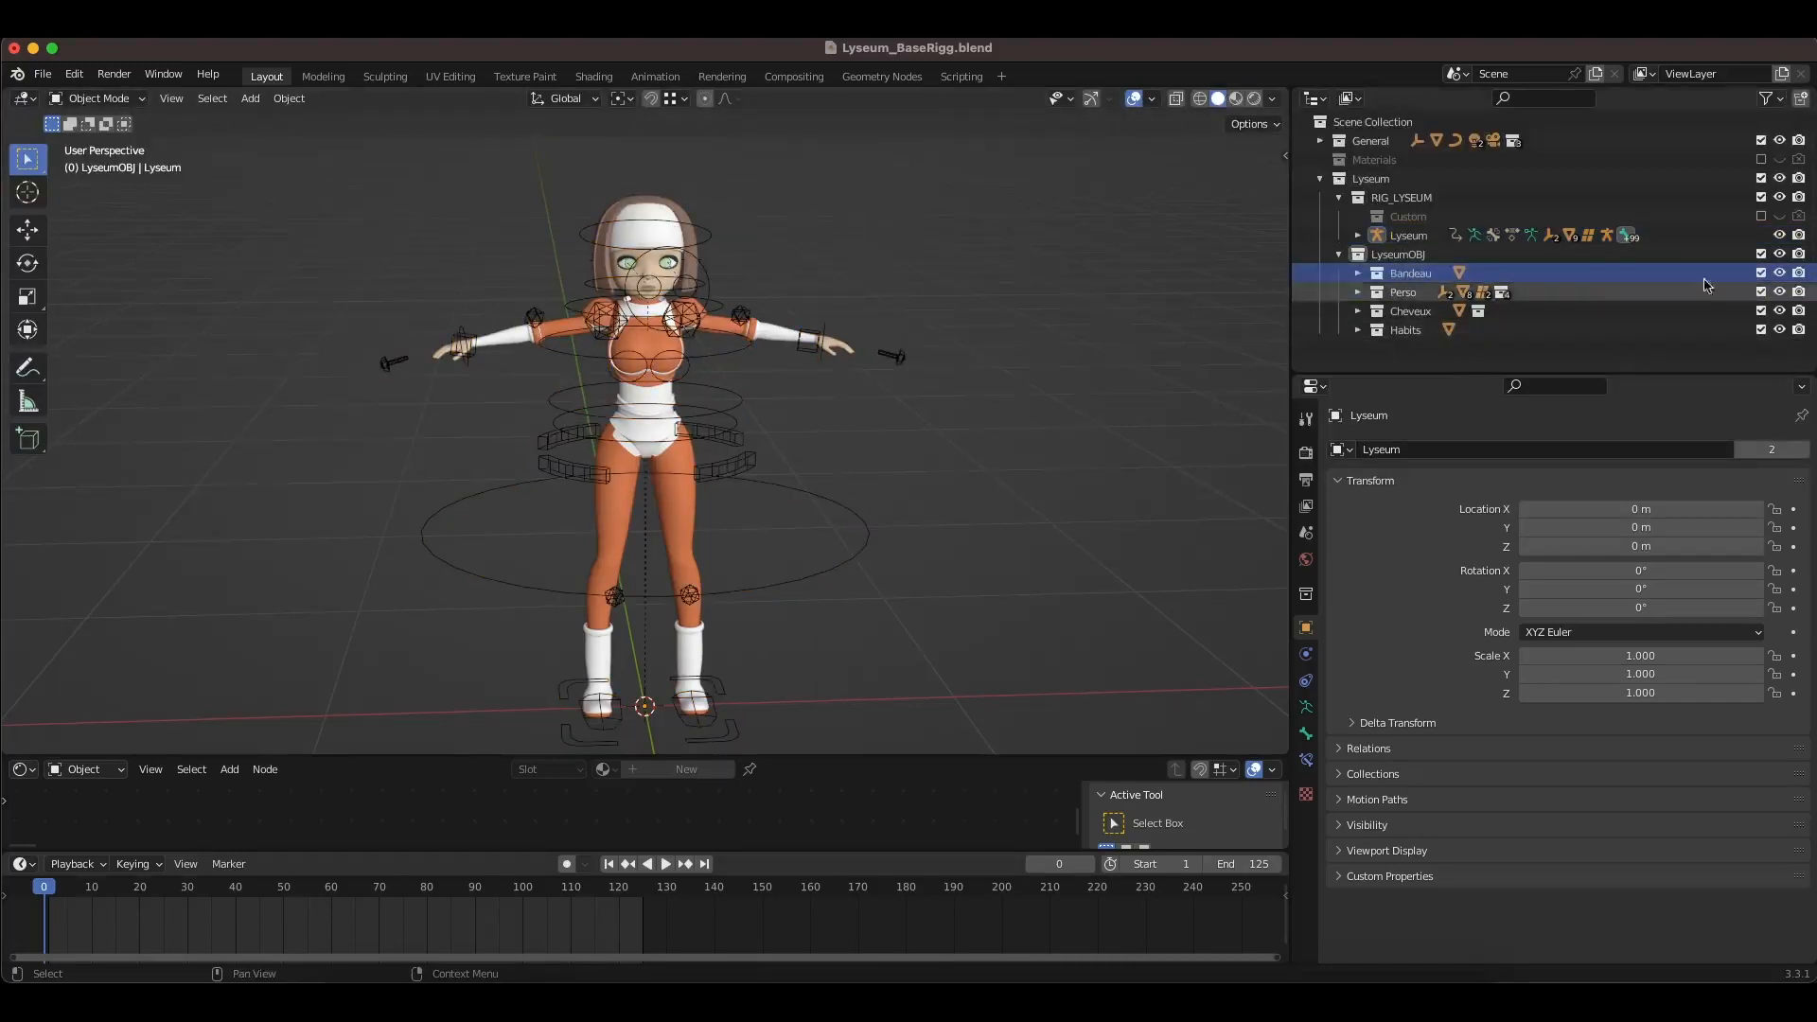
pyautogui.click(1780, 293)
pyautogui.click(1780, 293)
pyautogui.click(1780, 312)
pyautogui.click(1780, 312)
pyautogui.click(1781, 330)
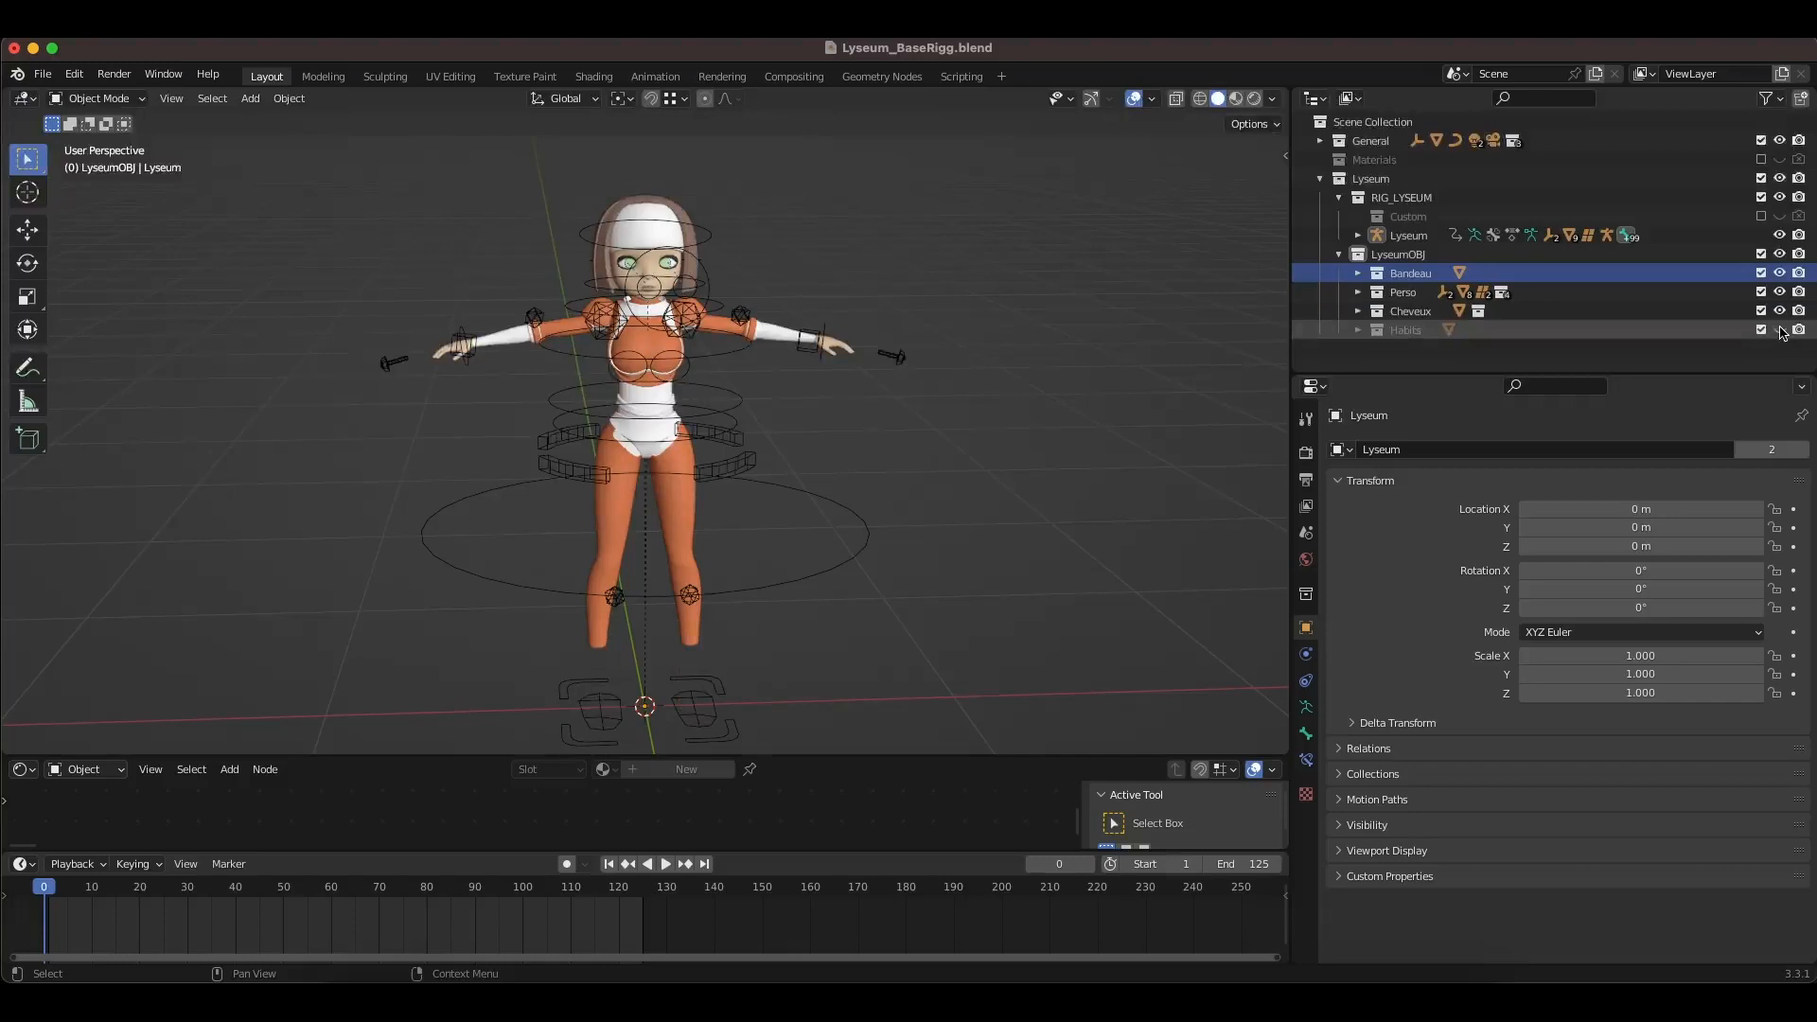
pyautogui.click(1780, 330)
# Step: Select the Lyseum armature through one of its torso control shapes and put it in Pose Mode
pyautogui.scroll(1, 737, 399)
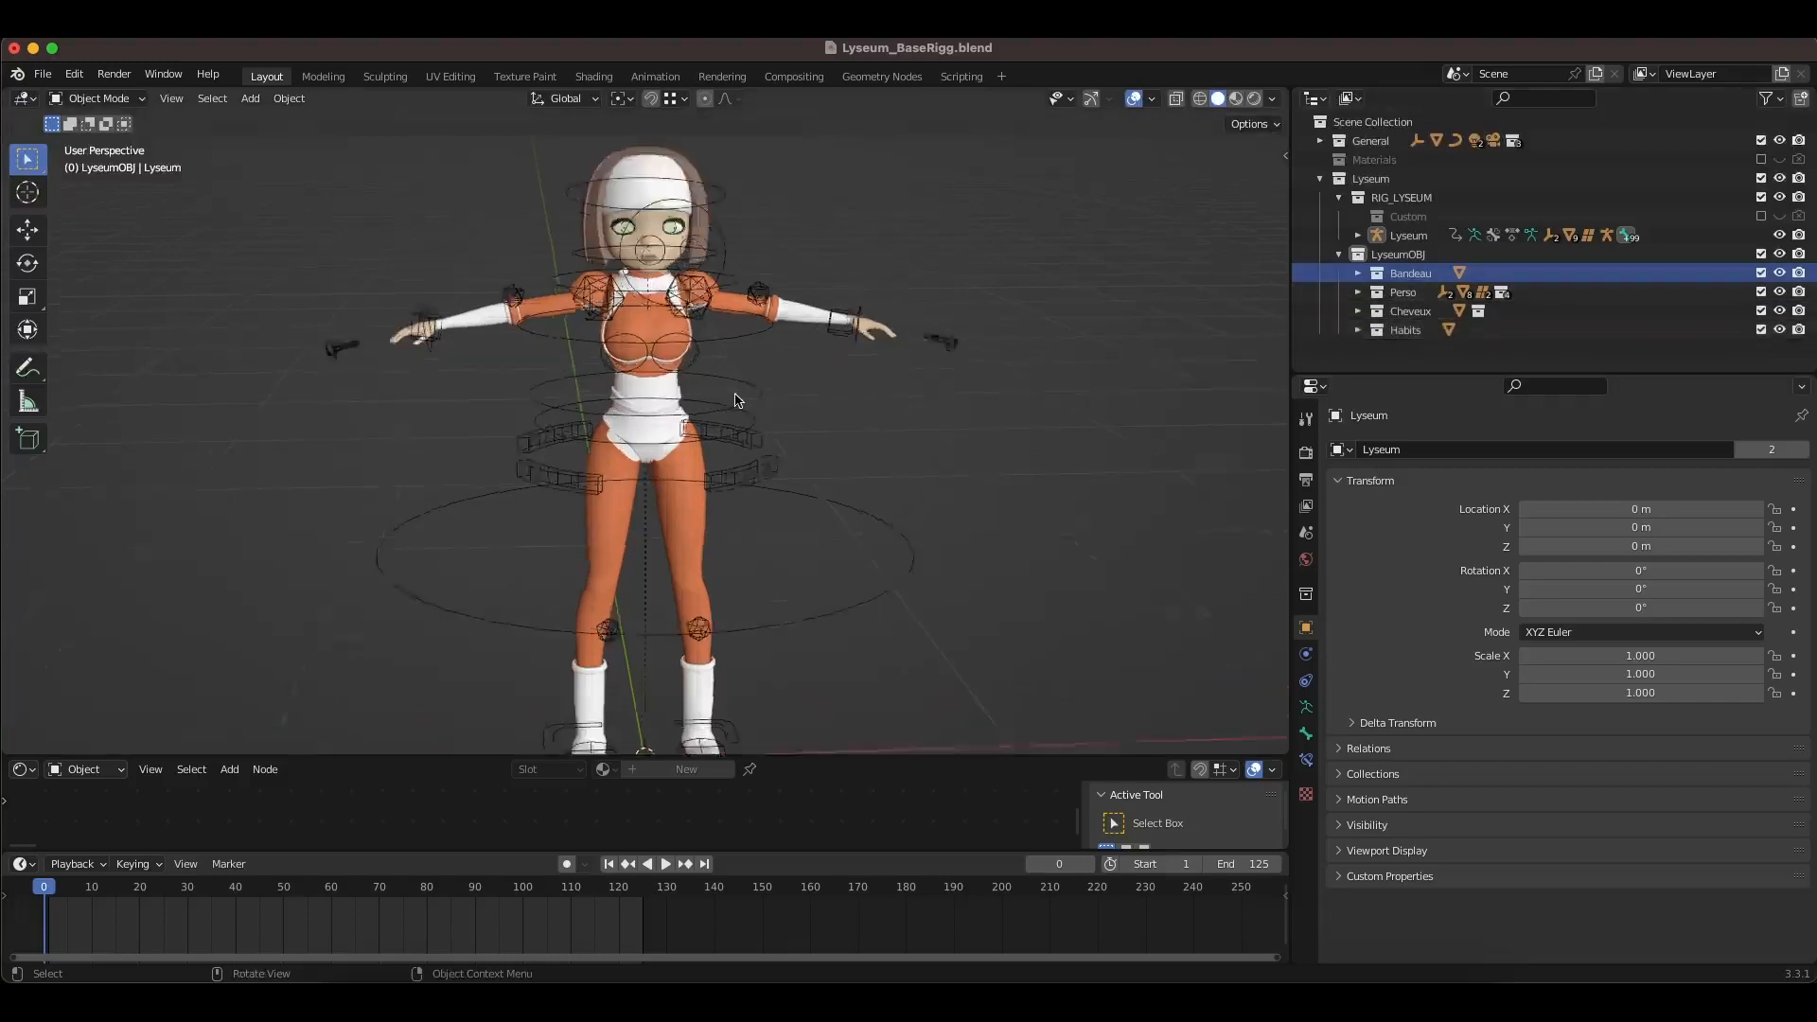
pyautogui.scroll(2, 736, 399)
pyautogui.click(739, 497)
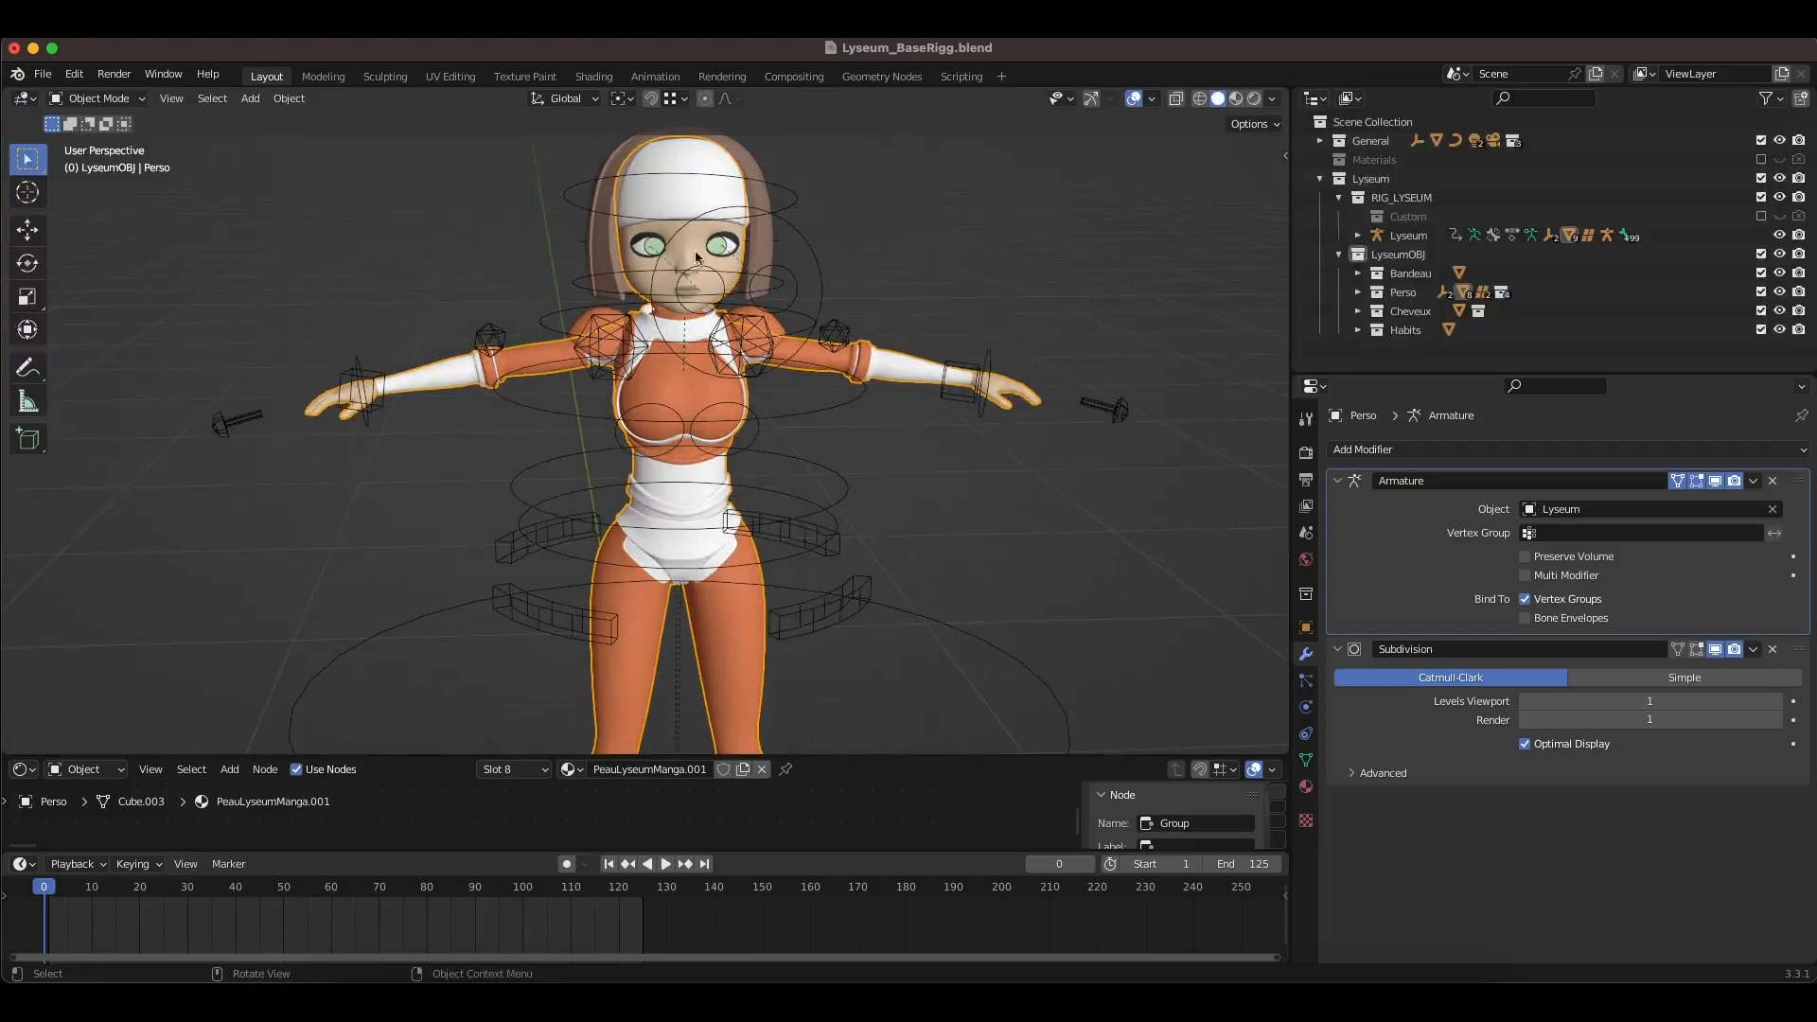
pyautogui.click(801, 416)
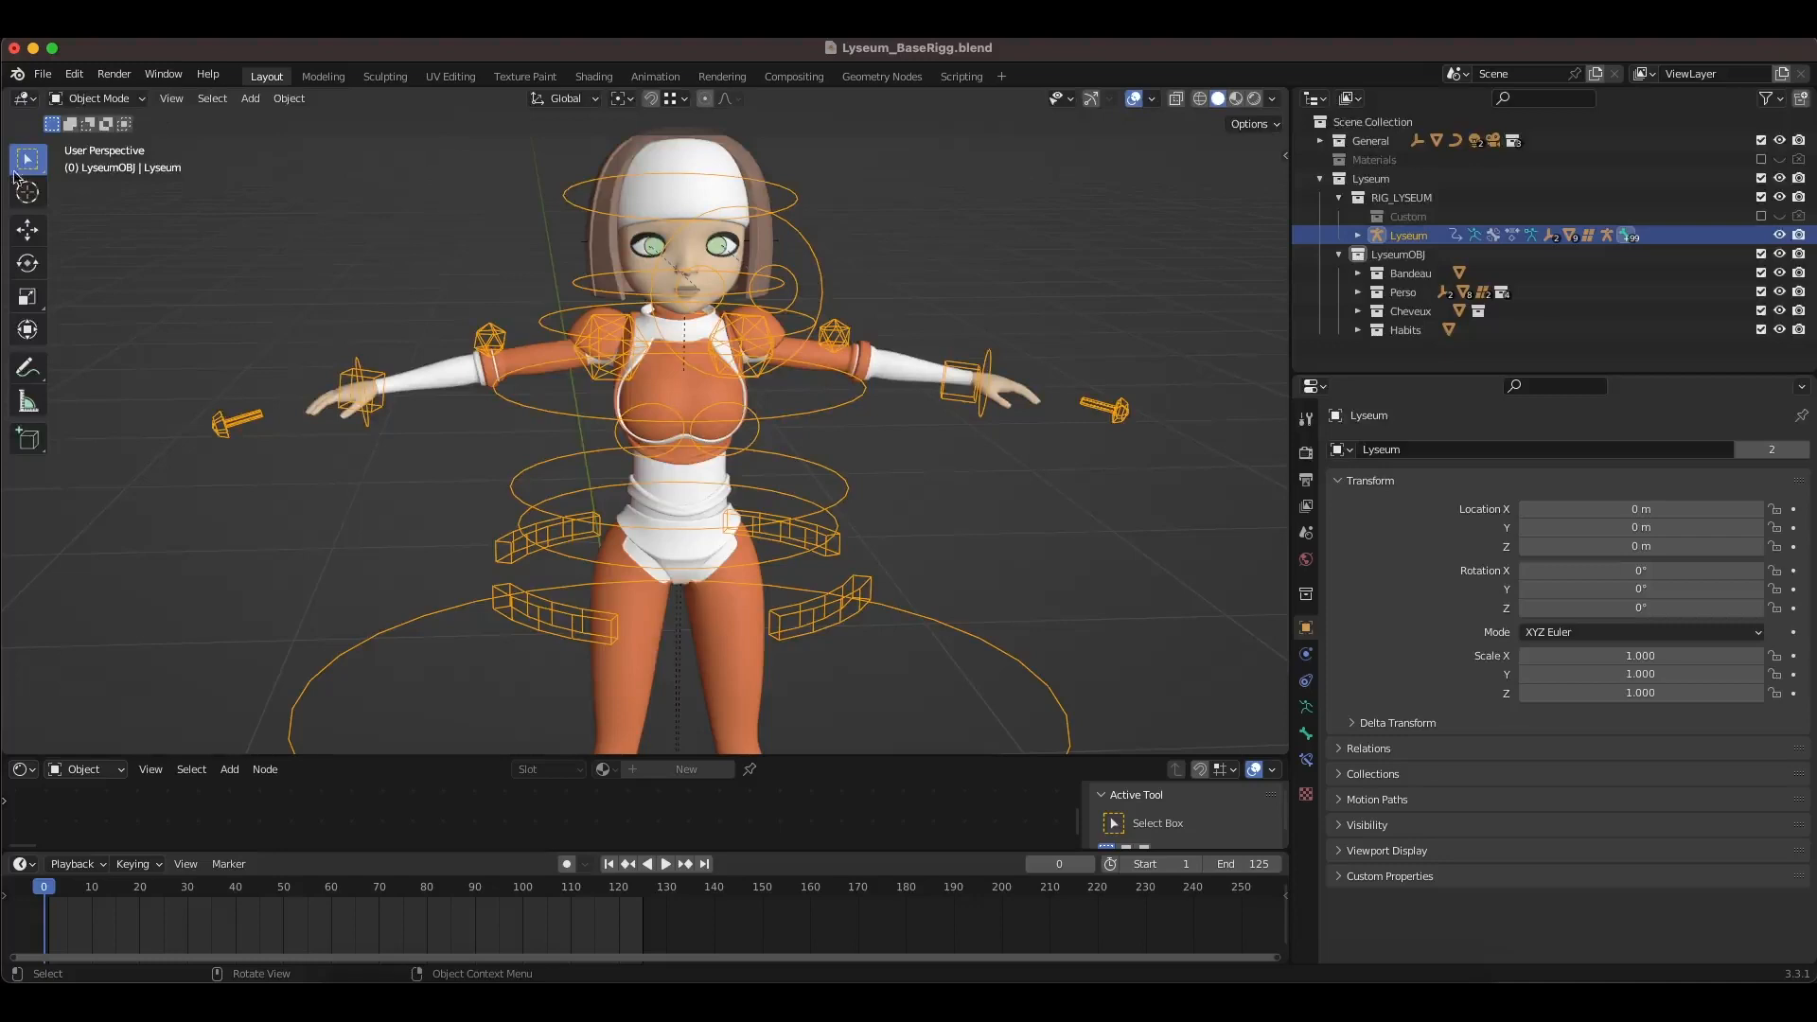
pyautogui.click(106, 99)
pyautogui.click(90, 161)
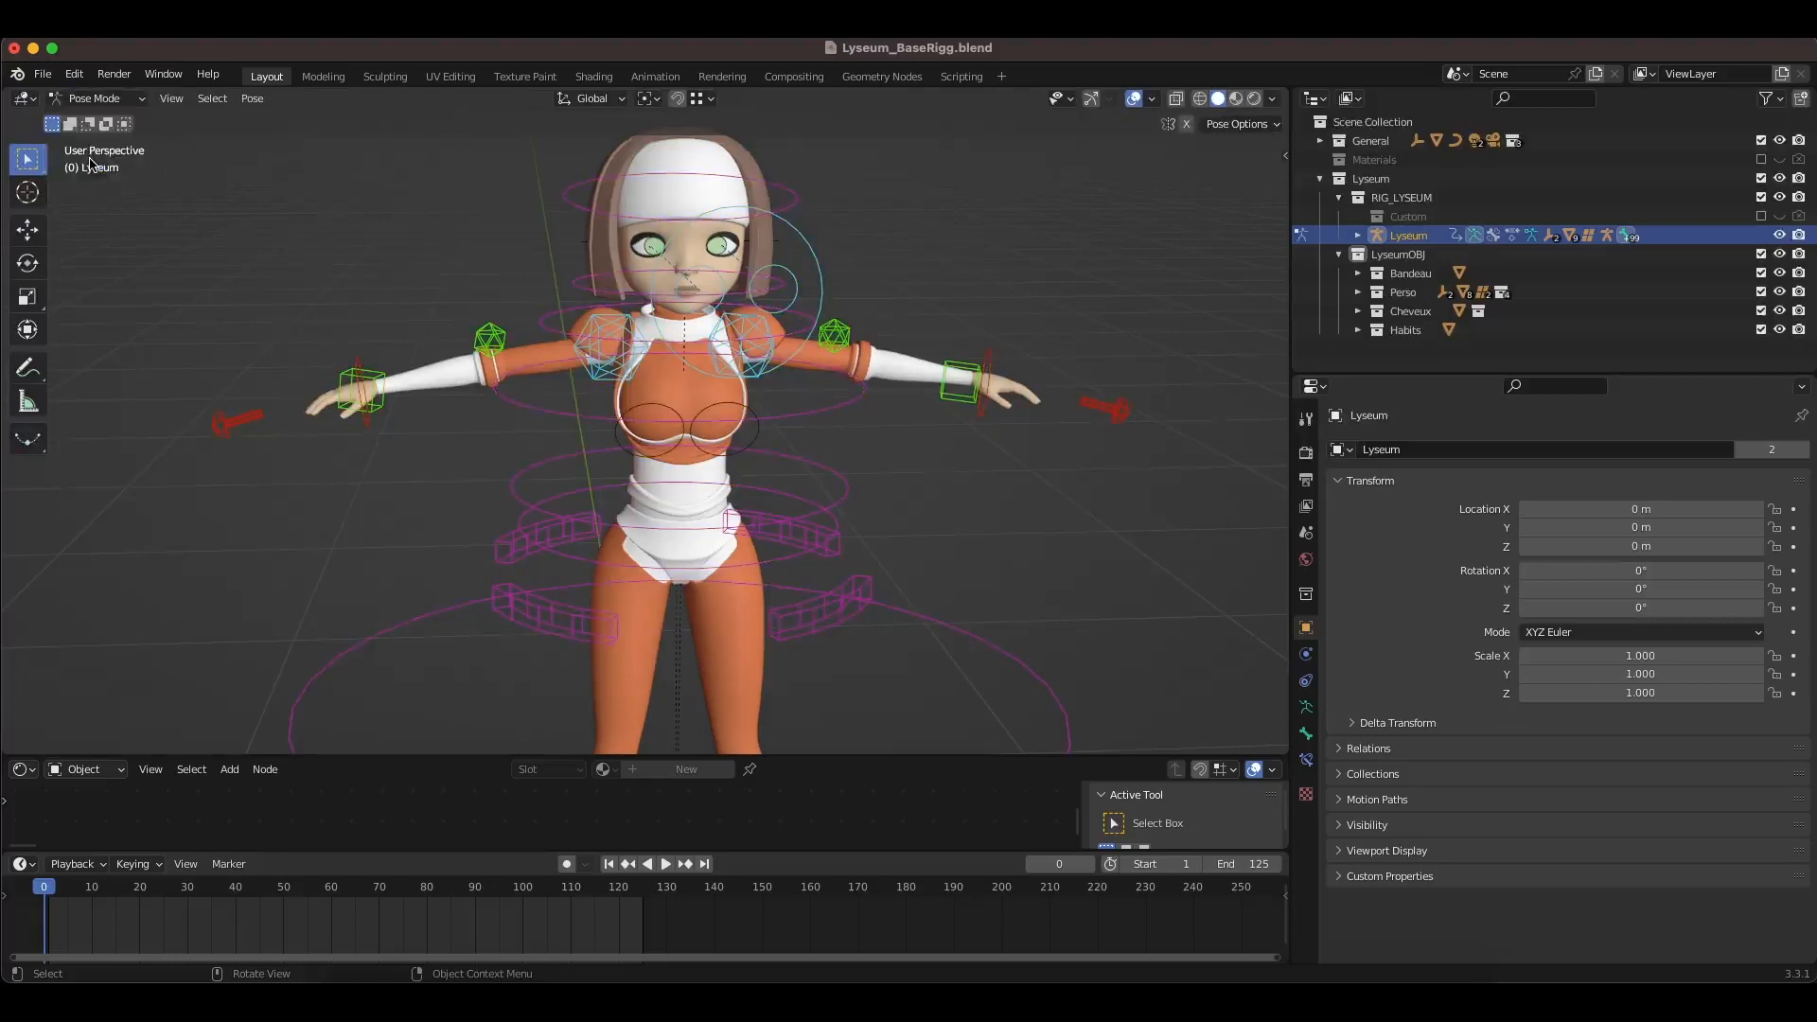
# Step: Open the armature's data properties and display only the sixth bone layer of the first block's second row
pyautogui.click(1306, 710)
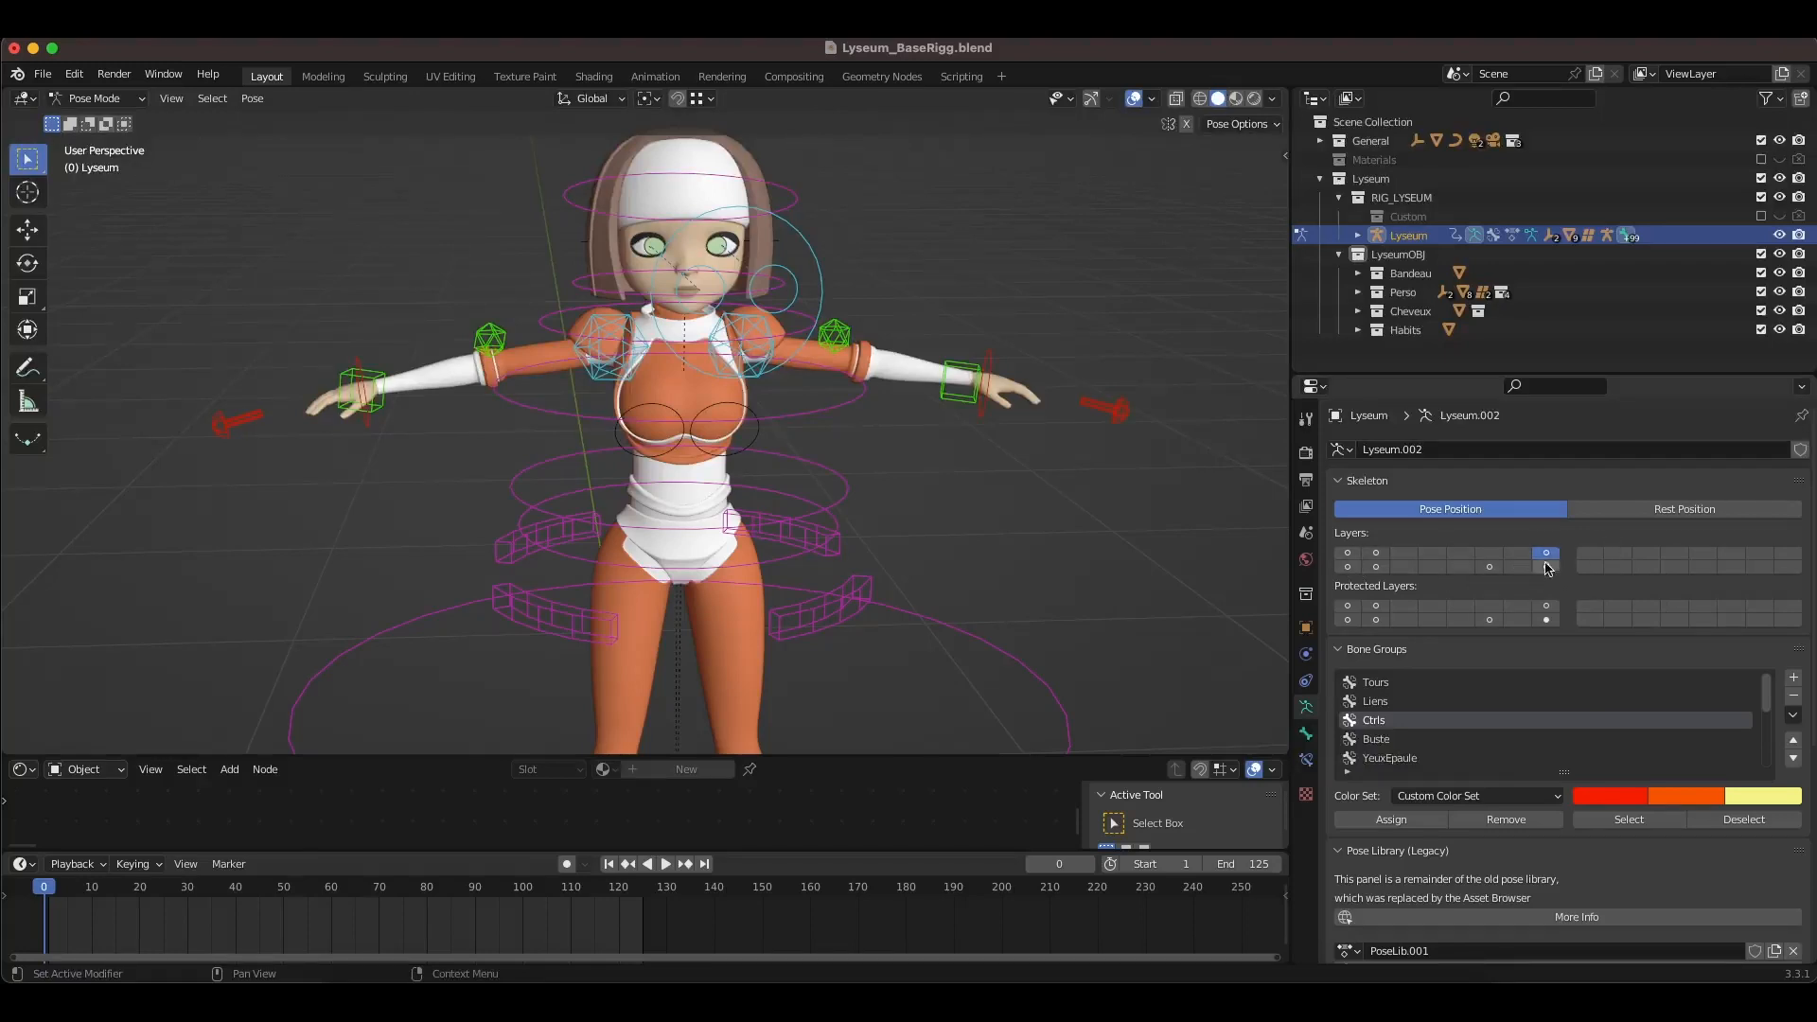
pyautogui.click(1490, 565)
# Step: Try moving the left hair strand control CtrlMeche01.L beside the head
pyautogui.moveTo(909, 293); pyautogui.dragTo(869, 356, button='middle')
pyautogui.scroll(2, 869, 356)
pyautogui.click(952, 384)
pyautogui.moveTo(953, 401); pyautogui.dragTo(934, 415, button='middle')
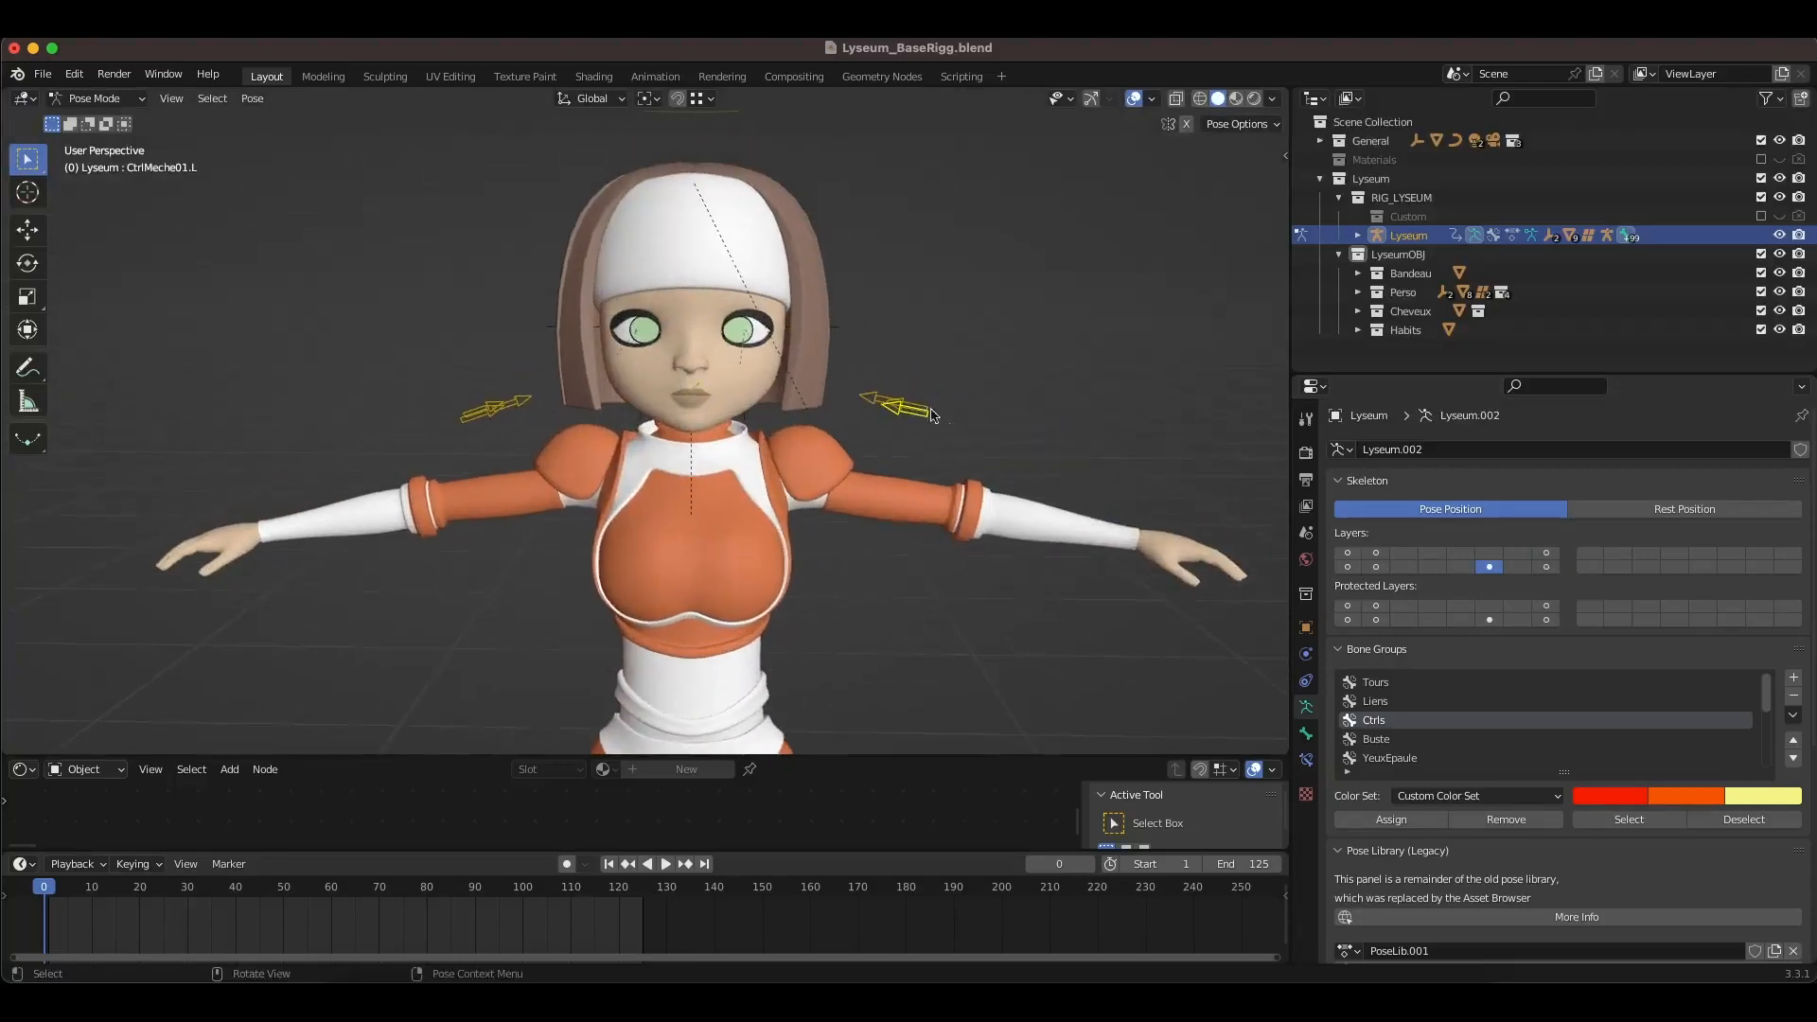
pyautogui.press('g')
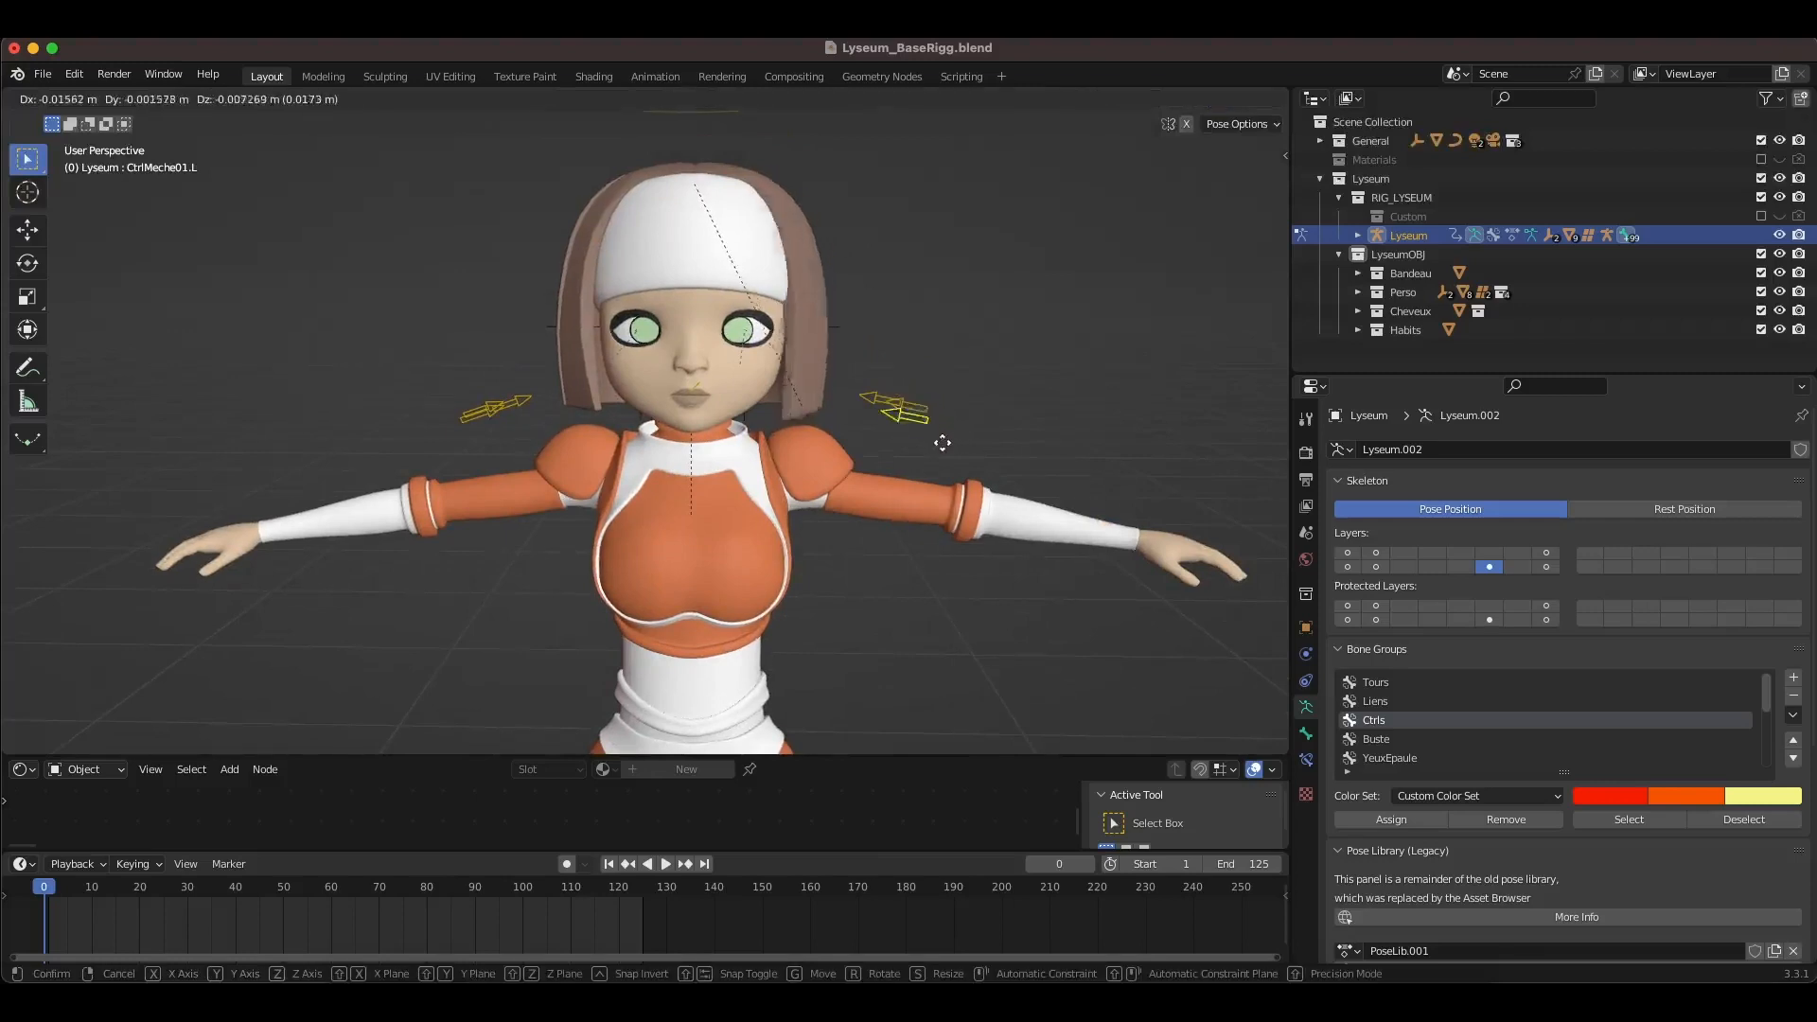
pyautogui.click(935, 405)
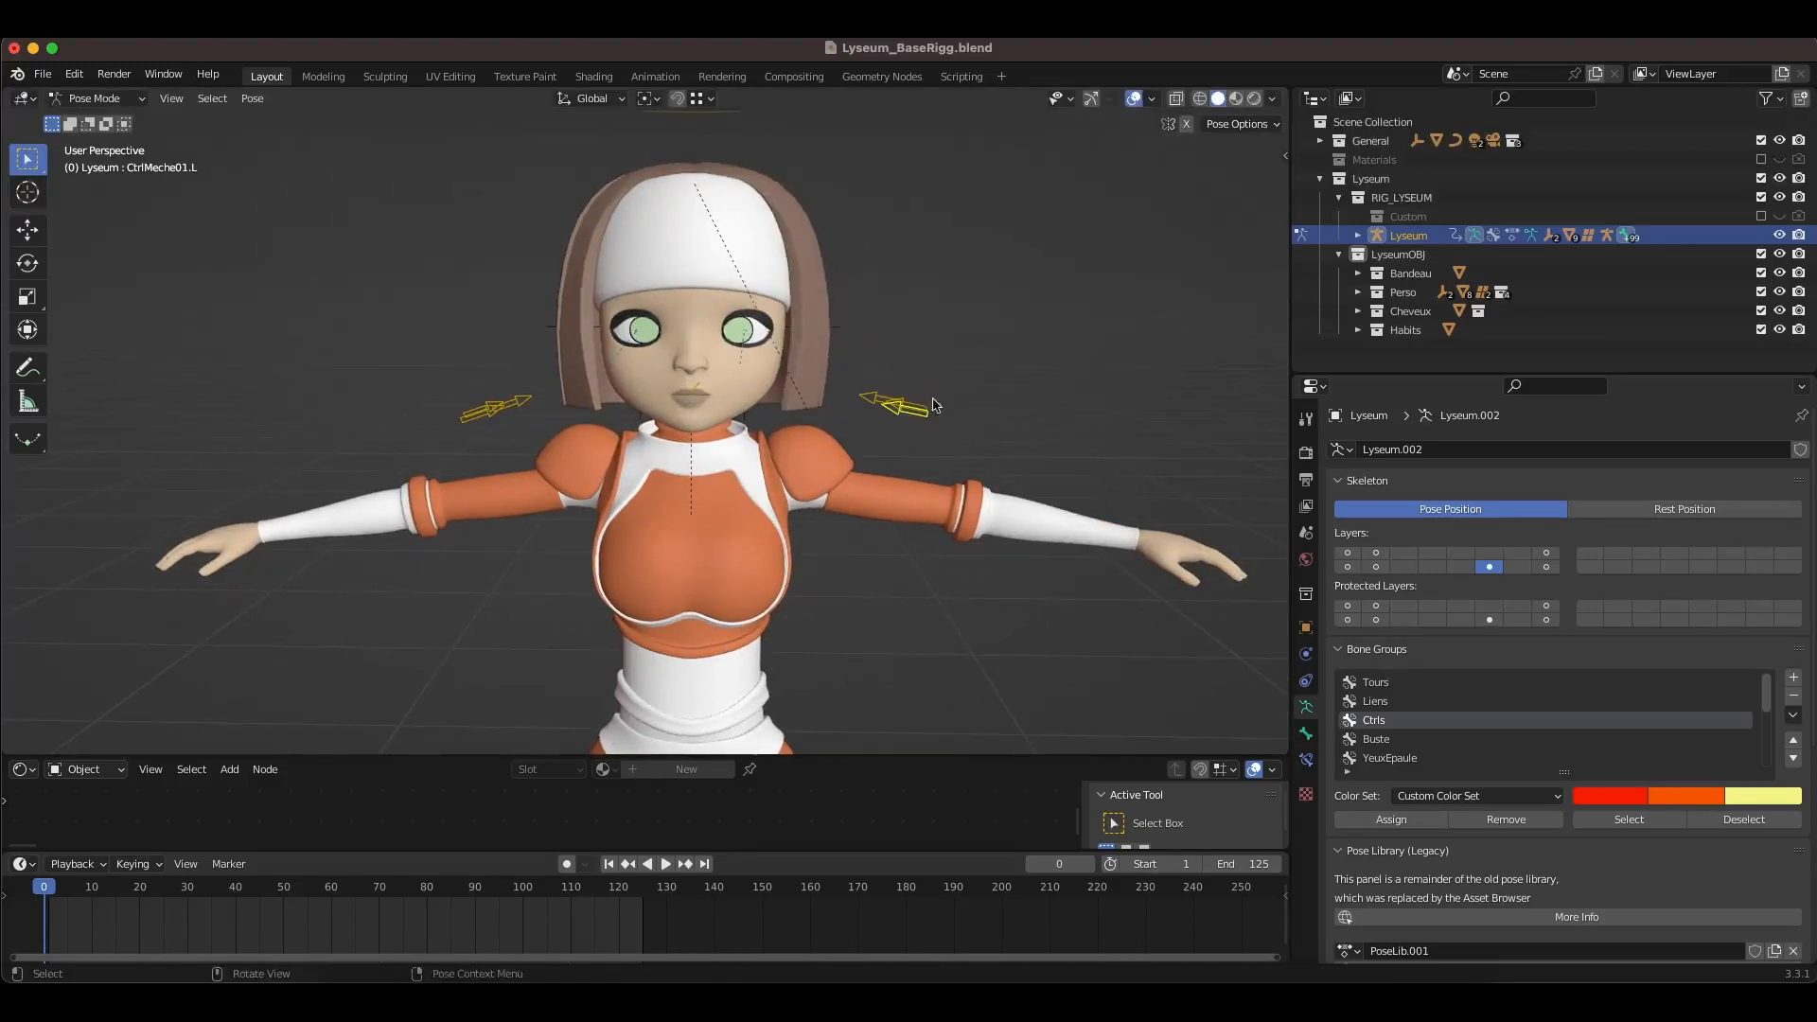
# Step: Try a trackball rotation of the CtrlCheveux ring above the head to show how it drives the hair
pyautogui.scroll(-2, 704, 164)
pyautogui.click(705, 207)
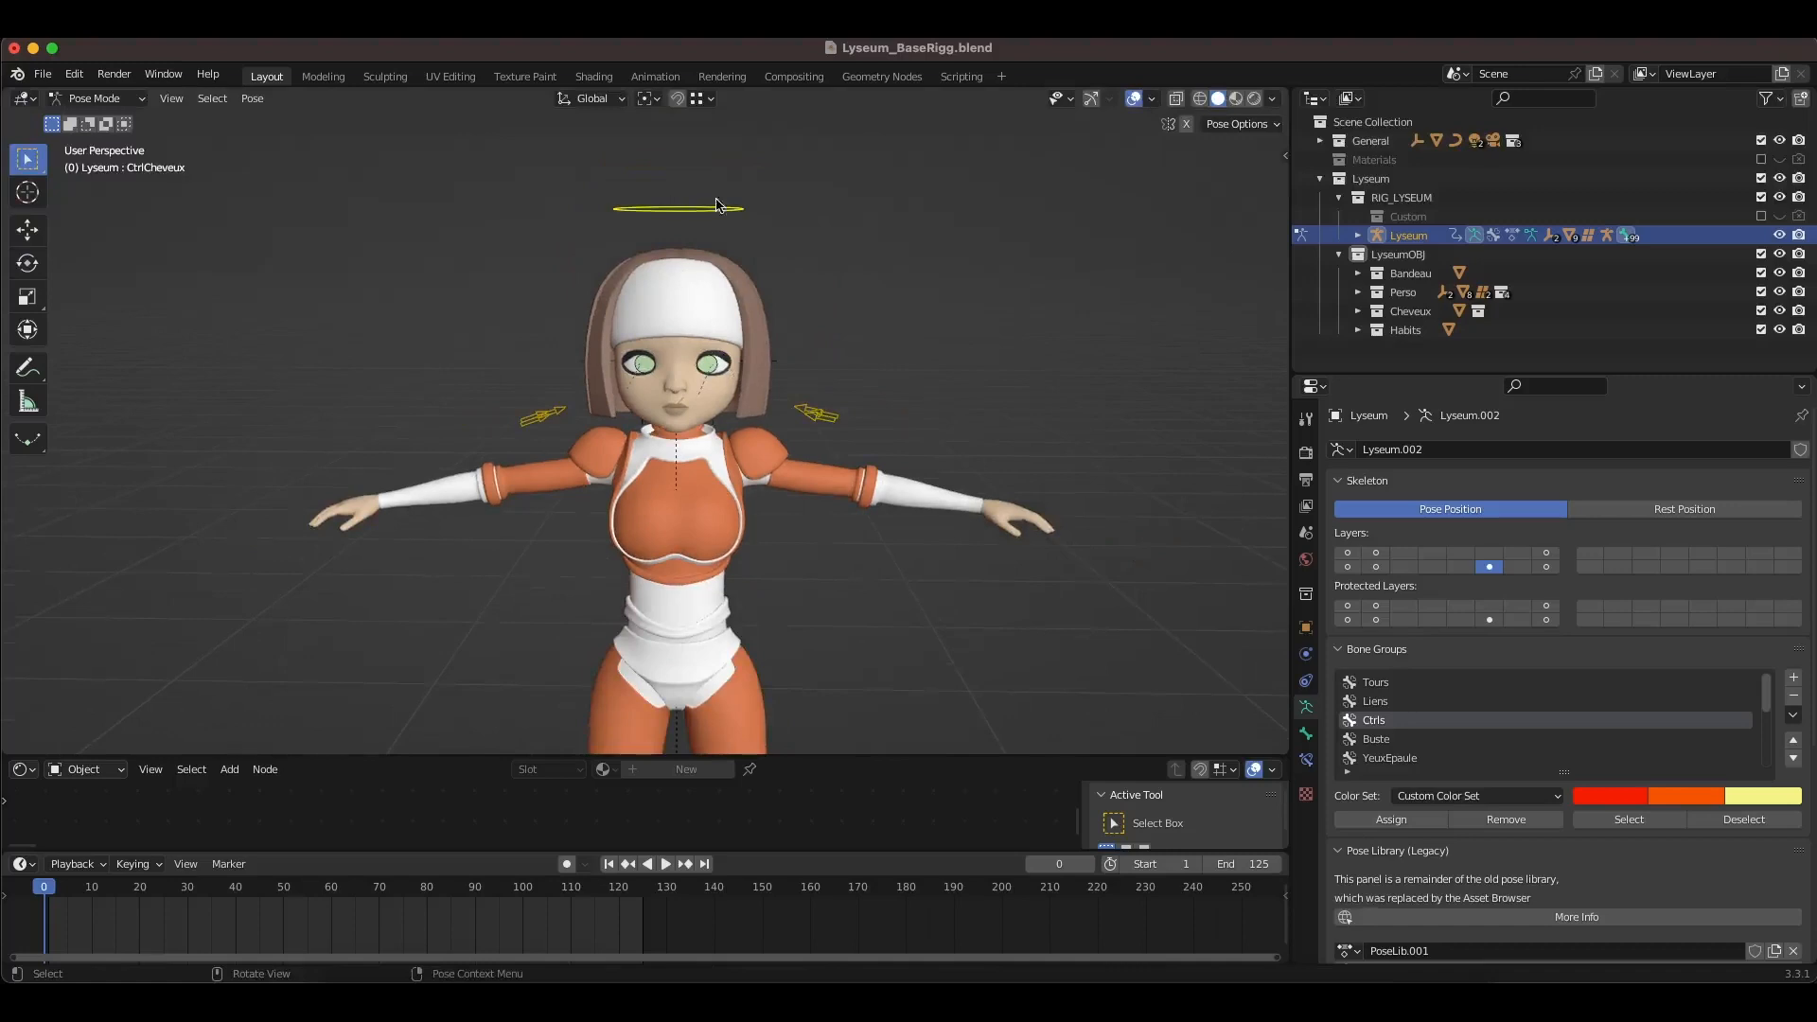
pyautogui.press('r')
pyautogui.press('r')
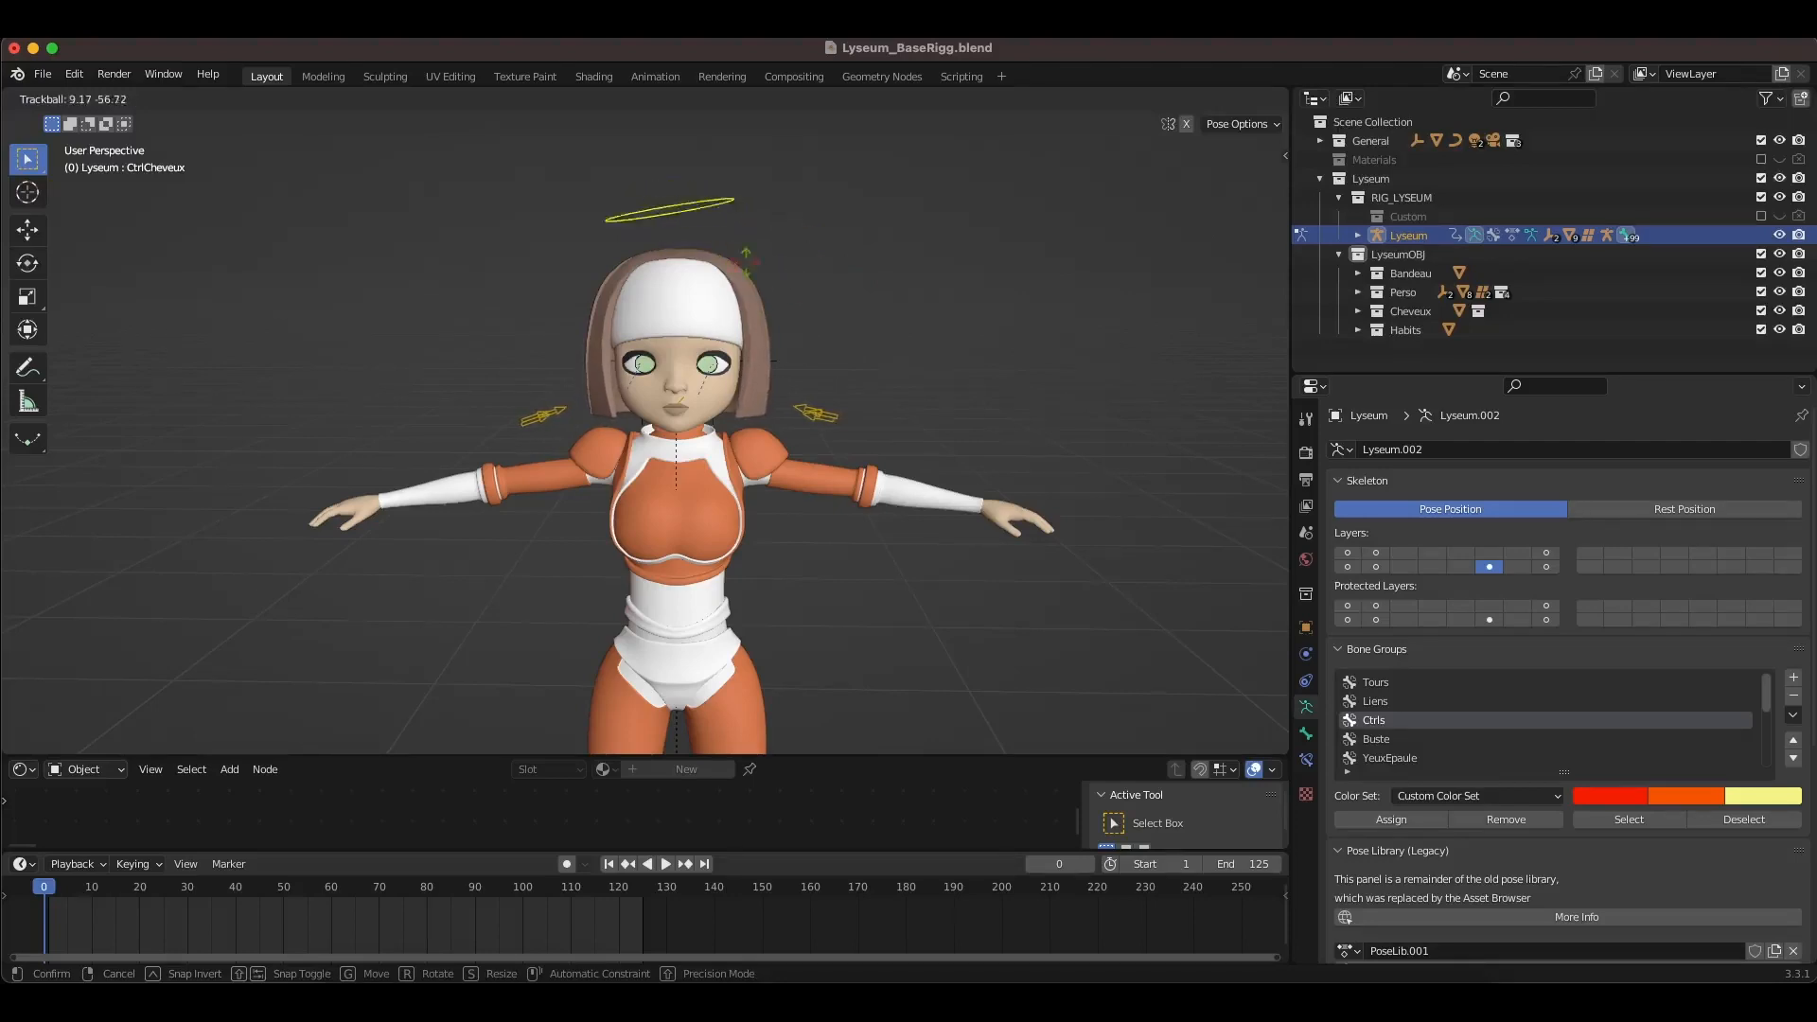
pyautogui.rightClick(734, 195)
pyautogui.scroll(3, 647, 250)
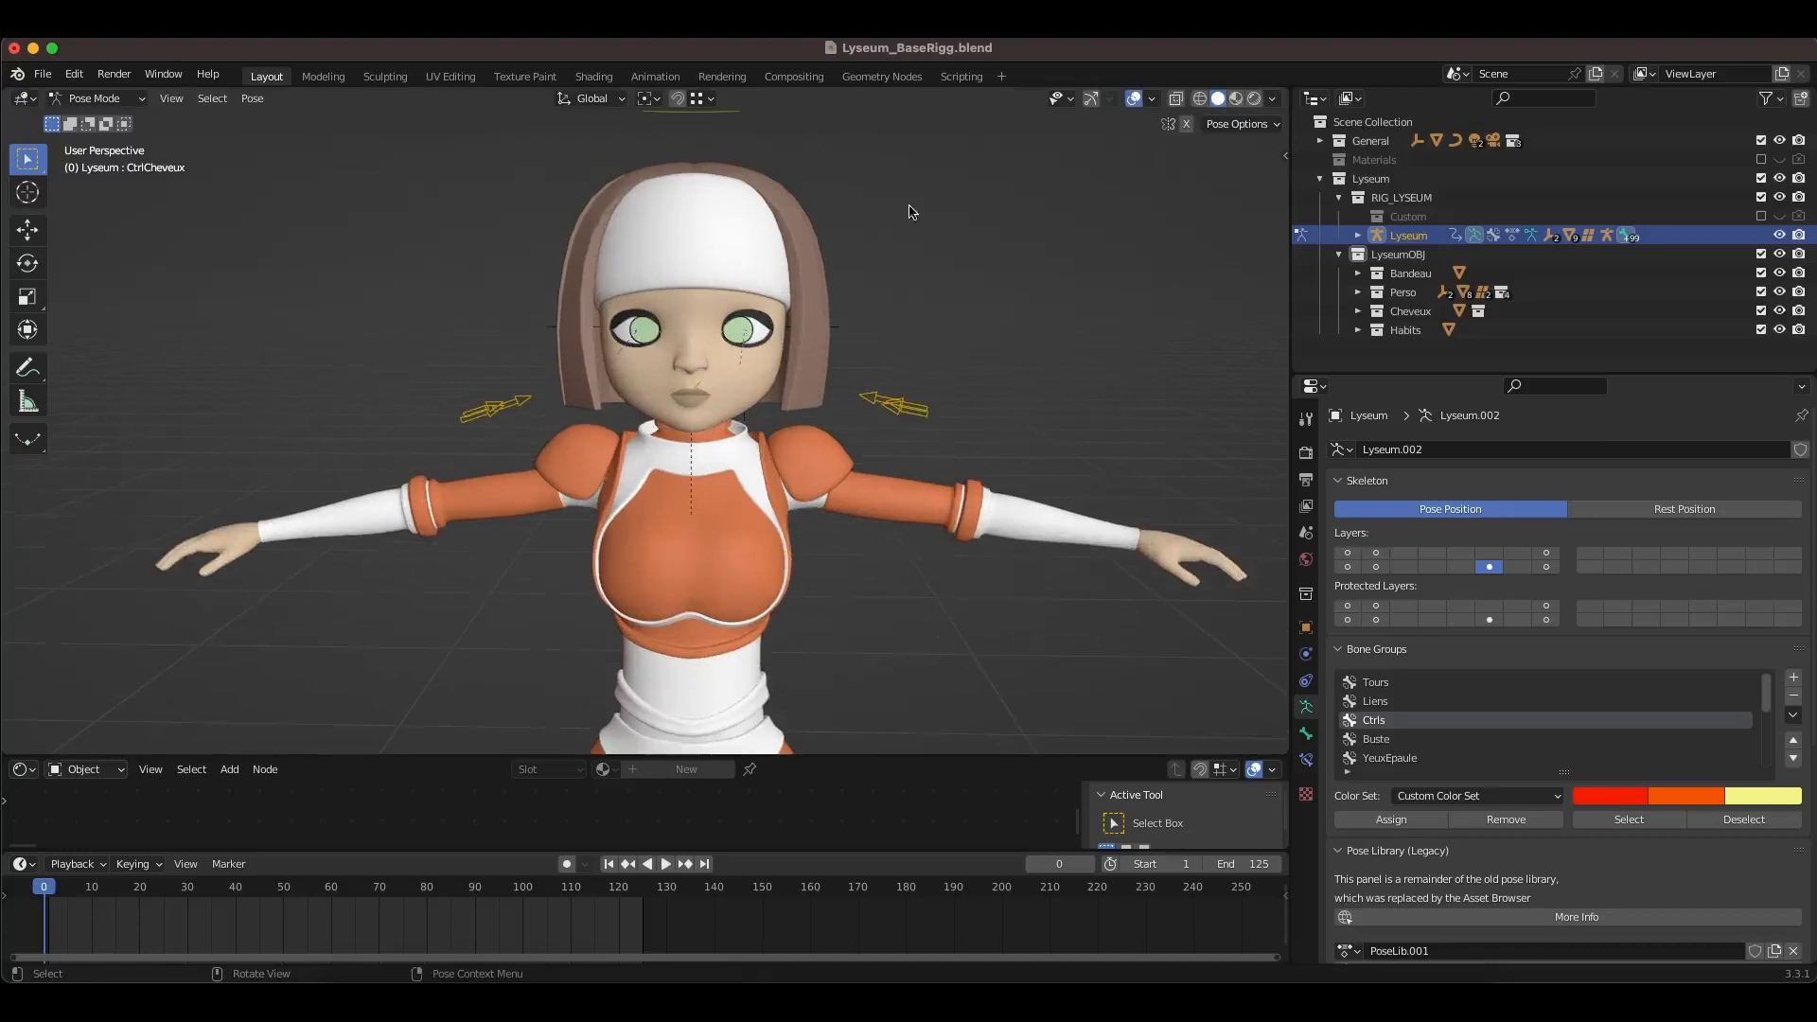
pyautogui.moveTo(837, 338); pyautogui.dragTo(773, 271, button='middle')
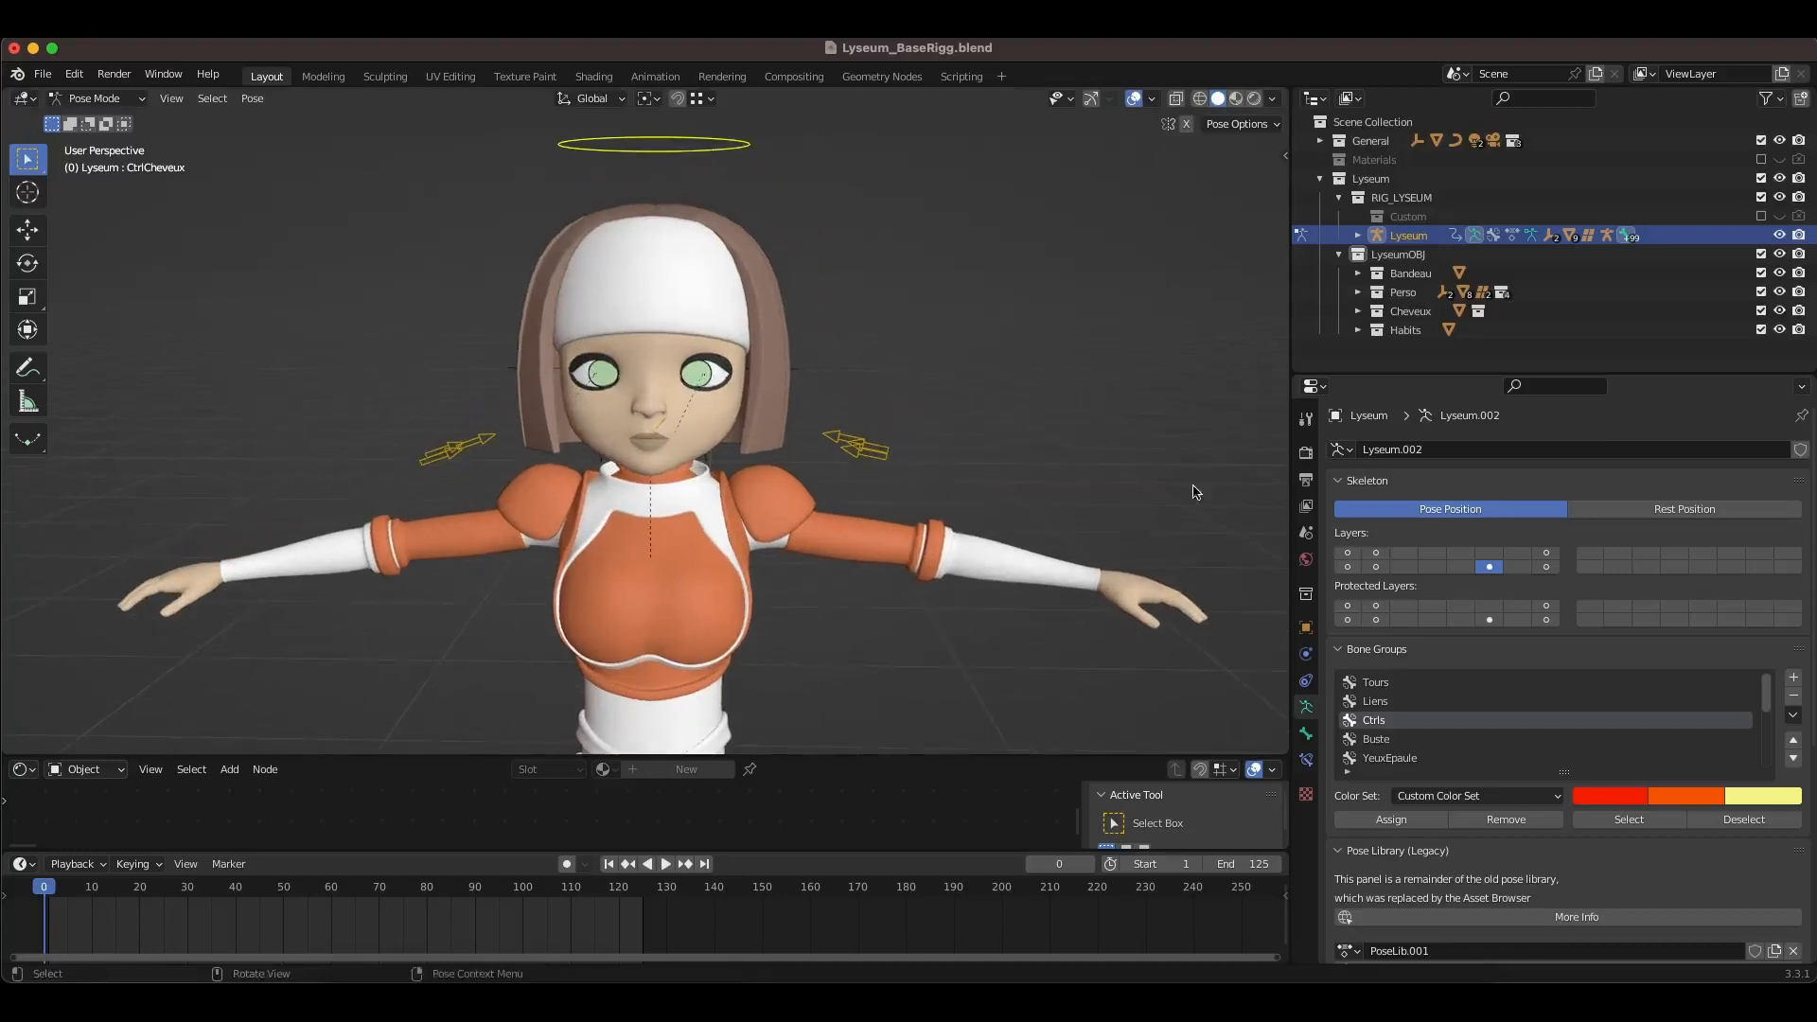
# Step: Select the hair strand control CtrlMeche02.L, inspect its bone properties, and return to the armature data properties
pyautogui.click(878, 455)
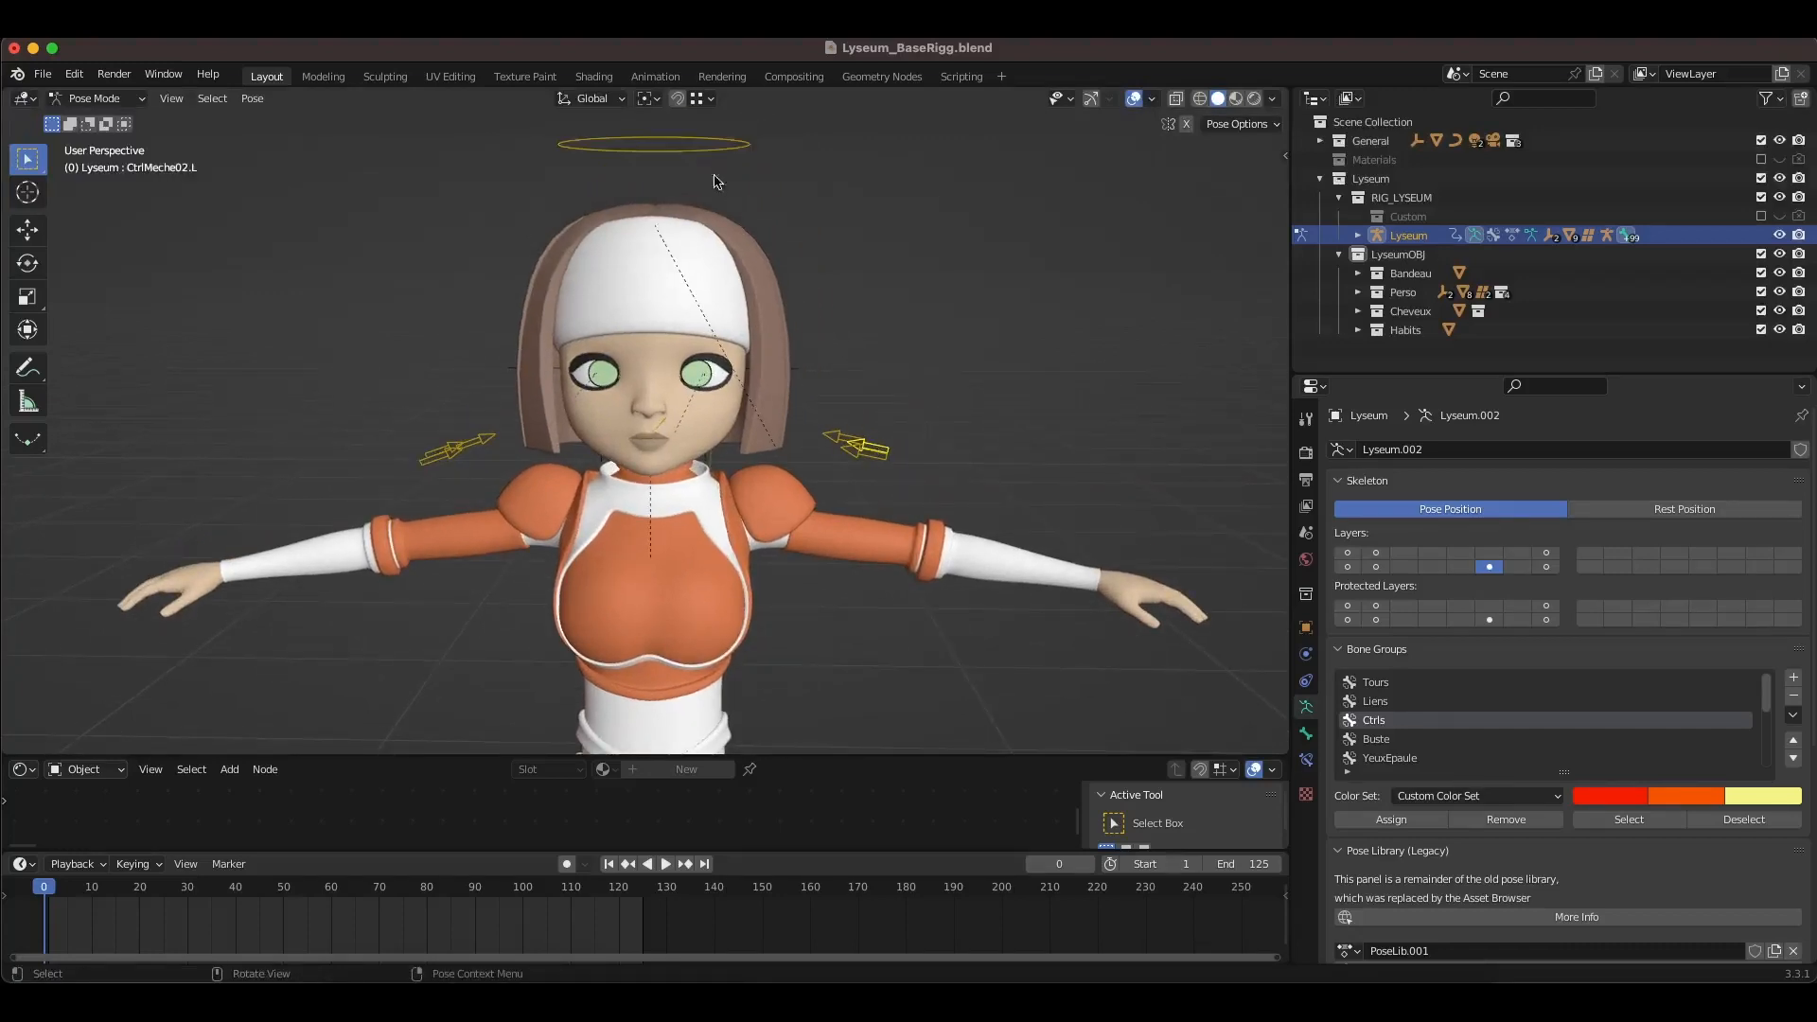
pyautogui.click(1306, 734)
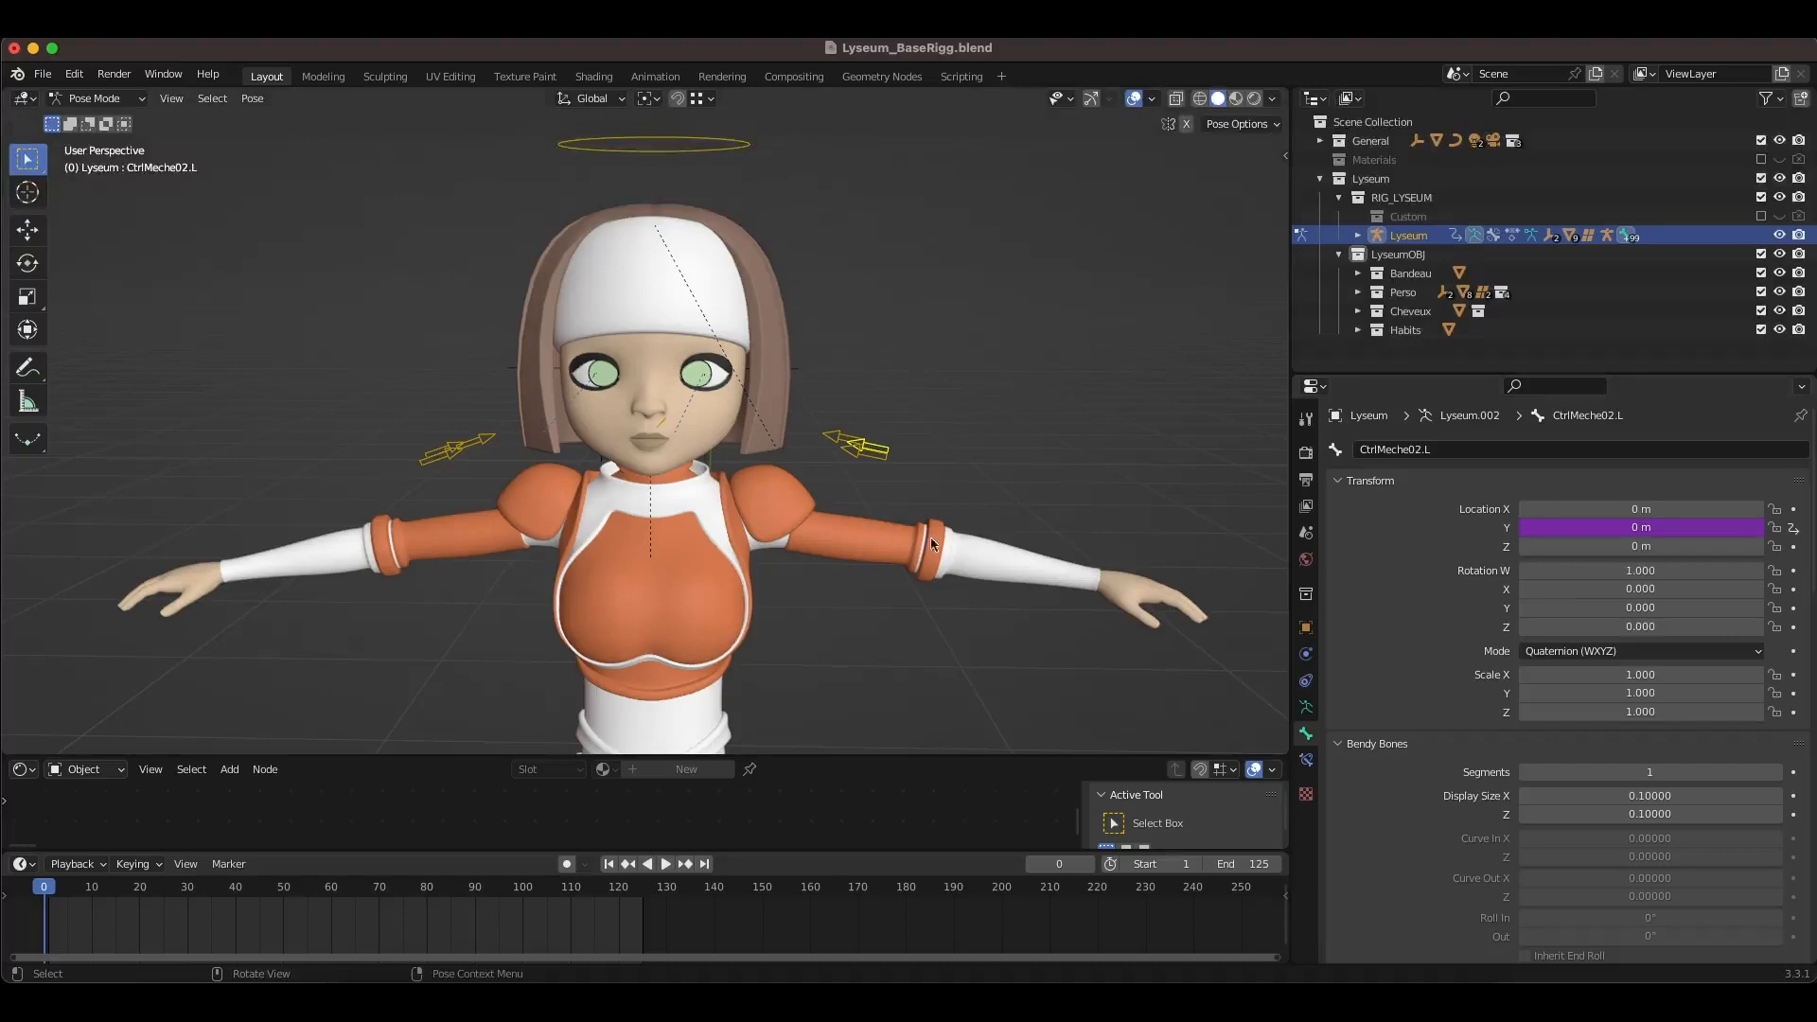
pyautogui.click(1306, 707)
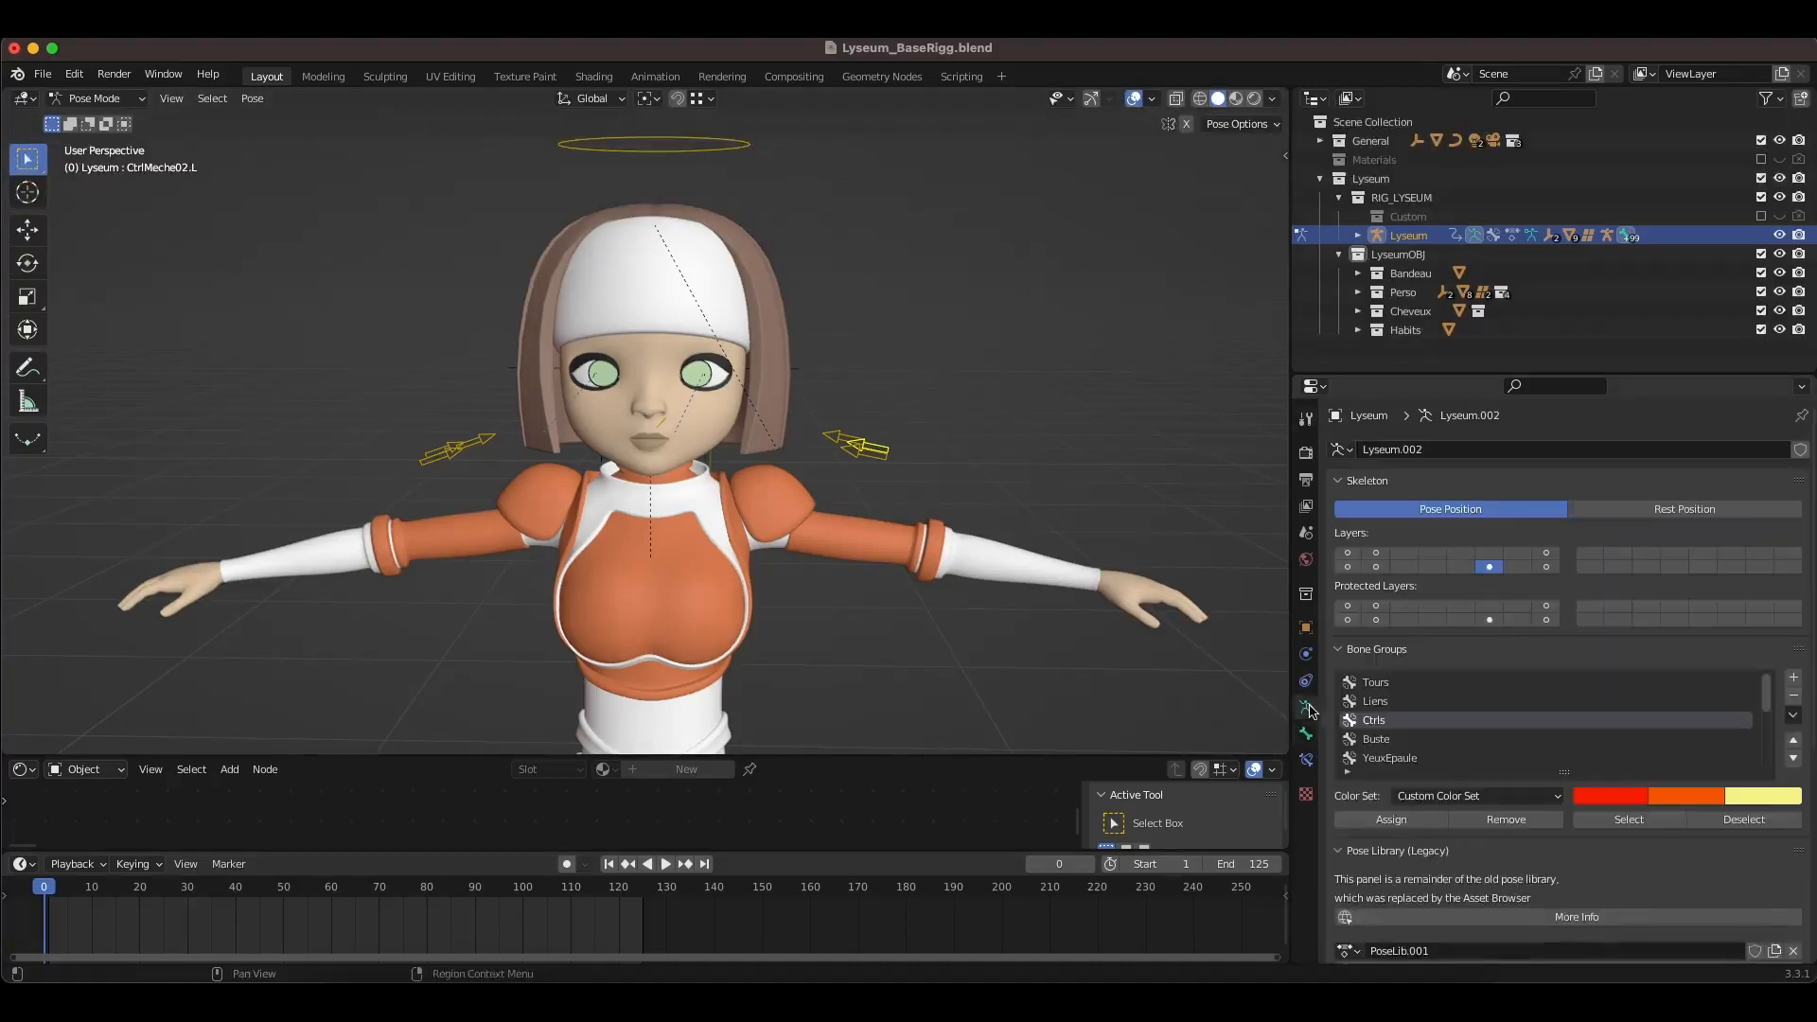
# Step: Display only the eighth bone layer of the first block's first row and view the main controls from the side
pyautogui.click(1548, 553)
pyautogui.moveTo(1089, 554); pyautogui.dragTo(820, 554, button='middle')
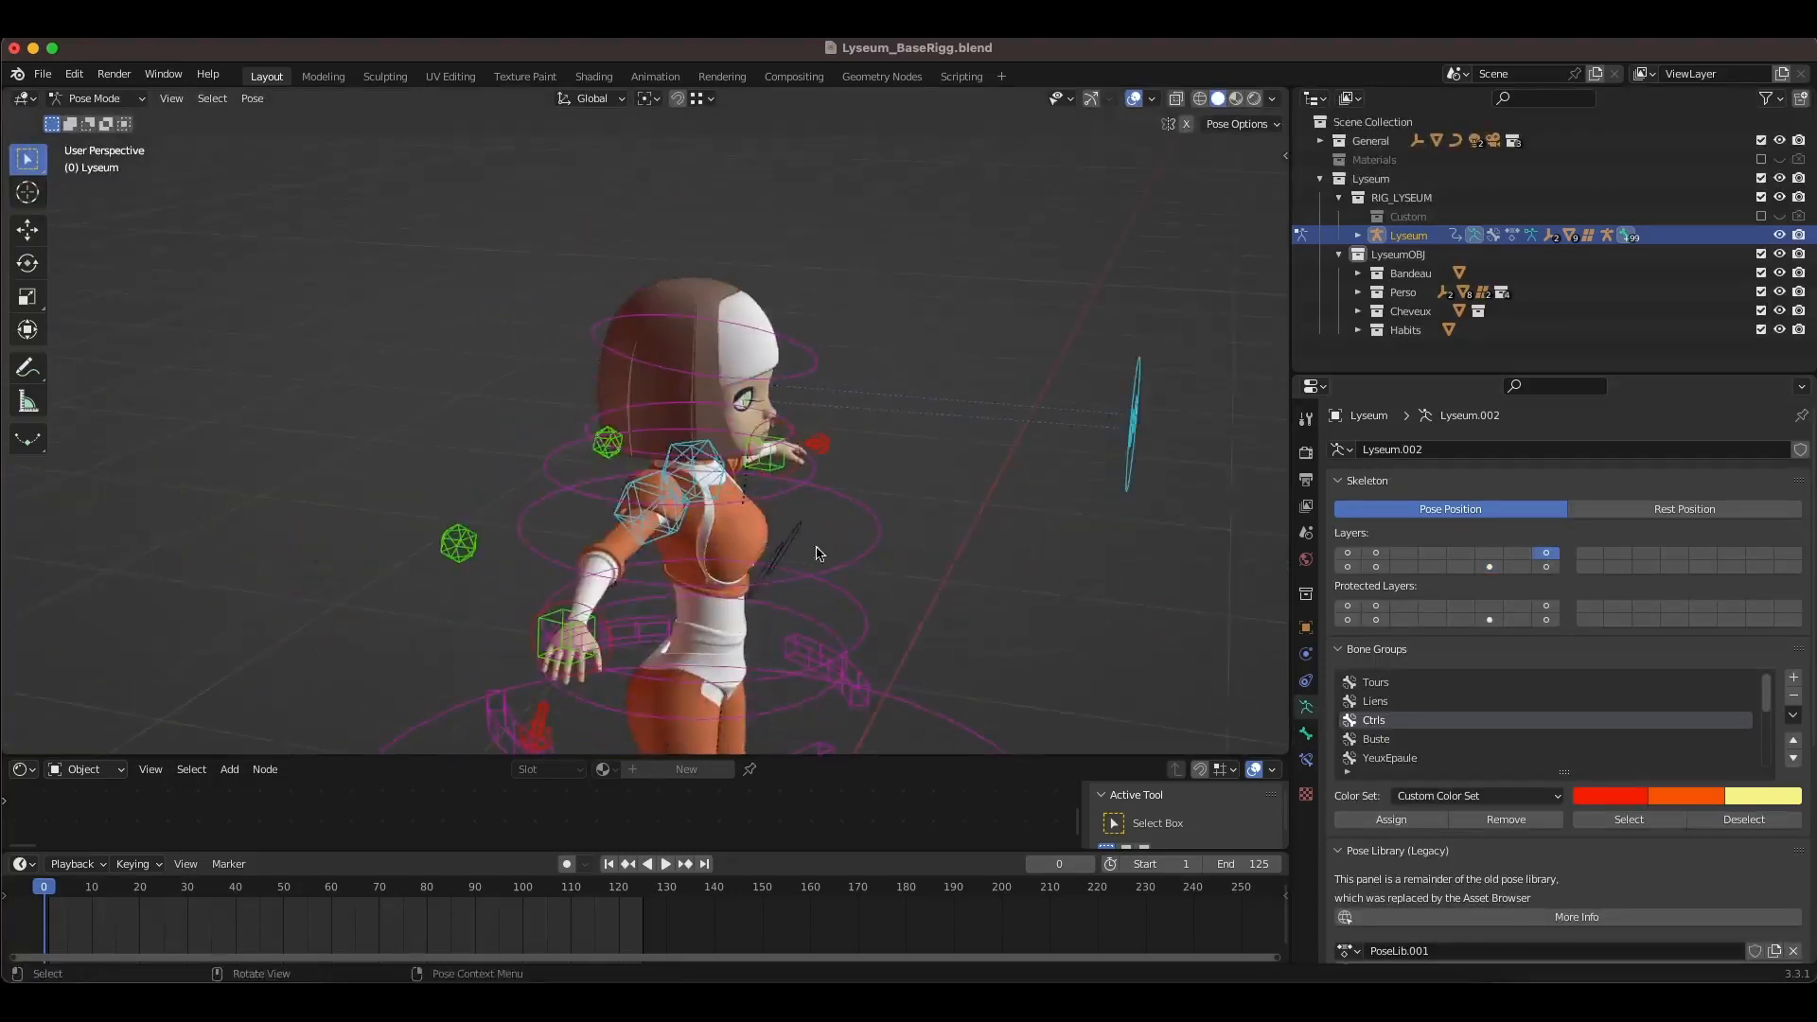
pyautogui.scroll(-3, 978, 407)
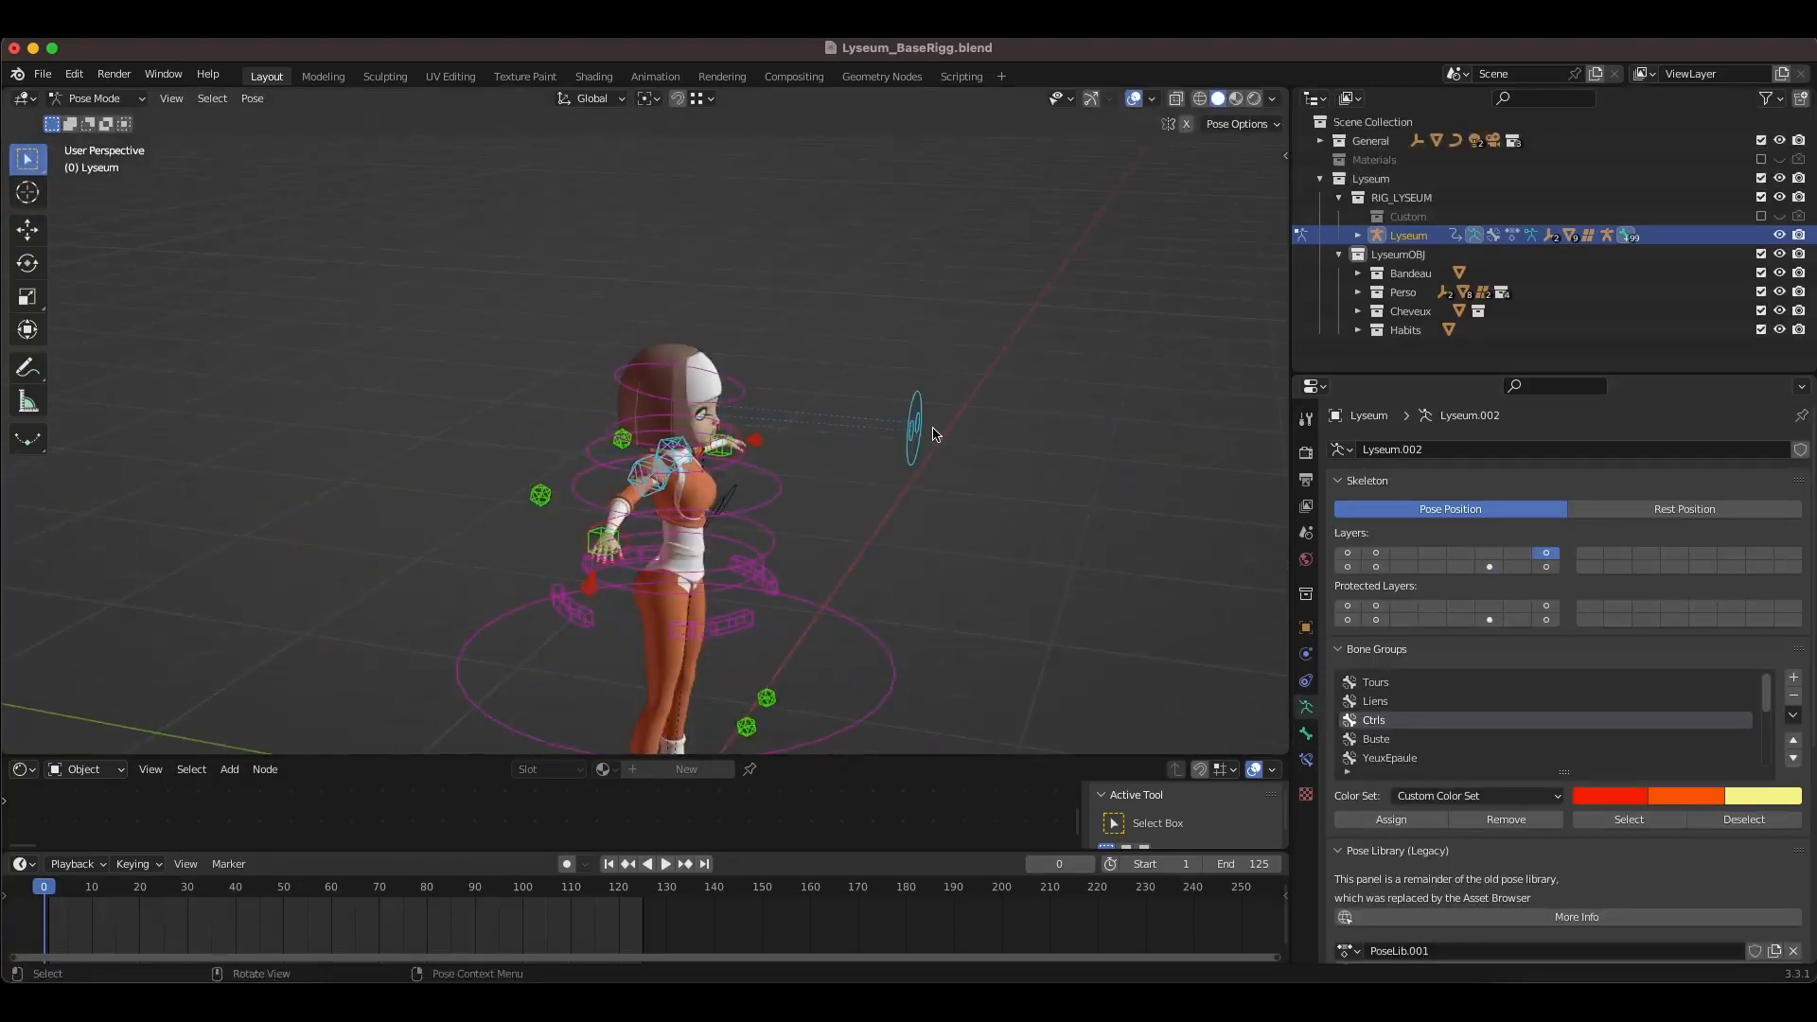
# Step: Try moving the large Regard gaze control in front of the face to show how it steers both eyes
pyautogui.moveTo(905, 434)
pyautogui.mouseDown(button='middle')
pyautogui.moveTo(873, 405)
pyautogui.moveTo(873, 422)
pyautogui.mouseUp(button='middle')
pyautogui.scroll(3, 928, 405)
pyautogui.click(948, 429)
pyautogui.scroll(3, 948, 428)
pyautogui.press('g')
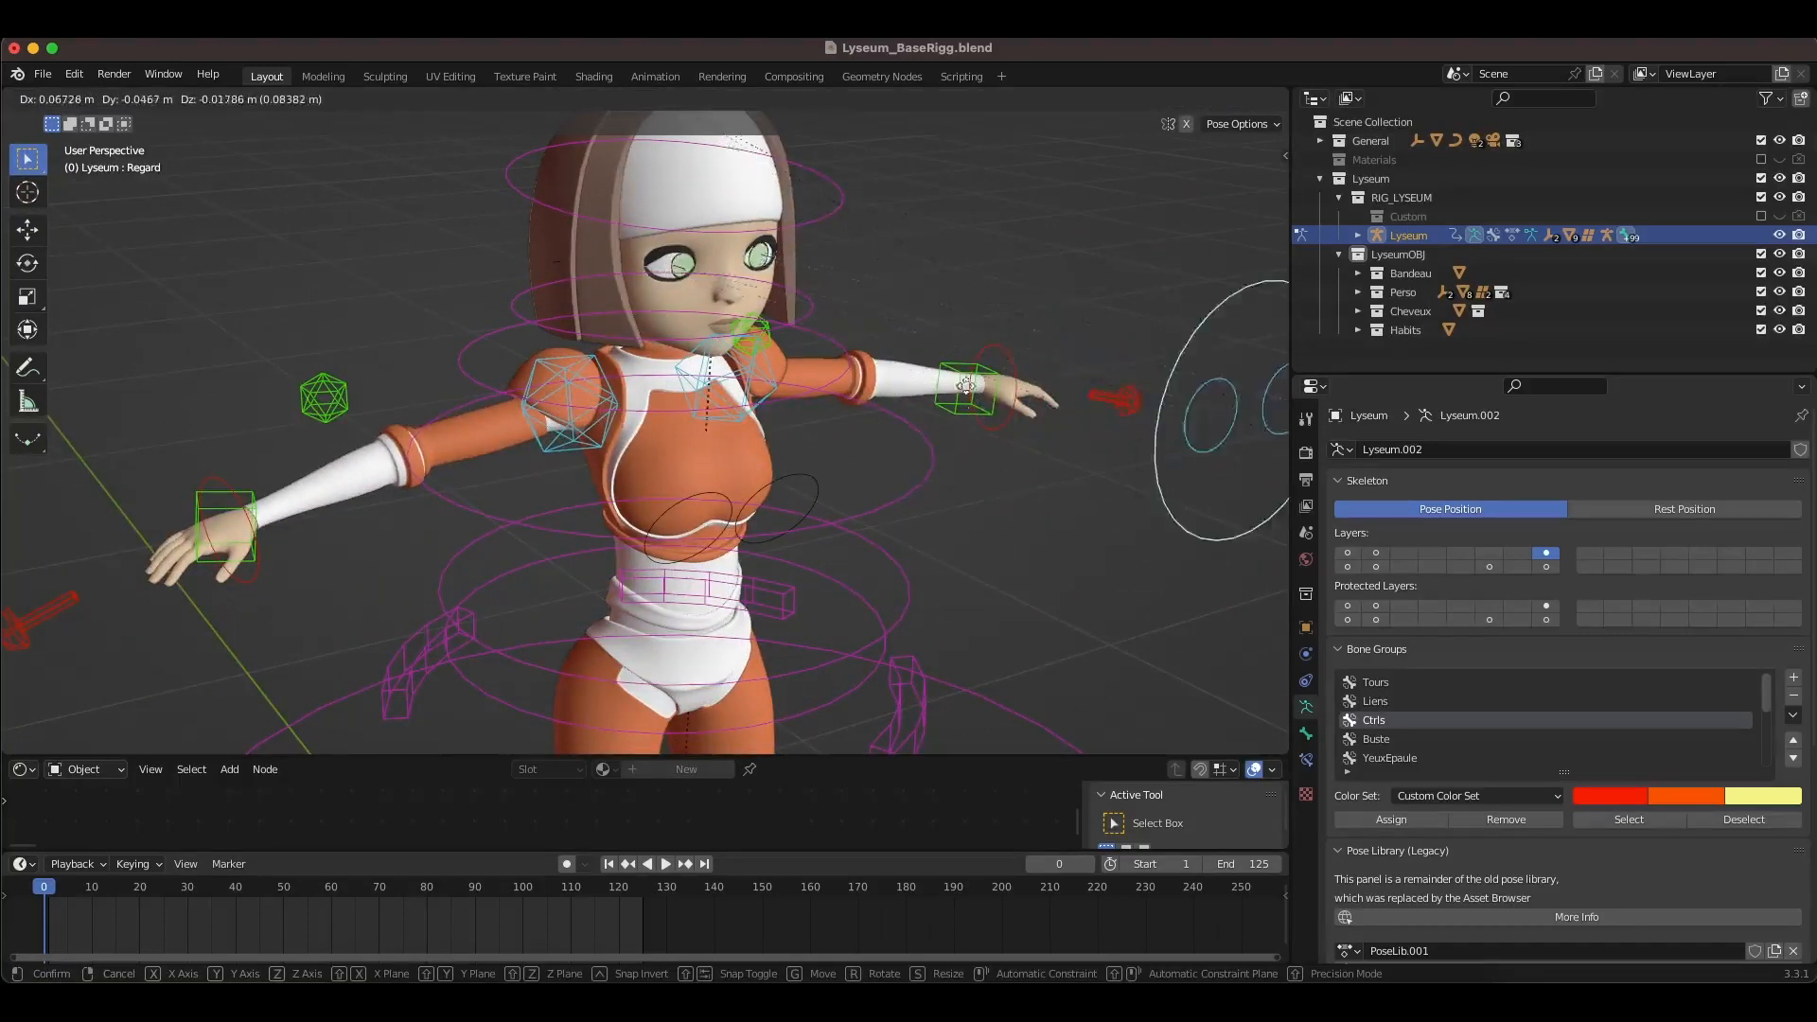
pyautogui.click(1087, 437)
# Step: Try moving the Regard Oeil.L control to show how it steers the left eye alone
pyautogui.moveTo(1084, 441); pyautogui.dragTo(977, 366, button='middle')
pyautogui.click(977, 328)
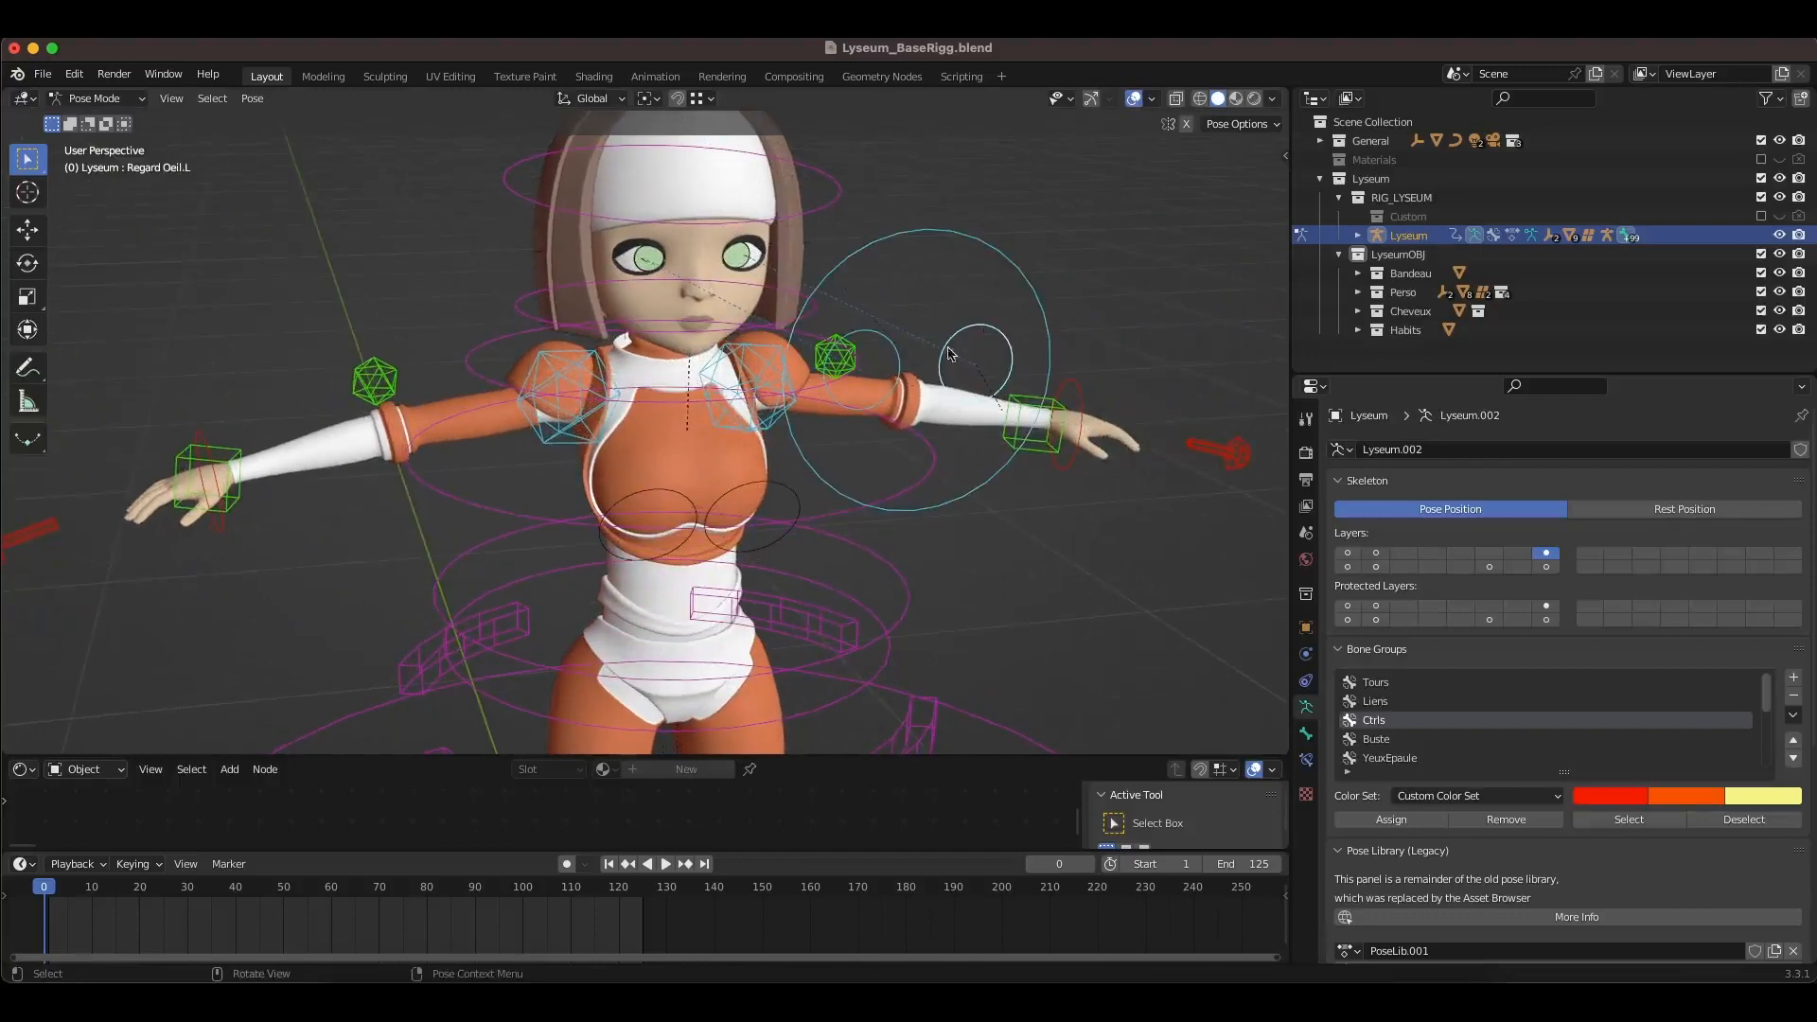
pyautogui.press('g')
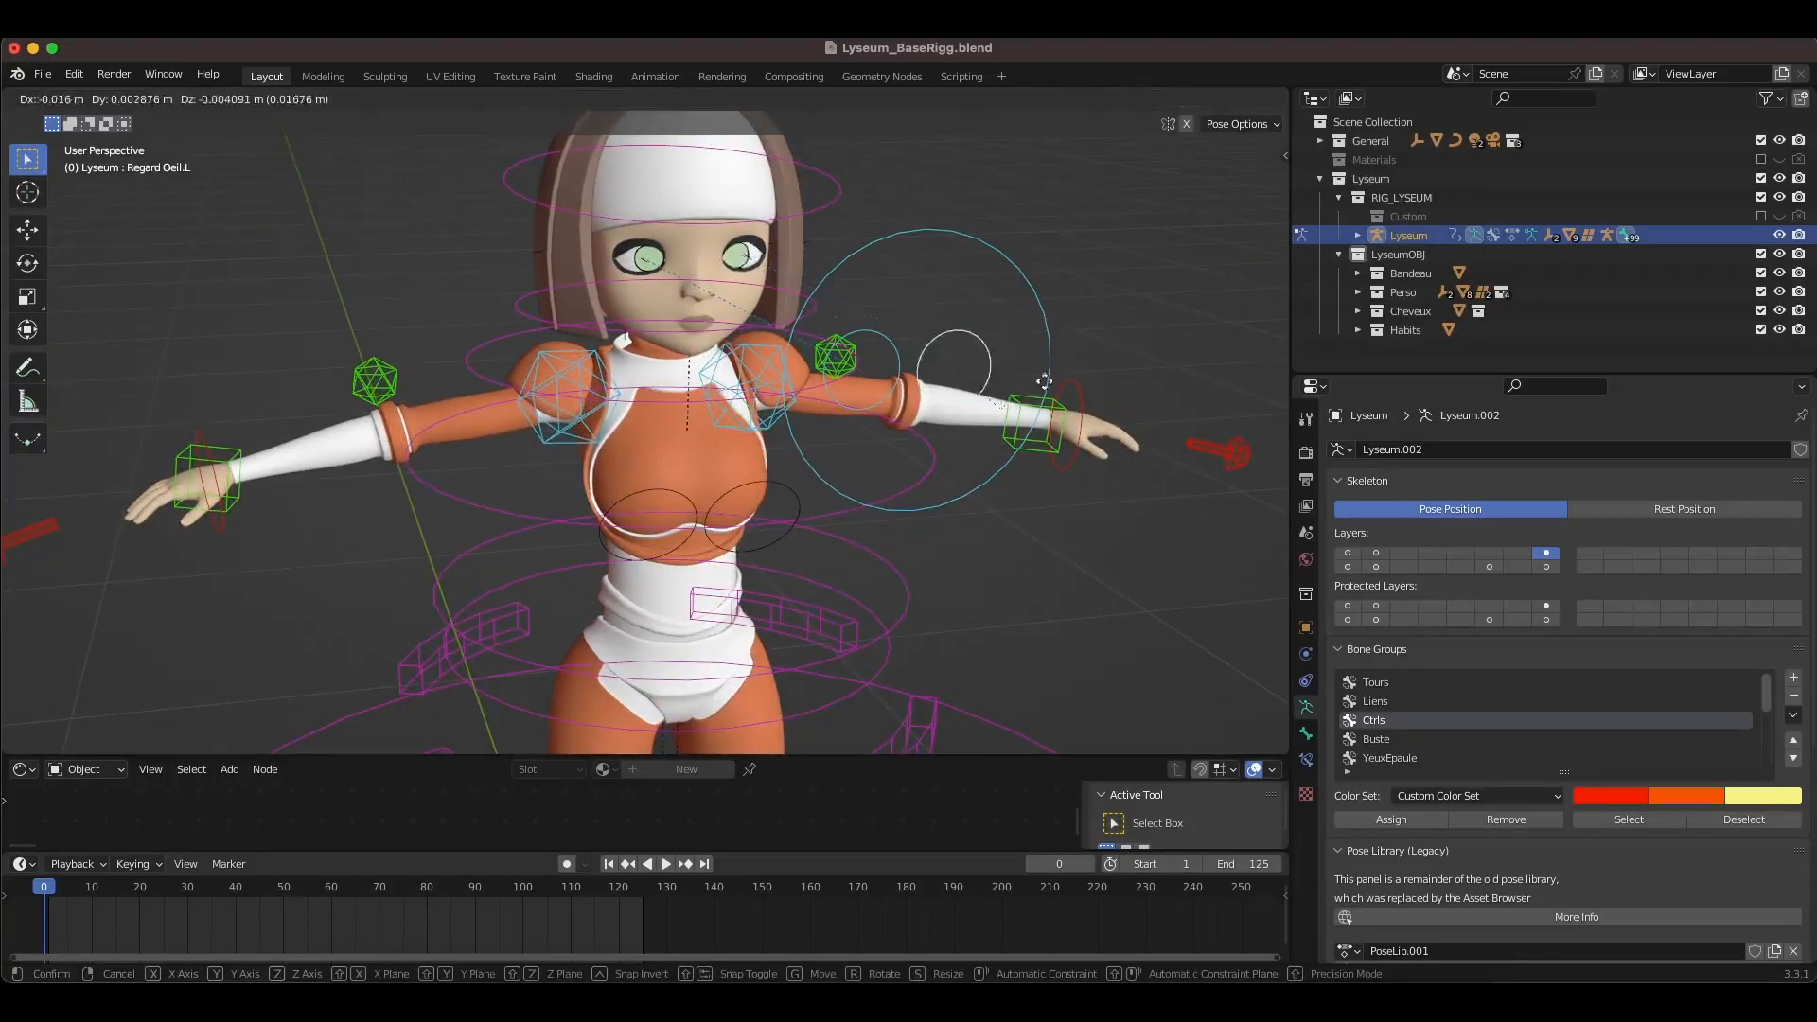
pyautogui.click(1048, 346)
# Step: Try a trackball rotation of the Ctrl_Torse001 ring around the chest
pyautogui.moveTo(1049, 347); pyautogui.dragTo(880, 495, button='middle')
pyautogui.click(879, 499)
pyautogui.press('r')
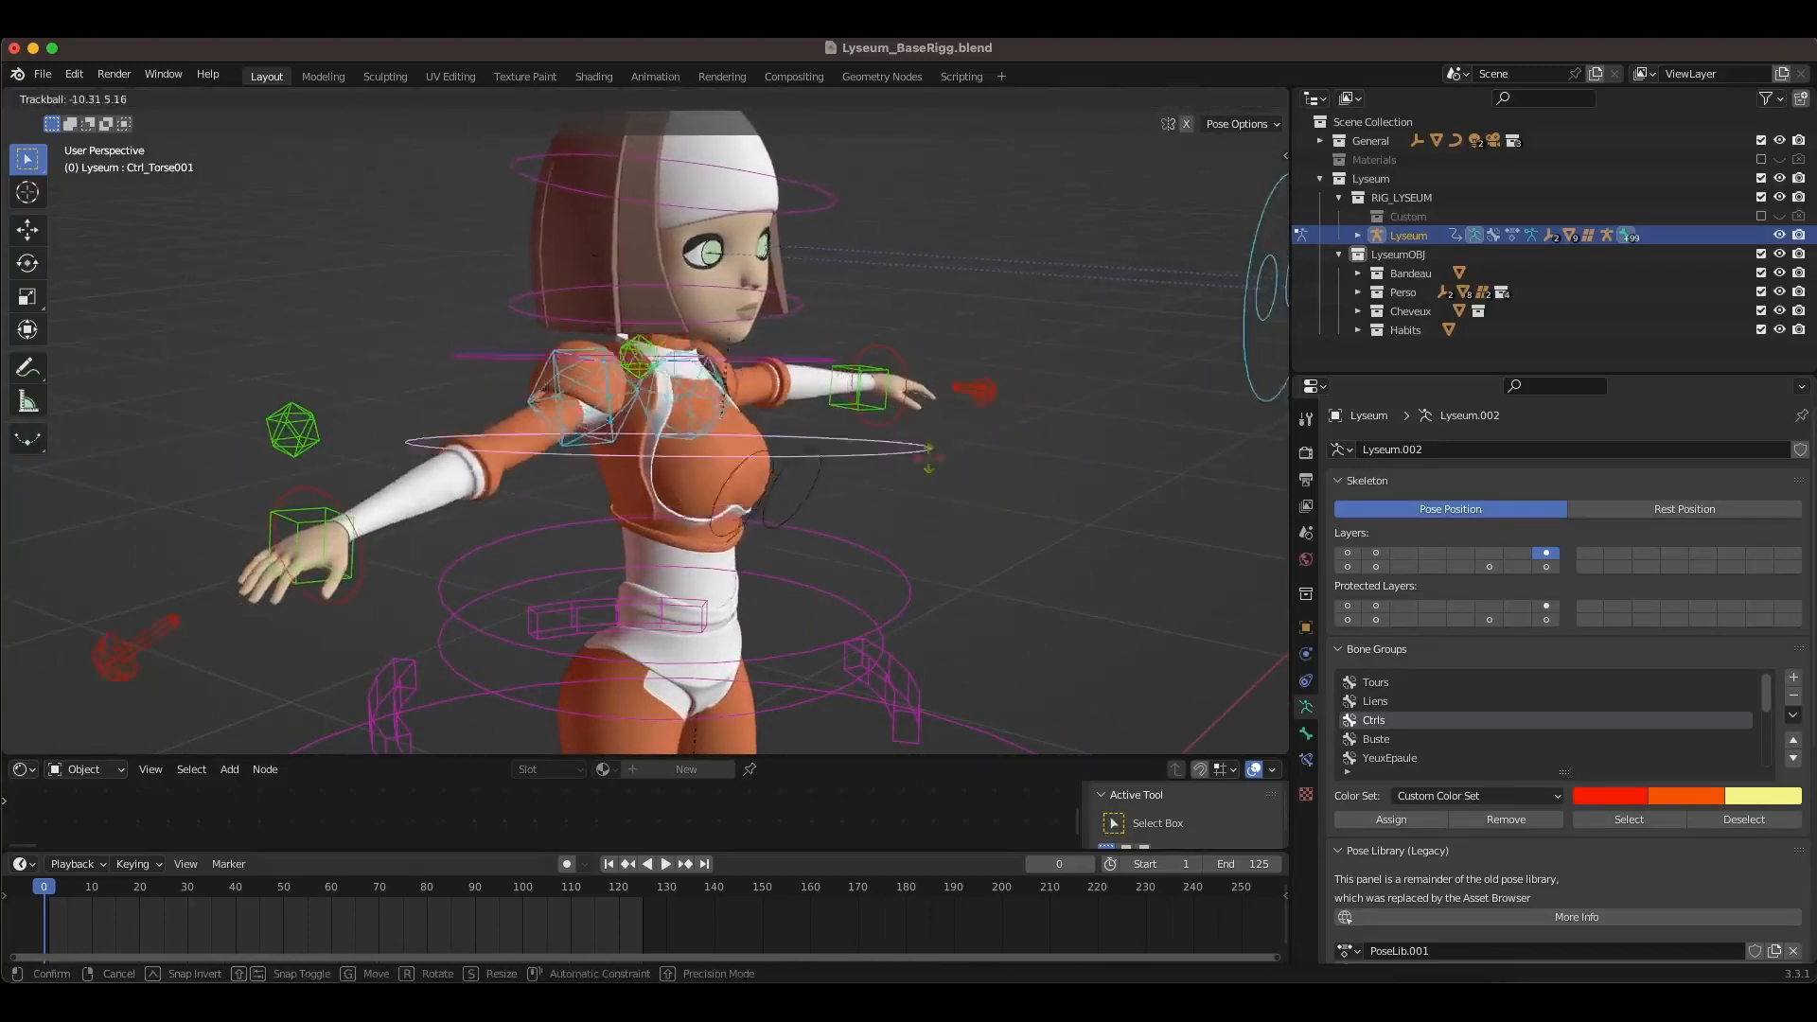
pyautogui.click(933, 554)
# Step: Try a trackball rotation of the Ctrl_Buste001 ring around the waist
pyautogui.click(914, 577)
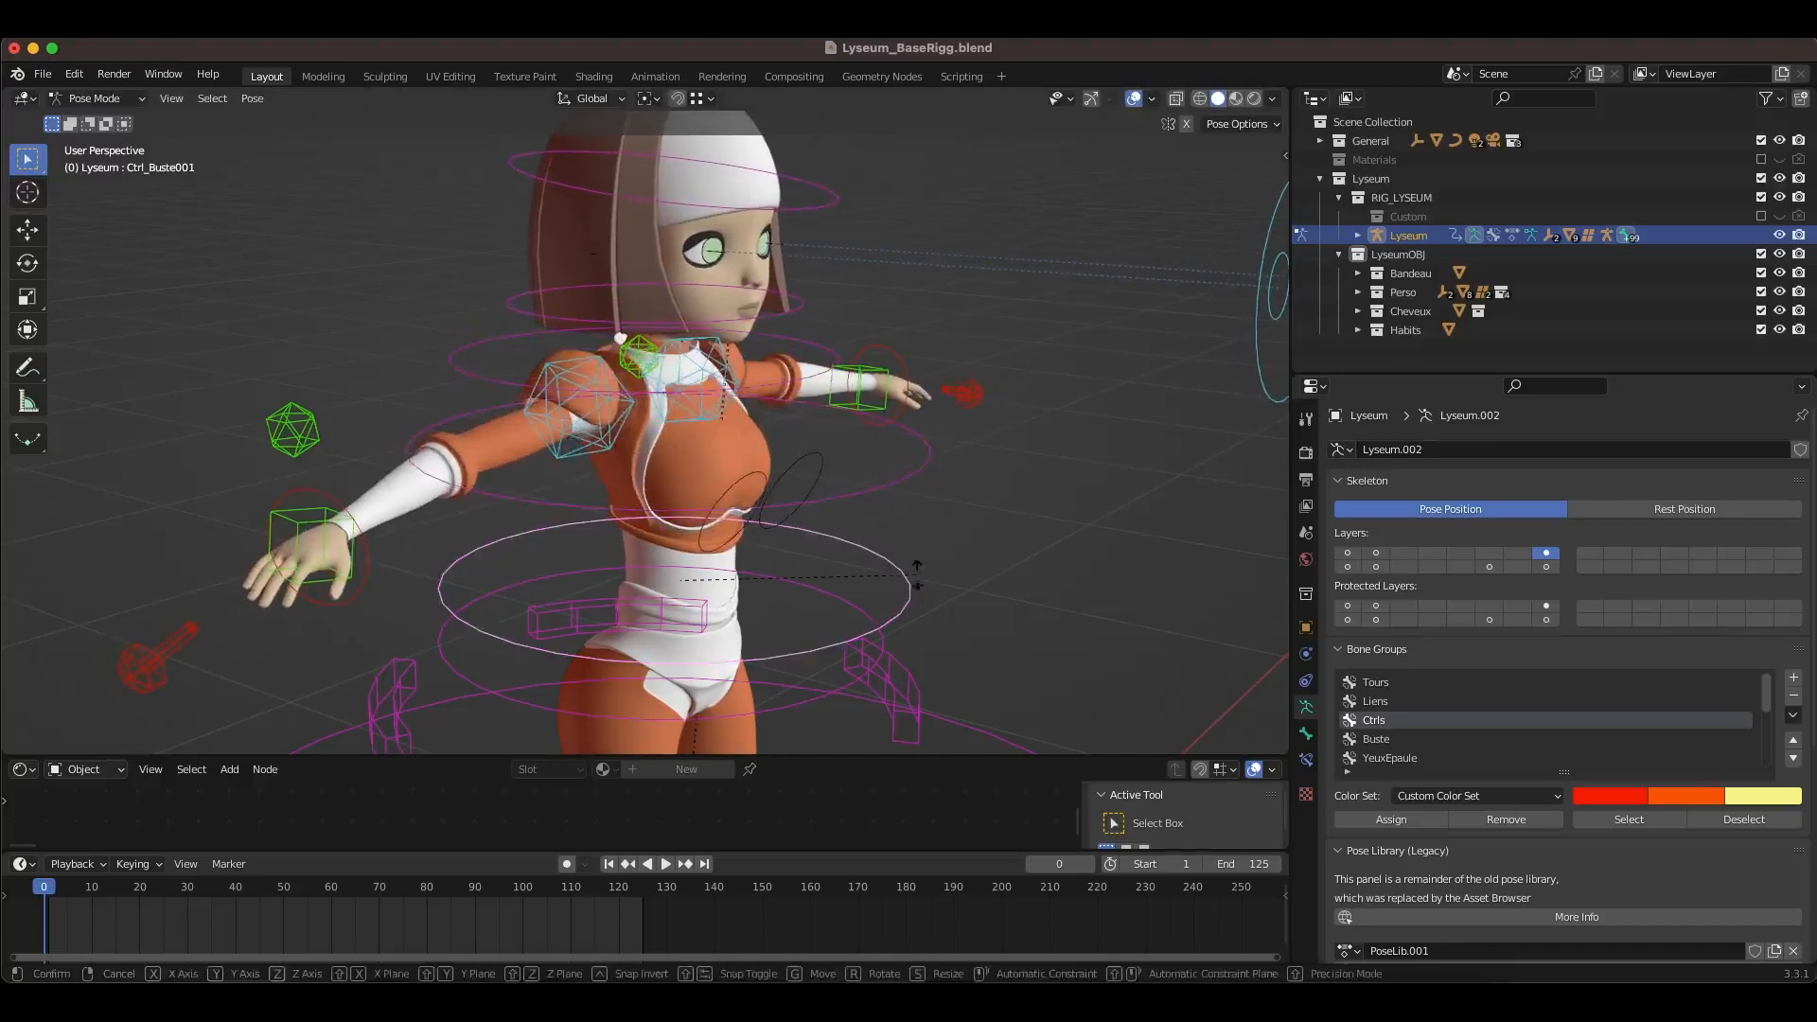
pyautogui.press('r')
pyautogui.press('r')
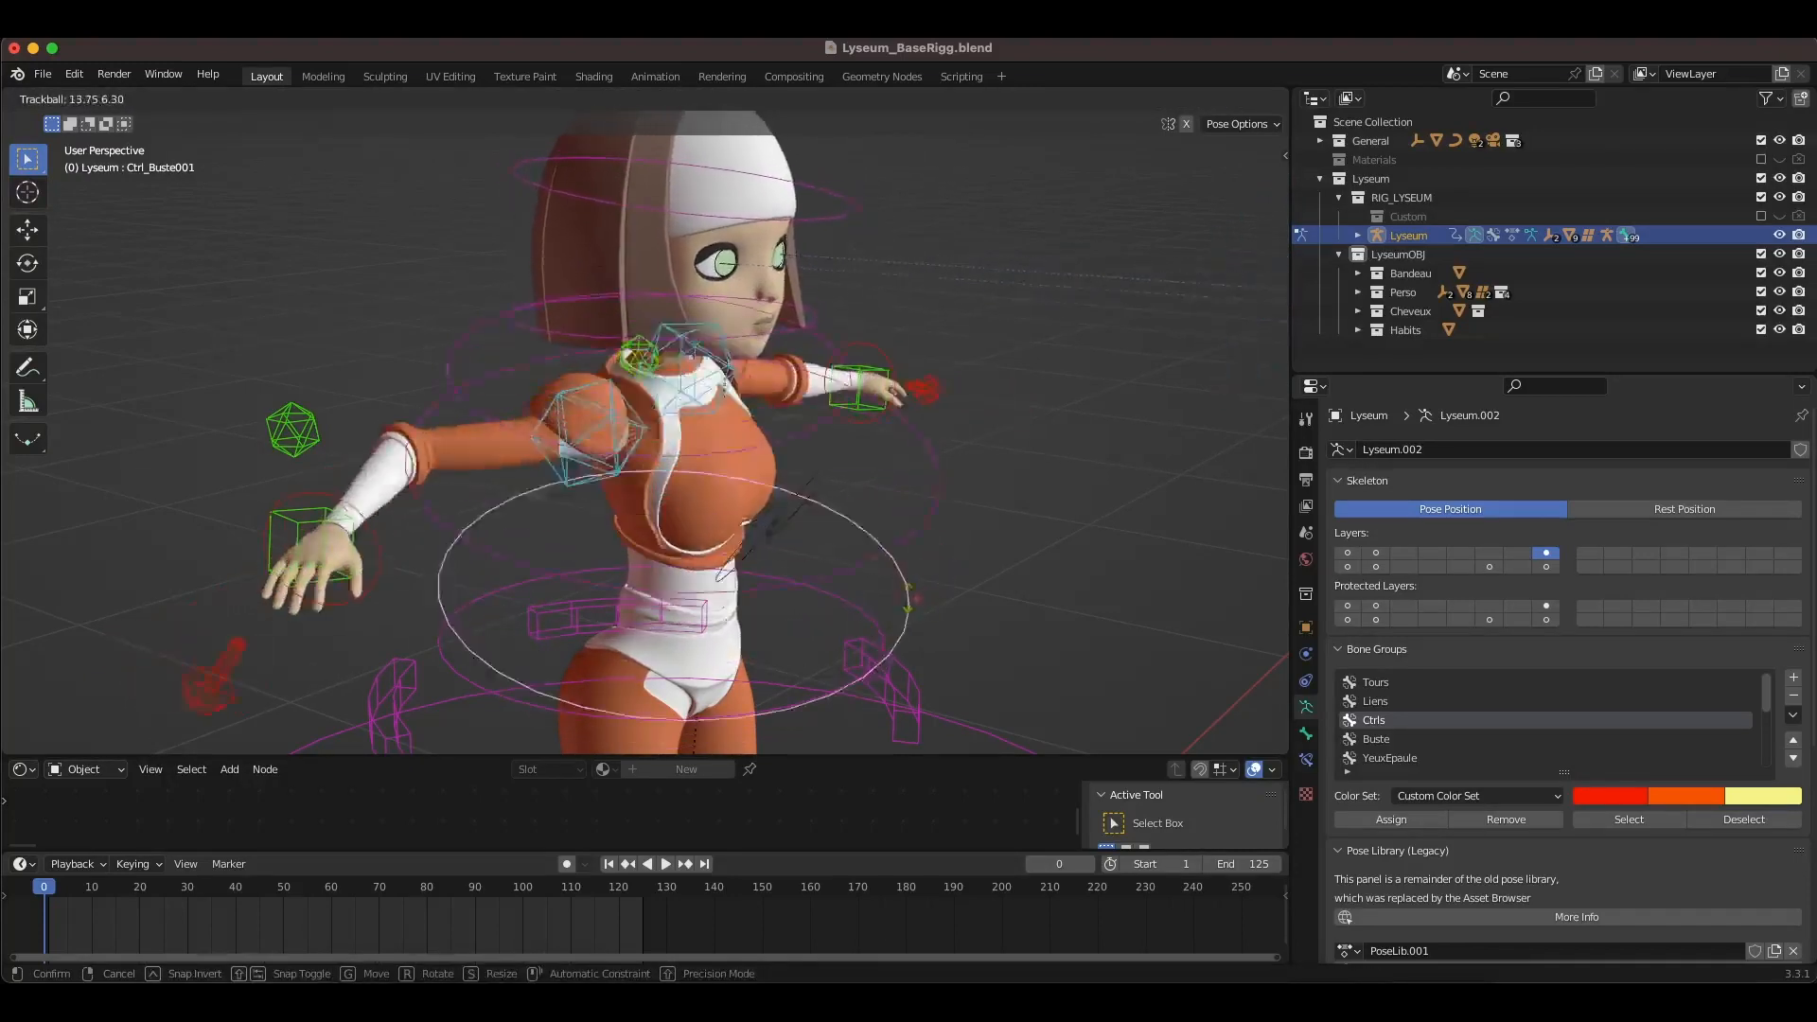
pyautogui.click(847, 512)
# Step: Try rotating the Ctrl_Ventre001 belly ring, first in the view plane and also as a trackball rotation
pyautogui.moveTo(847, 512); pyautogui.dragTo(779, 556, button='middle')
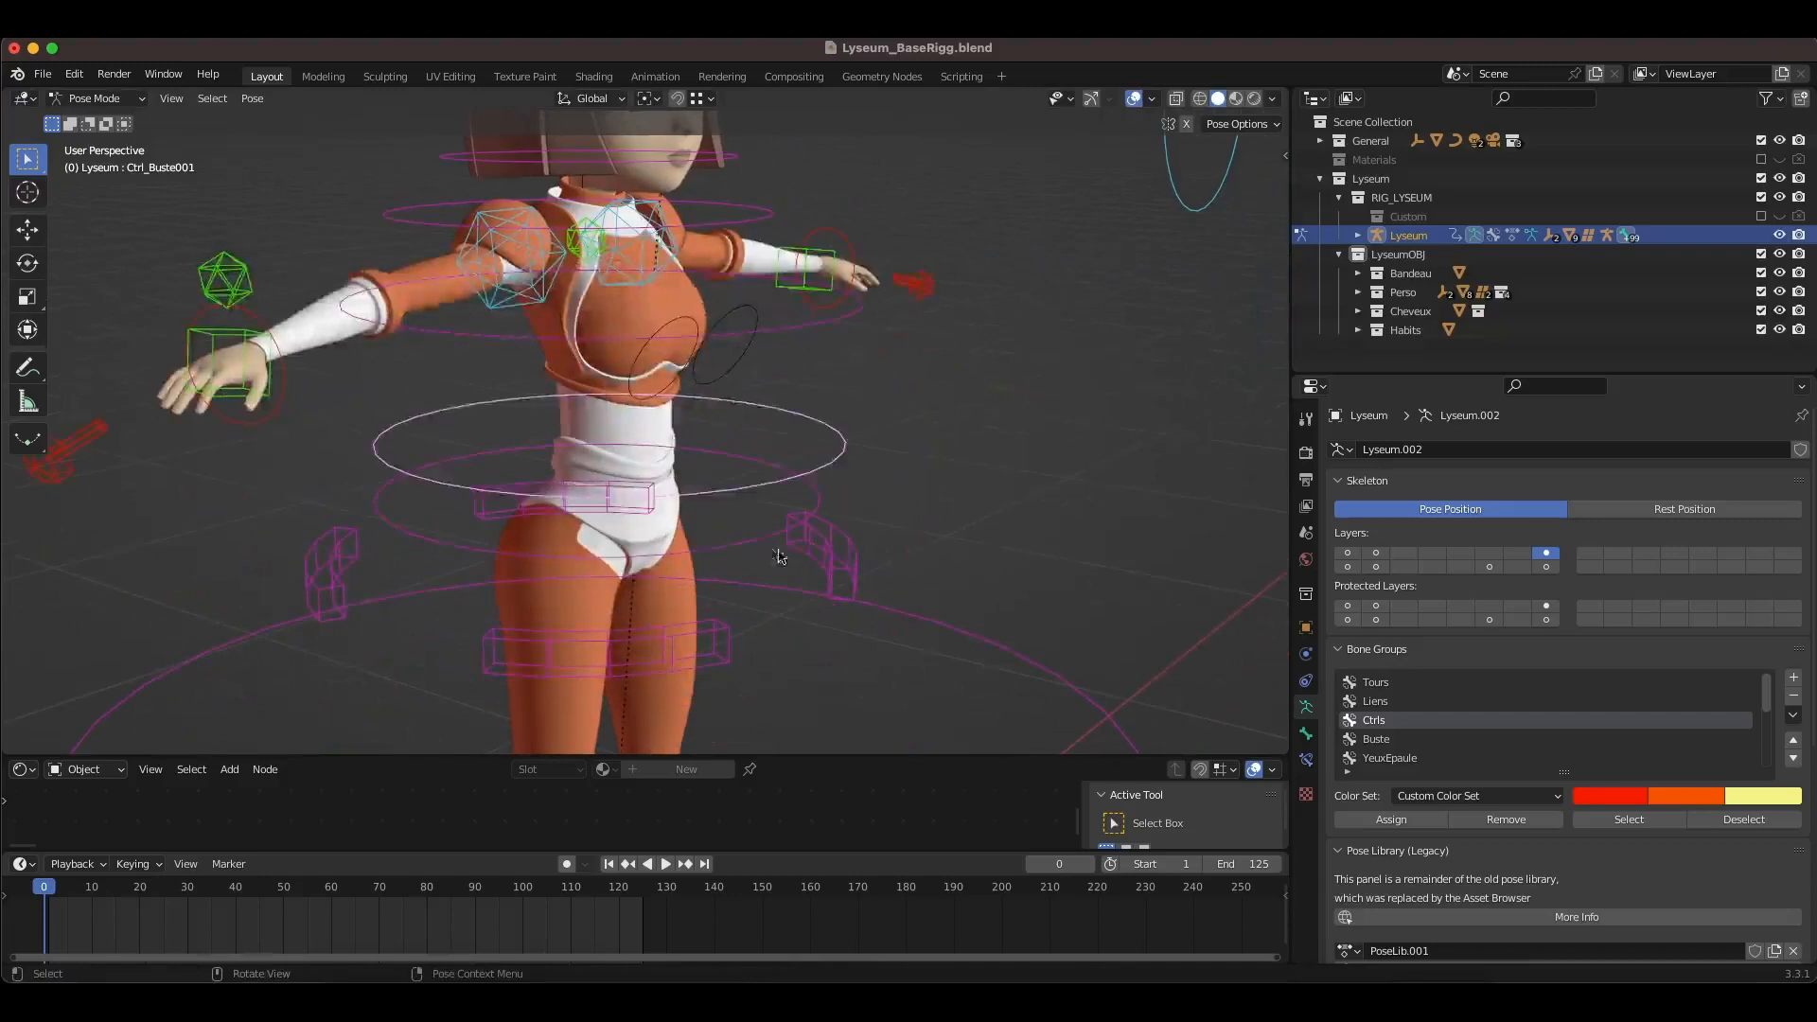
pyautogui.scroll(-3, 799, 560)
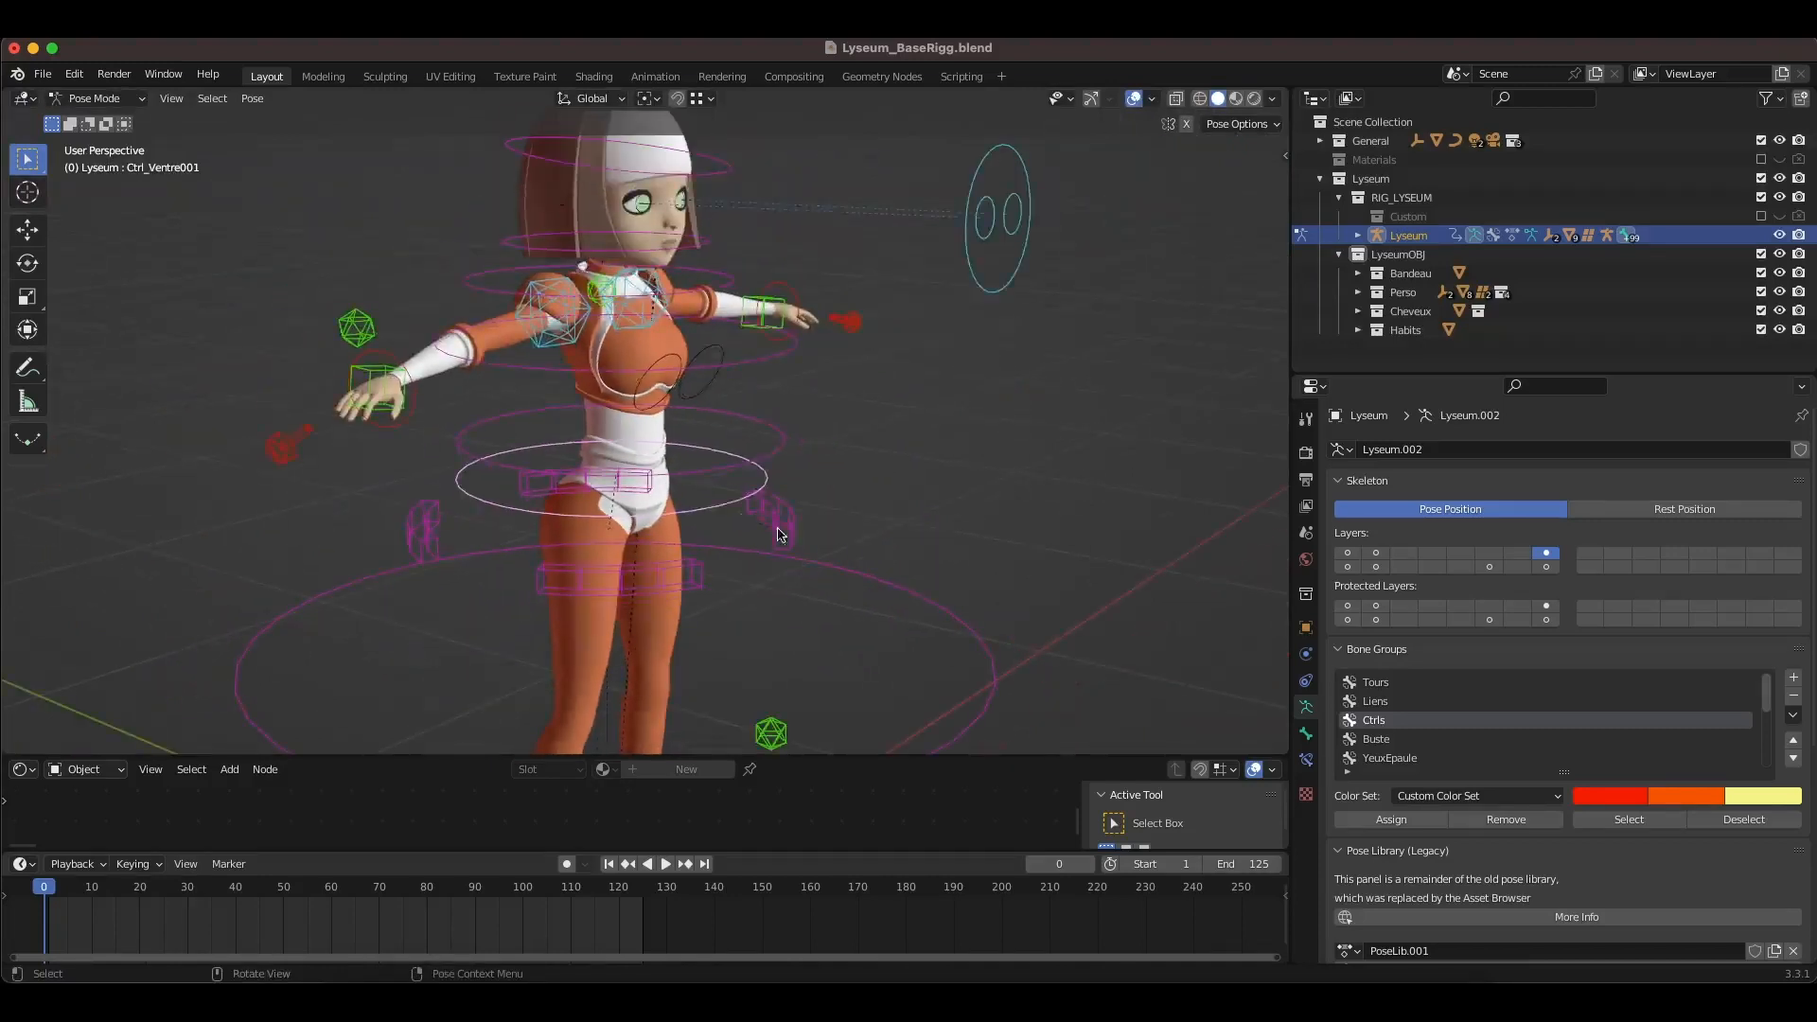
pyautogui.press('r')
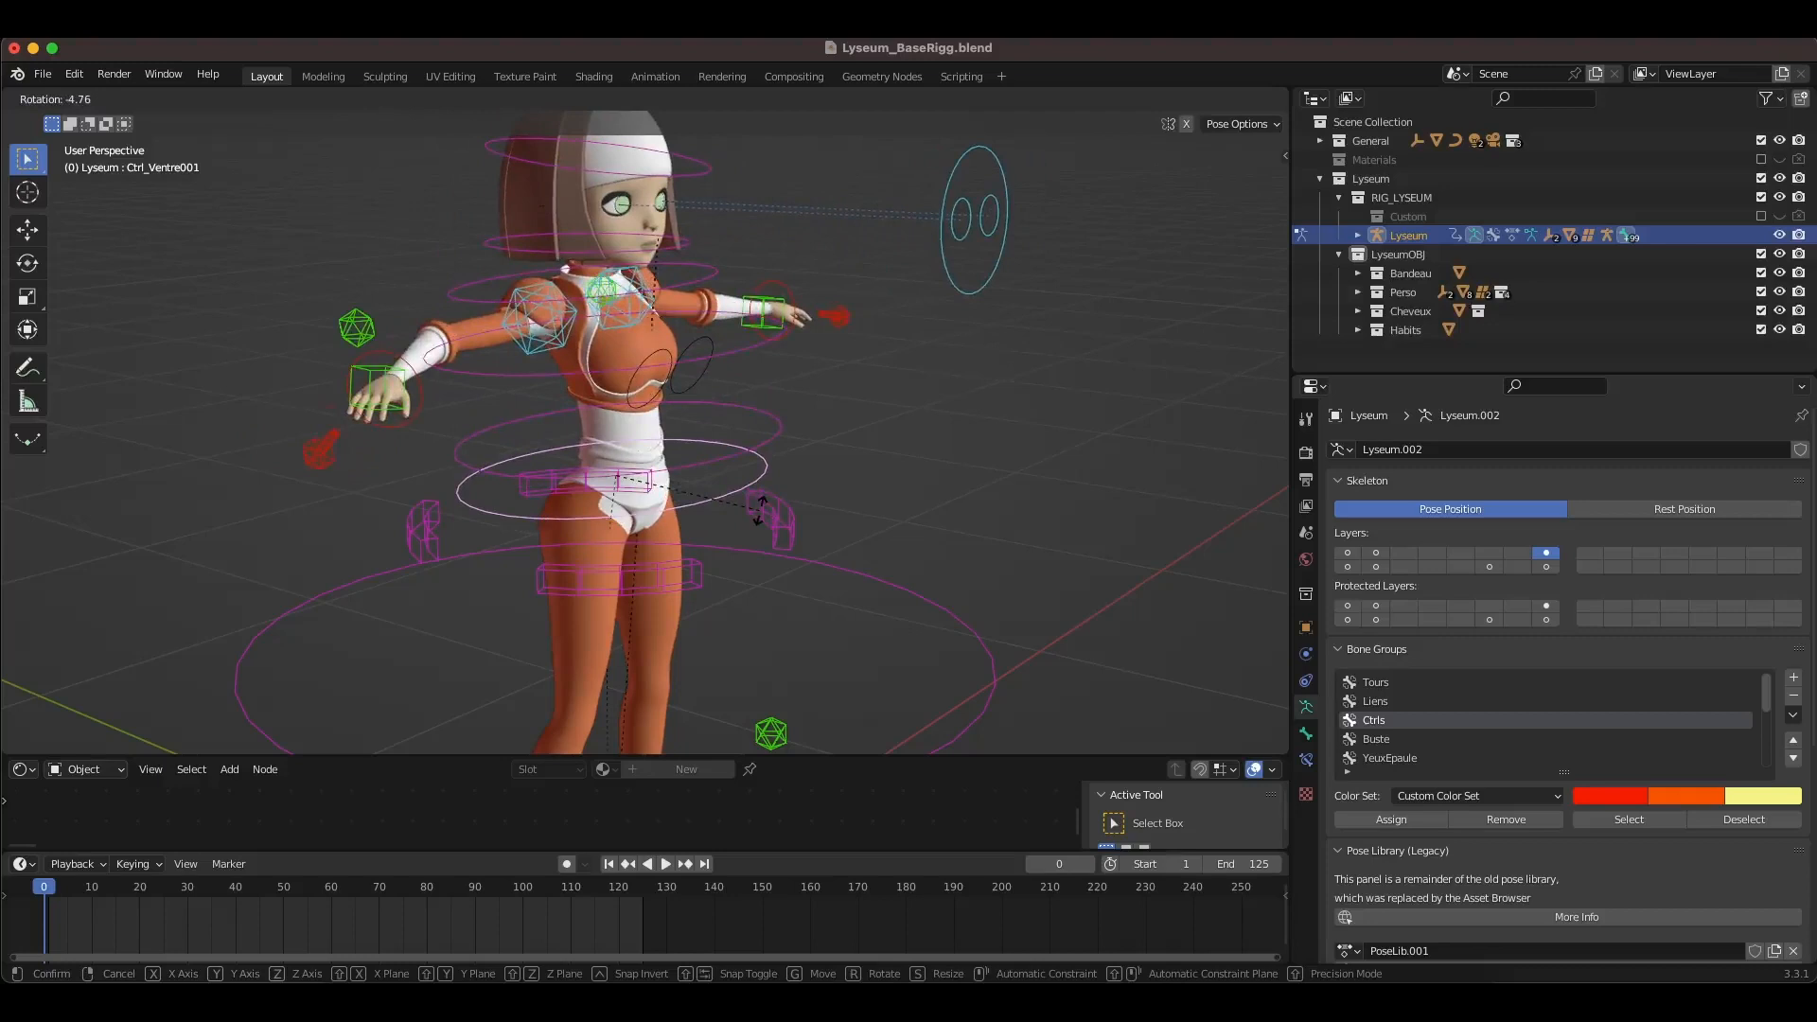
pyautogui.press('r')
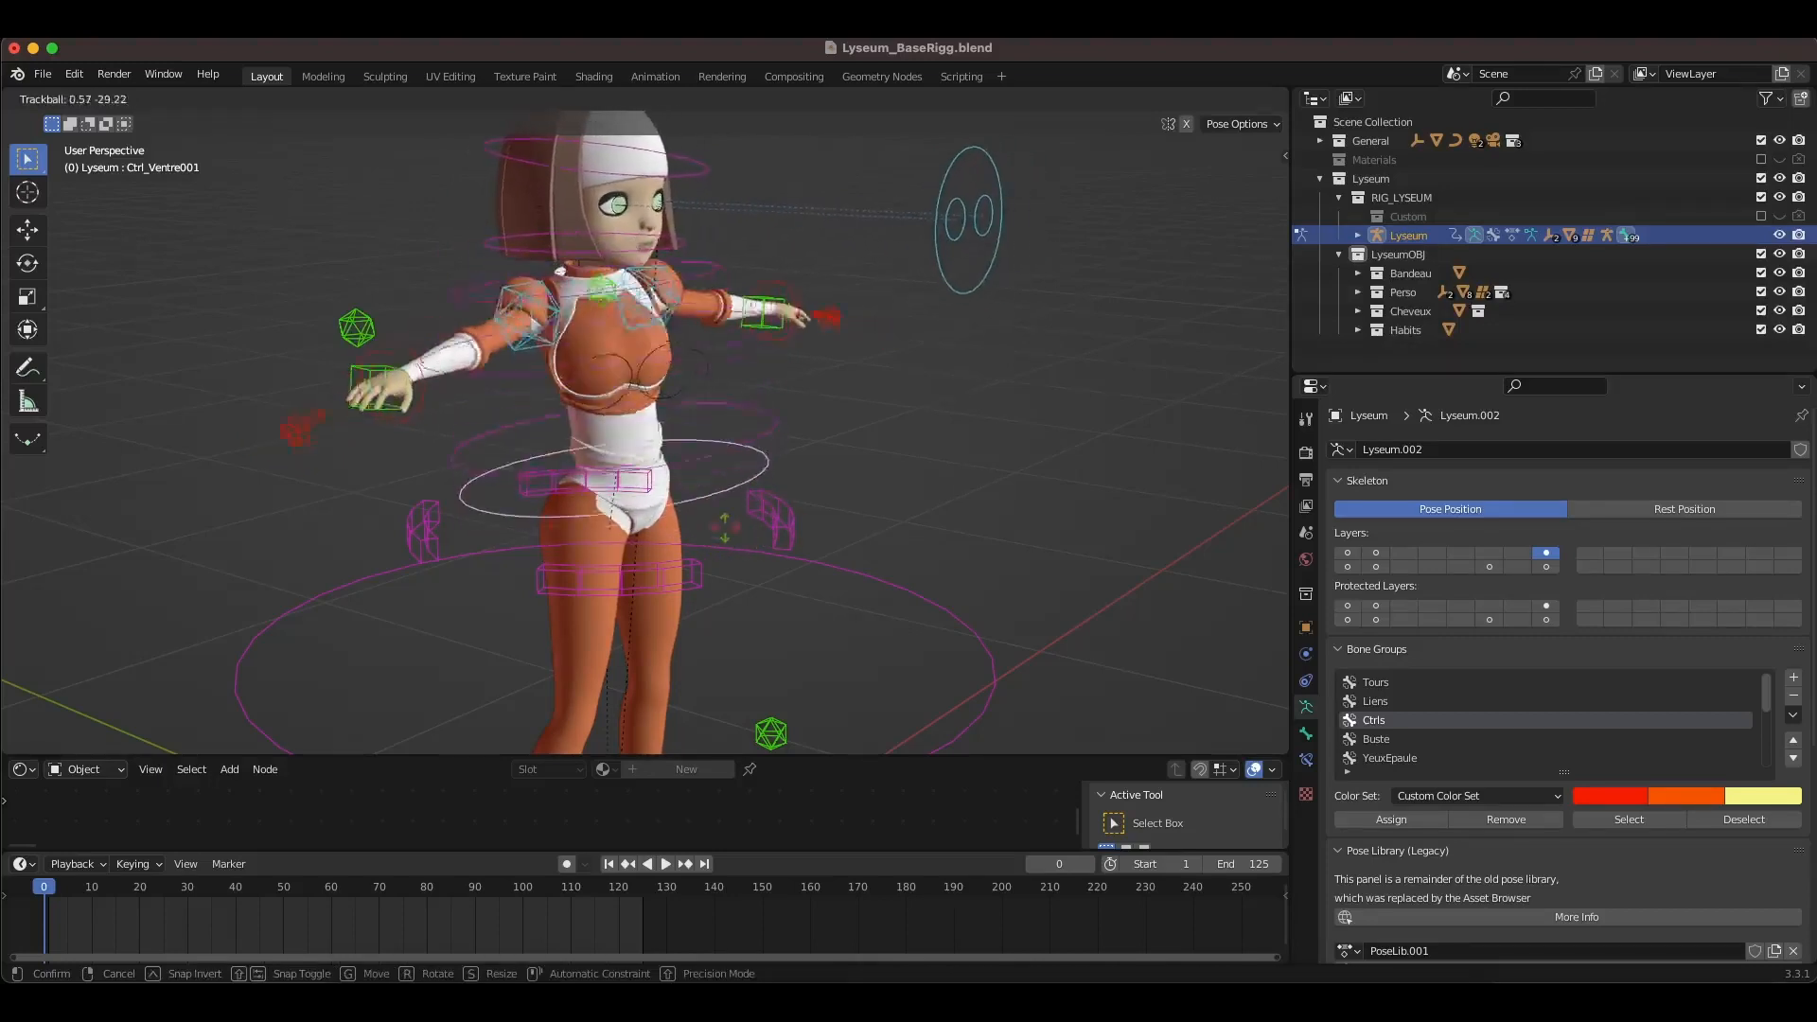
pyautogui.rightClick(743, 532)
# Step: Try rotating the large RotationBuste ring around the legs to show how it bends the whole upper body
pyautogui.scroll(-2, 835, 569)
pyautogui.click(871, 566)
pyautogui.moveTo(870, 566); pyautogui.dragTo(894, 545, button='middle')
pyautogui.press('r')
pyautogui.press('r')
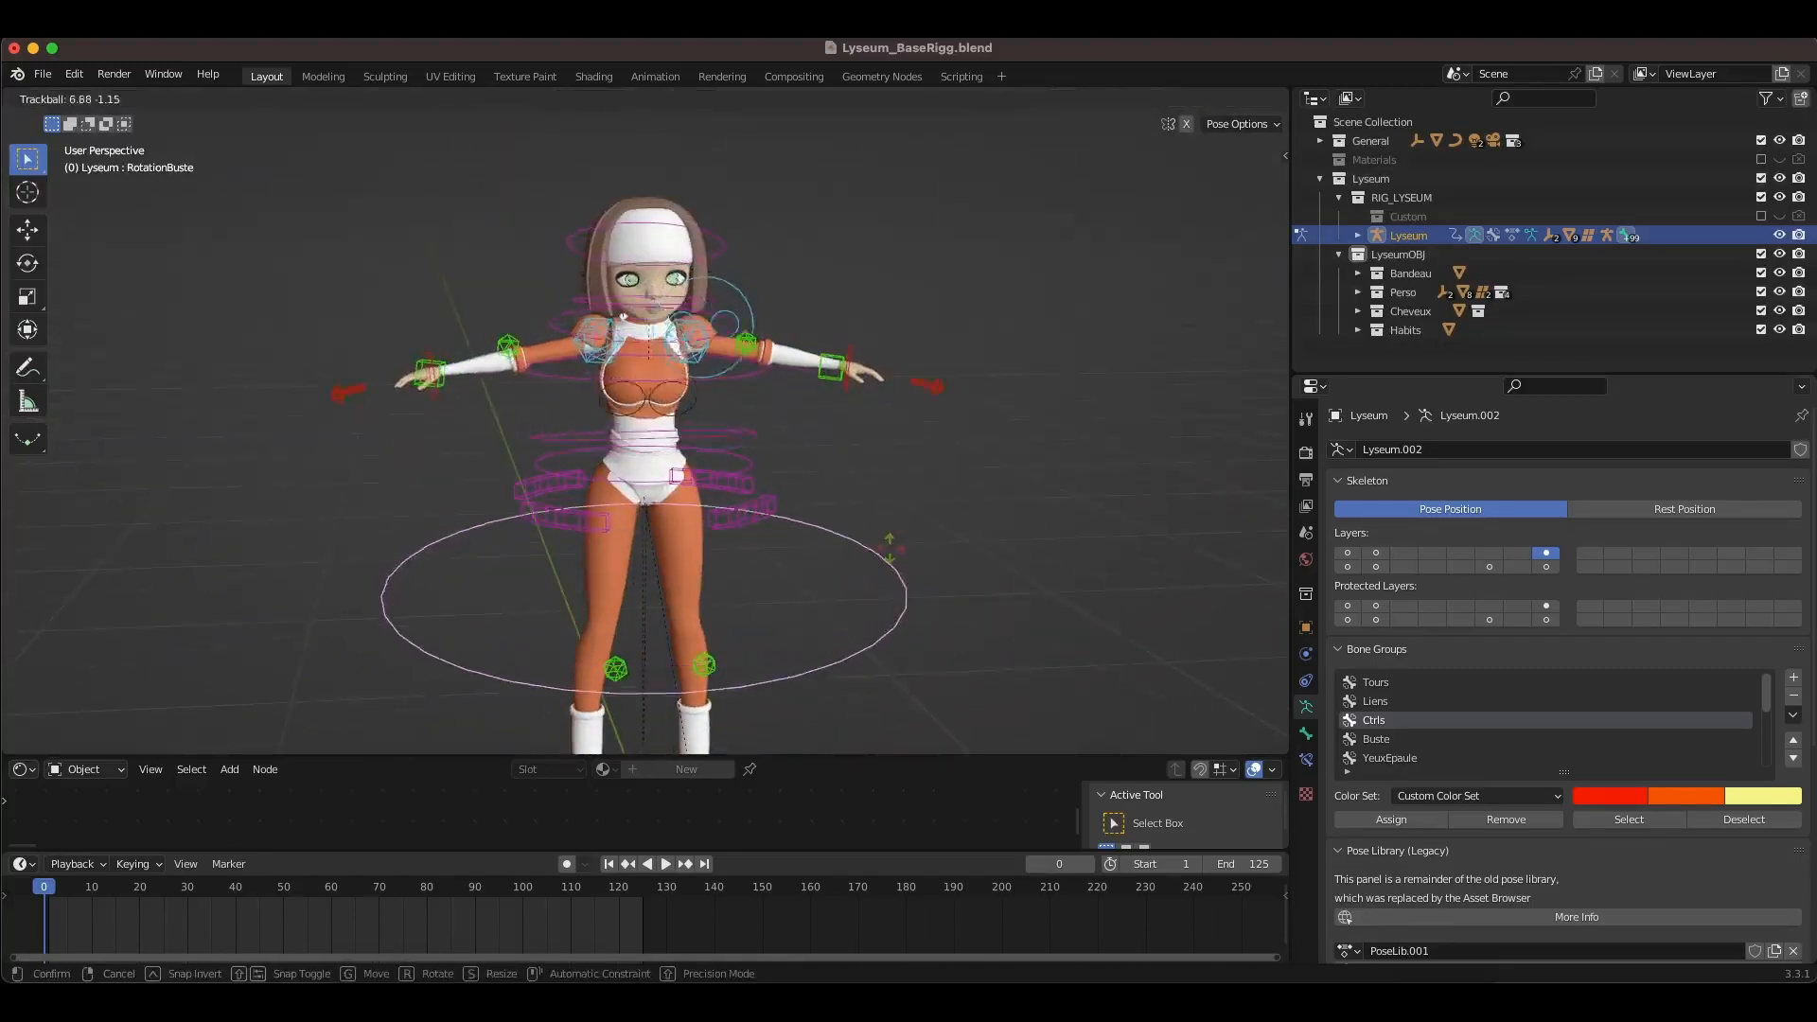
pyautogui.press('r')
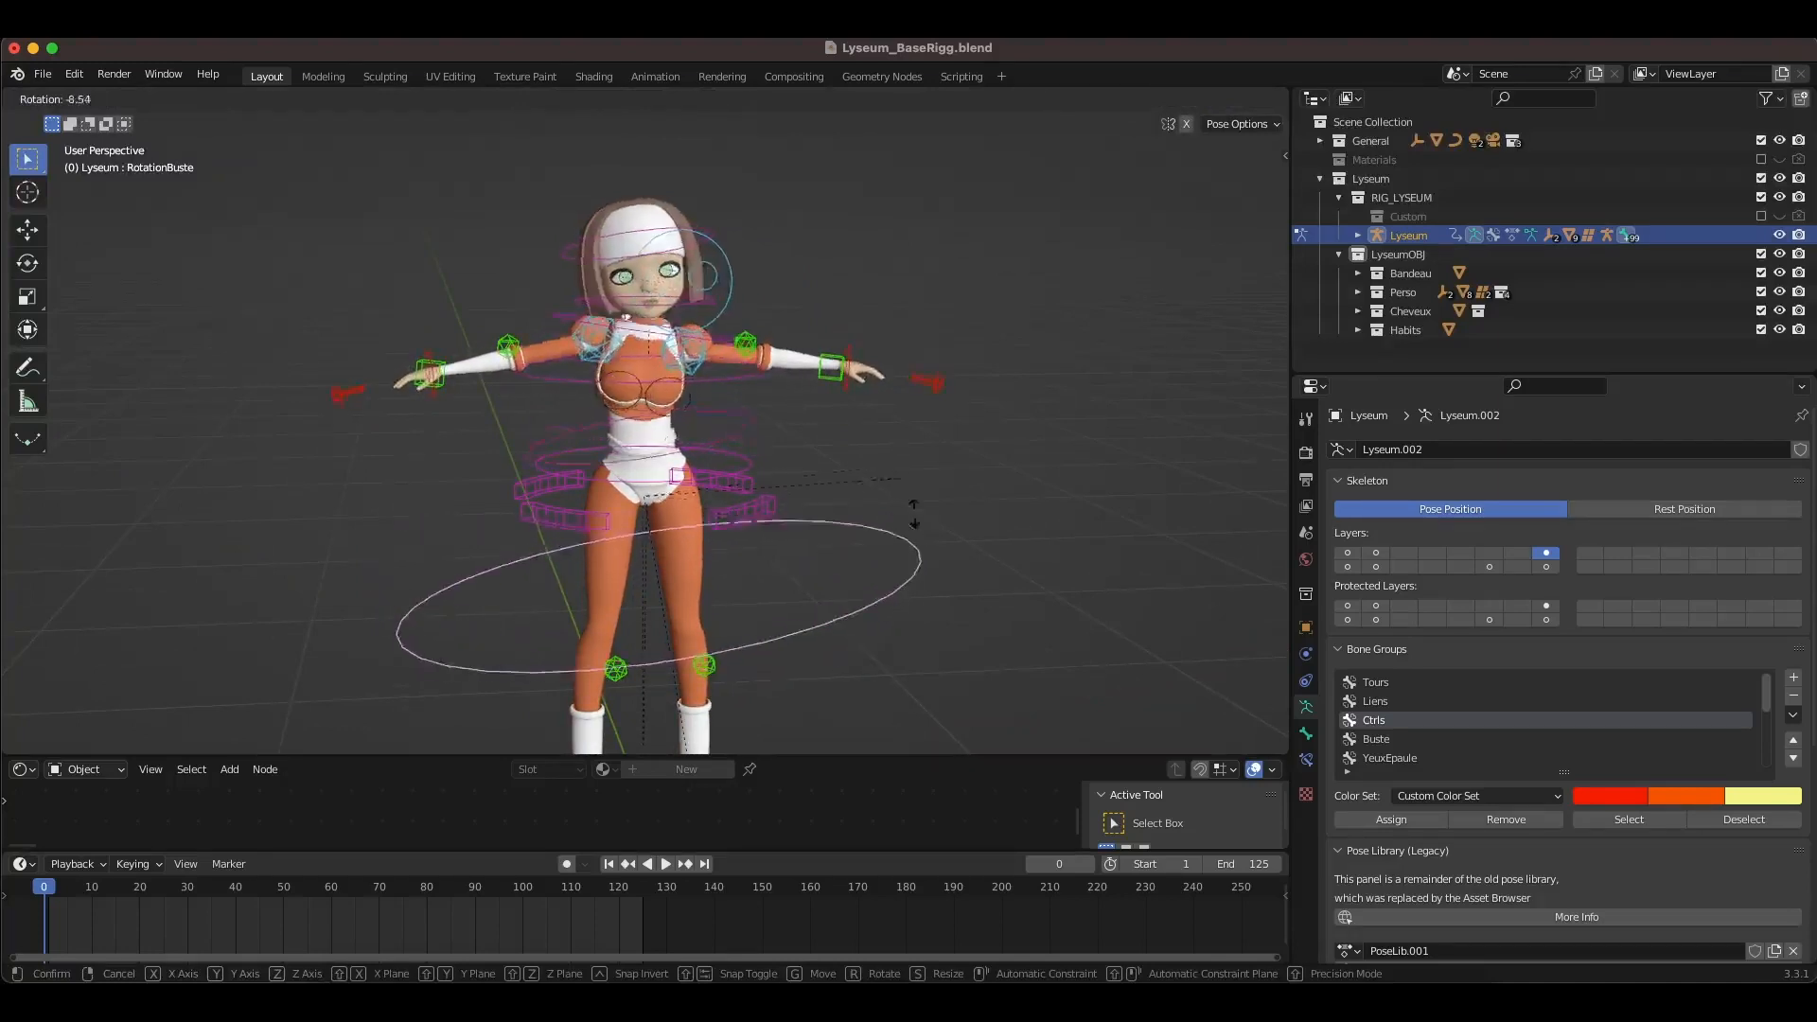
pyautogui.rightClick(902, 537)
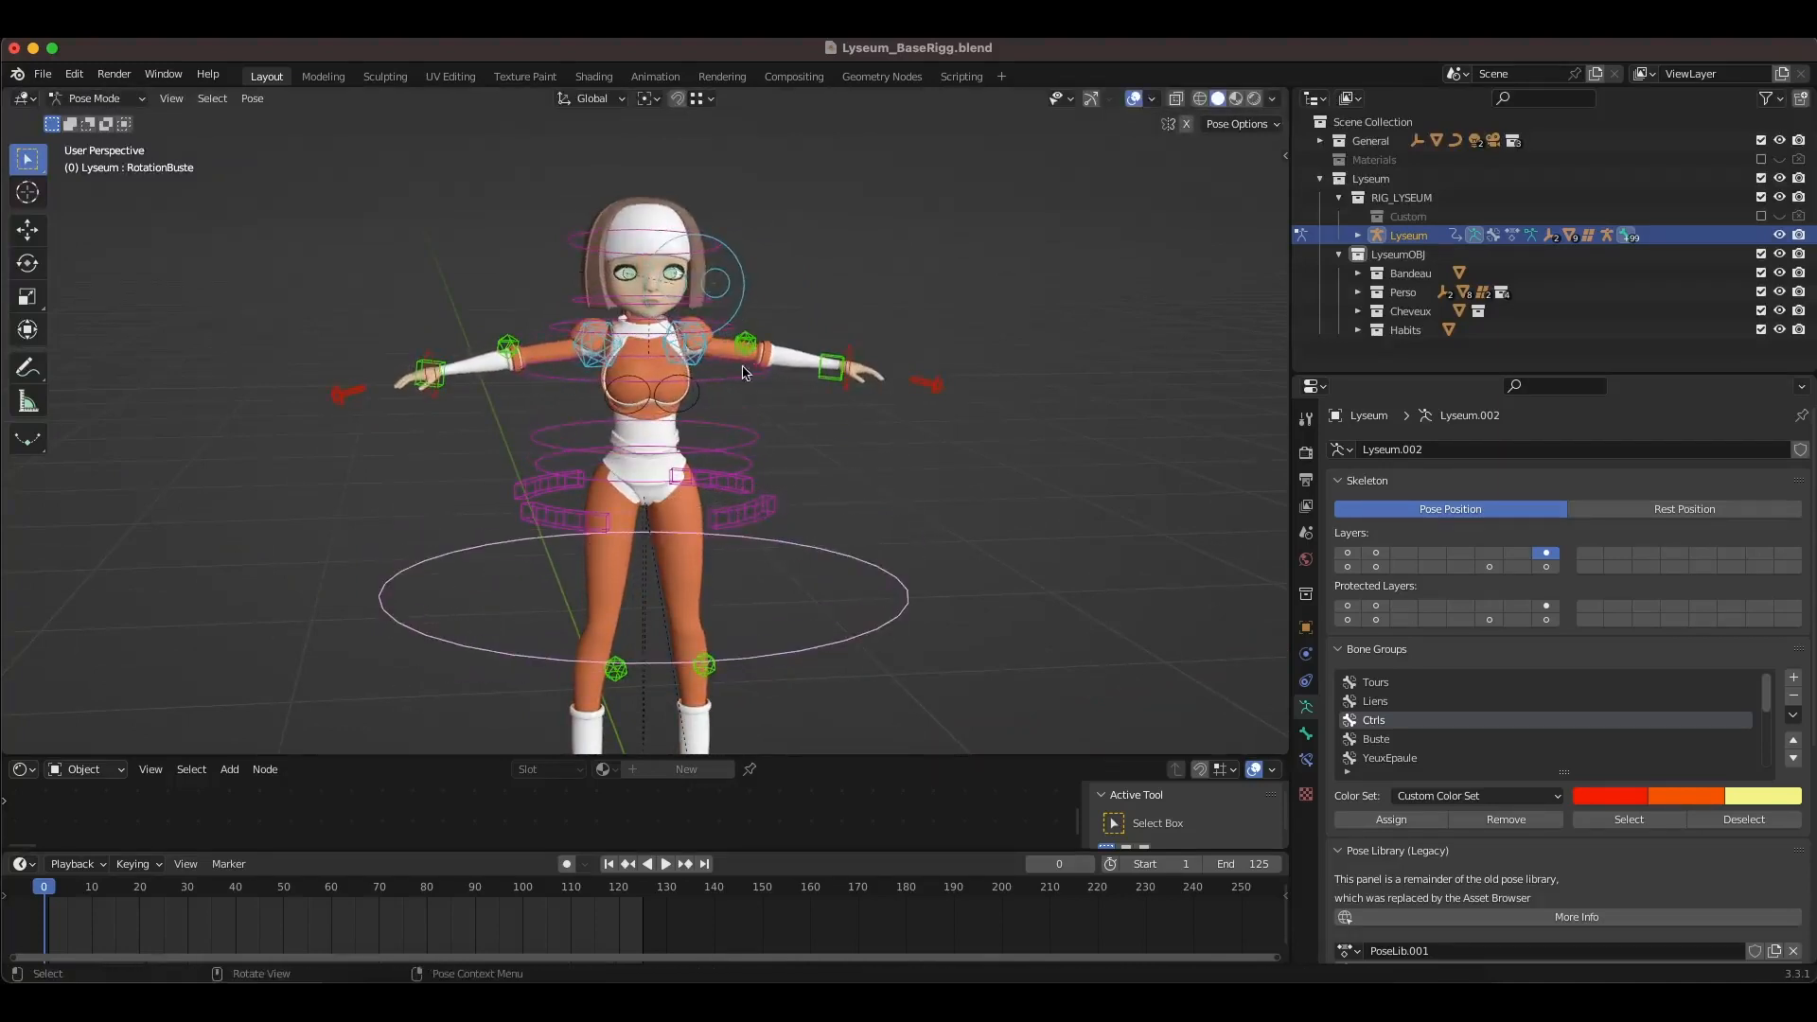
# Step: Try moving the IK Main.L control at the left wrist to show how it drives the arm
pyautogui.scroll(2, 890, 368)
pyautogui.click(899, 360)
pyautogui.press('g')
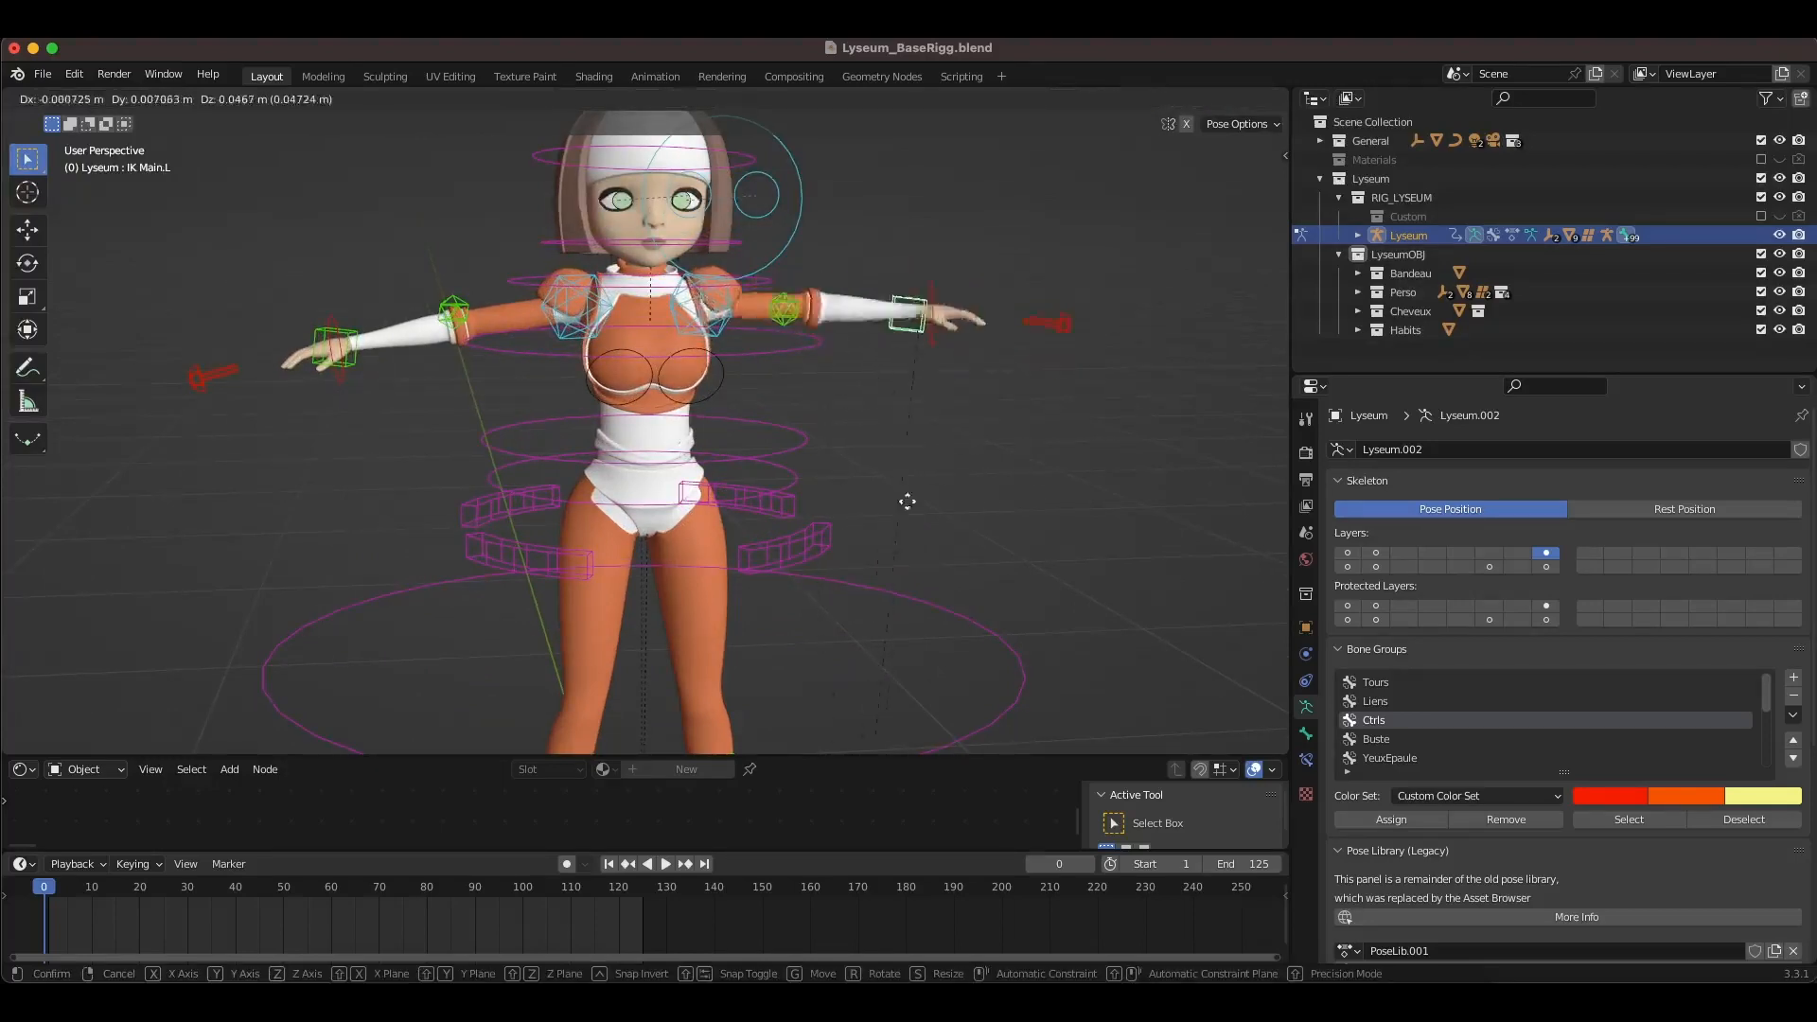
pyautogui.rightClick(882, 413)
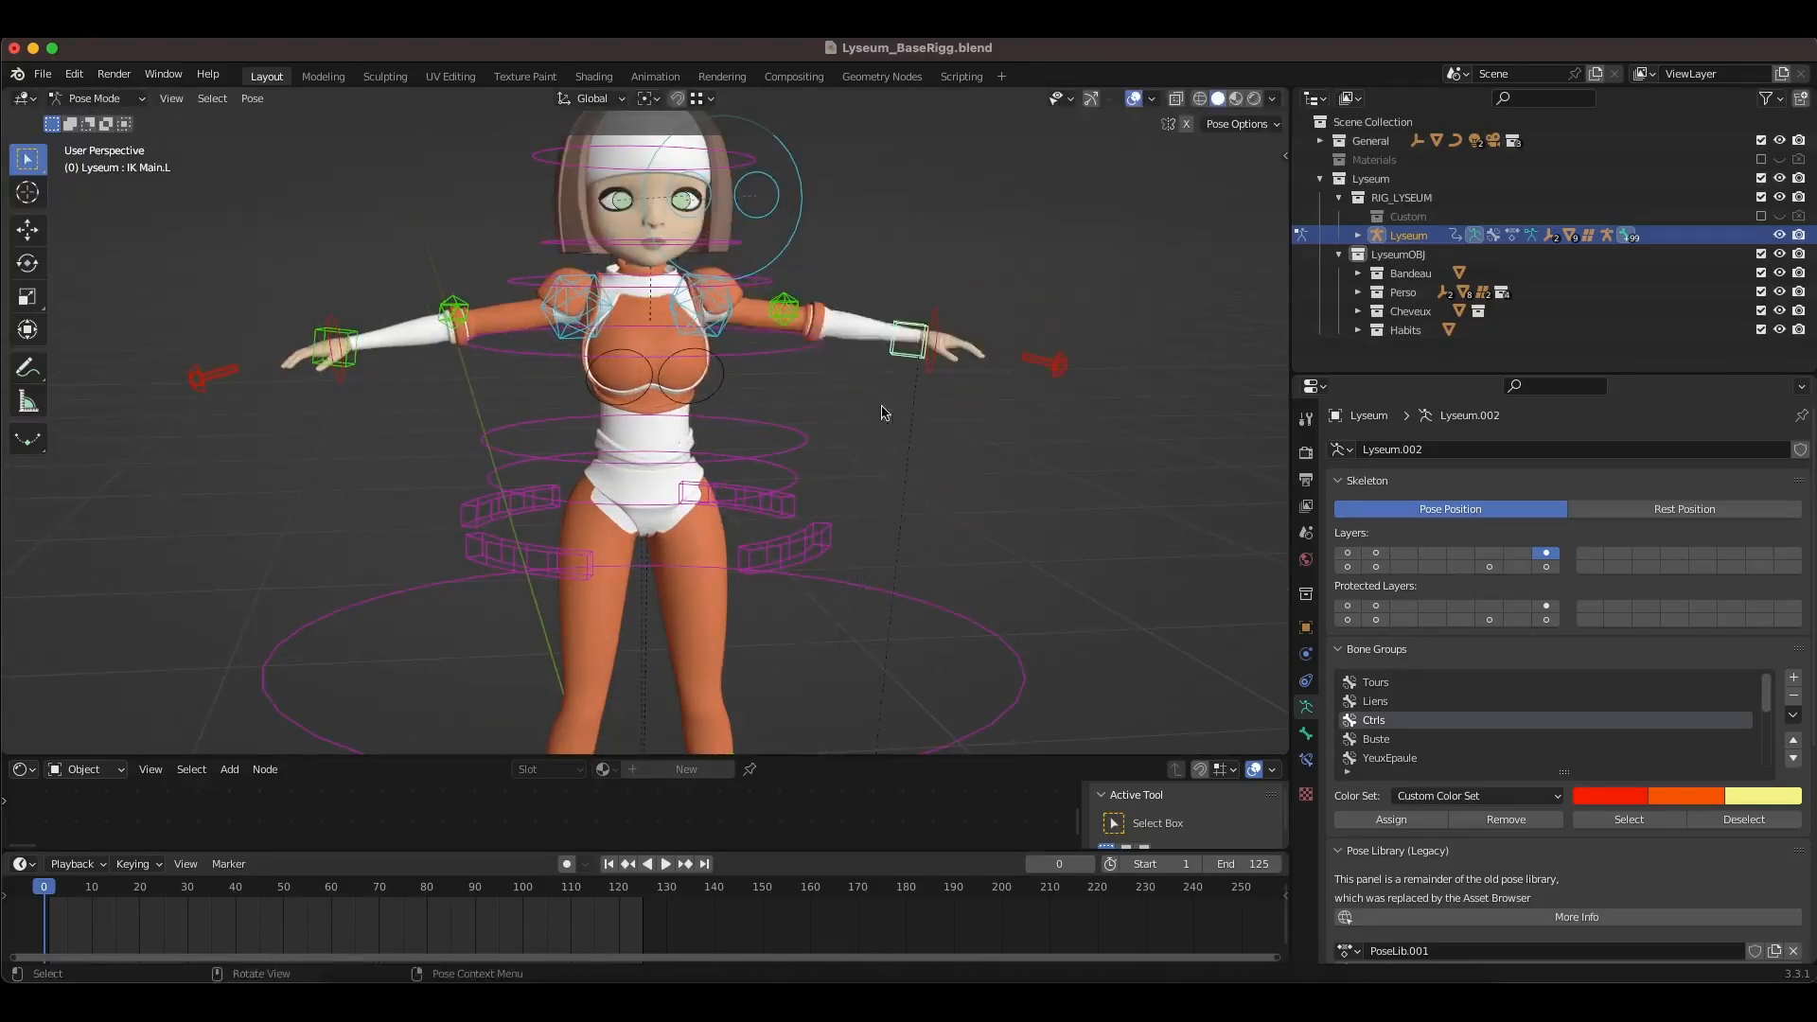
# Step: Select the CtrlMain.L control beyond the left hand and try moving it to close and open the fingers
pyautogui.click(350, 368)
pyautogui.click(1058, 368)
pyautogui.moveTo(1059, 369); pyautogui.dragTo(1038, 398, button='middle')
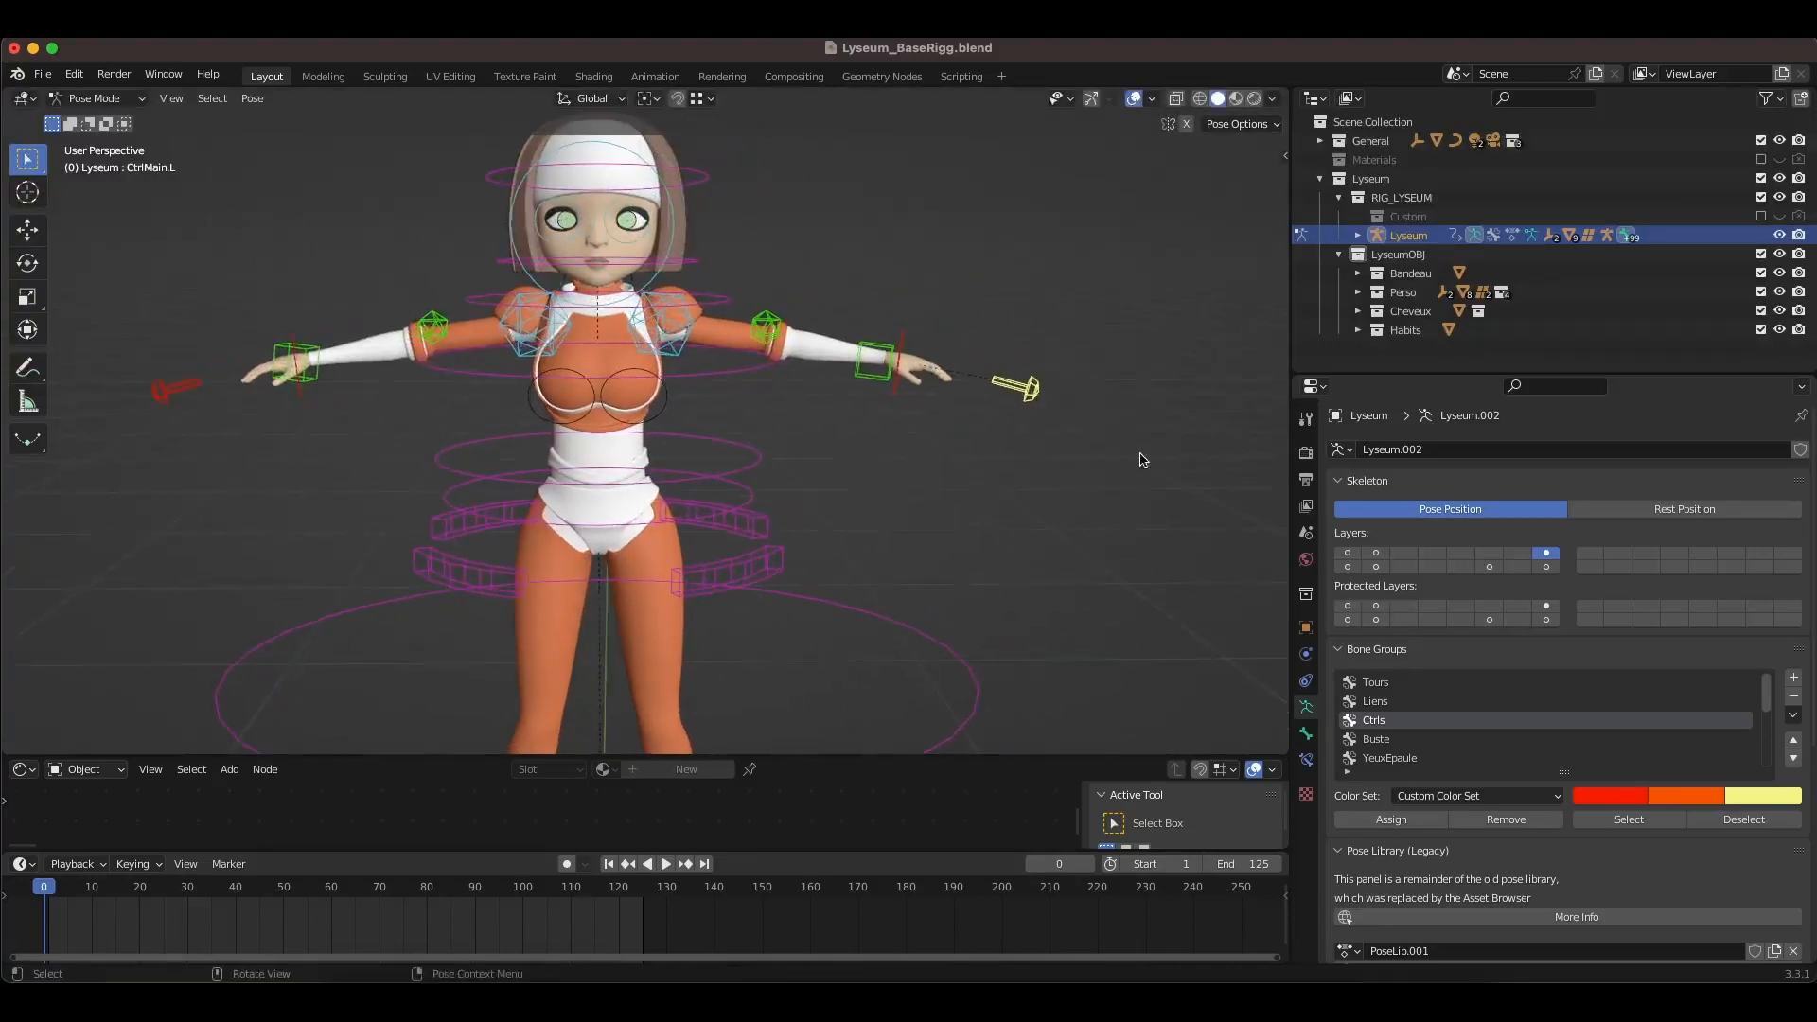
pyautogui.press('g')
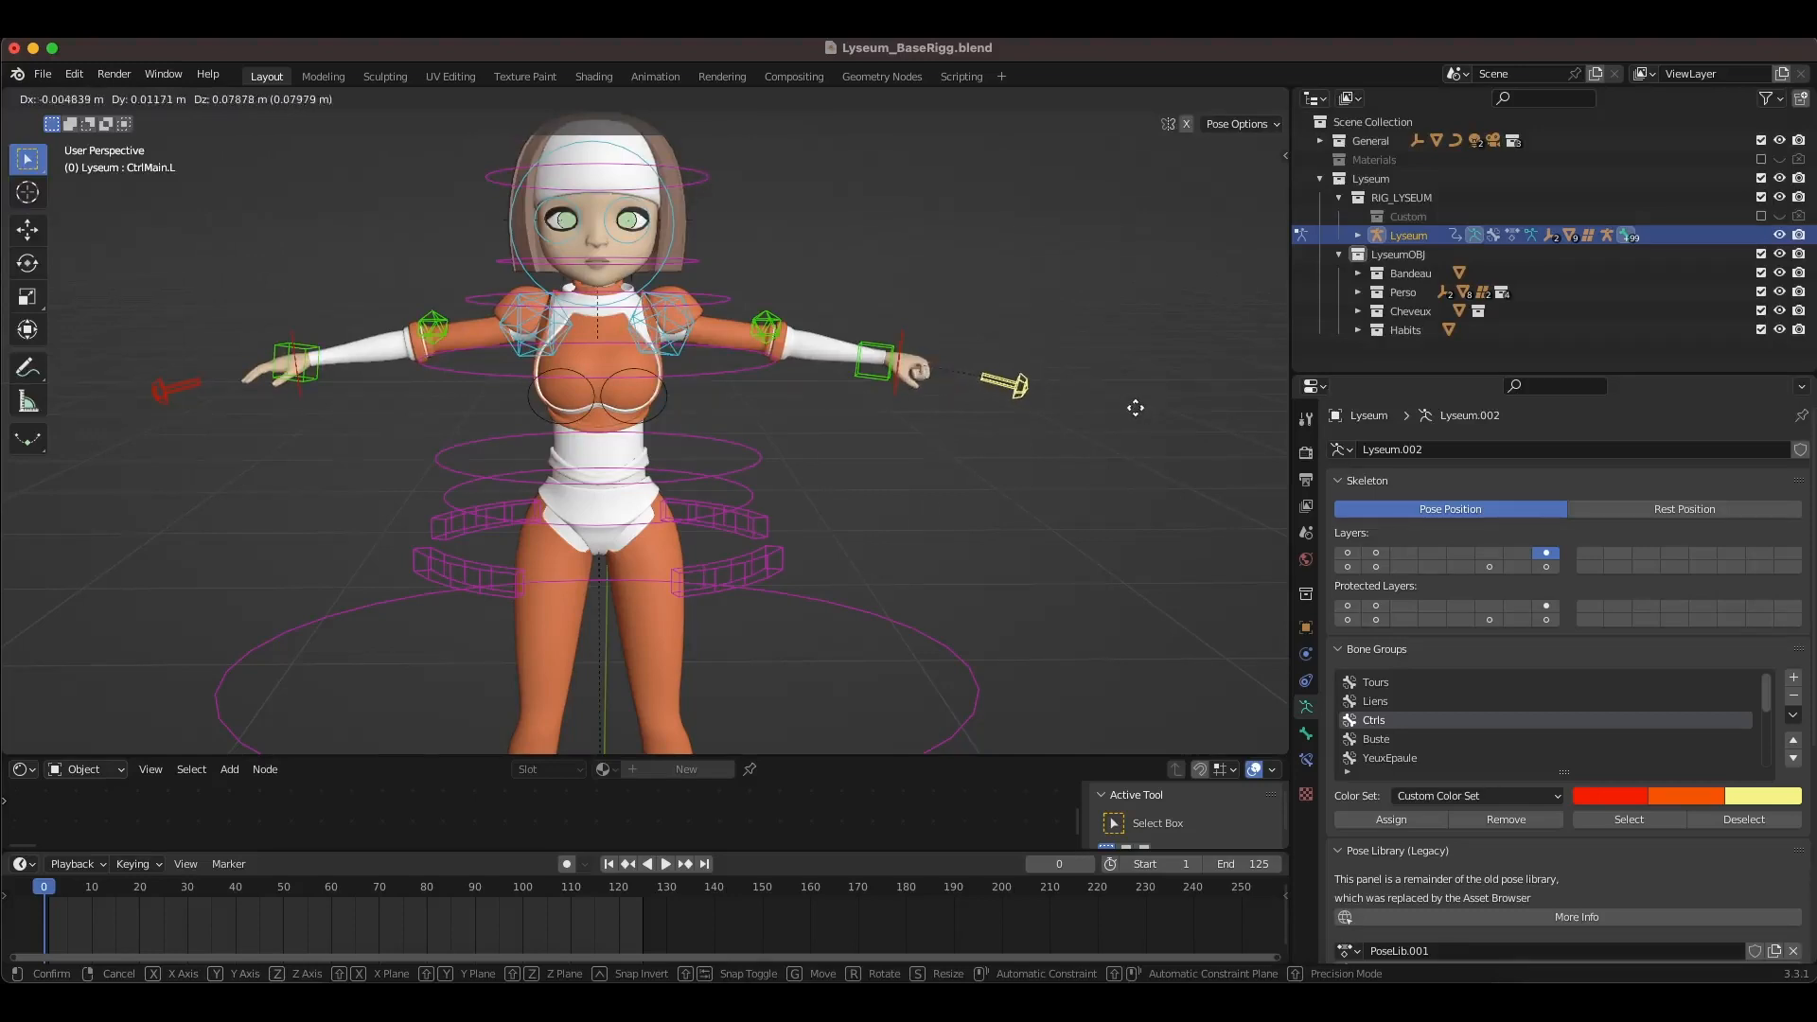
pyautogui.click(1153, 416)
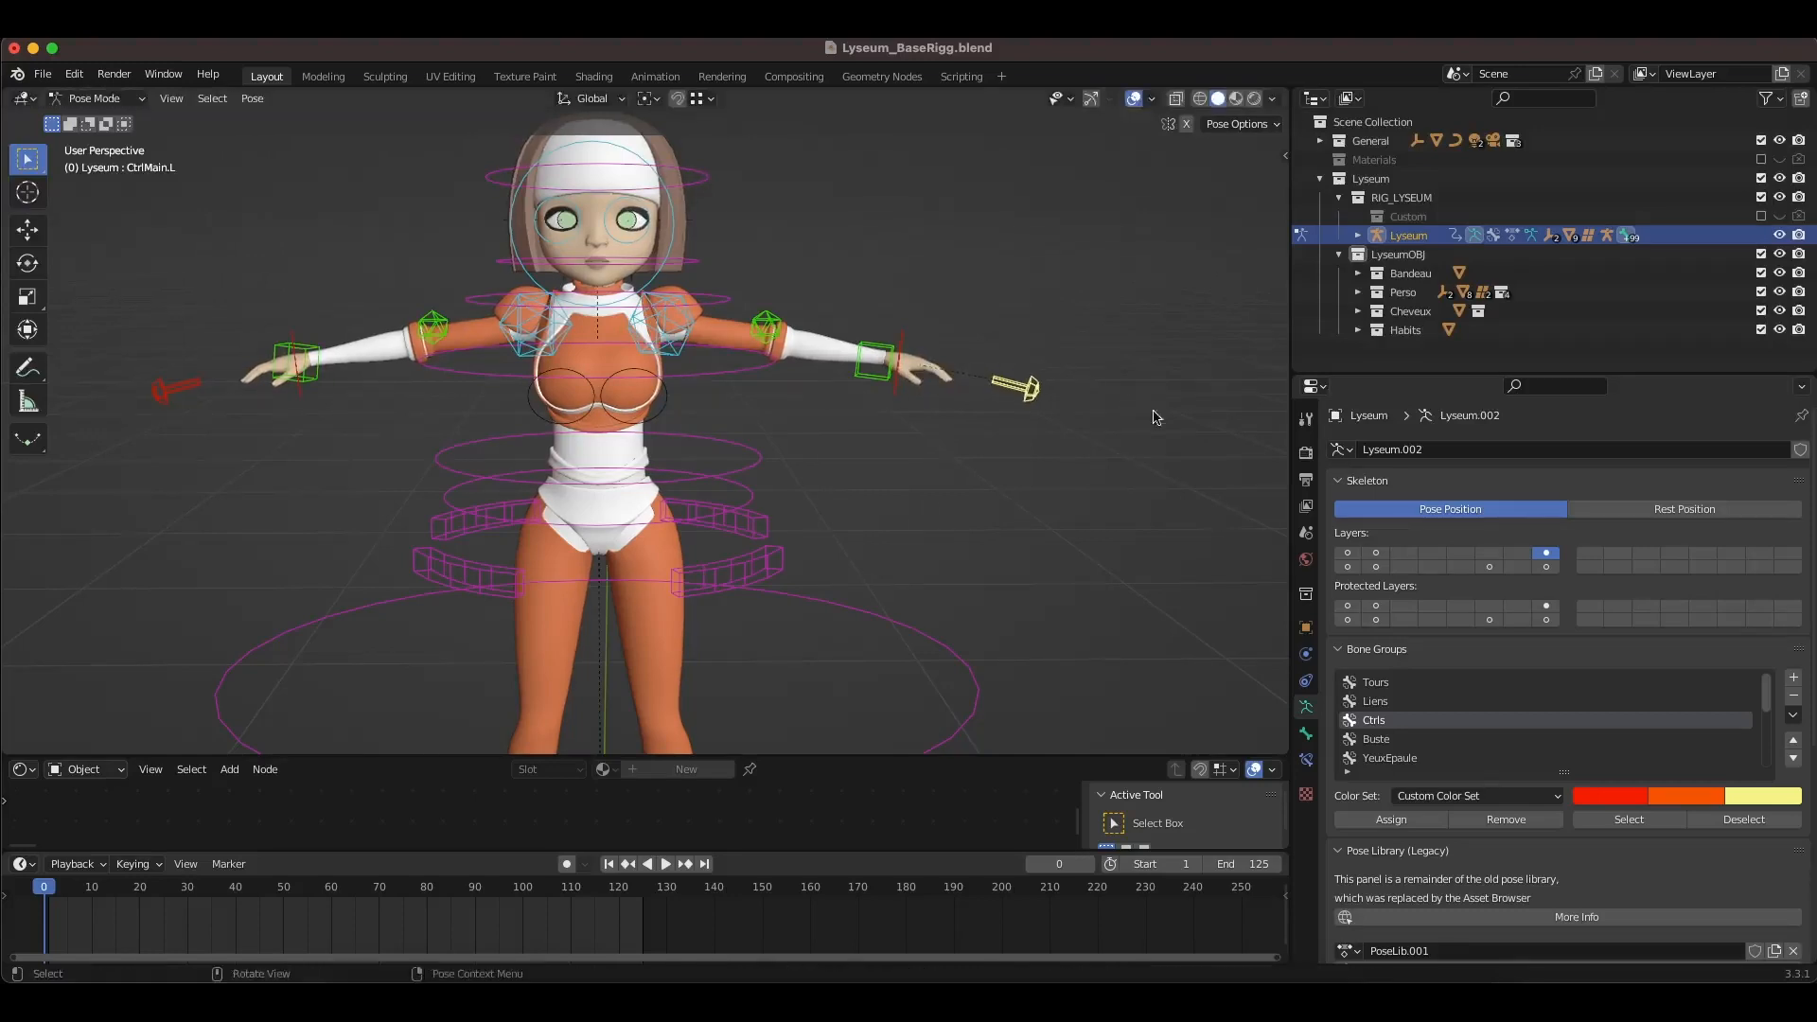
pyautogui.press('g')
pyautogui.click(956, 414)
# Step: Try moving the right hand's CtrlMain.R control, and test the left hand's CtrlMain.L control again
pyautogui.click(157, 398)
pyautogui.press('g')
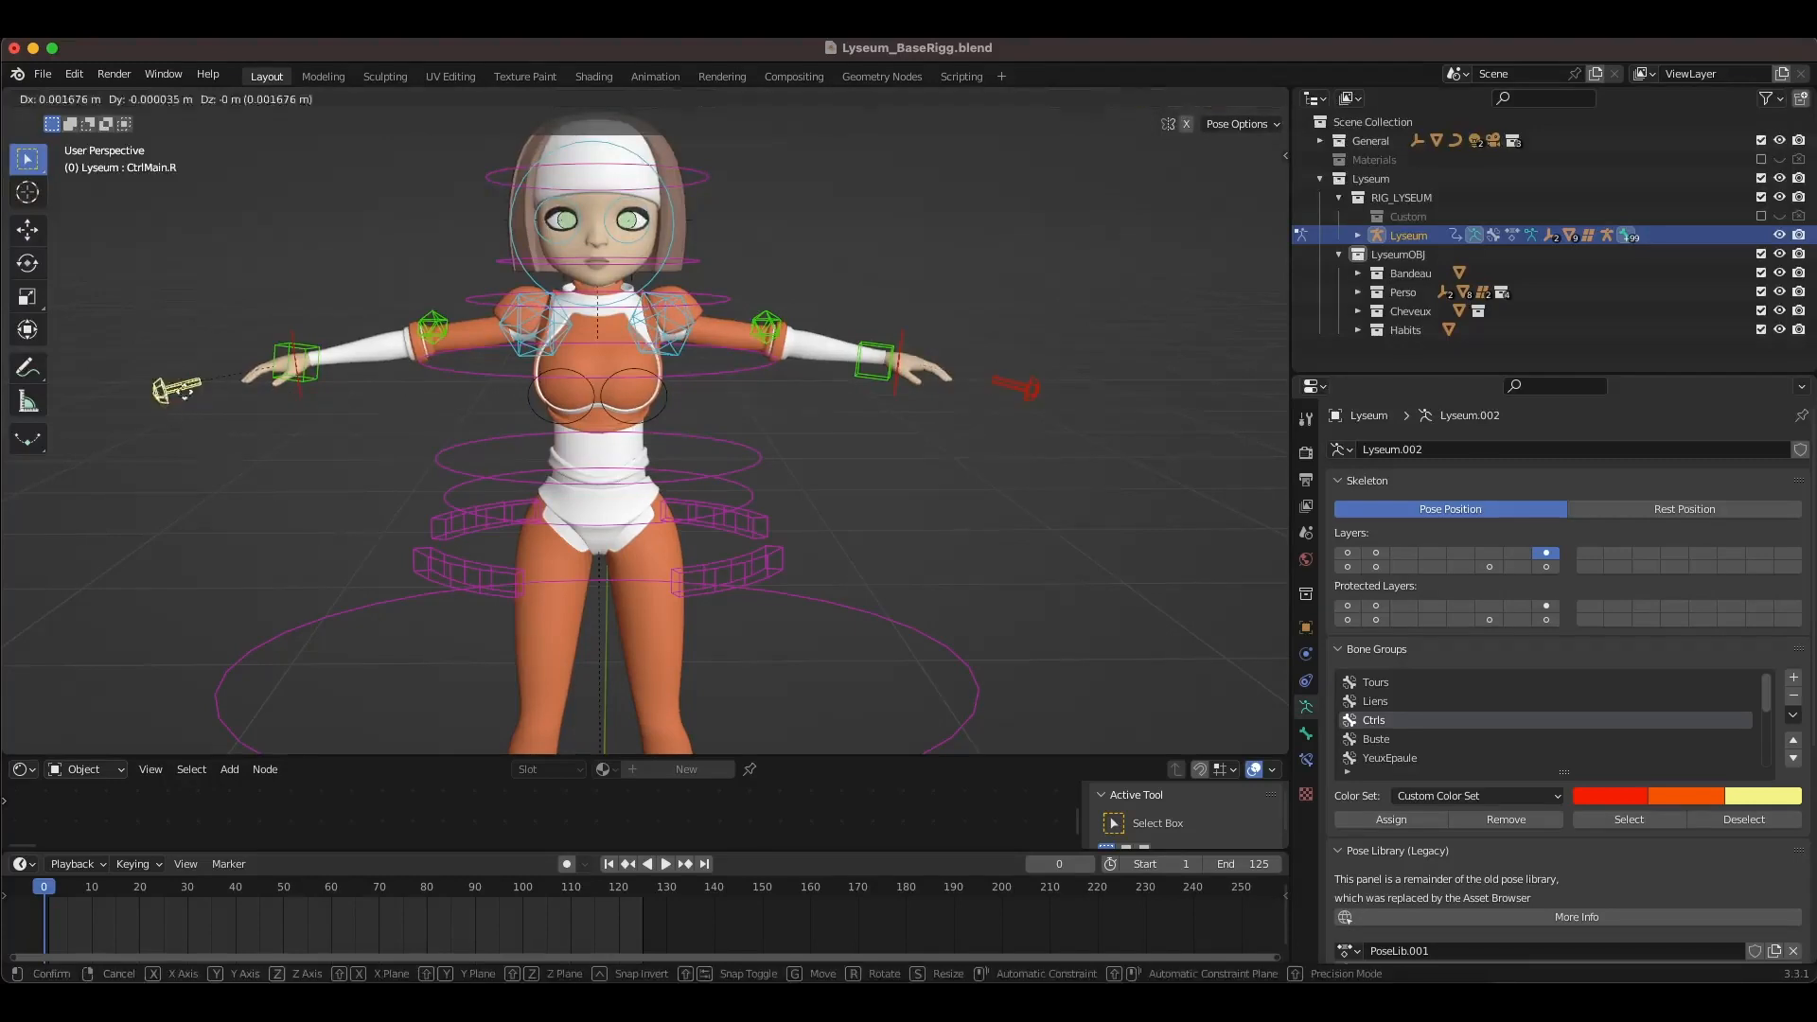
pyautogui.rightClick(248, 378)
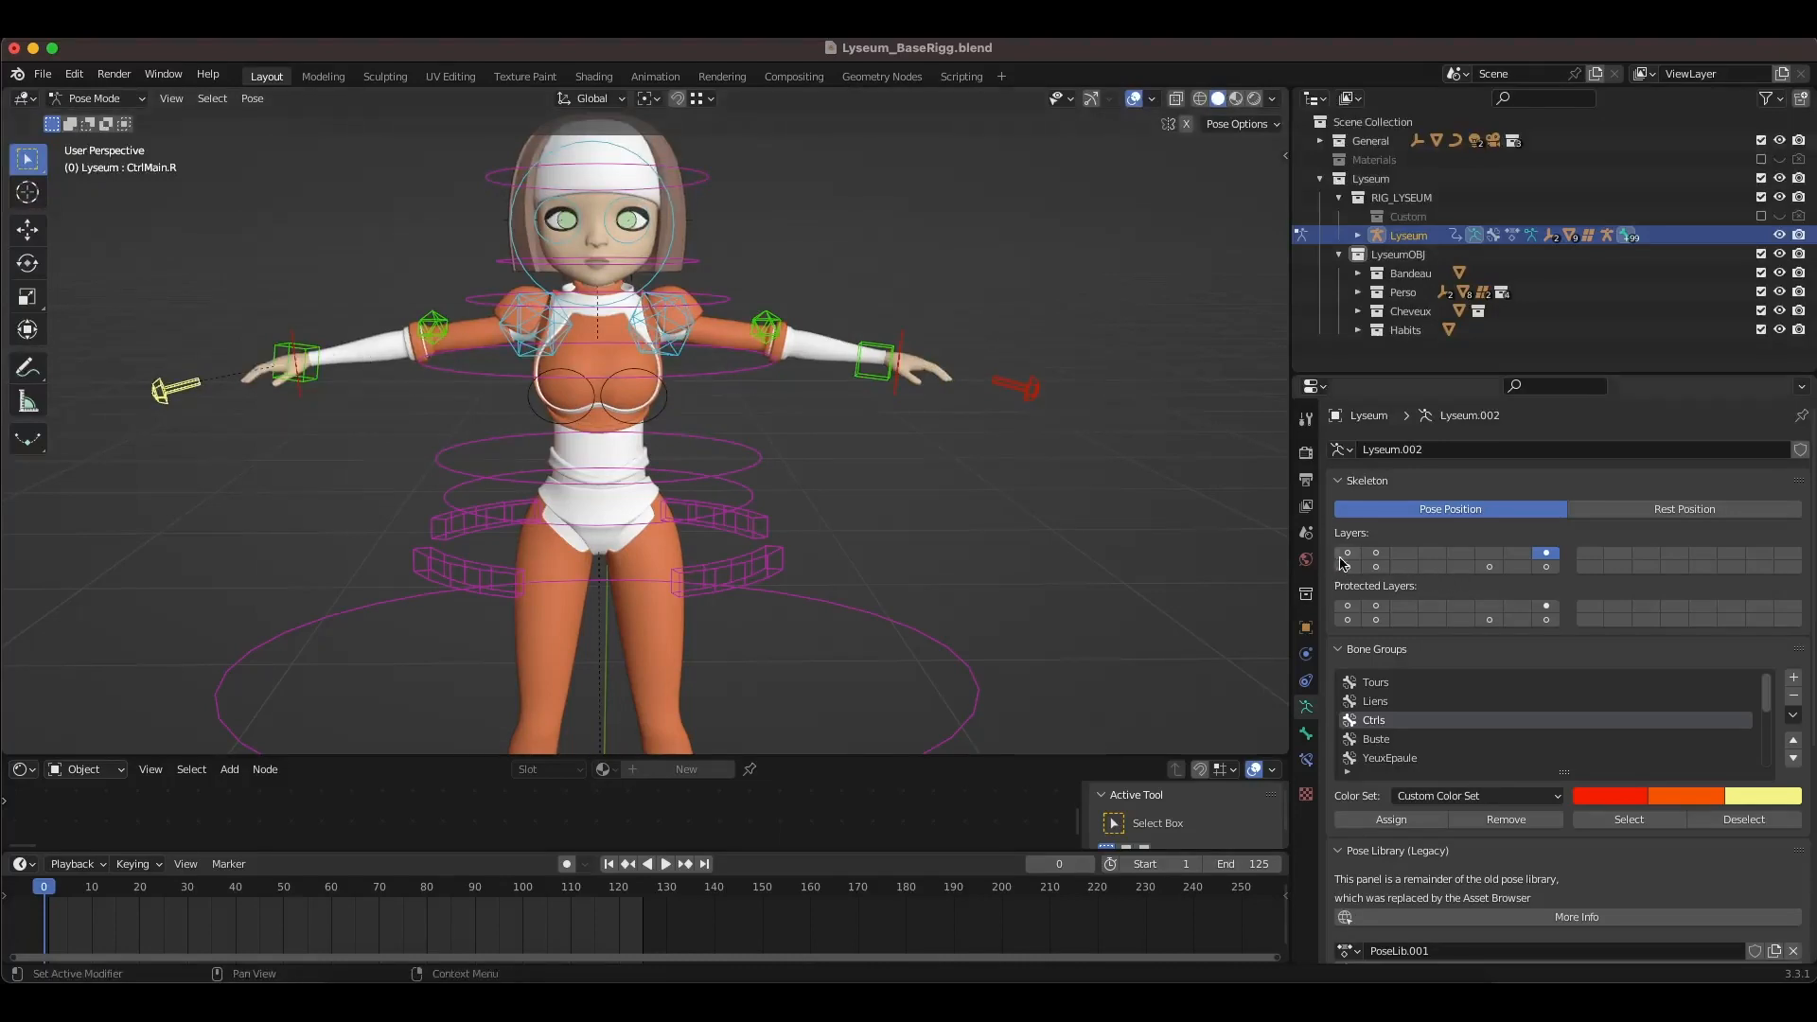
pyautogui.click(1031, 388)
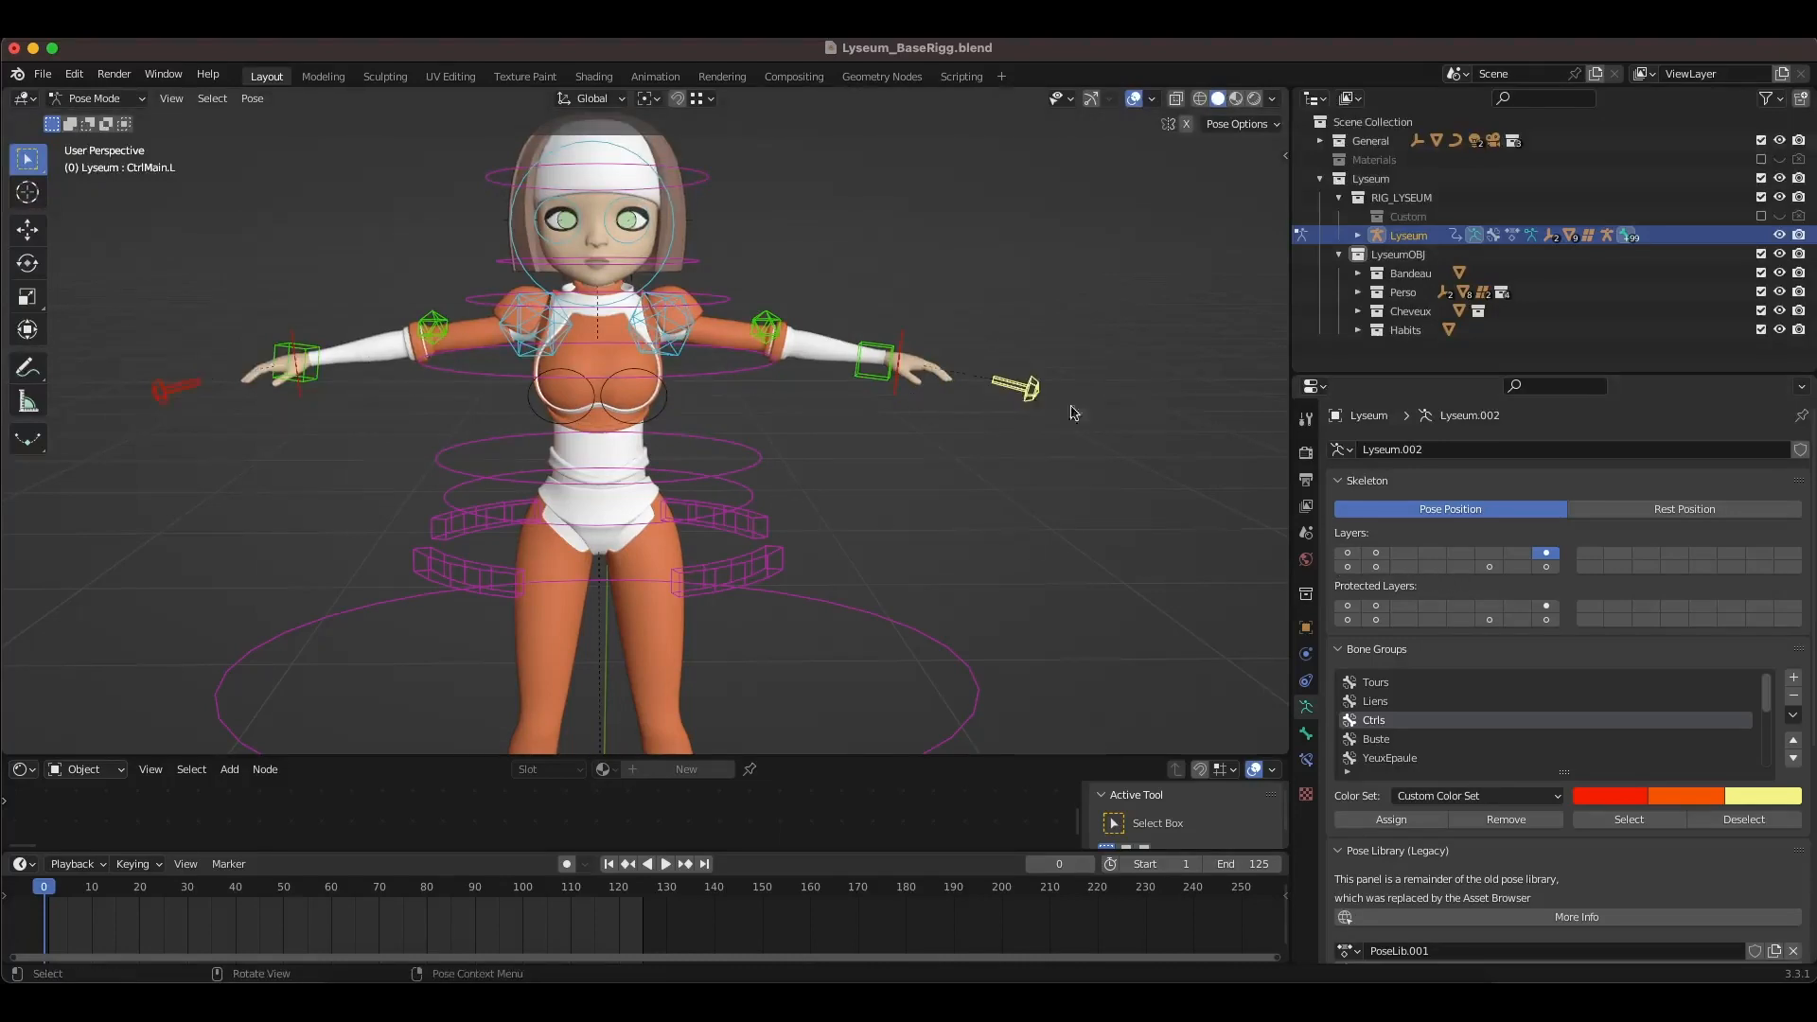
pyautogui.press('g')
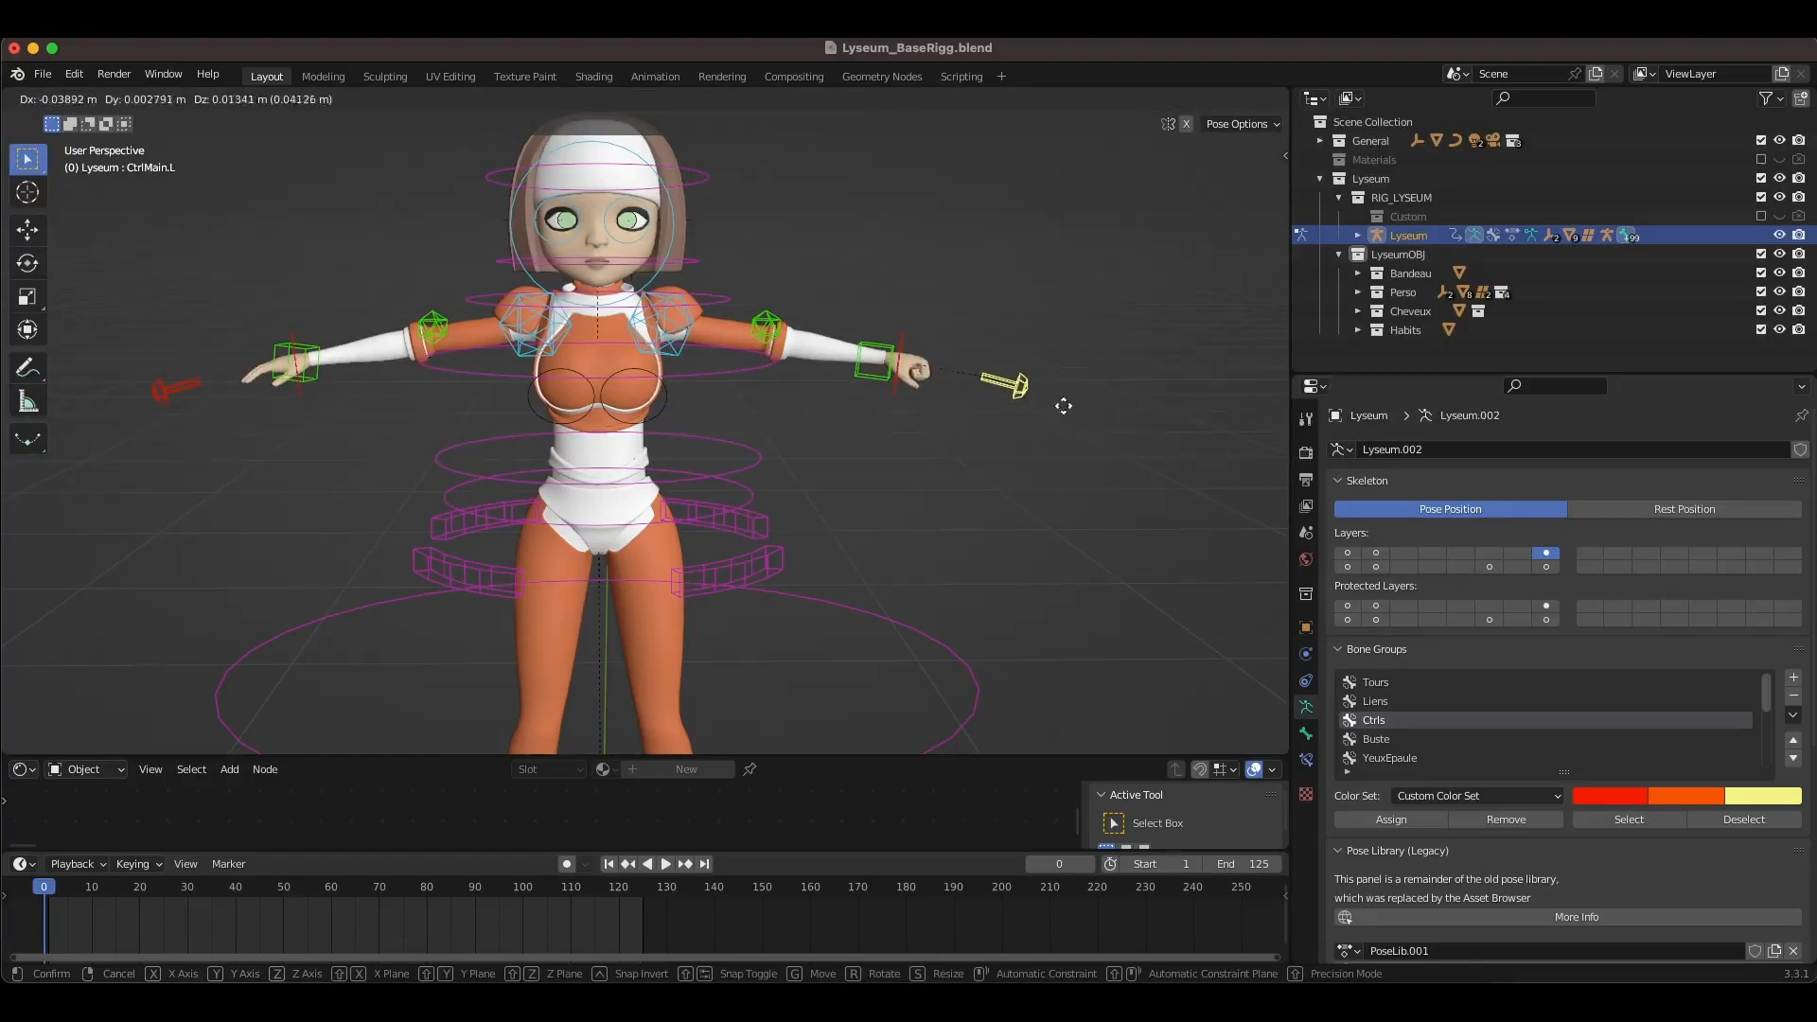
pyautogui.rightClick(1064, 406)
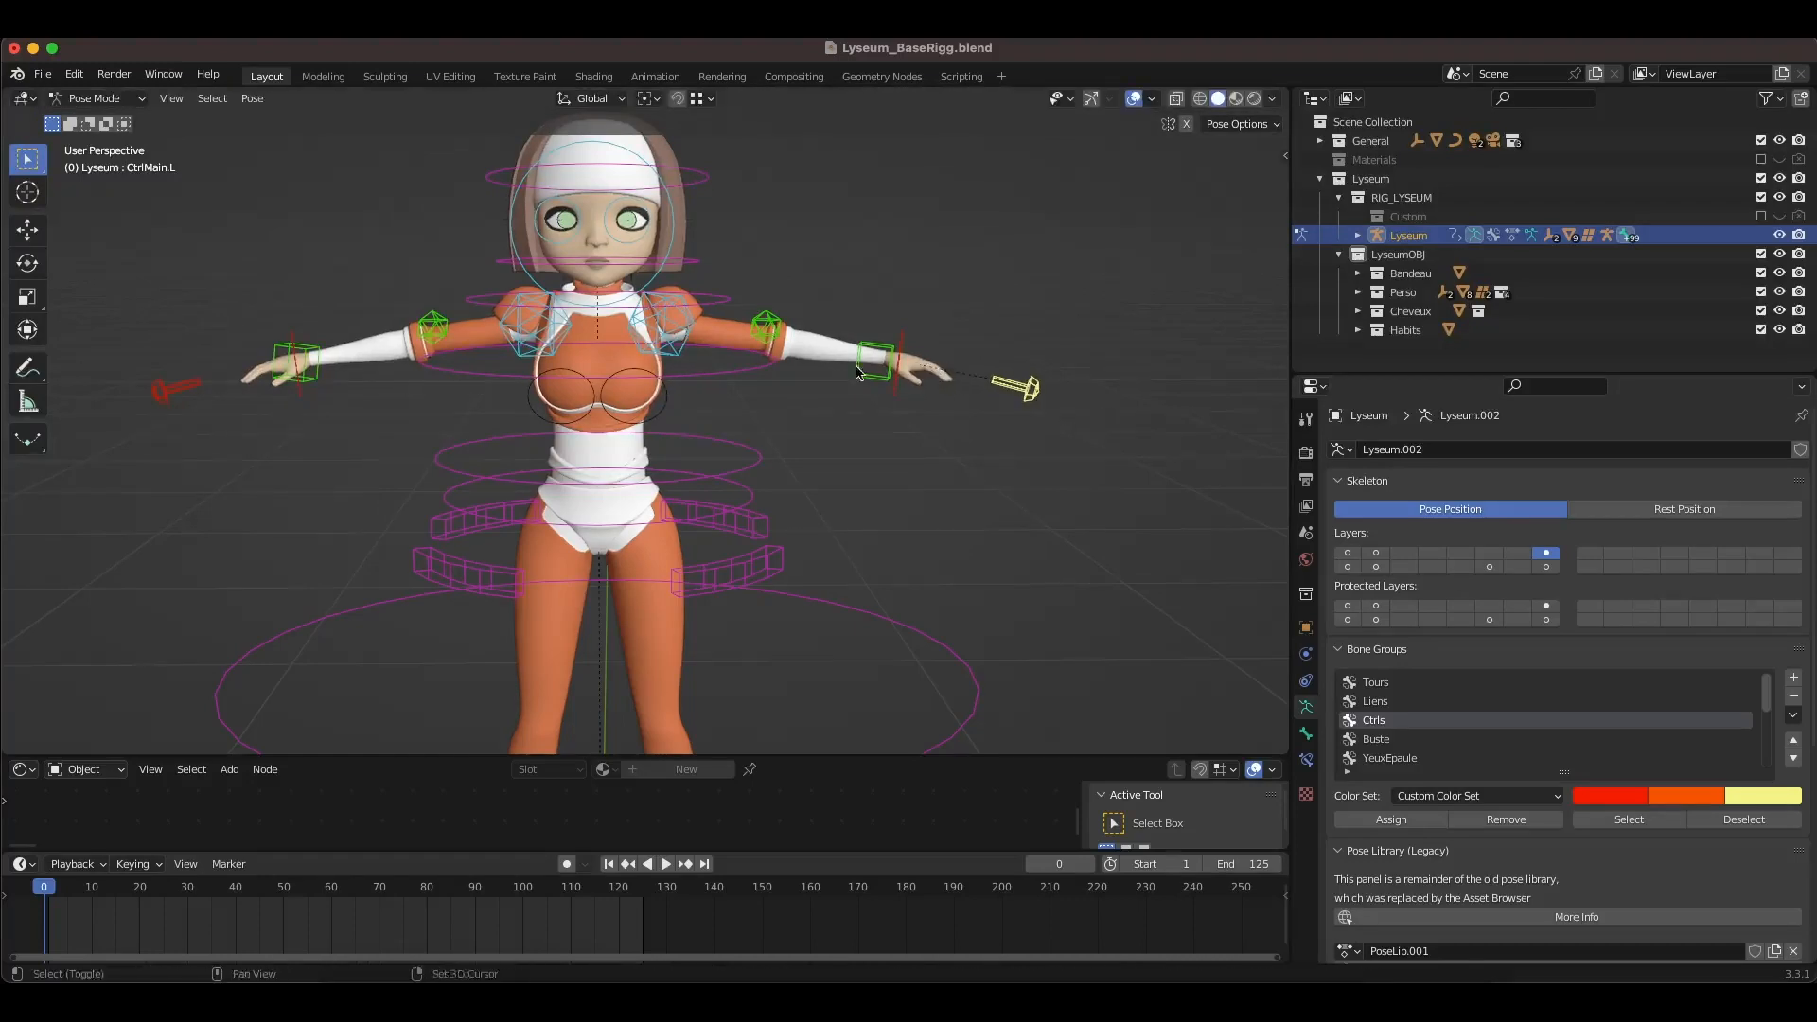
# Step: Examine the upper-body, arm and gaze controls of the rig from the side and the front
pyautogui.keyDown('shift'); pyautogui.moveTo(1086, 375); pyautogui.dragTo(1104, 405, button='middle'); pyautogui.keyUp('shift')
pyautogui.scroll(1, 376, 357)
pyautogui.moveTo(586, 377); pyautogui.dragTo(616, 219, button='middle')
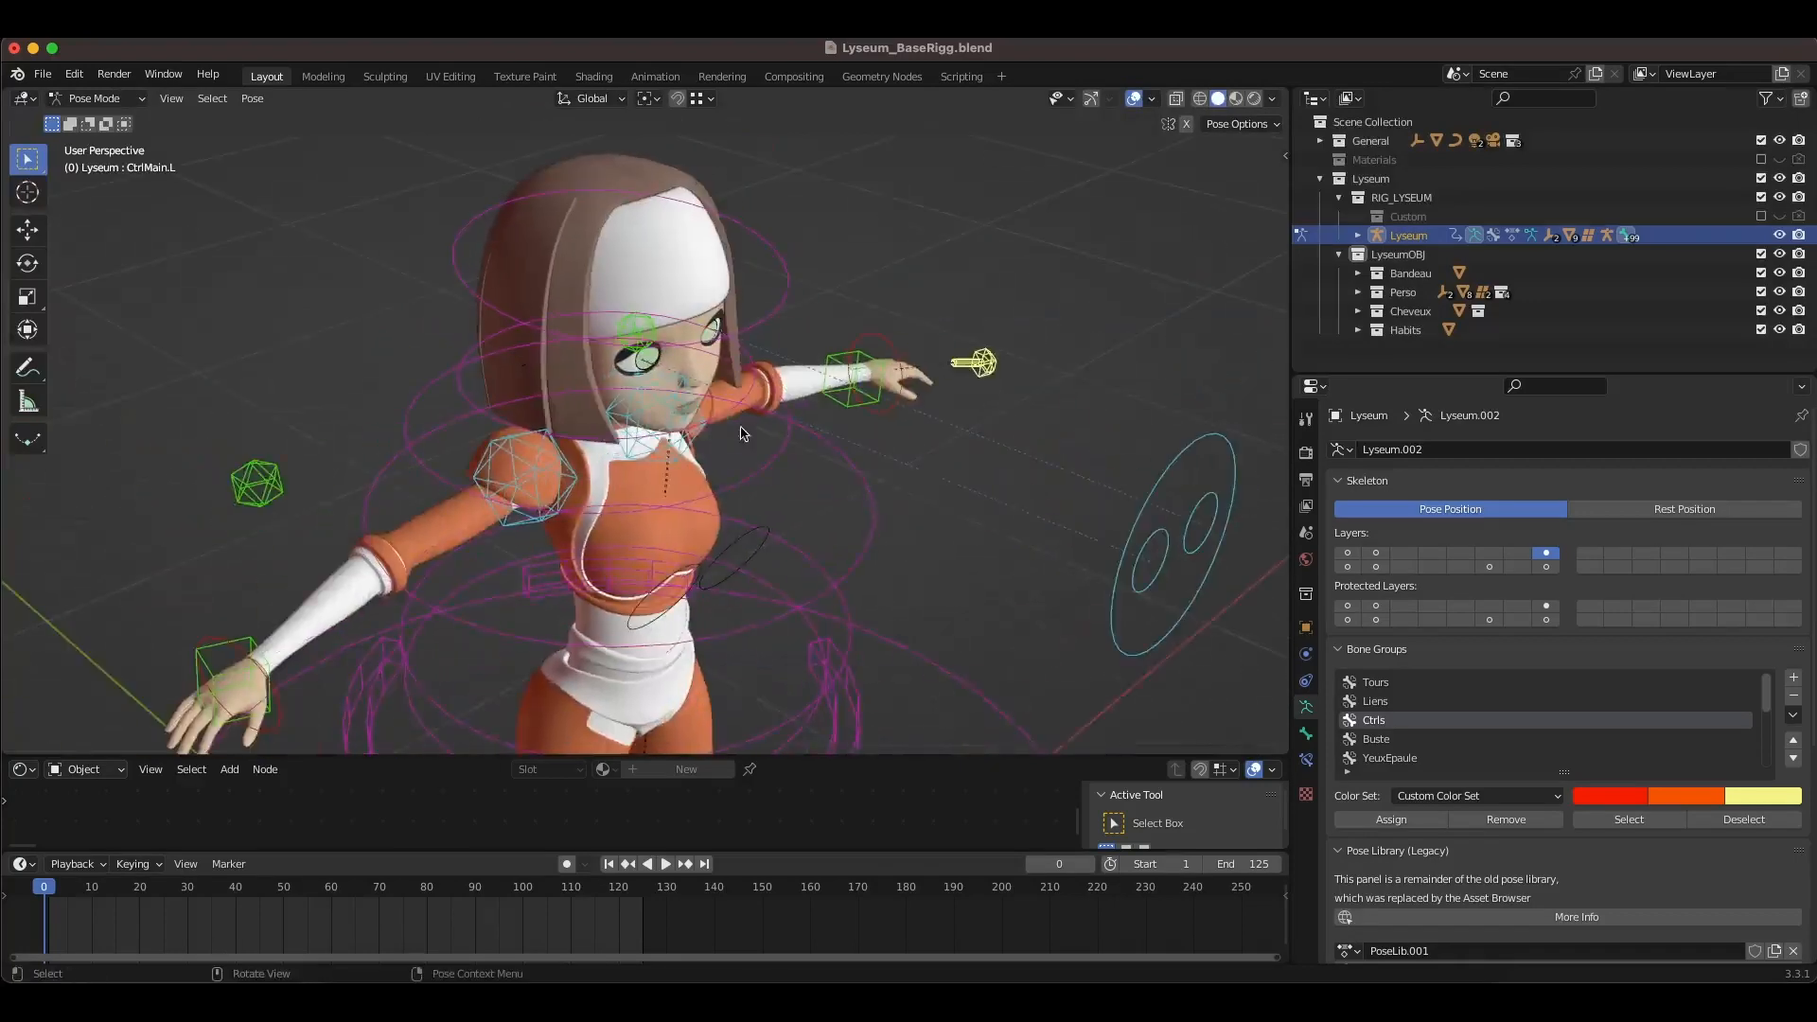
pyautogui.scroll(-3, 692, 425)
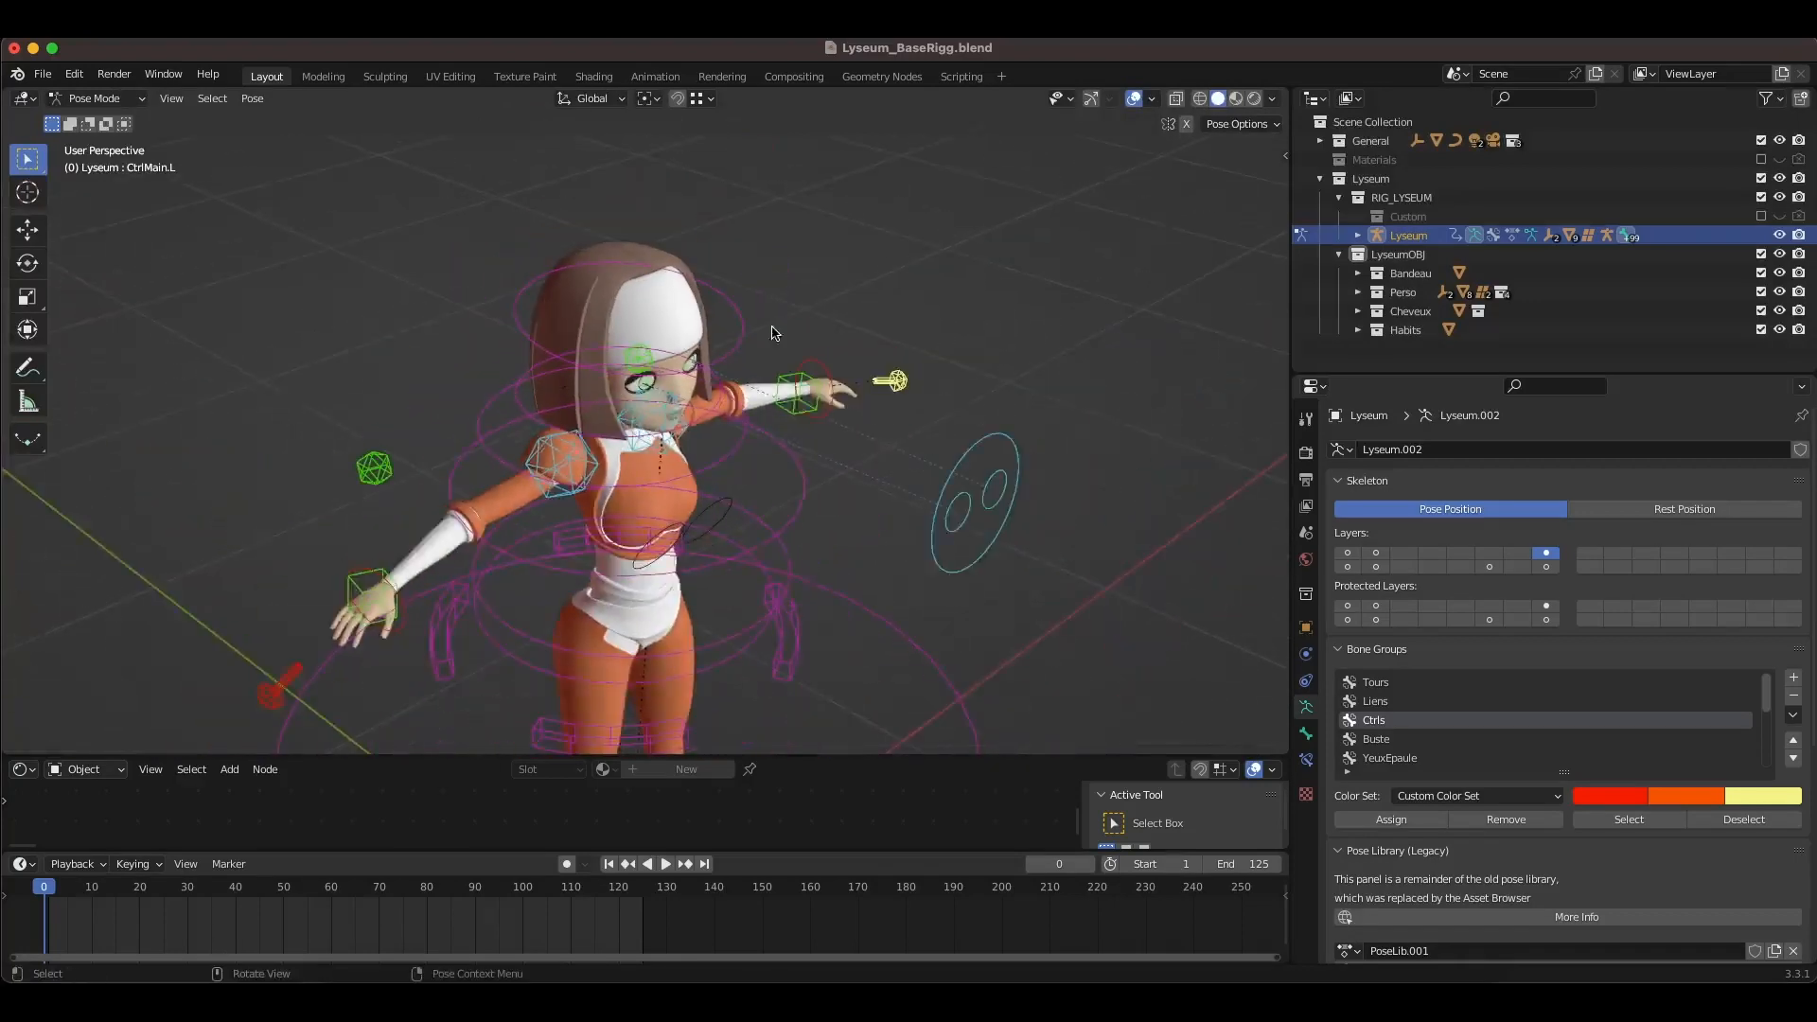
pyautogui.moveTo(548, 511); pyautogui.dragTo(502, 445, button='middle')
pyautogui.moveTo(844, 412); pyautogui.dragTo(668, 502, button='middle')
pyautogui.moveTo(793, 483); pyautogui.dragTo(650, 461, button='middle')
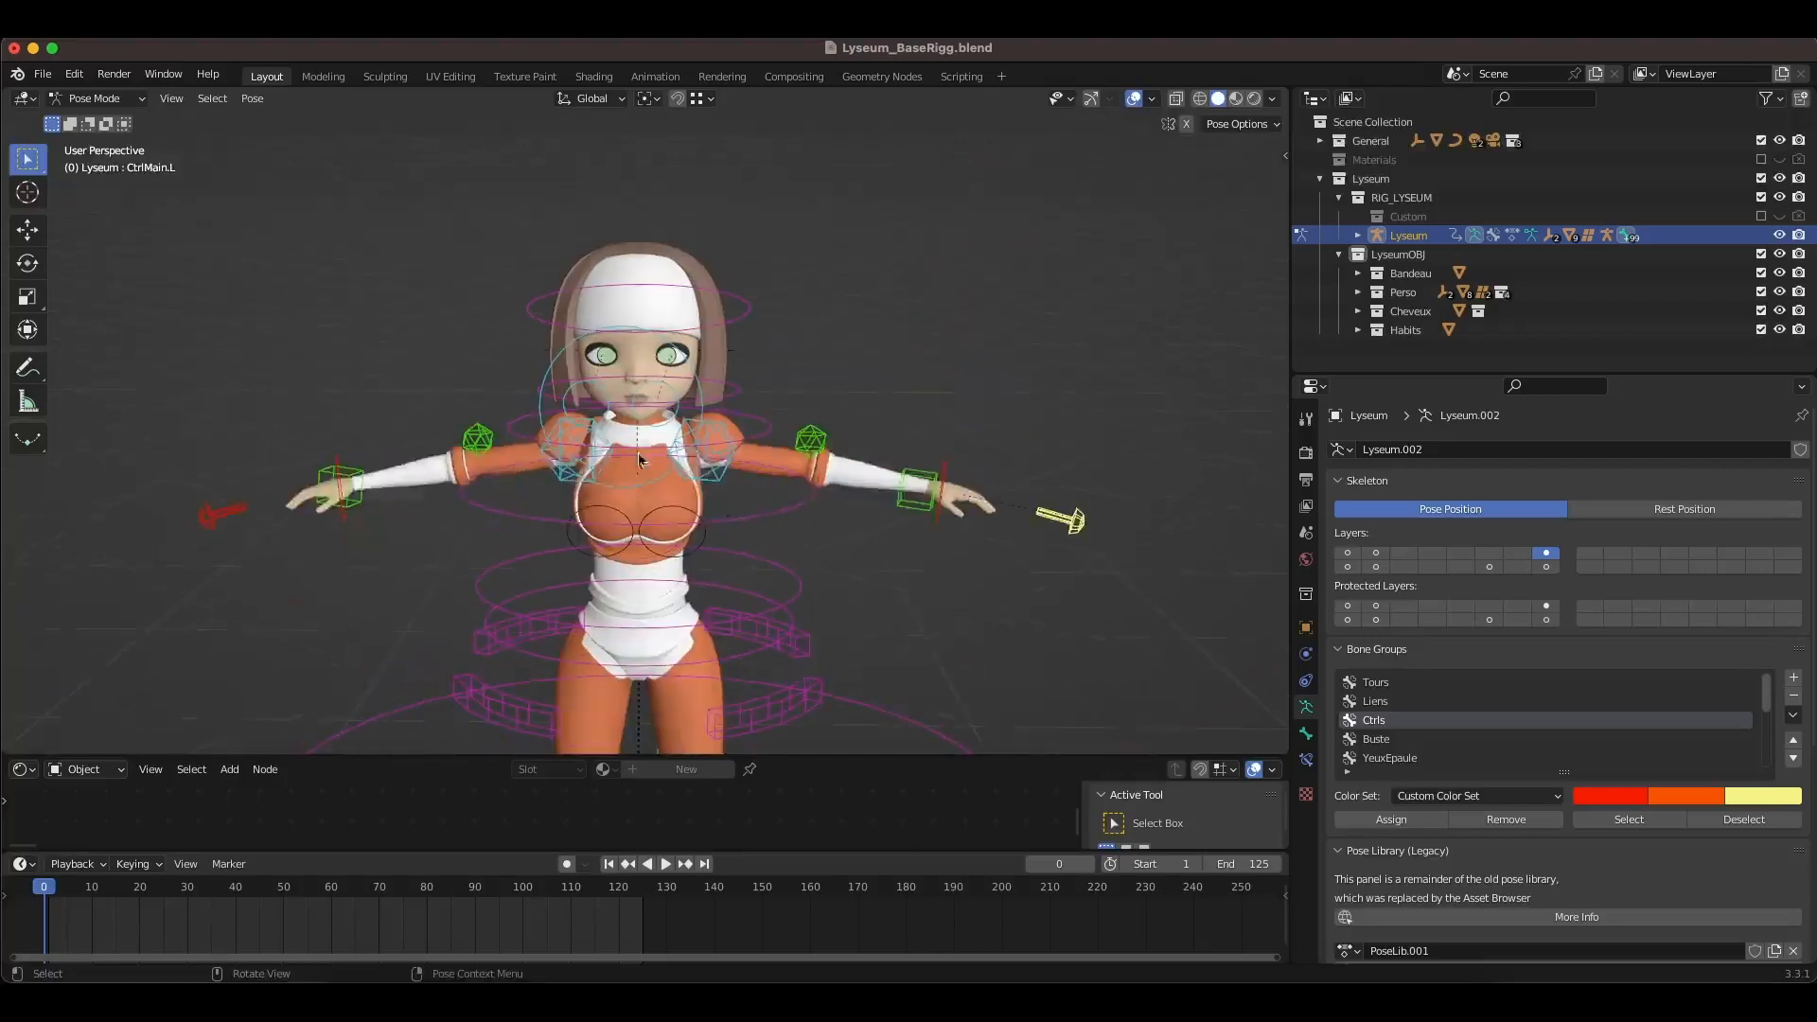
pyautogui.scroll(2, 821, 482)
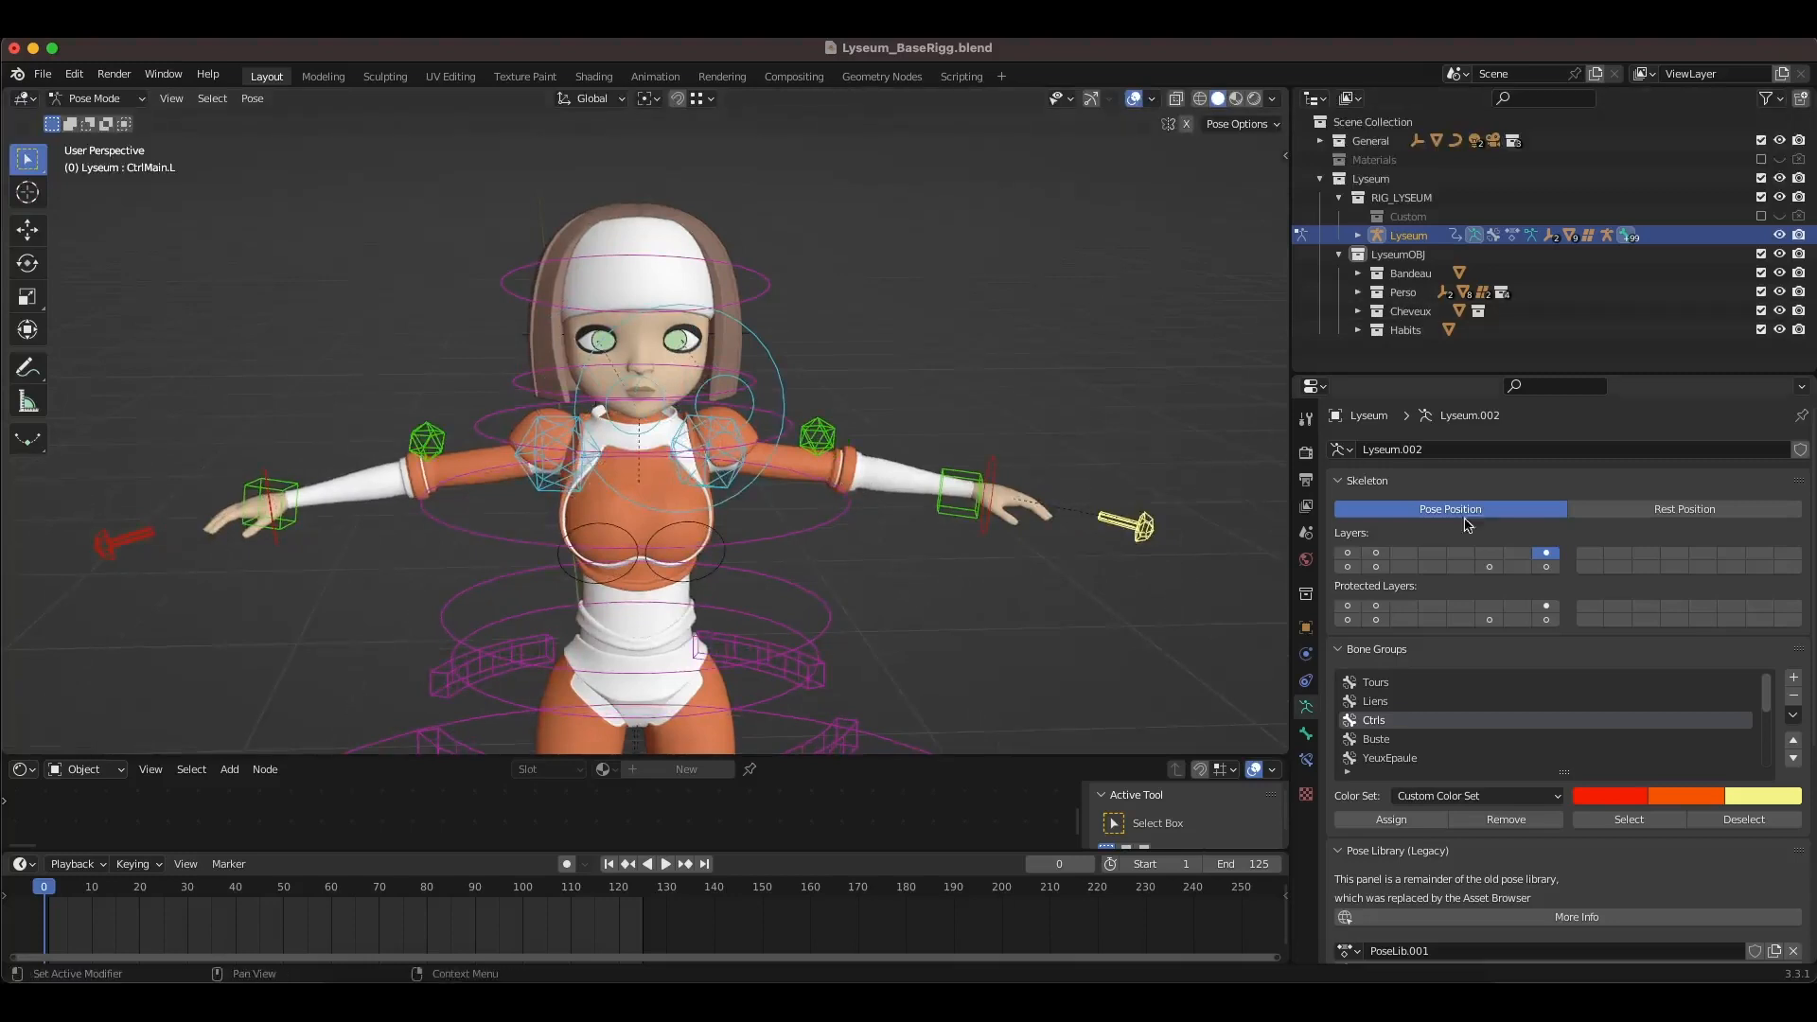
# Step: Browse the armature layers and compare the first layer's full-body skeleton bones with the main control layer
pyautogui.click(1547, 568)
pyautogui.click(1546, 552)
pyautogui.click(1376, 566)
pyautogui.click(1349, 556)
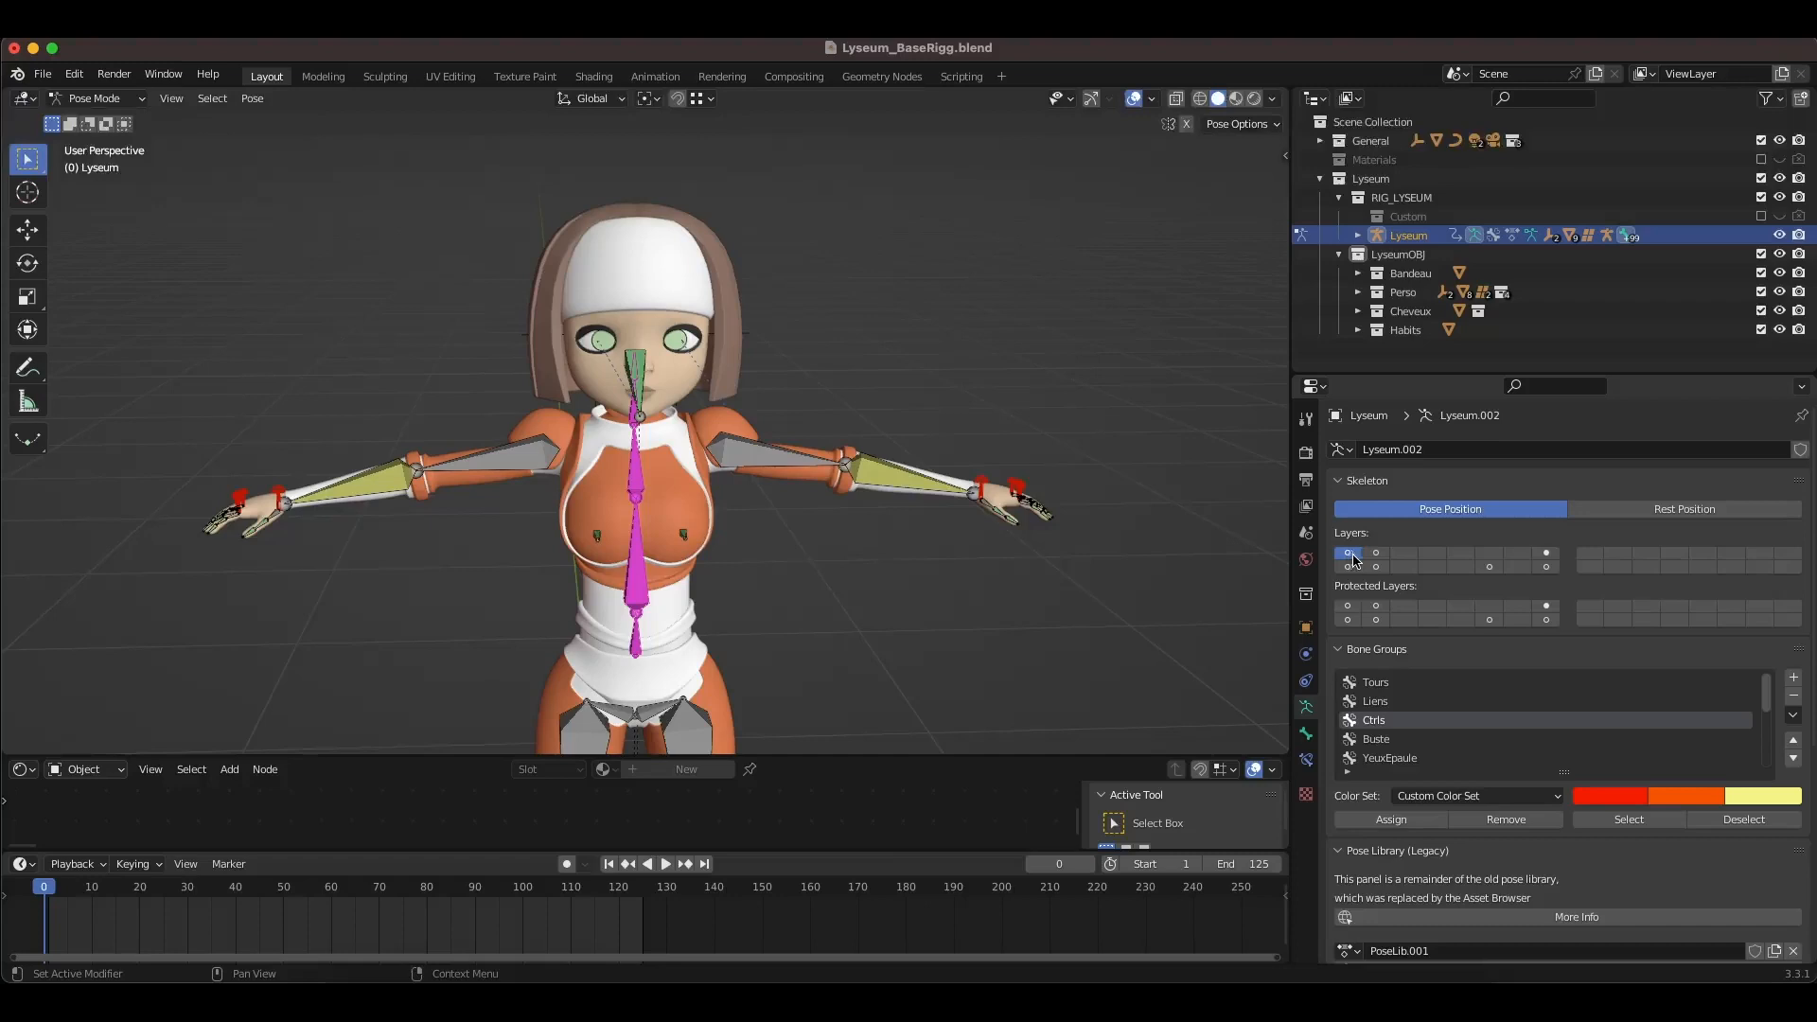
pyautogui.moveTo(876, 520); pyautogui.dragTo(750, 423, button='middle')
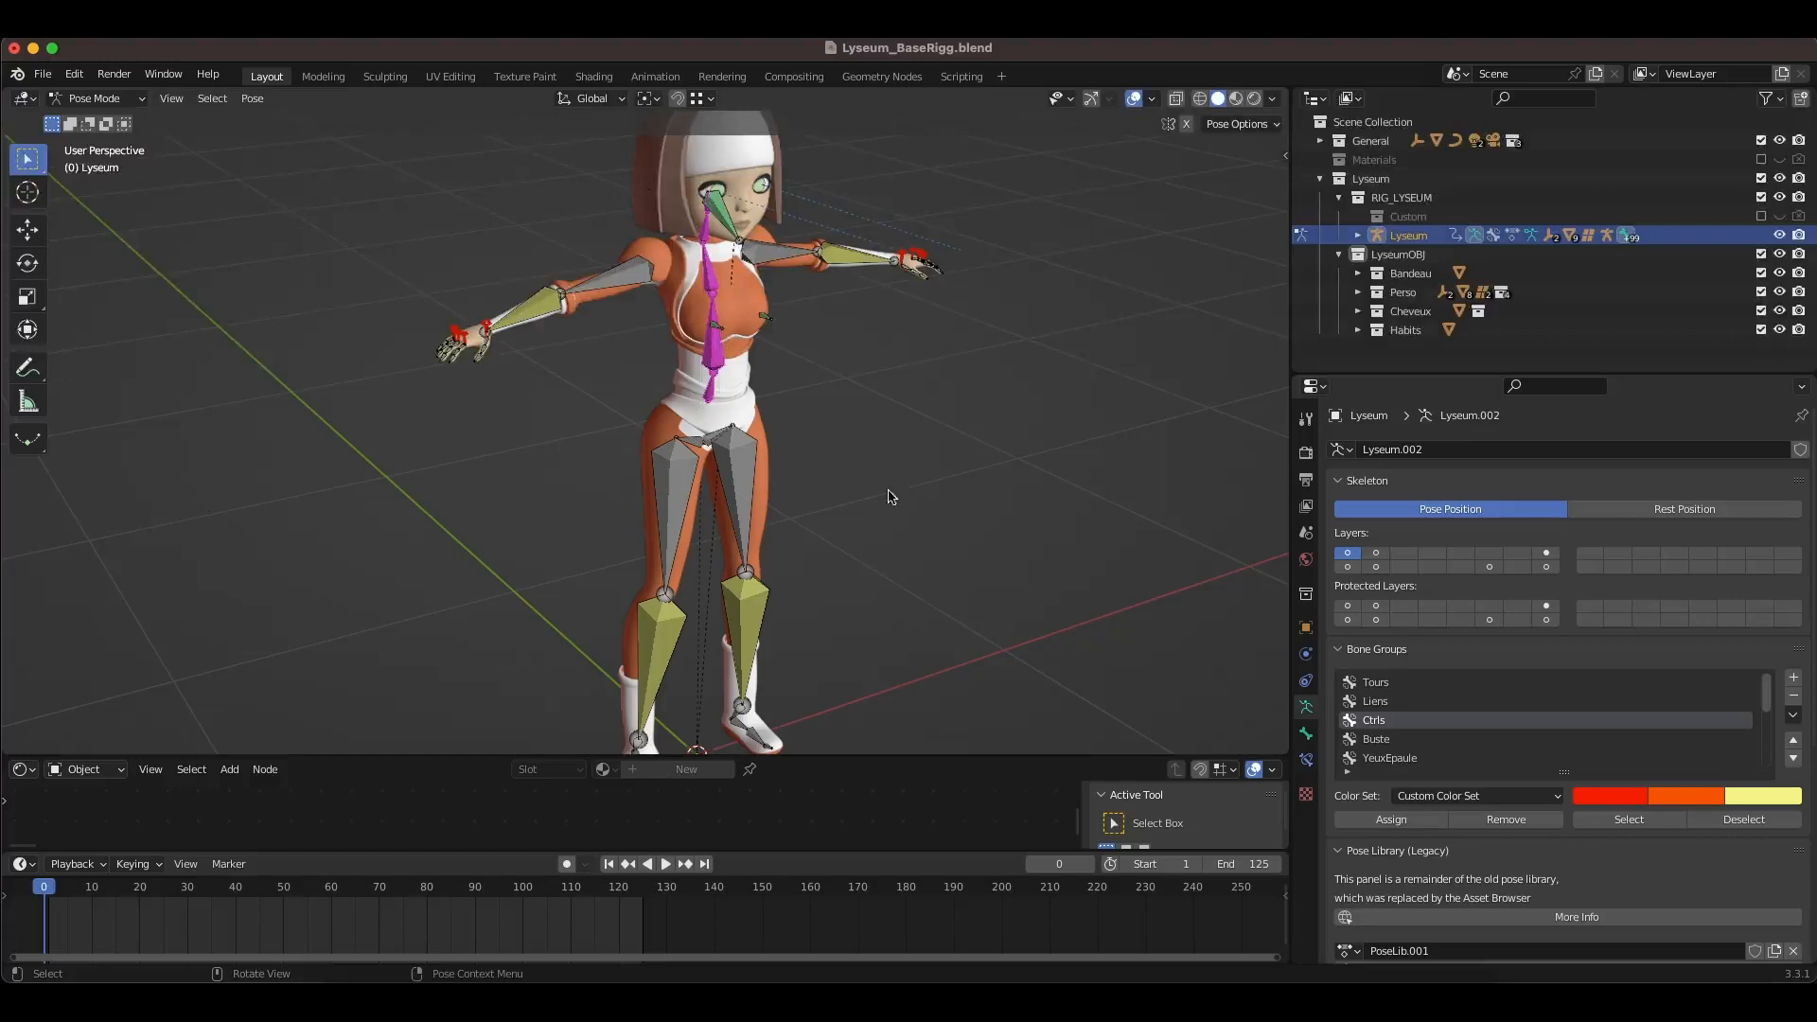
pyautogui.click(1544, 555)
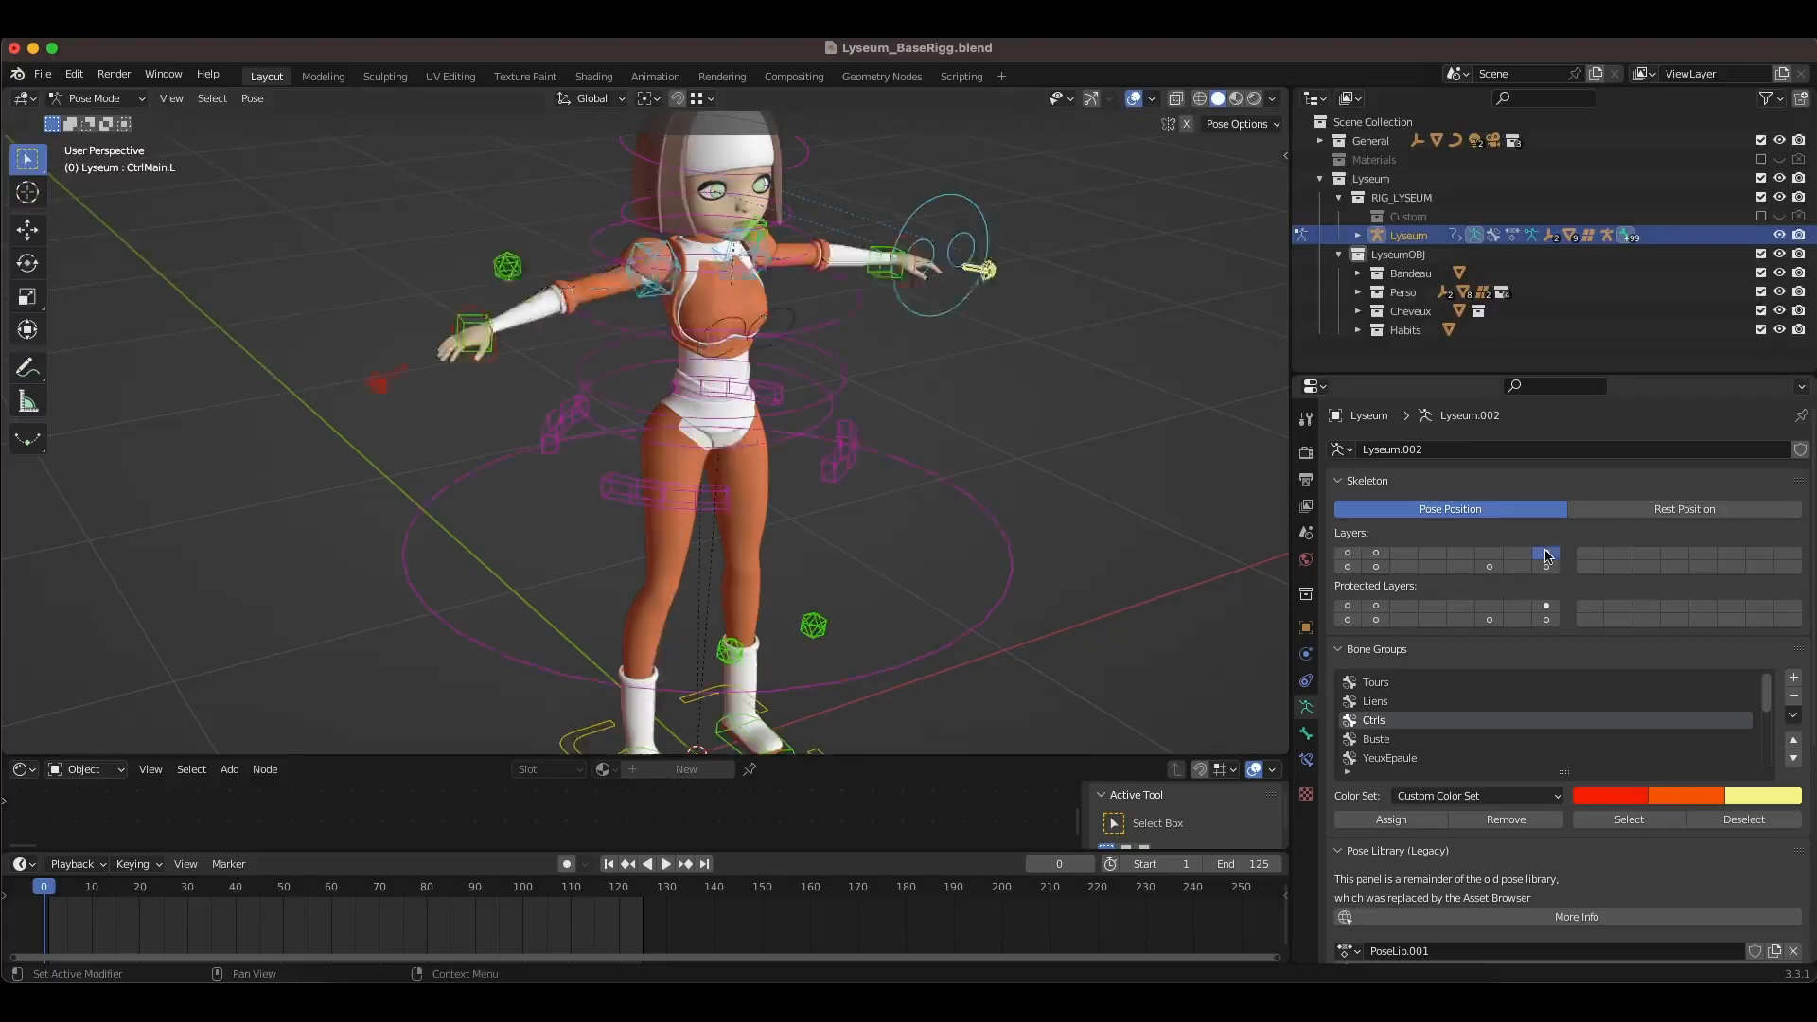
pyautogui.click(1346, 553)
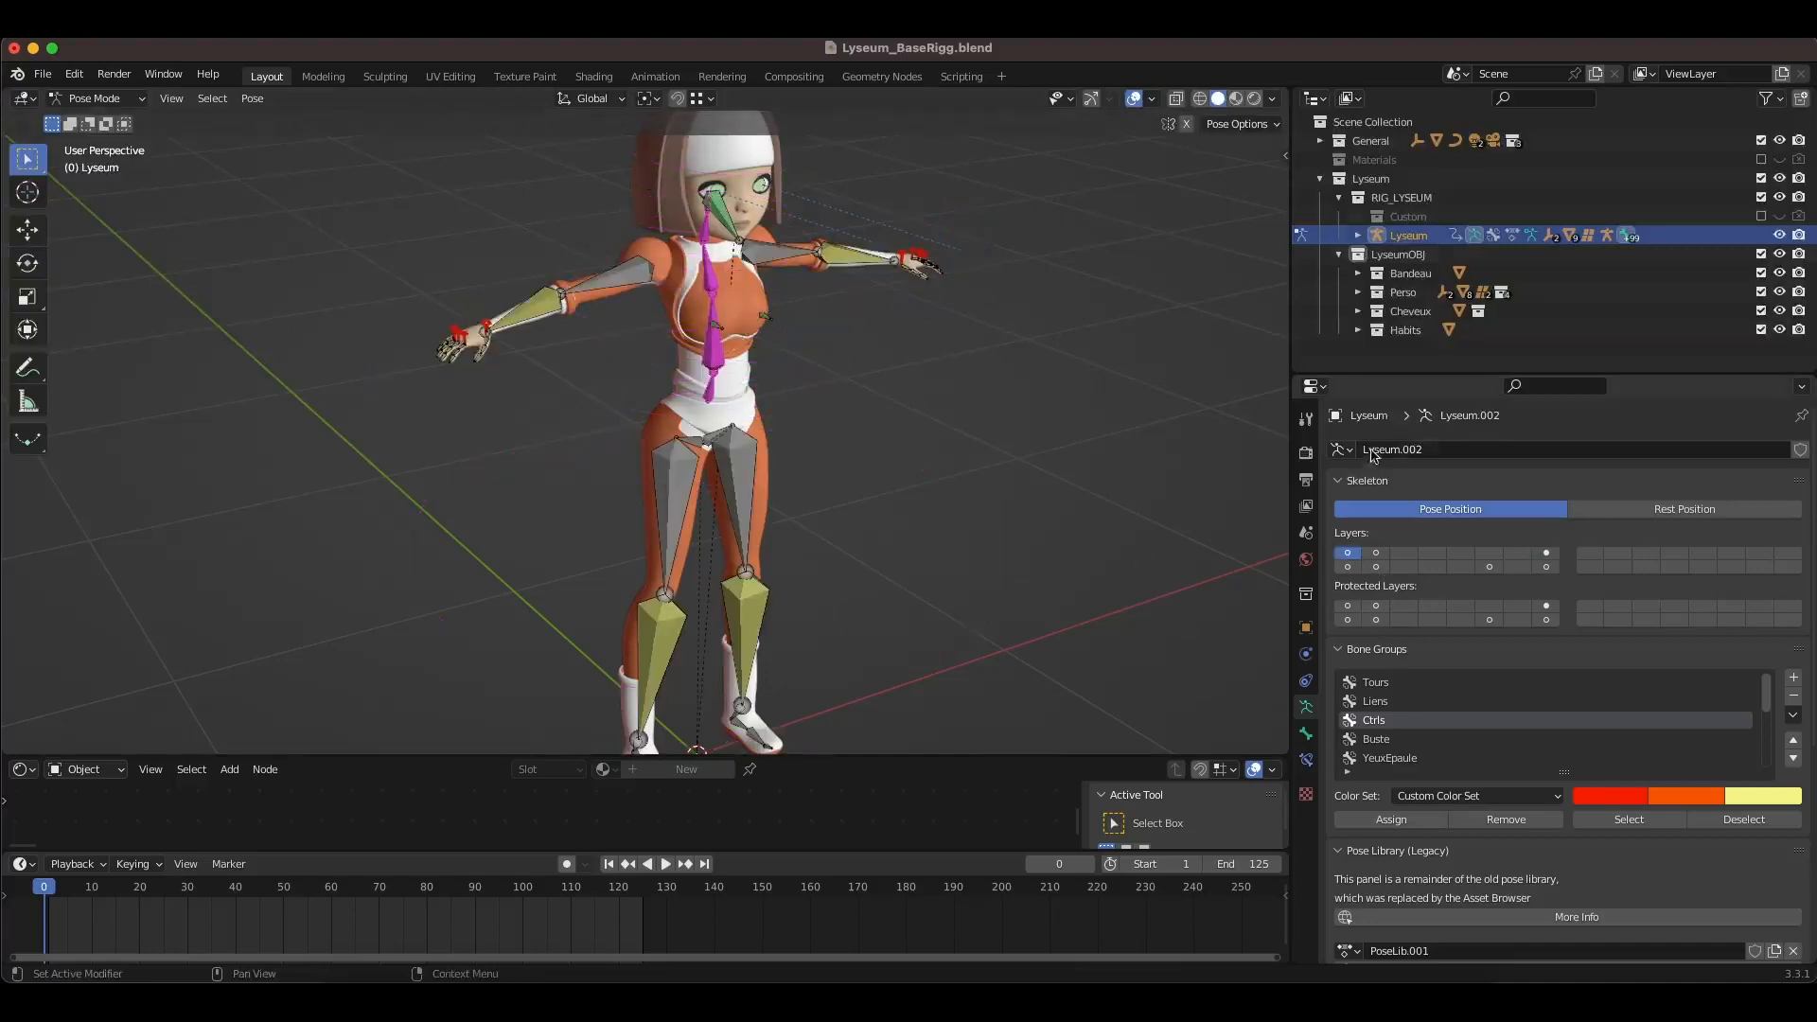
# Step: Show only the main control layer and try moving the IK Main.L control at the left wrist
pyautogui.click(1546, 553)
pyautogui.click(881, 266)
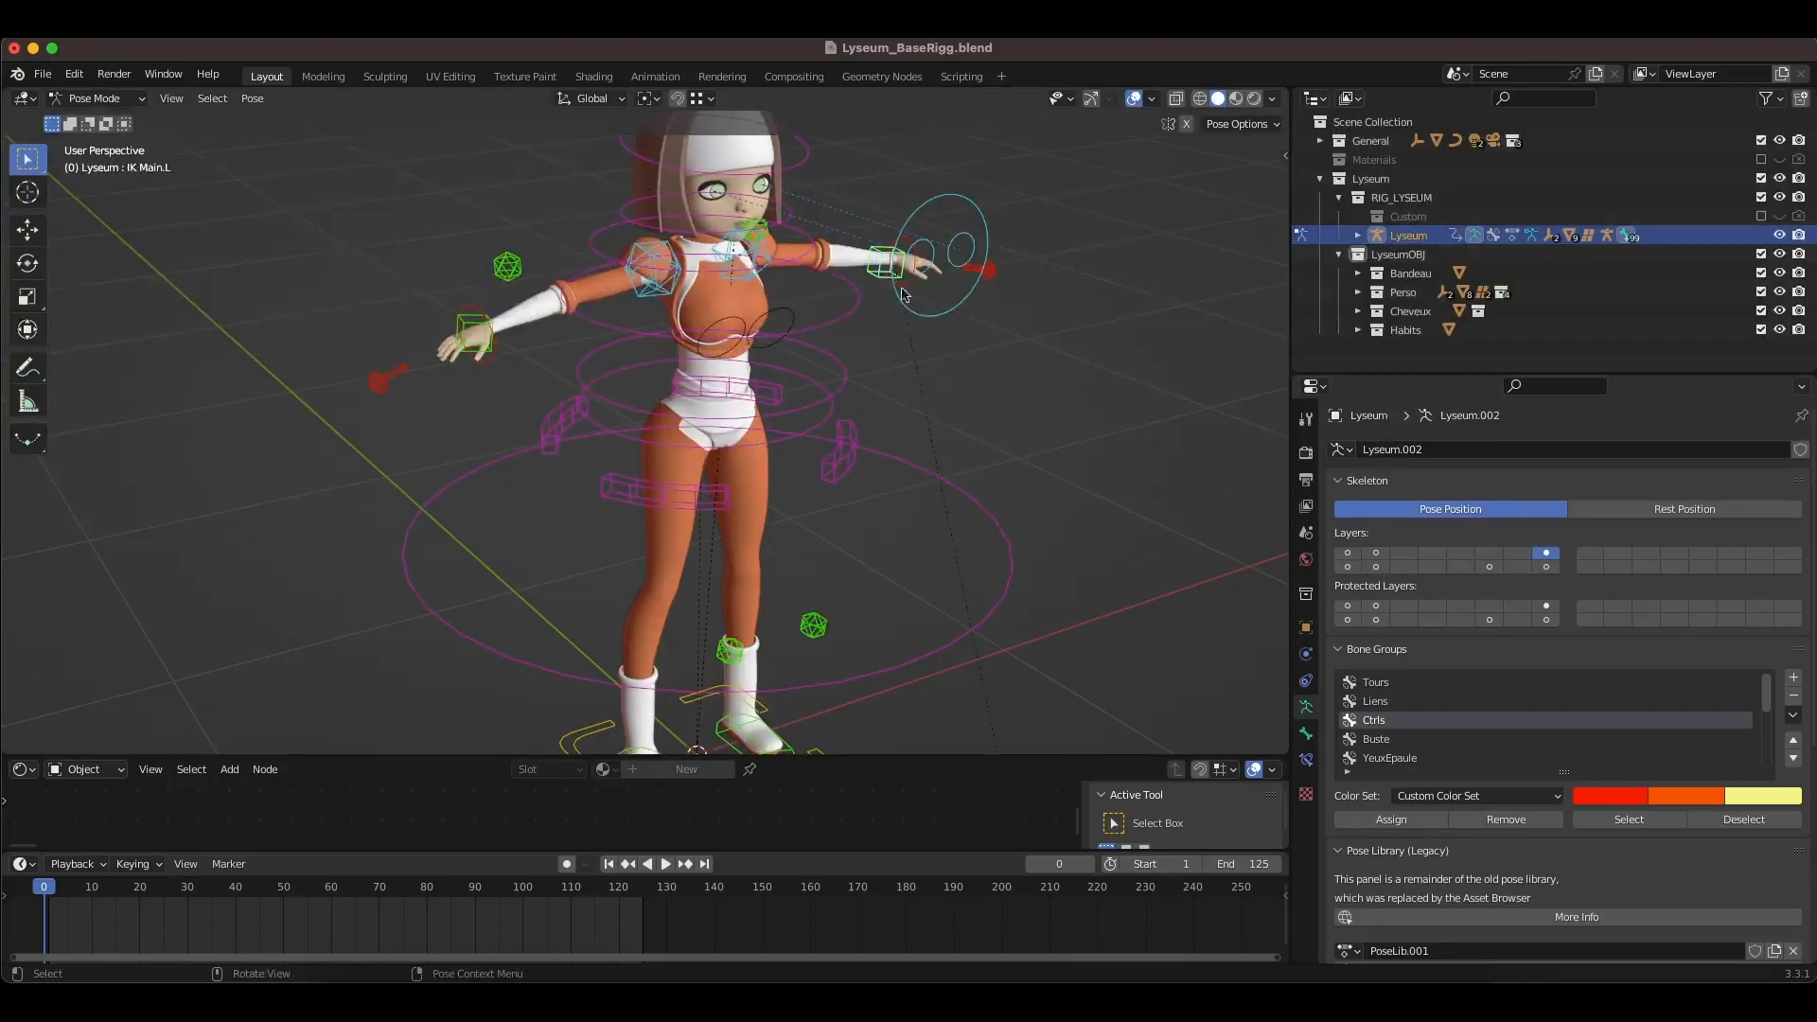
pyautogui.press('g')
pyautogui.rightClick(961, 403)
# Step: Show the first skeleton layer together with the control layer and try moving IK Main.L to demonstrate how it drives the arm bones
pyautogui.click(1346, 552)
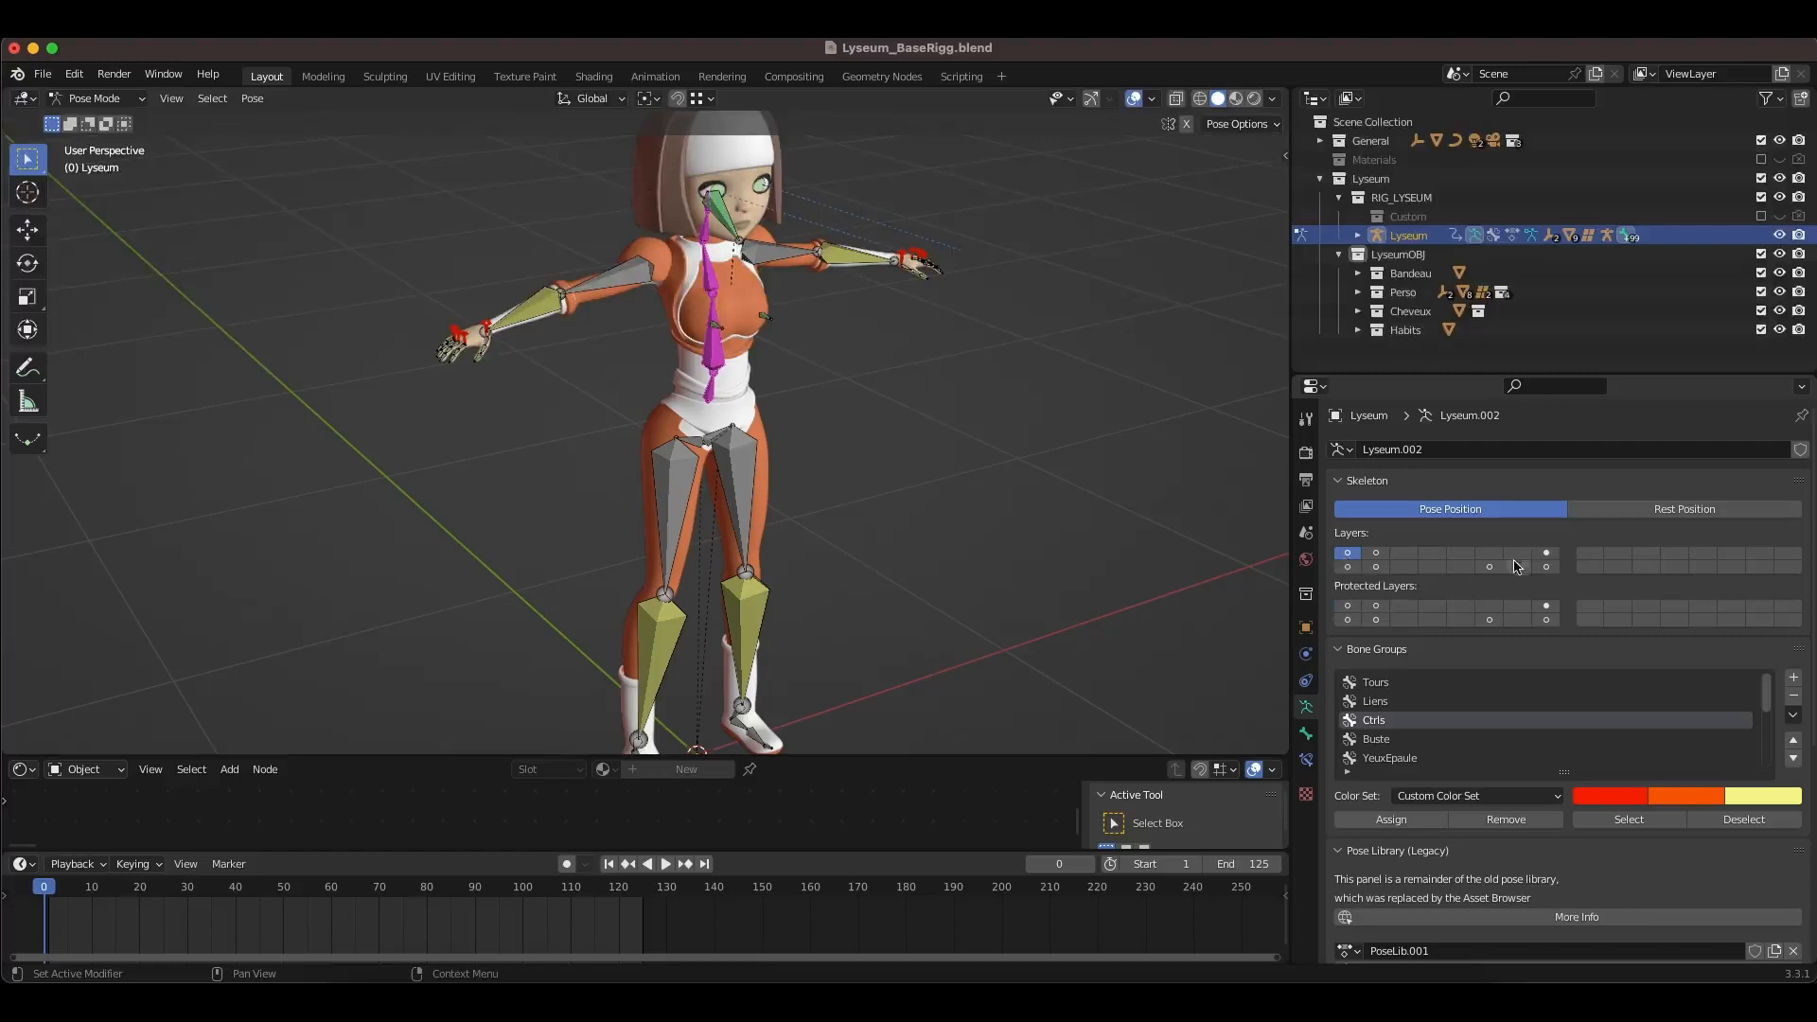
pyautogui.keyDown('shift'); pyautogui.click(1546, 552); pyautogui.keyUp('shift')
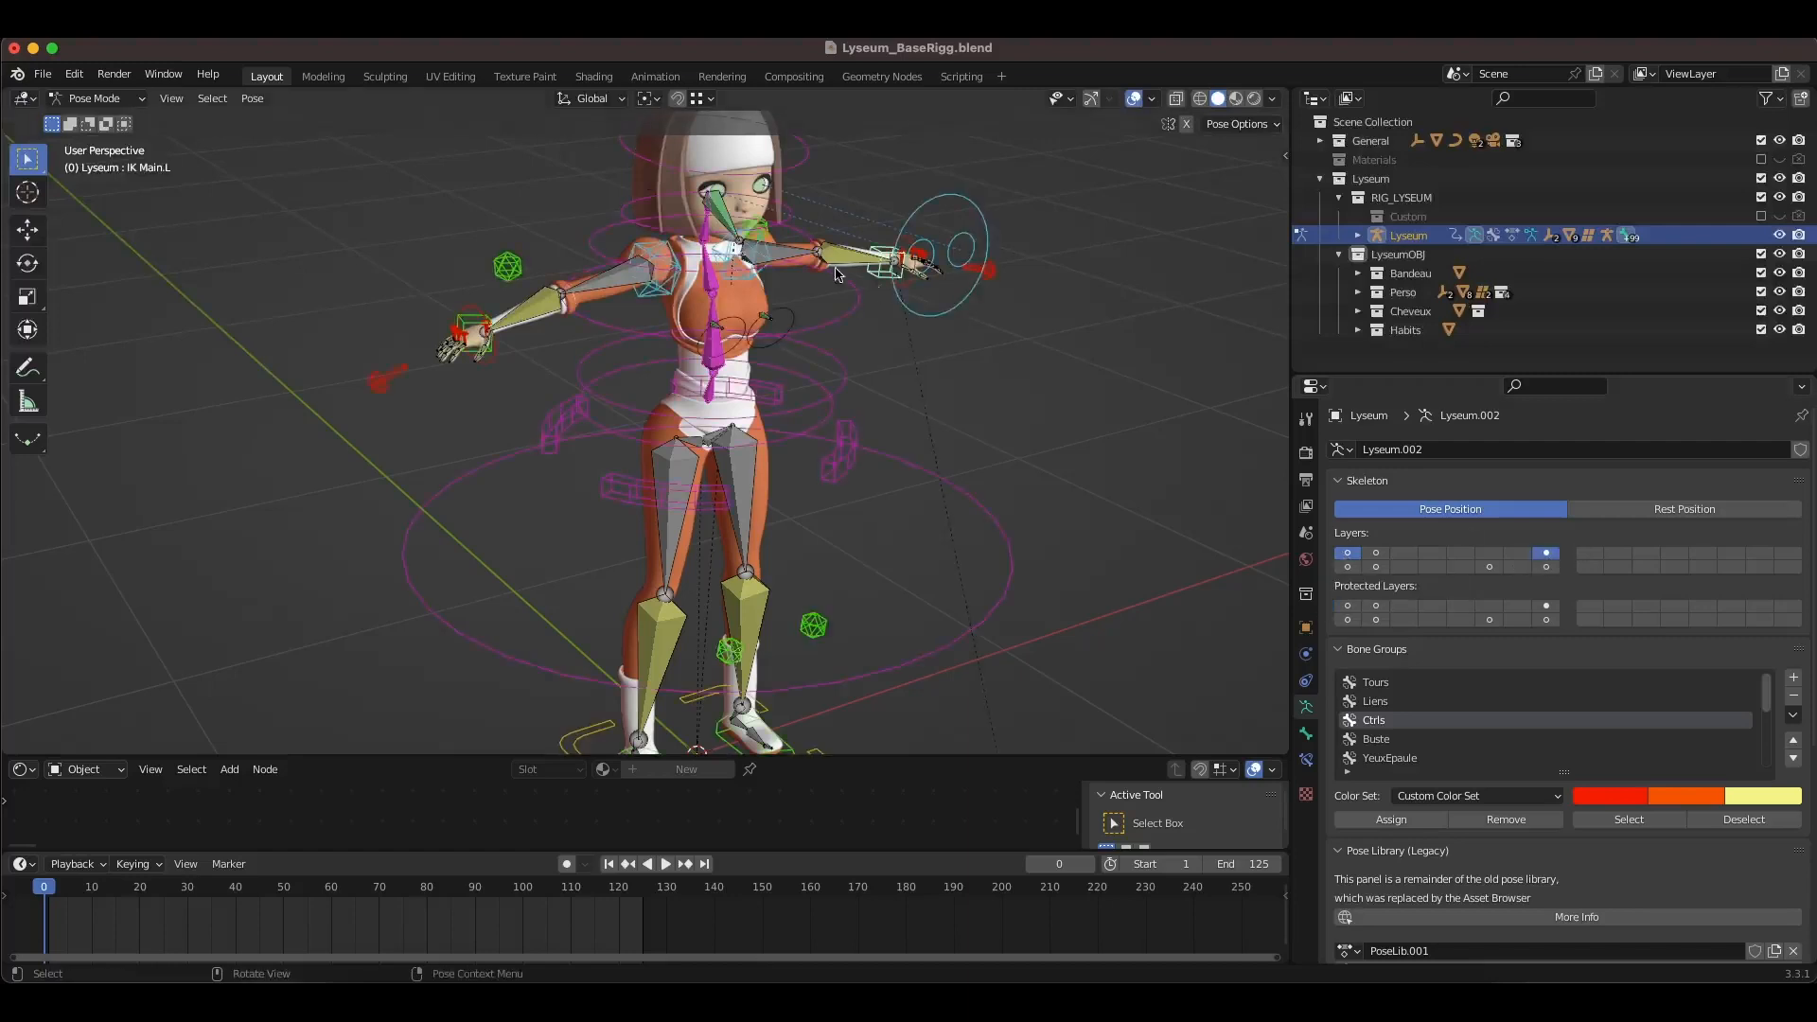
pyautogui.moveTo(974, 405); pyautogui.dragTo(910, 393, button='middle')
pyautogui.press('g')
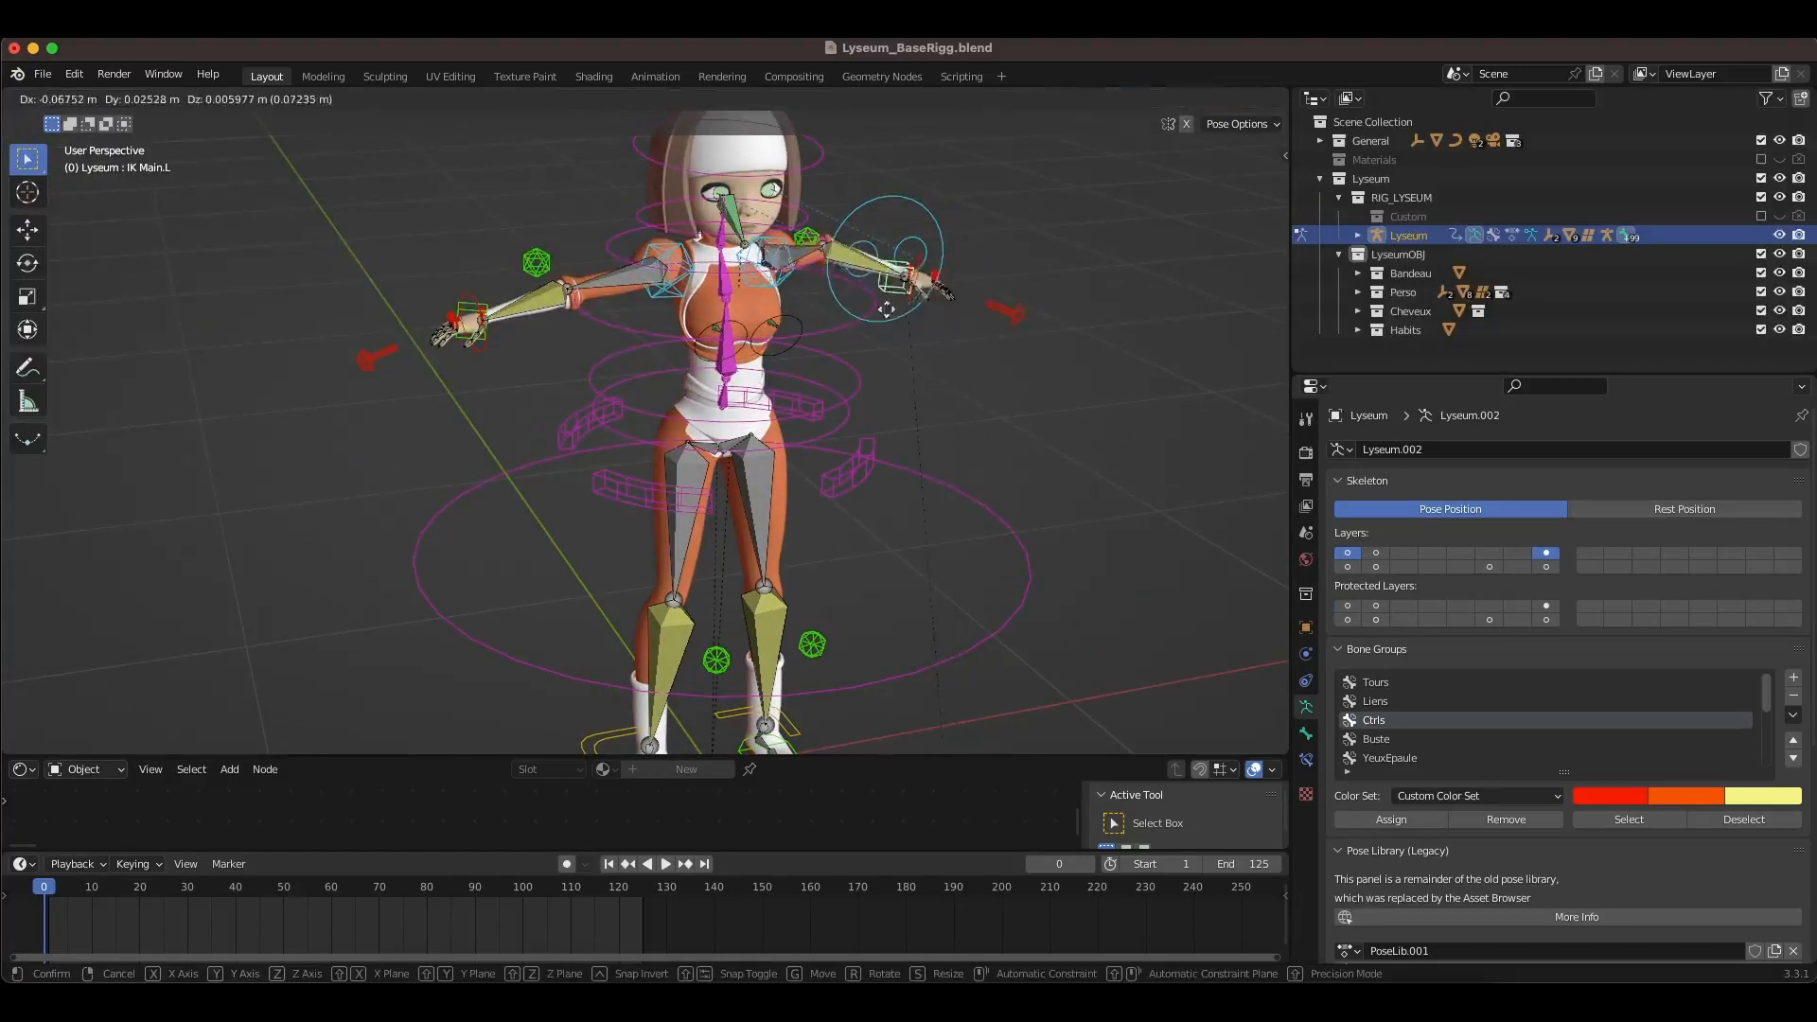
pyautogui.press('Escape')
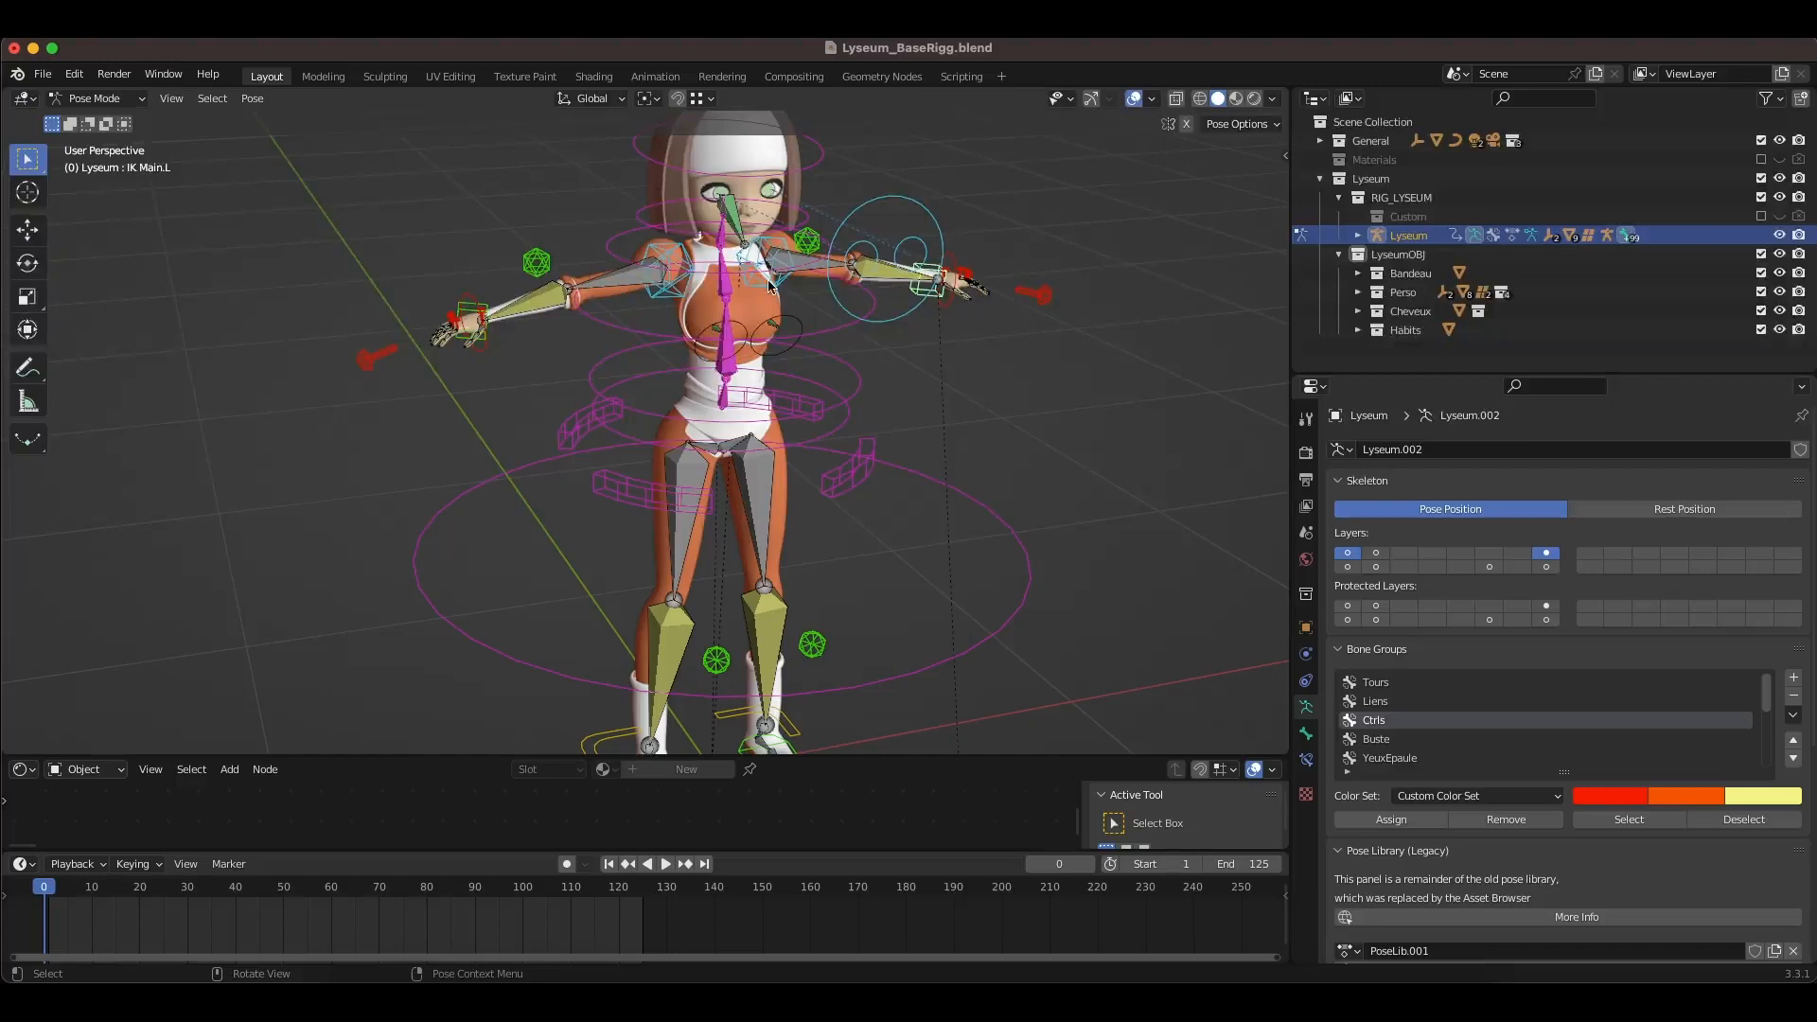
# Step: Display the second-row layer holding the small lip bones and examine them around the mouth
pyautogui.click(1546, 567)
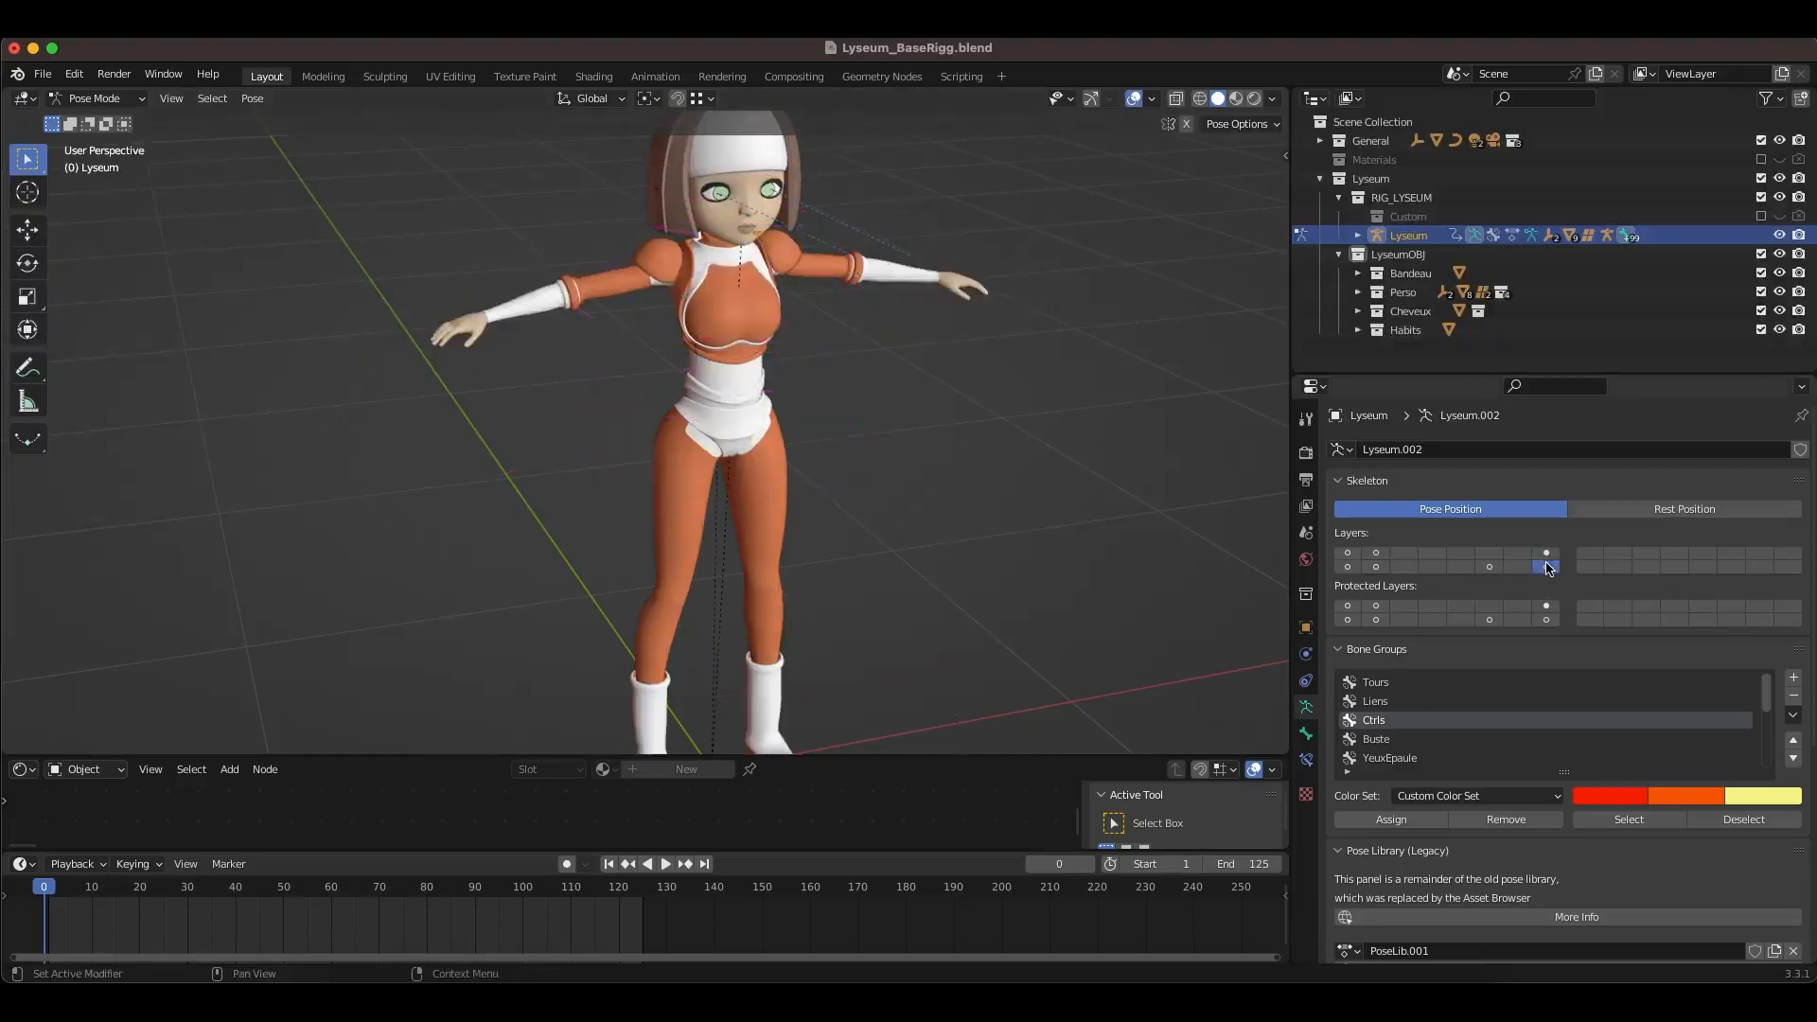
pyautogui.click(1547, 552)
pyautogui.click(1347, 567)
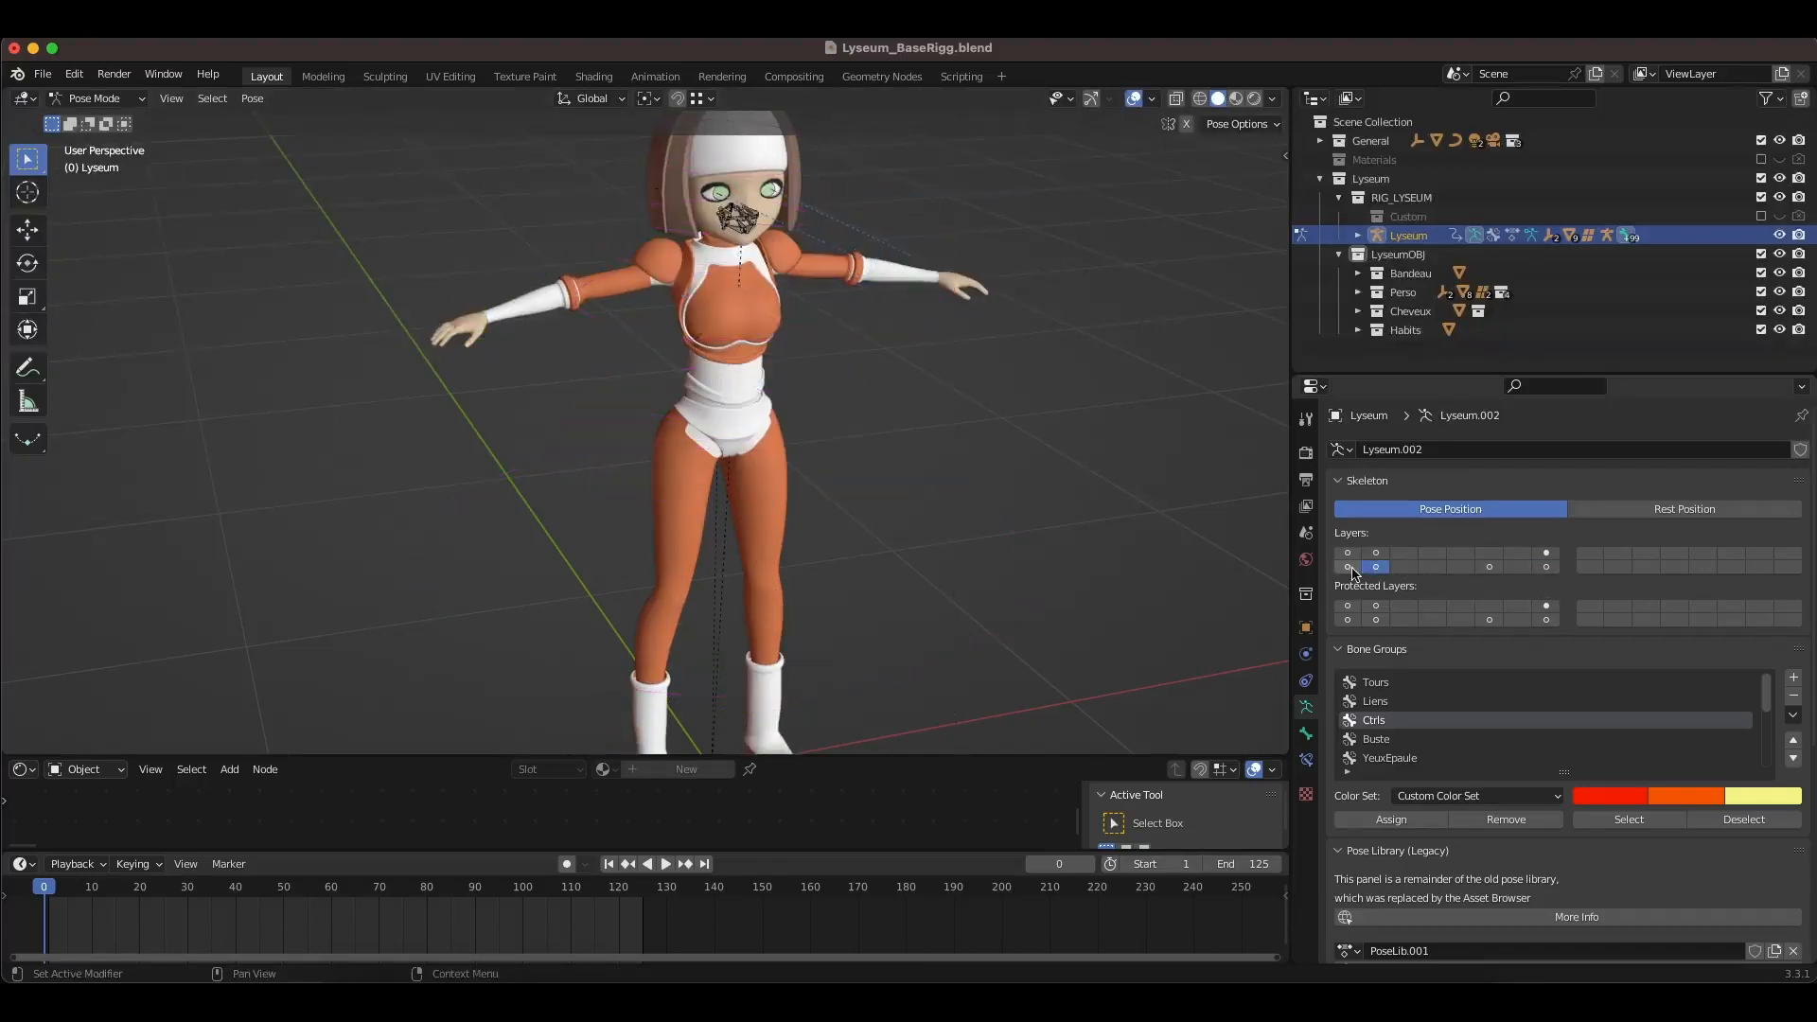
pyautogui.keyDown('shift'); pyautogui.moveTo(888, 310); pyautogui.dragTo(724, 427, button='middle'); pyautogui.keyUp('shift')
pyautogui.scroll(3, 724, 428)
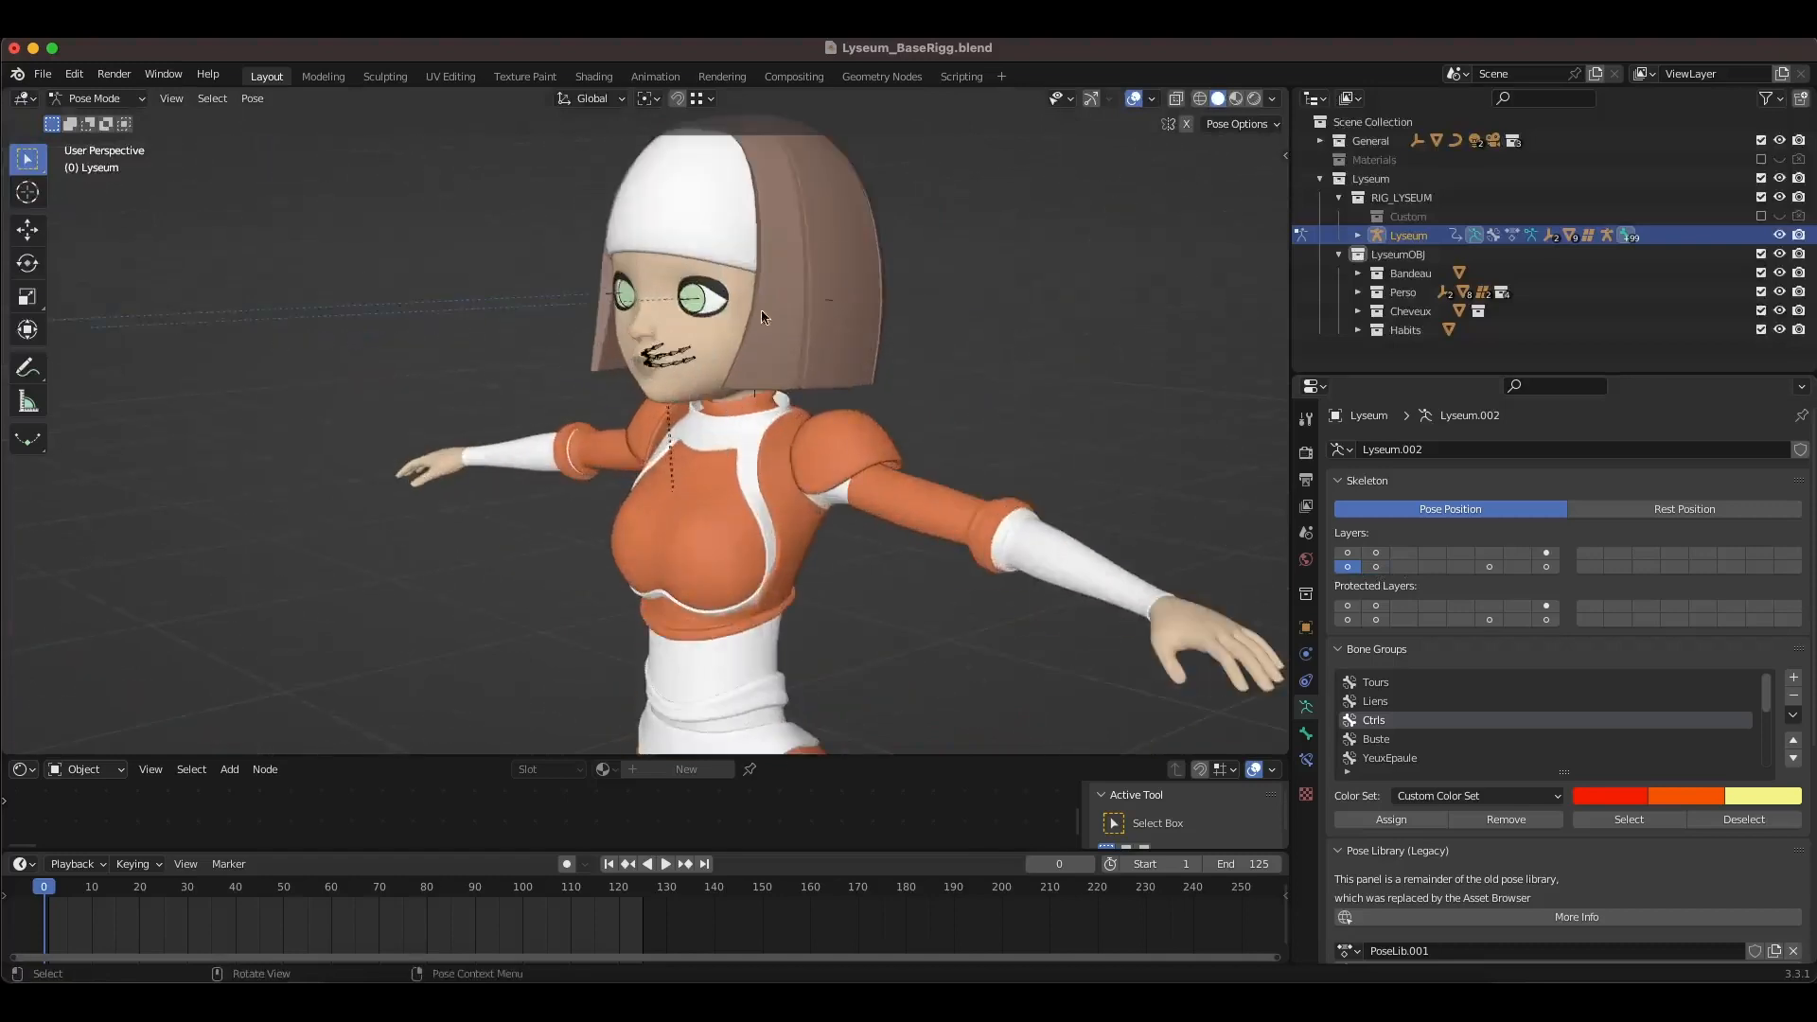
pyautogui.keyDown('shift'); pyautogui.moveTo(761, 310); pyautogui.dragTo(749, 386, button='middle'); pyautogui.keyUp('shift')
pyautogui.scroll(3, 621, 473)
pyautogui.scroll(3, 859, 423)
pyautogui.keyDown('shift'); pyautogui.moveTo(956, 405); pyautogui.dragTo(834, 346, button='middle'); pyautogui.keyUp('shift')
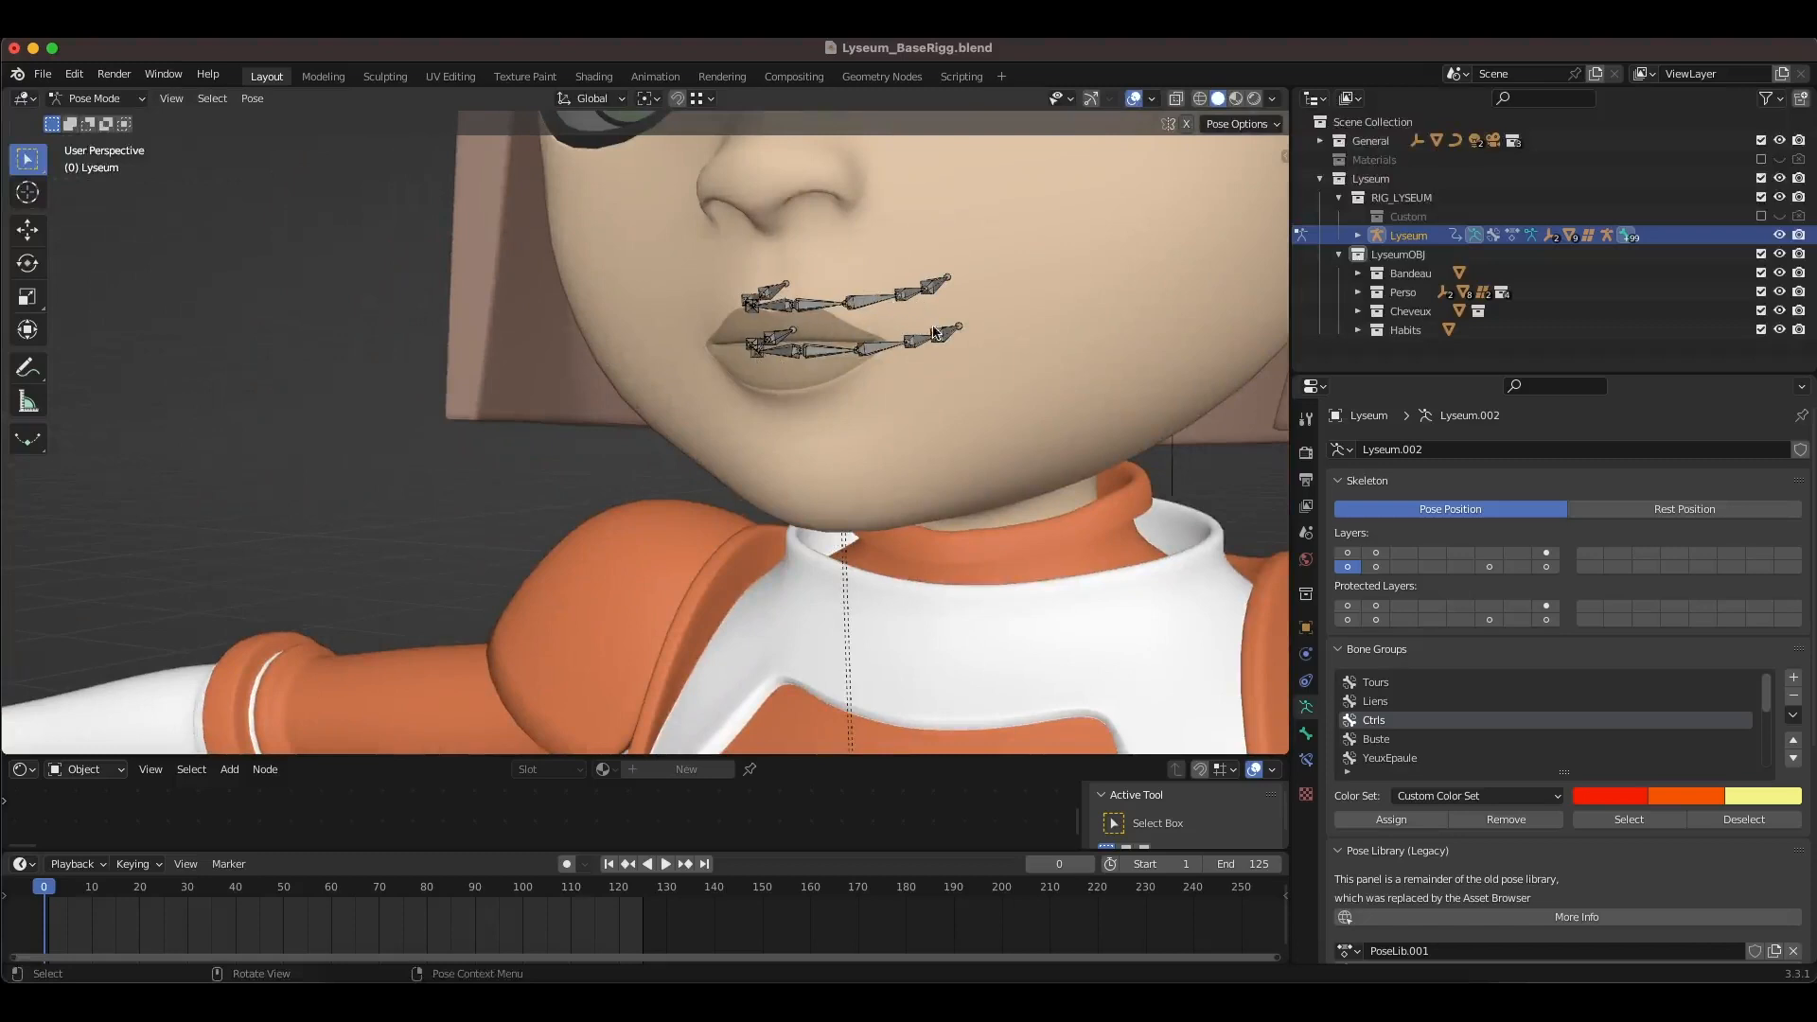
pyautogui.moveTo(849, 419); pyautogui.dragTo(1013, 426, button='middle')
# Step: Display the neighbouring second-row layer of larger mouth bones and examine them from the front and side
pyautogui.click(1375, 566)
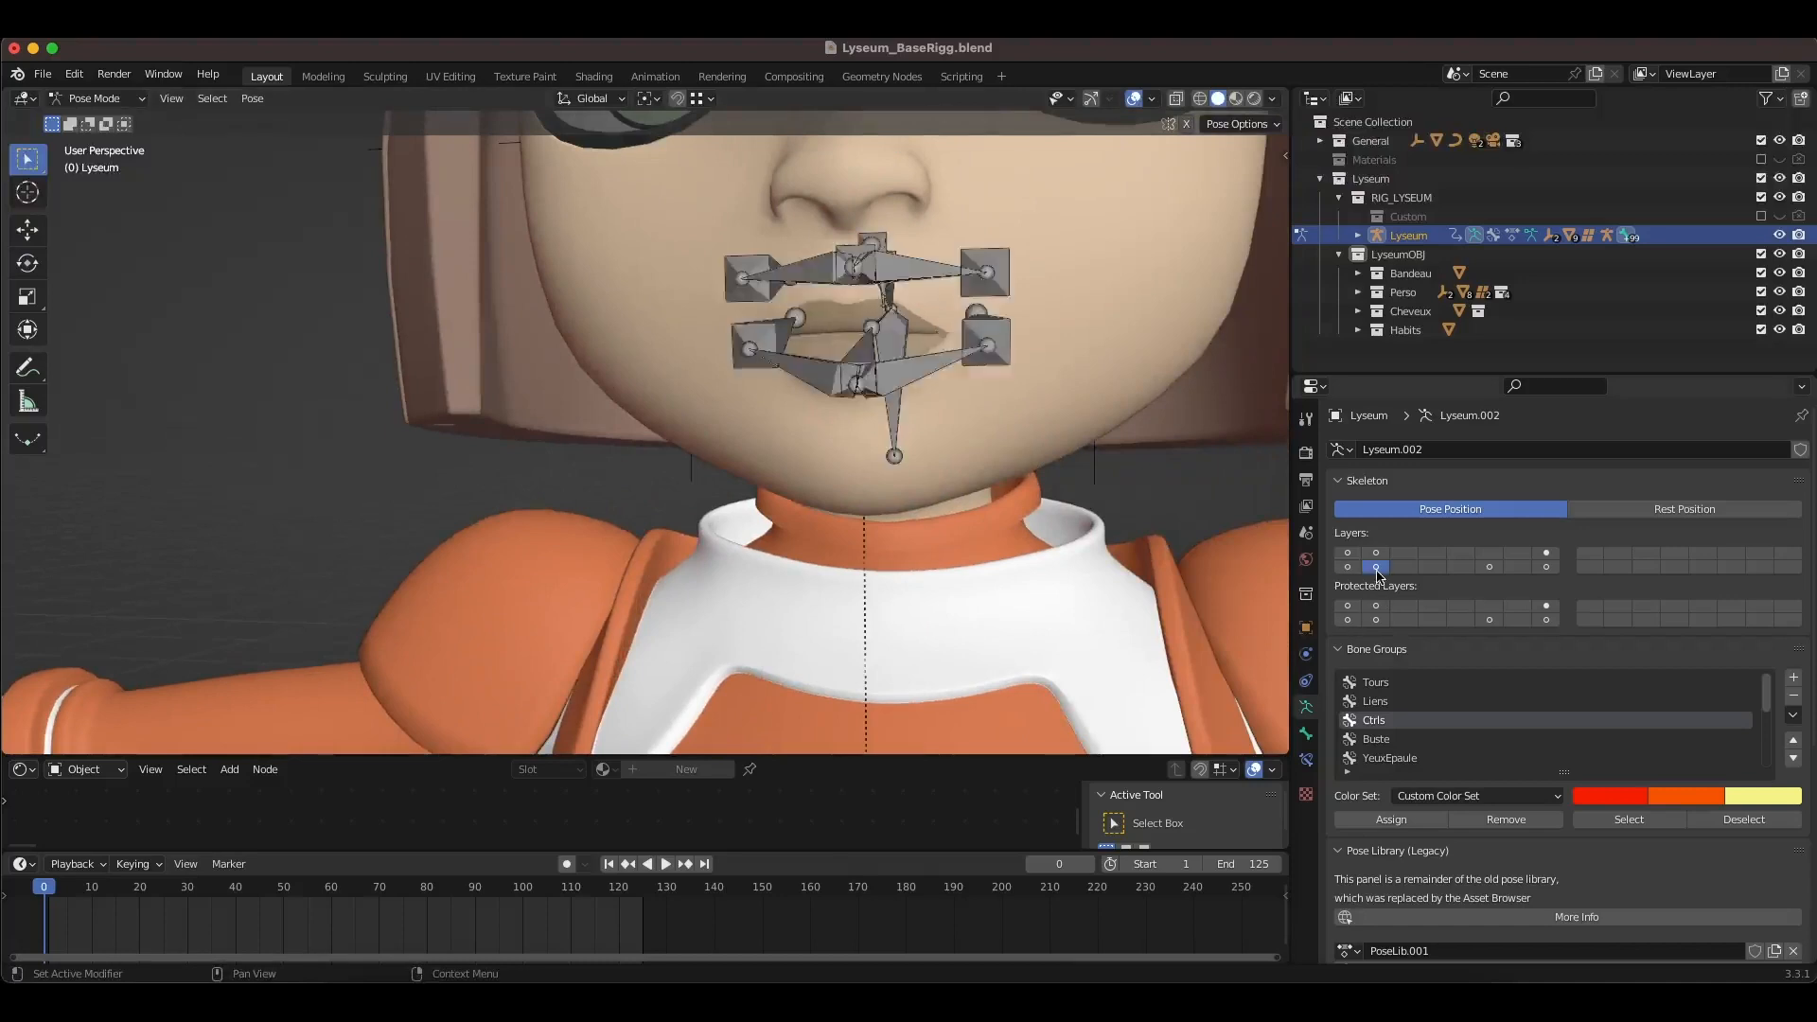
pyautogui.scroll(-4, 952, 520)
pyautogui.moveTo(952, 520); pyautogui.dragTo(586, 480, button='middle')
pyautogui.scroll(3, 516, 423)
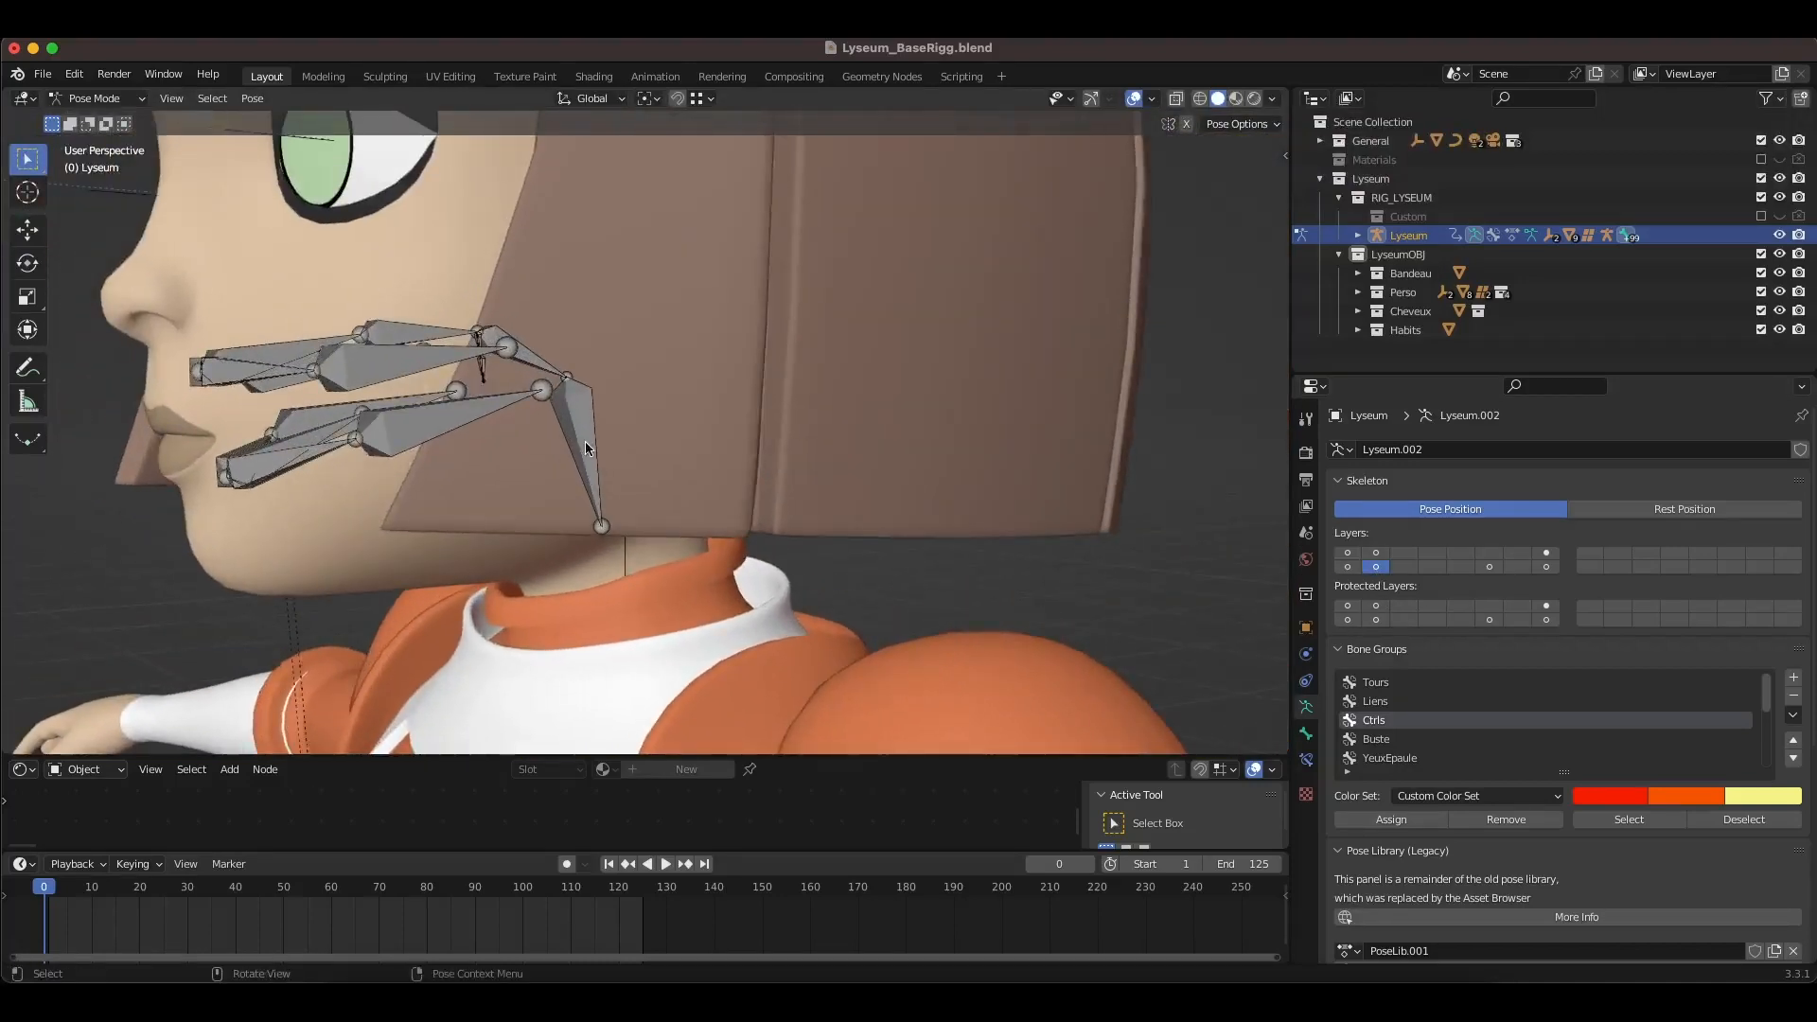
pyautogui.moveTo(316, 473); pyautogui.dragTo(538, 396, button='middle')
# Step: Select the small Luette02 bone at the back of the mouth, followed by the Luette01 bone above it
pyautogui.click(526, 409)
pyautogui.click(525, 411)
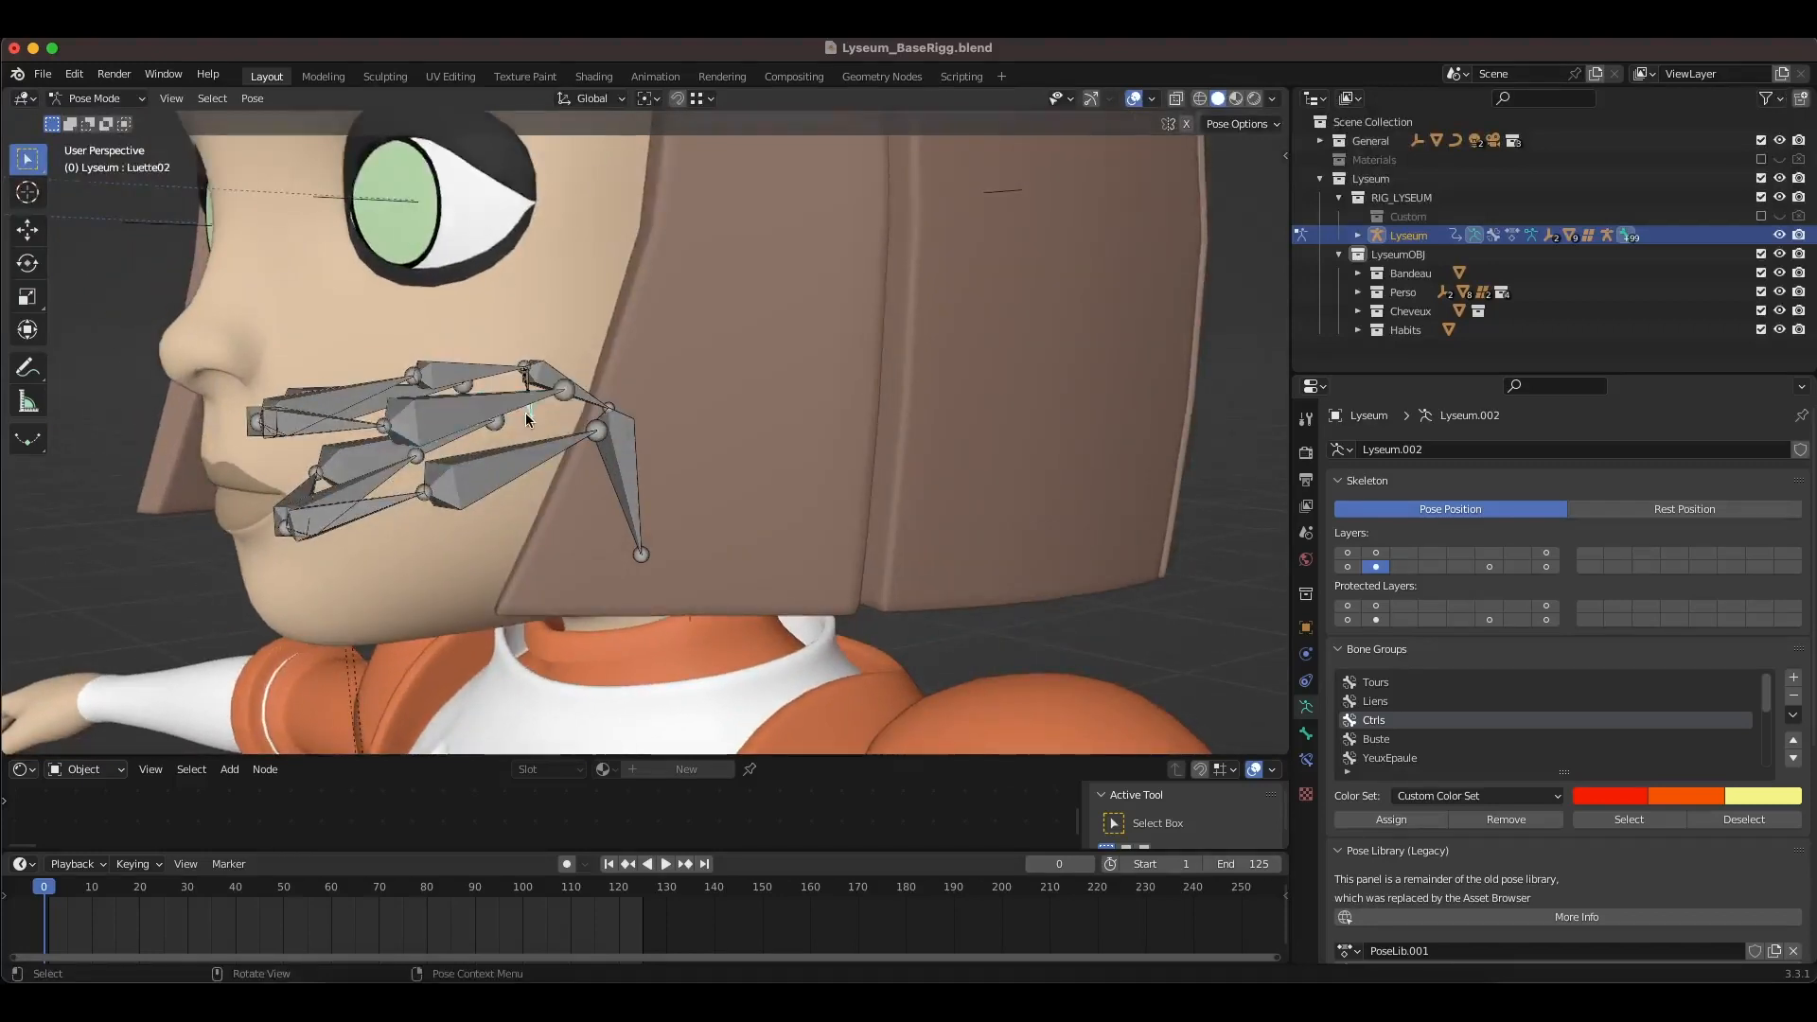
pyautogui.scroll(3, 525, 412)
pyautogui.click(437, 346)
pyautogui.moveTo(436, 346); pyautogui.dragTo(600, 436, button='middle')
# Step: Examine the layout of the mouth and Luette bones from the front, the side and close up
pyautogui.scroll(-3, 604, 438)
pyautogui.scroll(-3, 889, 392)
pyautogui.scroll(3, 909, 425)
pyautogui.scroll(-4, 944, 486)
pyautogui.moveTo(932, 390); pyautogui.dragTo(710, 458, button='middle')
pyautogui.scroll(3, 1020, 494)
pyautogui.scroll(-3, 942, 491)
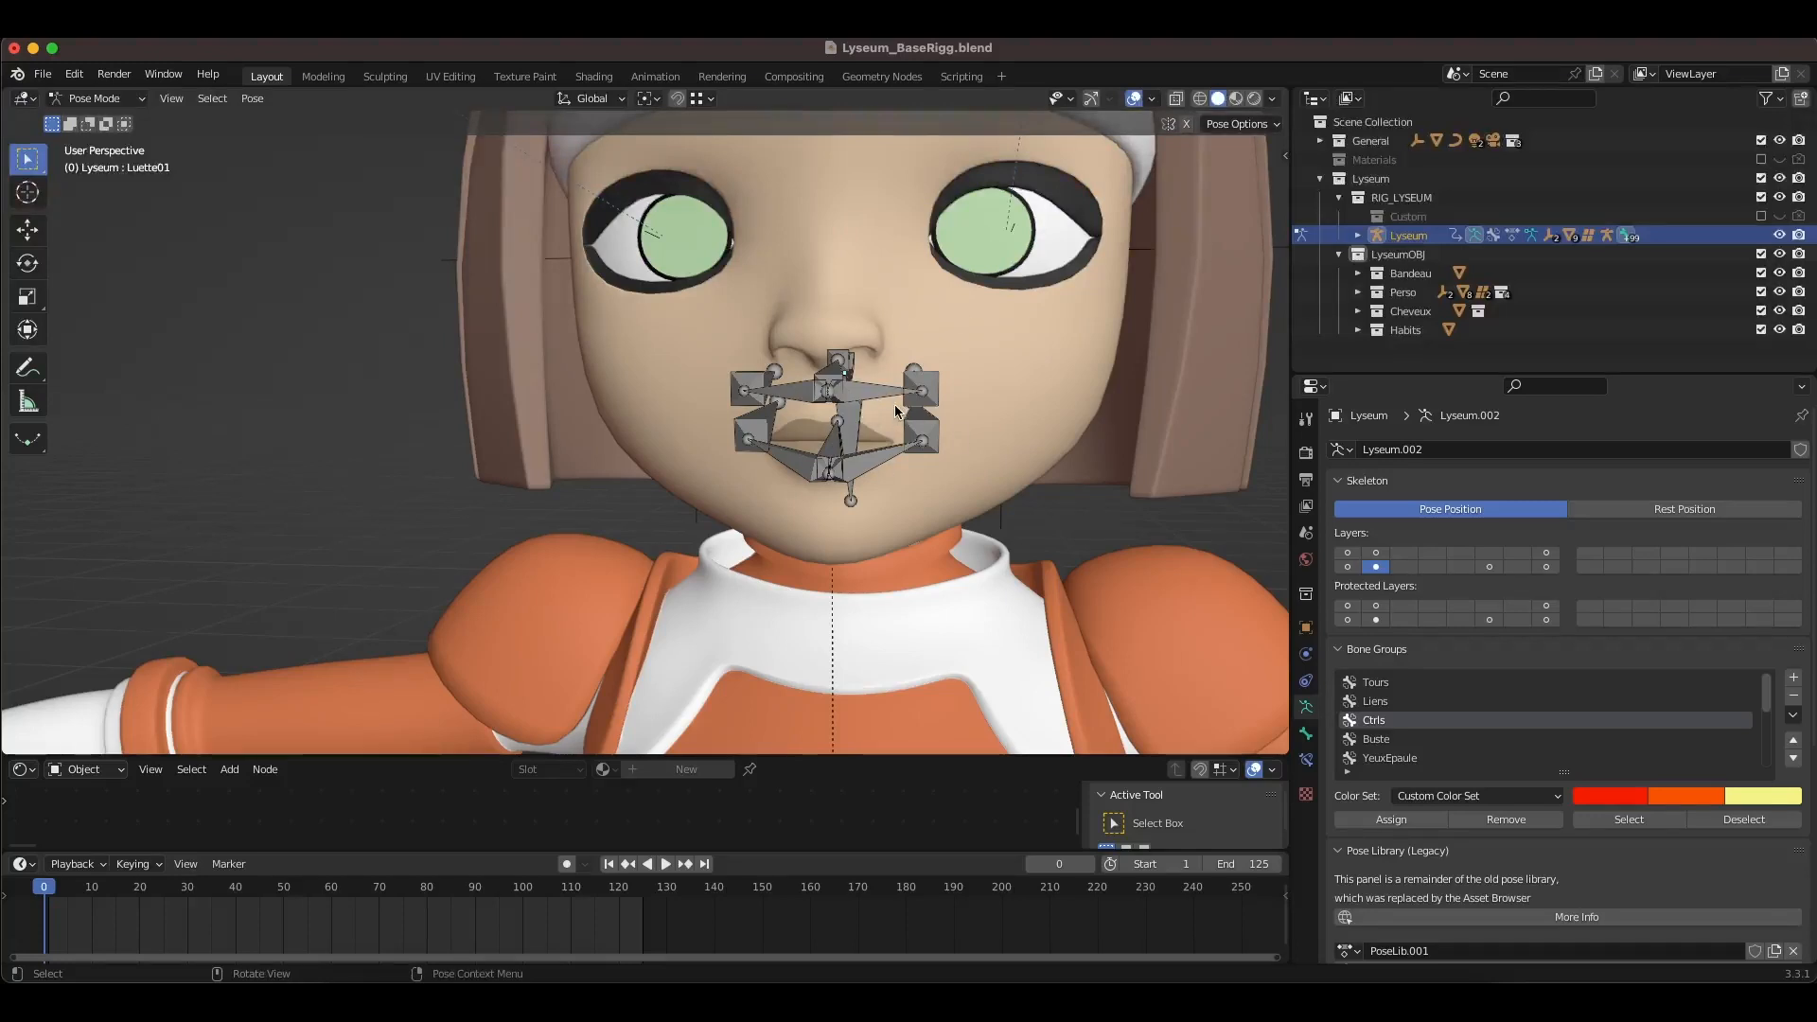
pyautogui.moveTo(894, 405); pyautogui.dragTo(914, 462, button='middle')
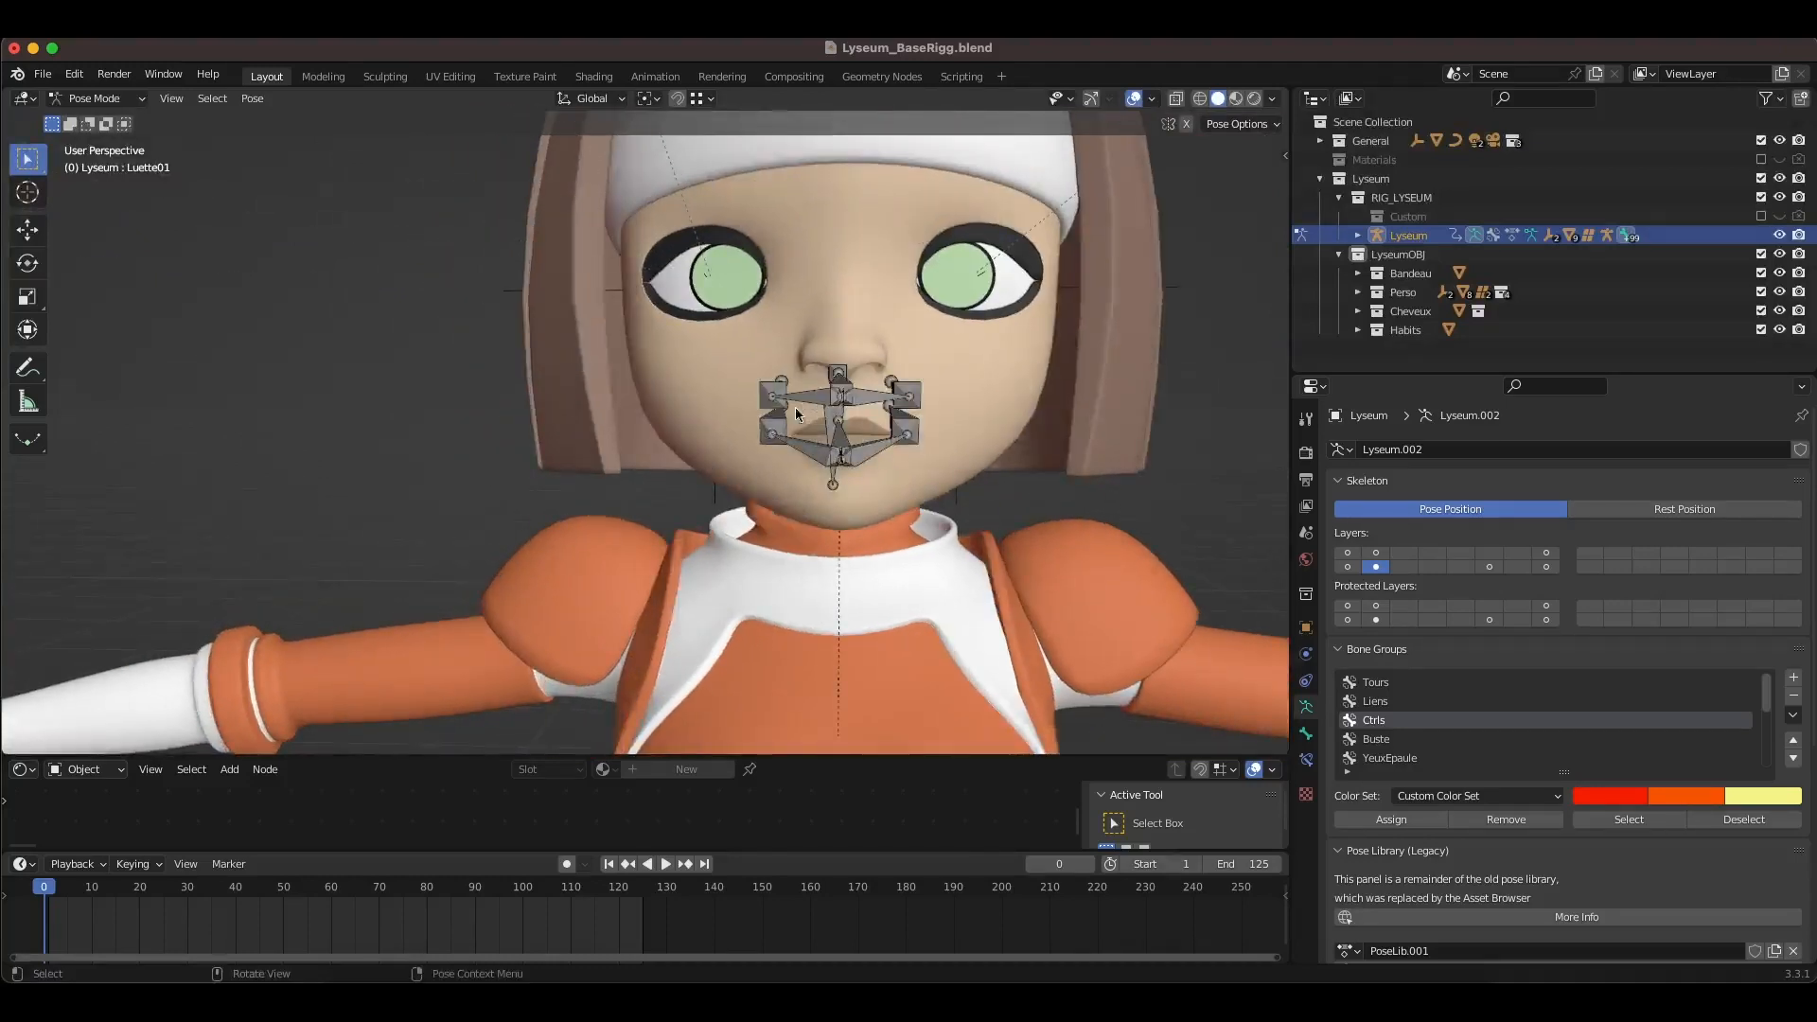
pyautogui.moveTo(924, 378); pyautogui.dragTo(760, 438, button='middle')
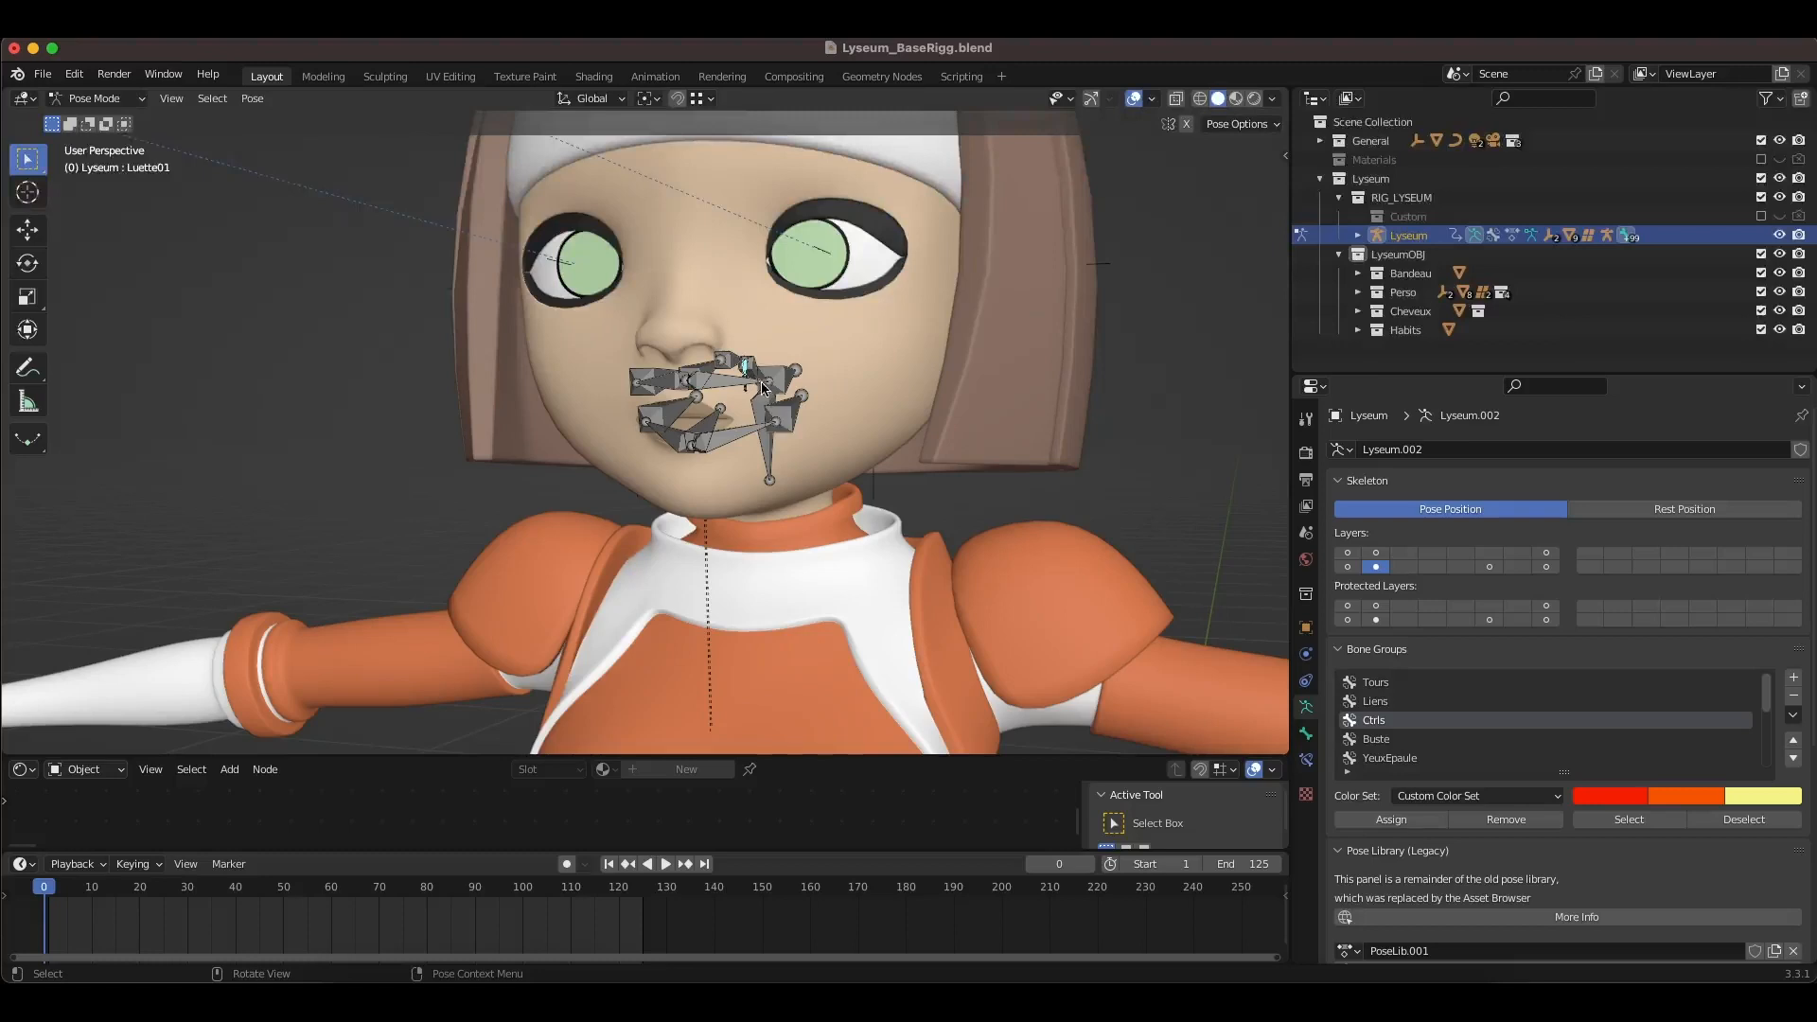
pyautogui.moveTo(787, 462); pyautogui.dragTo(520, 473, button='middle')
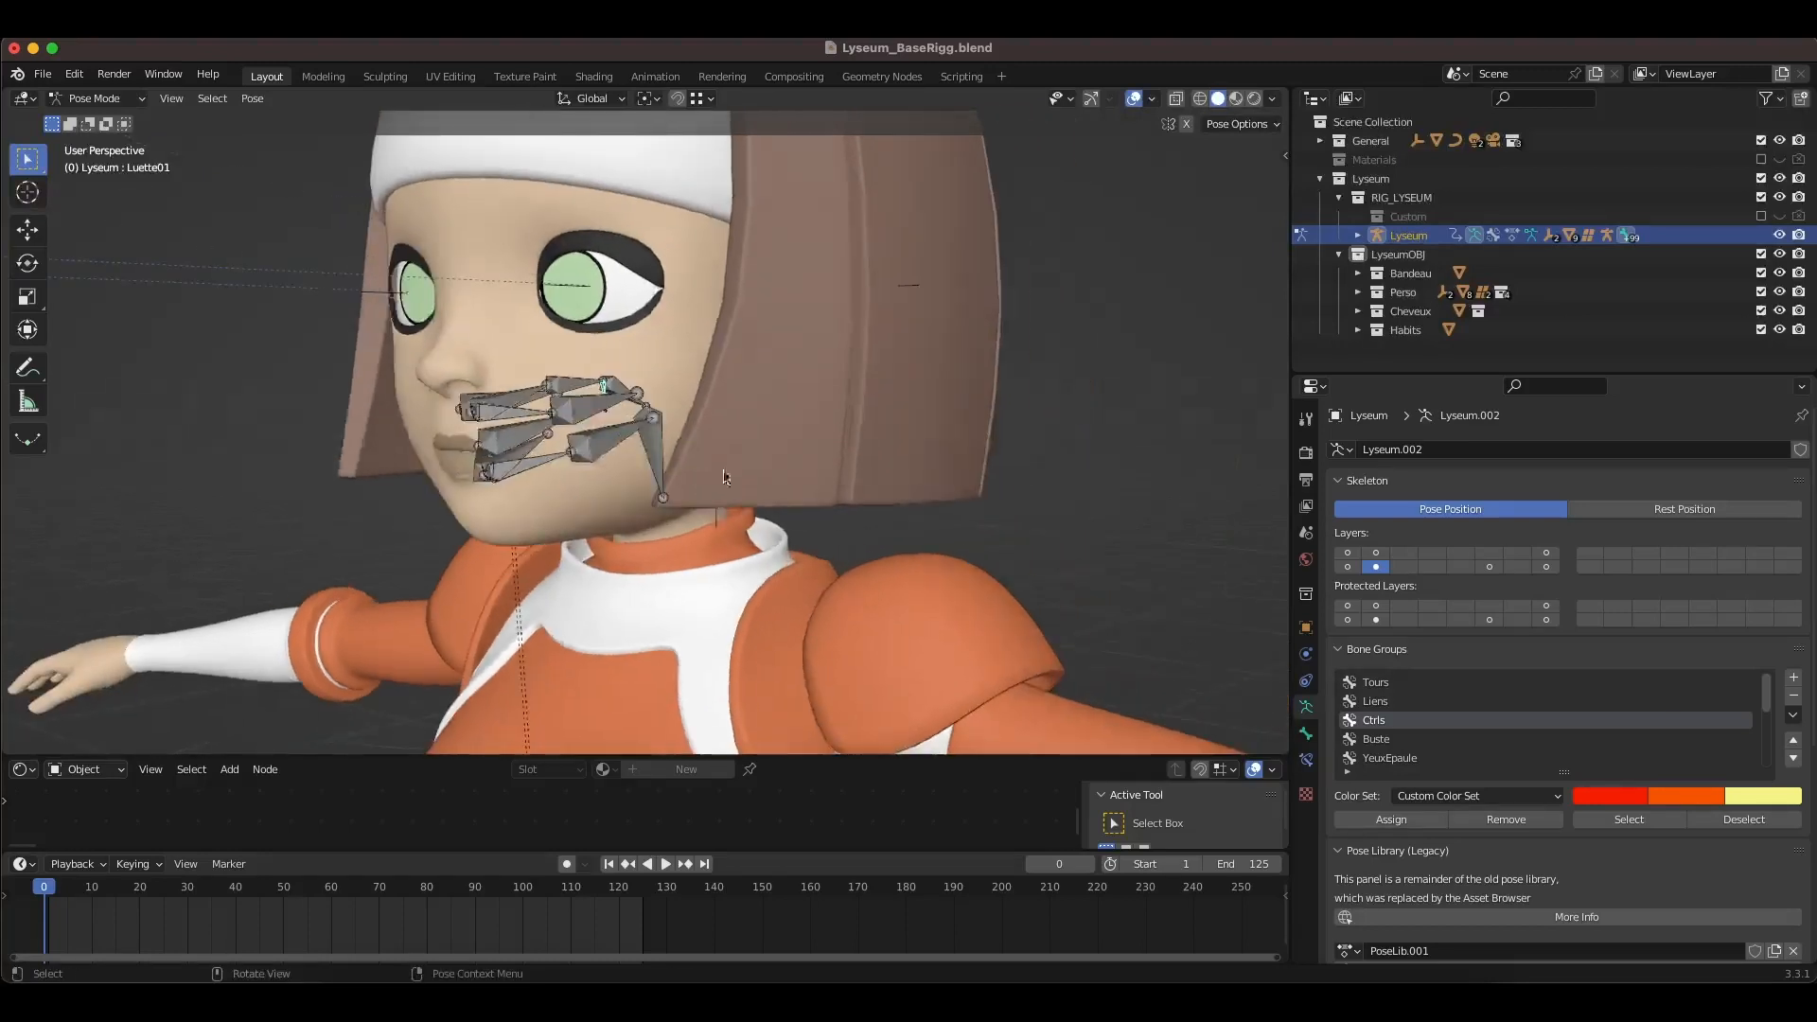
pyautogui.moveTo(585, 403); pyautogui.dragTo(822, 452, button='middle')
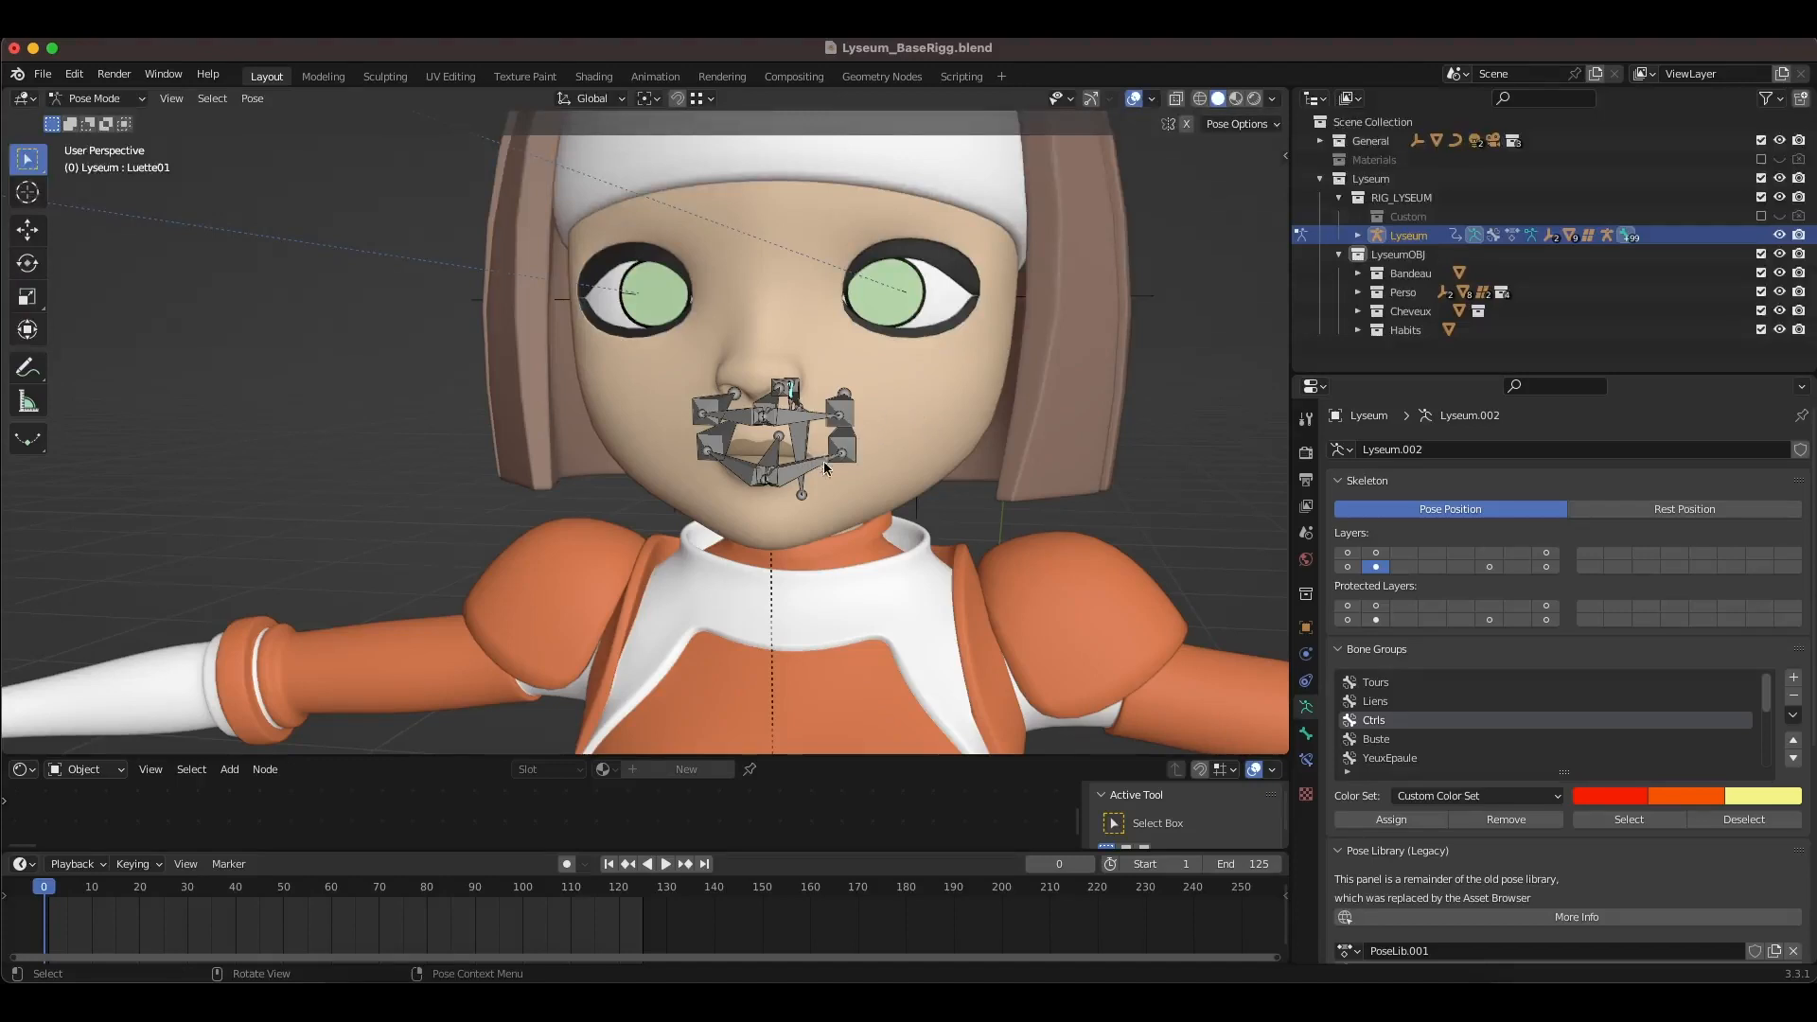
pyautogui.moveTo(871, 424); pyautogui.dragTo(651, 428, button='middle')
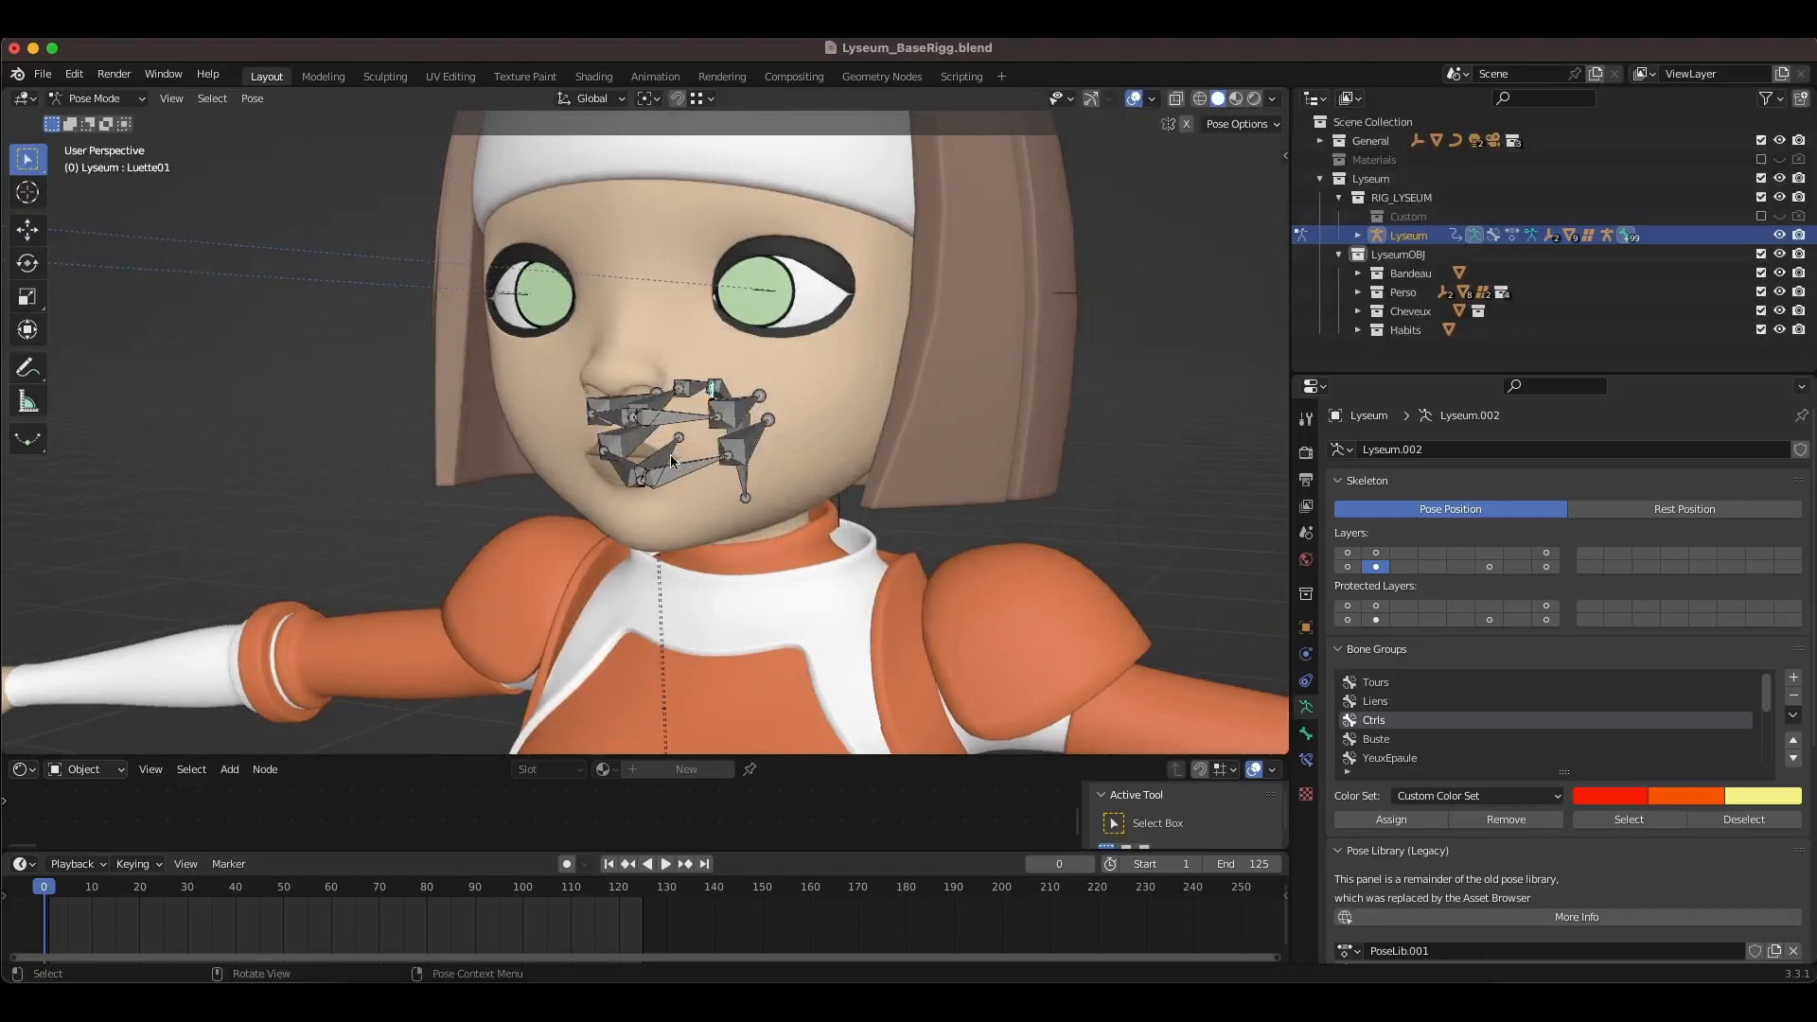
pyautogui.scroll(4, 673, 460)
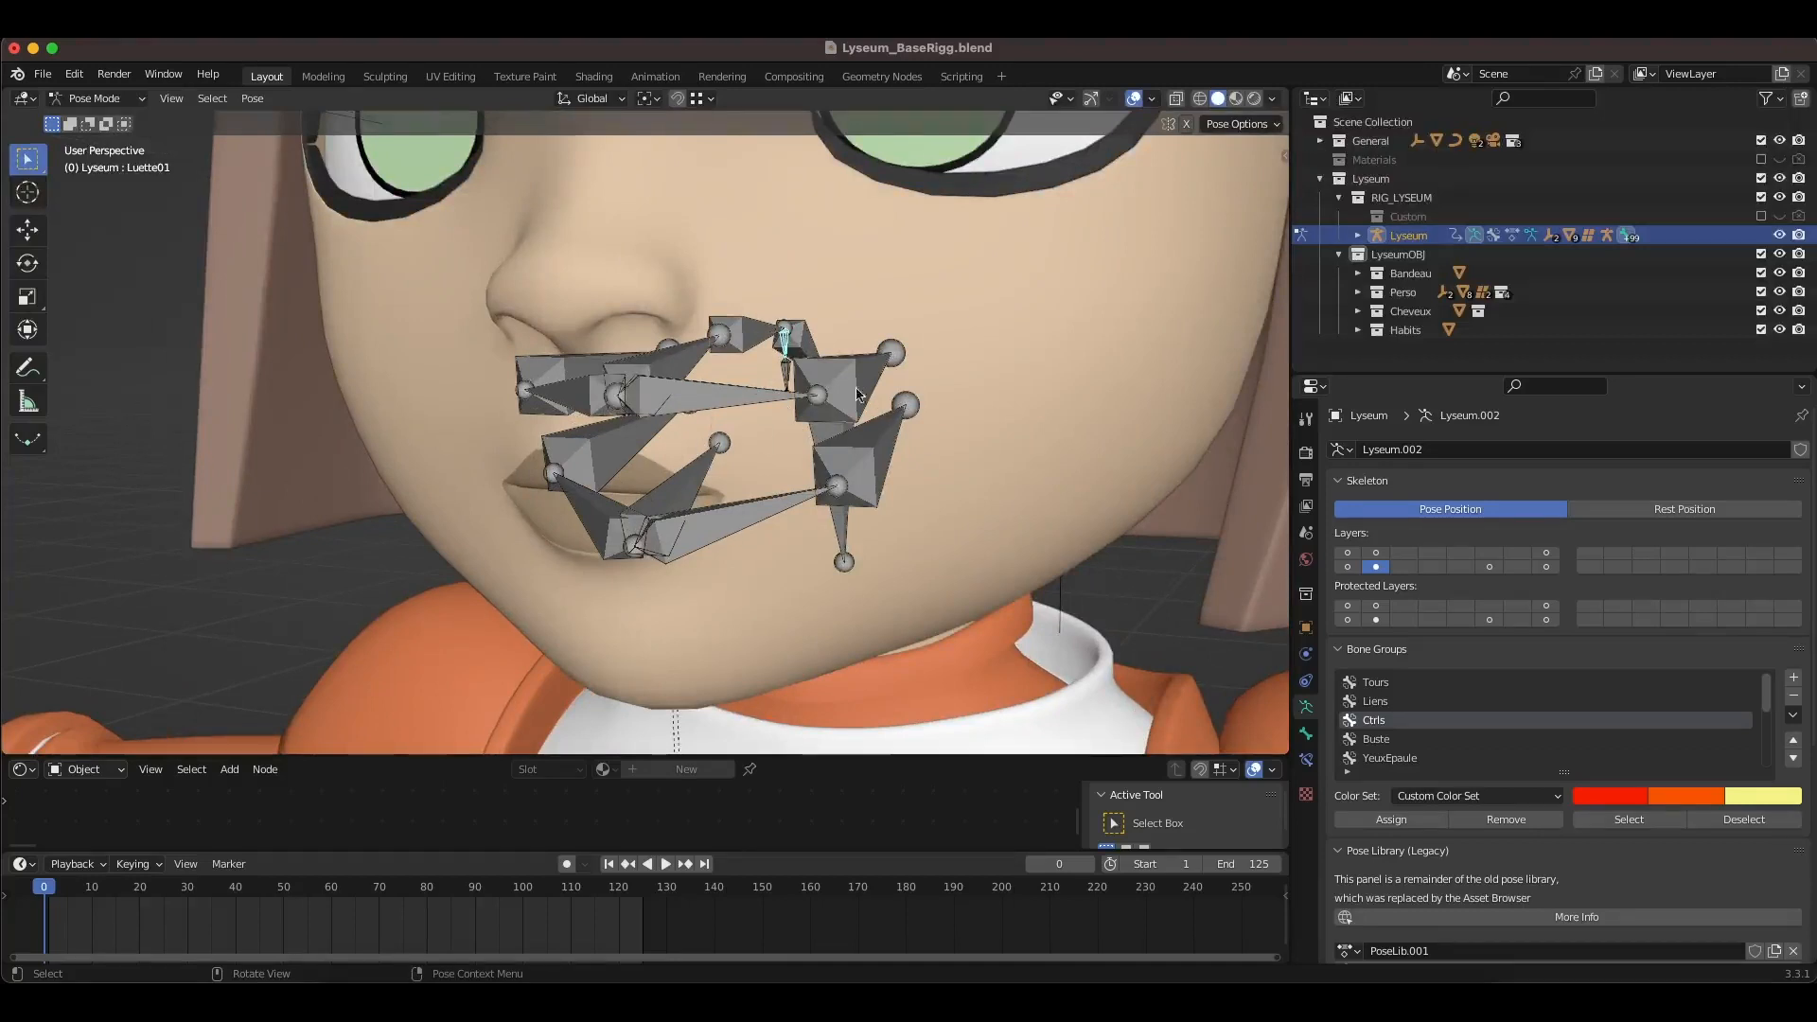
pyautogui.scroll(-3, 720, 393)
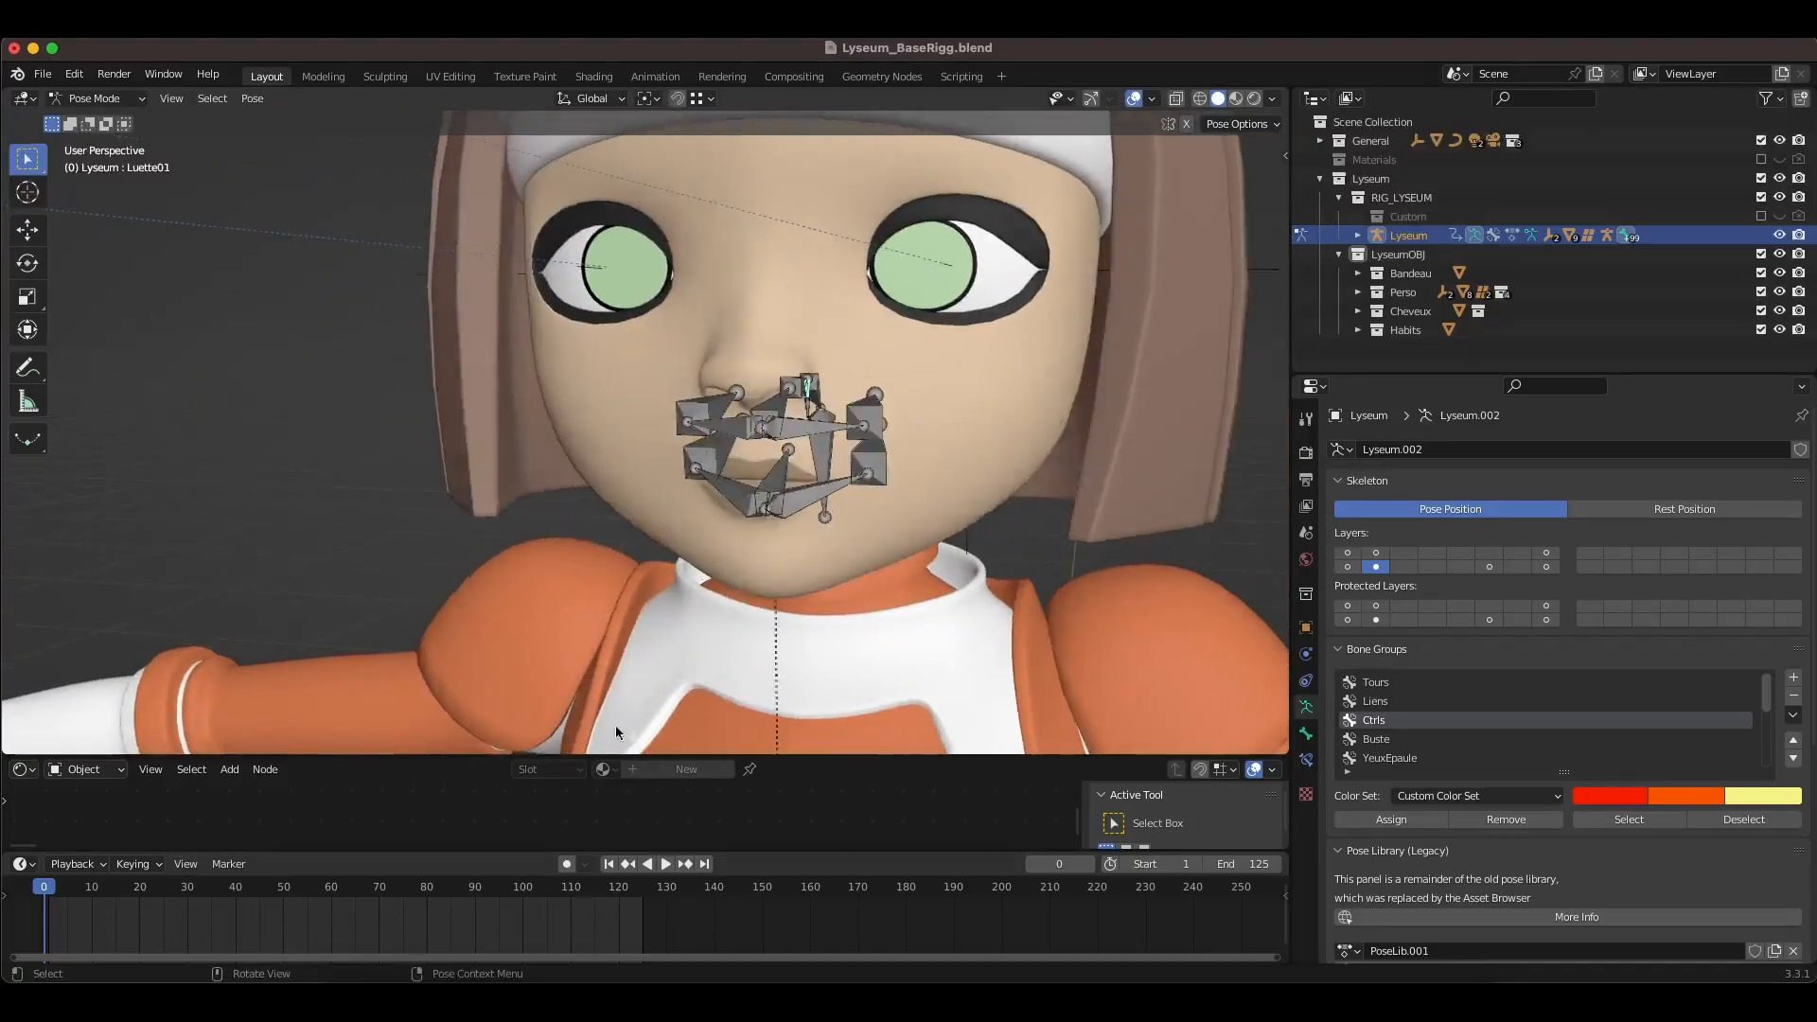
# Step: Switch back to the main control layer and look over the complete set of body controls
pyautogui.click(1546, 553)
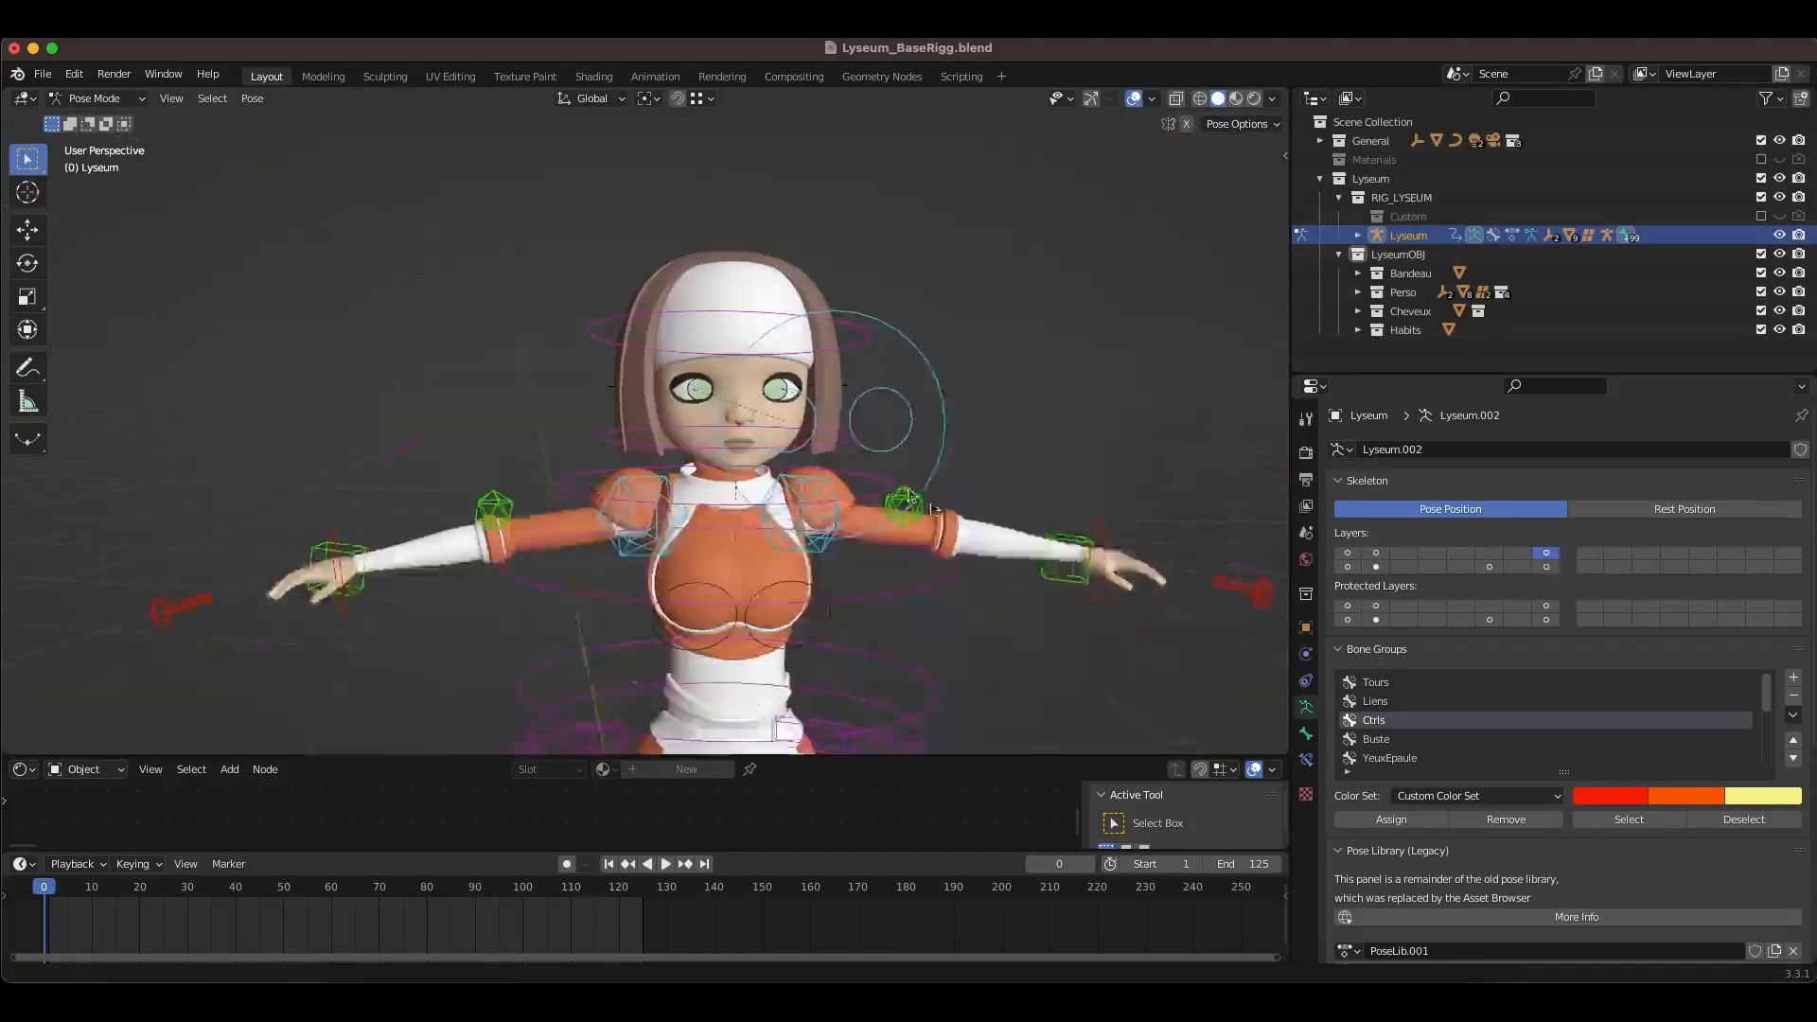
pyautogui.moveTo(935, 509); pyautogui.dragTo(569, 434, button='middle')
pyautogui.scroll(-4, 568, 433)
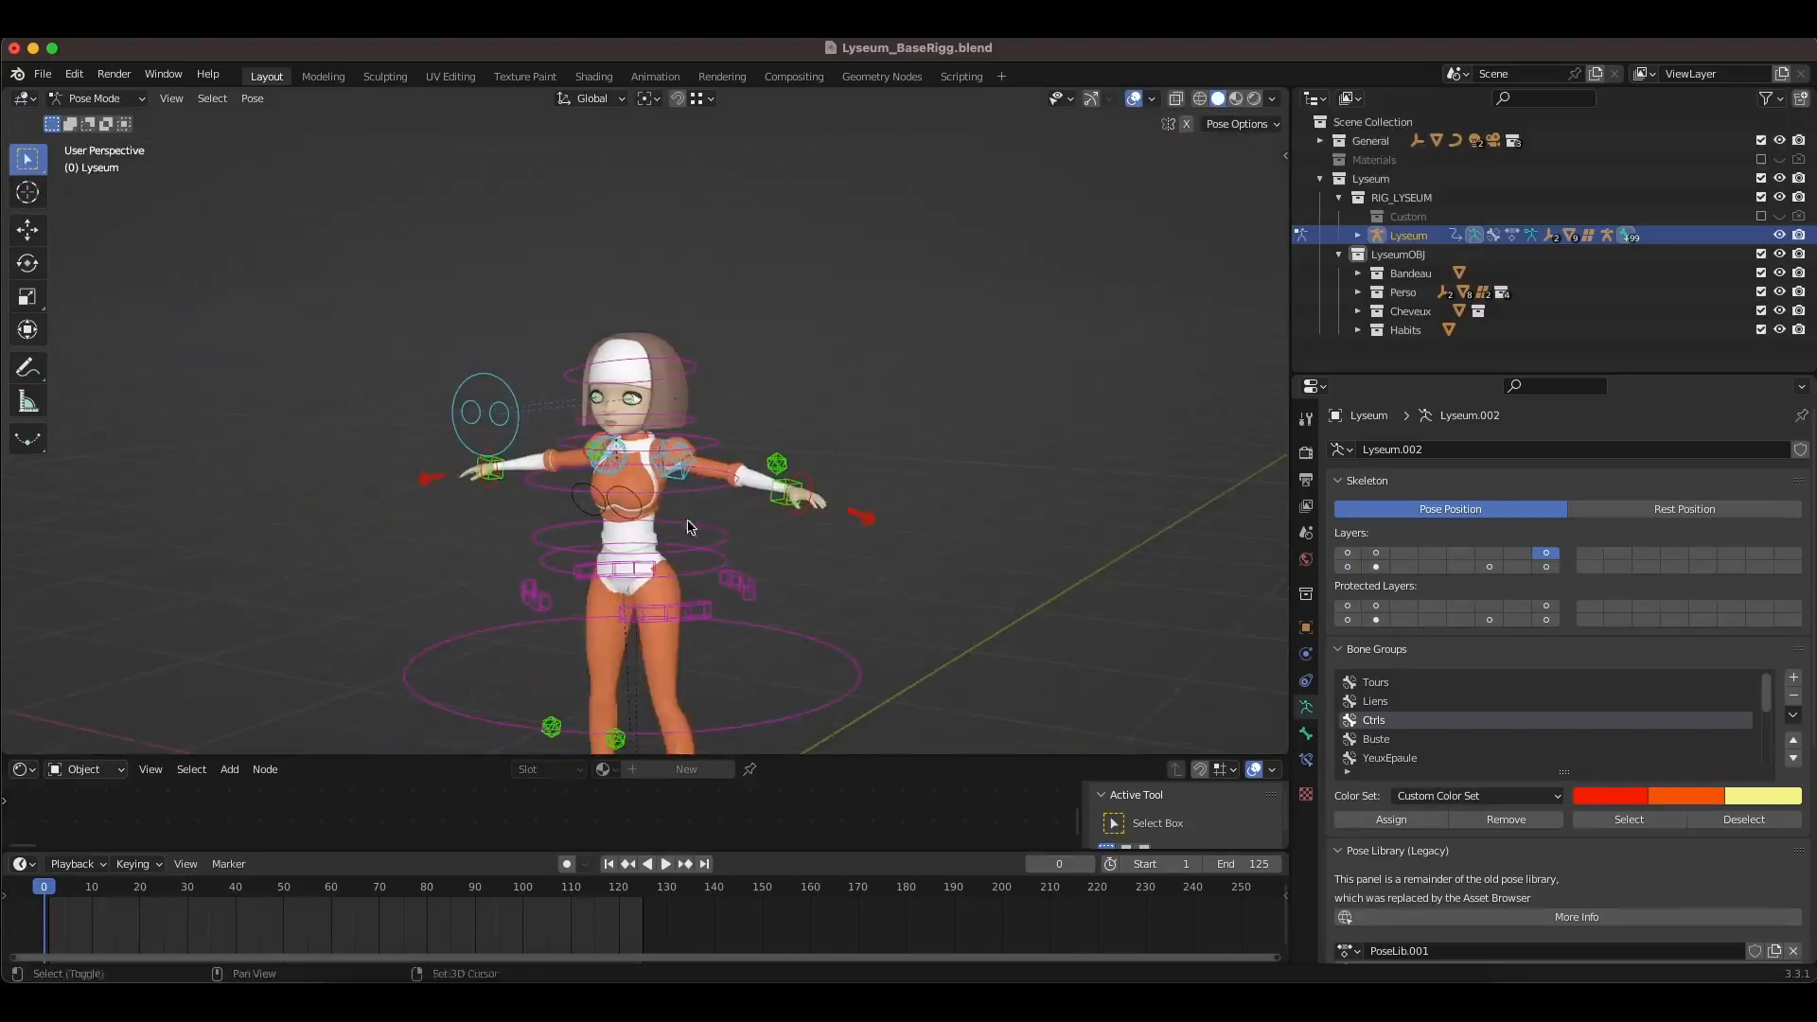
pyautogui.moveTo(728, 302); pyautogui.dragTo(702, 509, button='middle')
pyautogui.scroll(4, 761, 379)
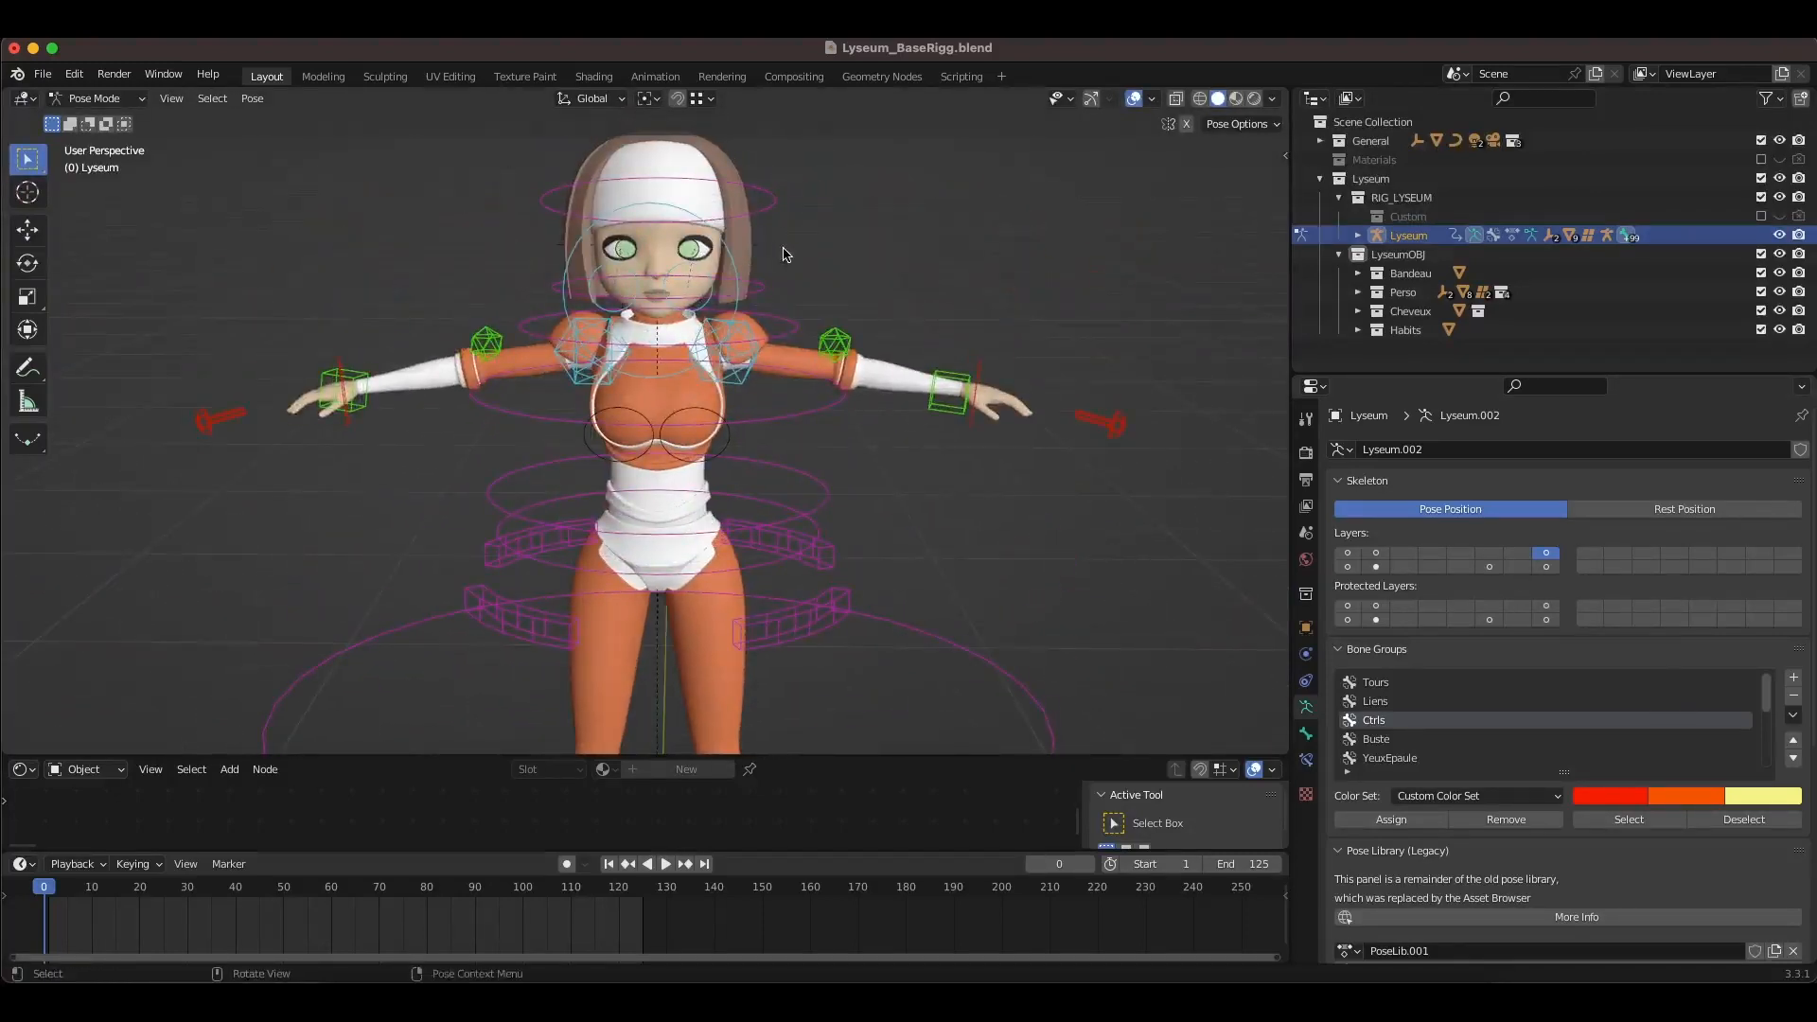
pyautogui.scroll(2, 785, 255)
# Step: Display the last used second-row layer and look closely at the tongue controls in front of the face
pyautogui.click(1545, 566)
pyautogui.moveTo(814, 473)
pyautogui.mouseDown(button='middle')
pyautogui.moveTo(852, 464)
pyautogui.moveTo(887, 409)
pyautogui.moveTo(802, 480)
pyautogui.mouseUp(button='middle')
pyautogui.scroll(2, 804, 260)
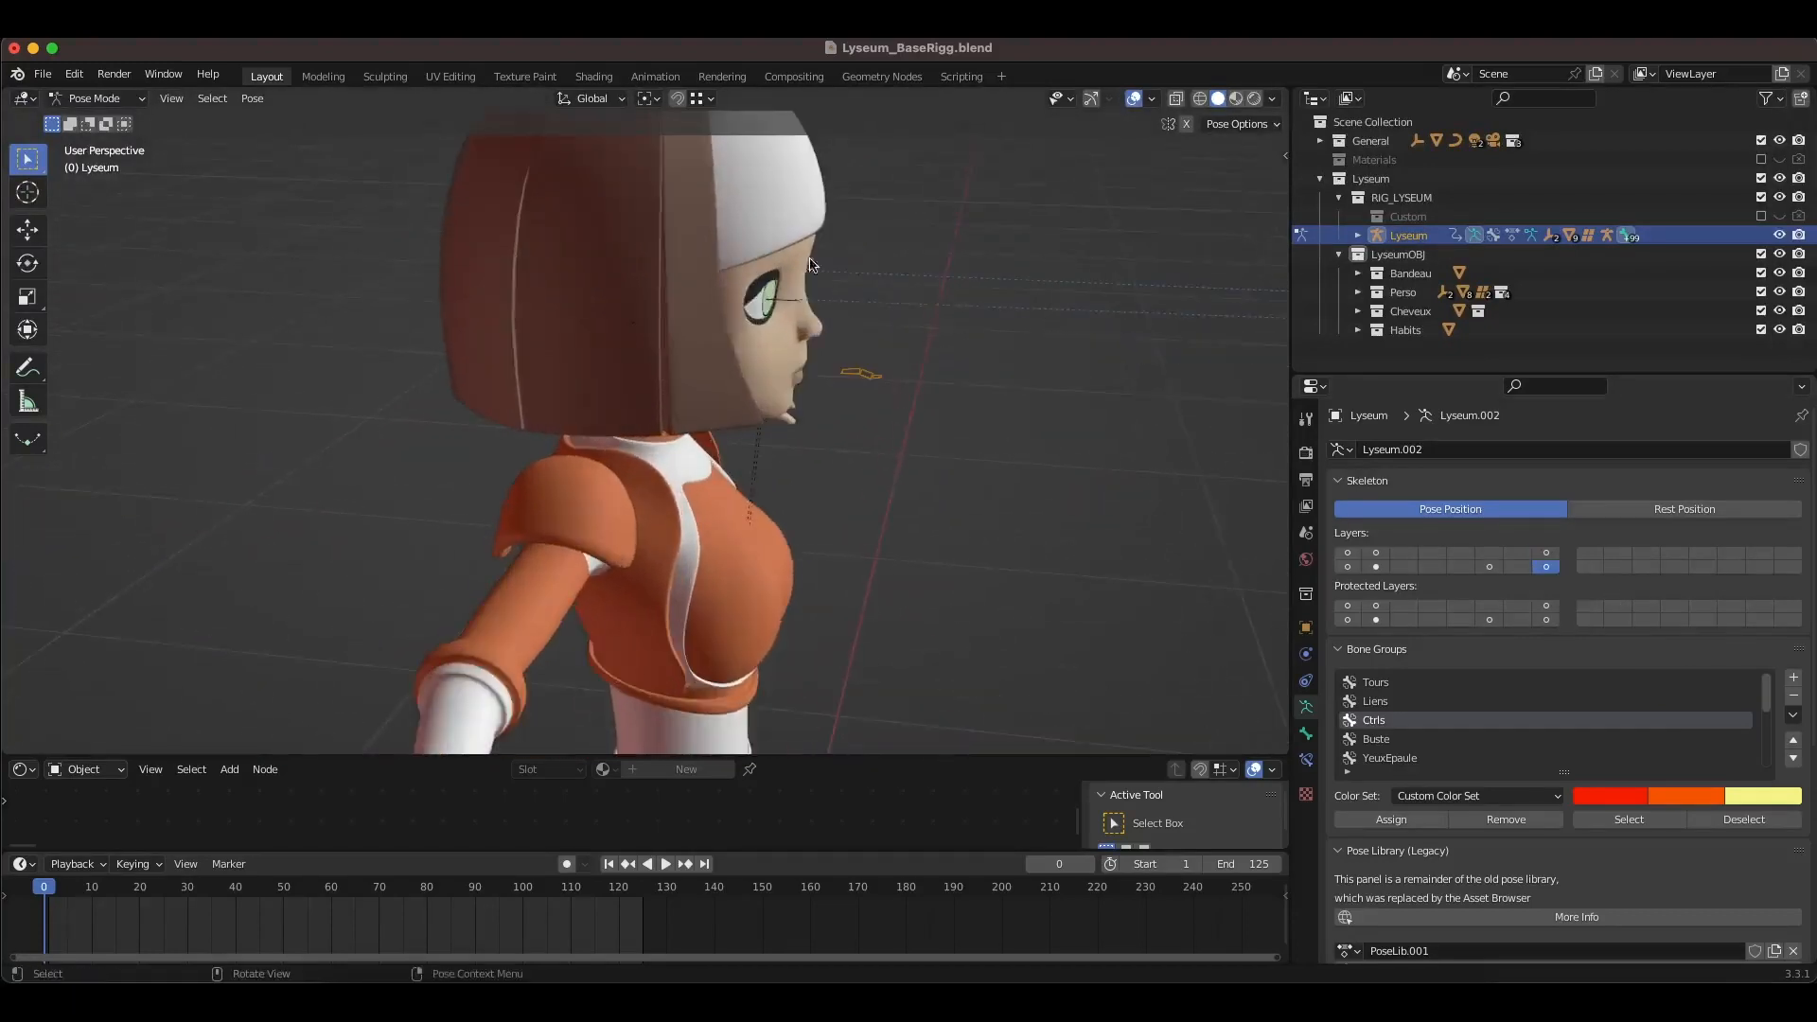
pyautogui.keyDown('shift'); pyautogui.moveTo(945, 341); pyautogui.dragTo(740, 499, button='middle'); pyautogui.keyUp('shift')
pyautogui.scroll(2, 731, 502)
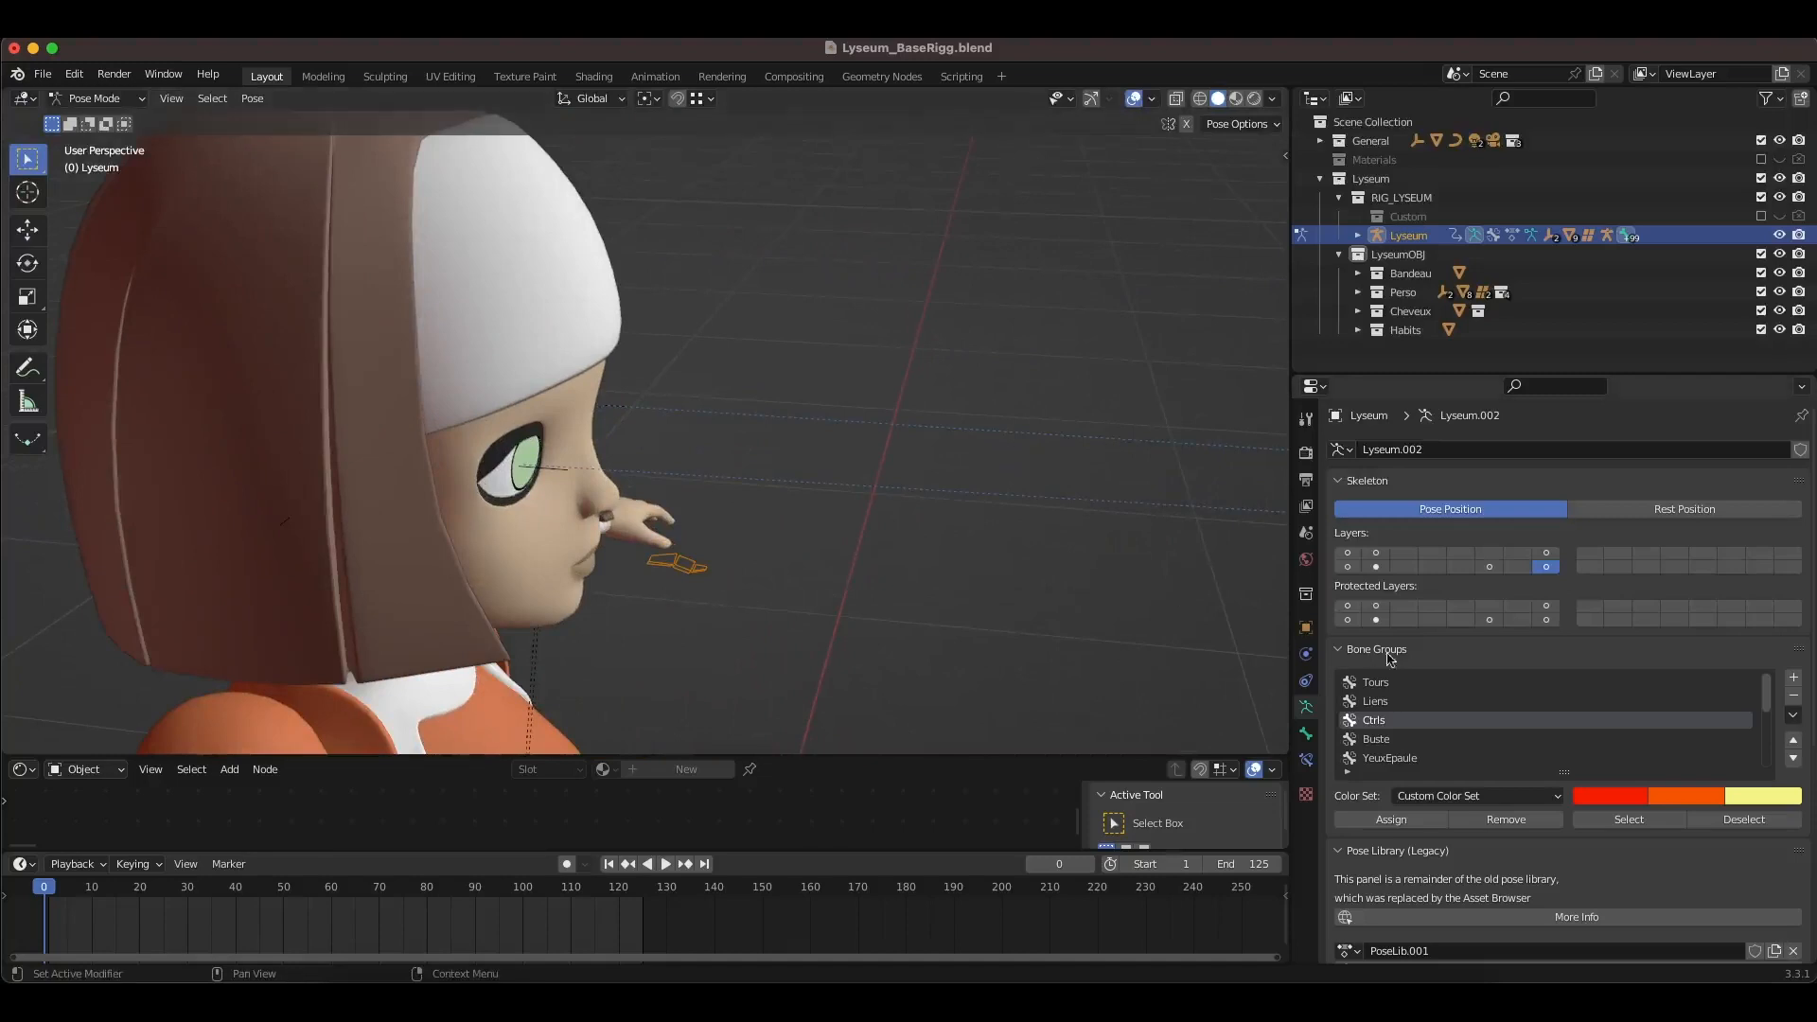
# Step: Move the Langue01 control about 0.044 m forward so the tongue sticks out of the mouth
pyautogui.click(674, 565)
pyautogui.moveTo(674, 565); pyautogui.dragTo(681, 566, button='middle')
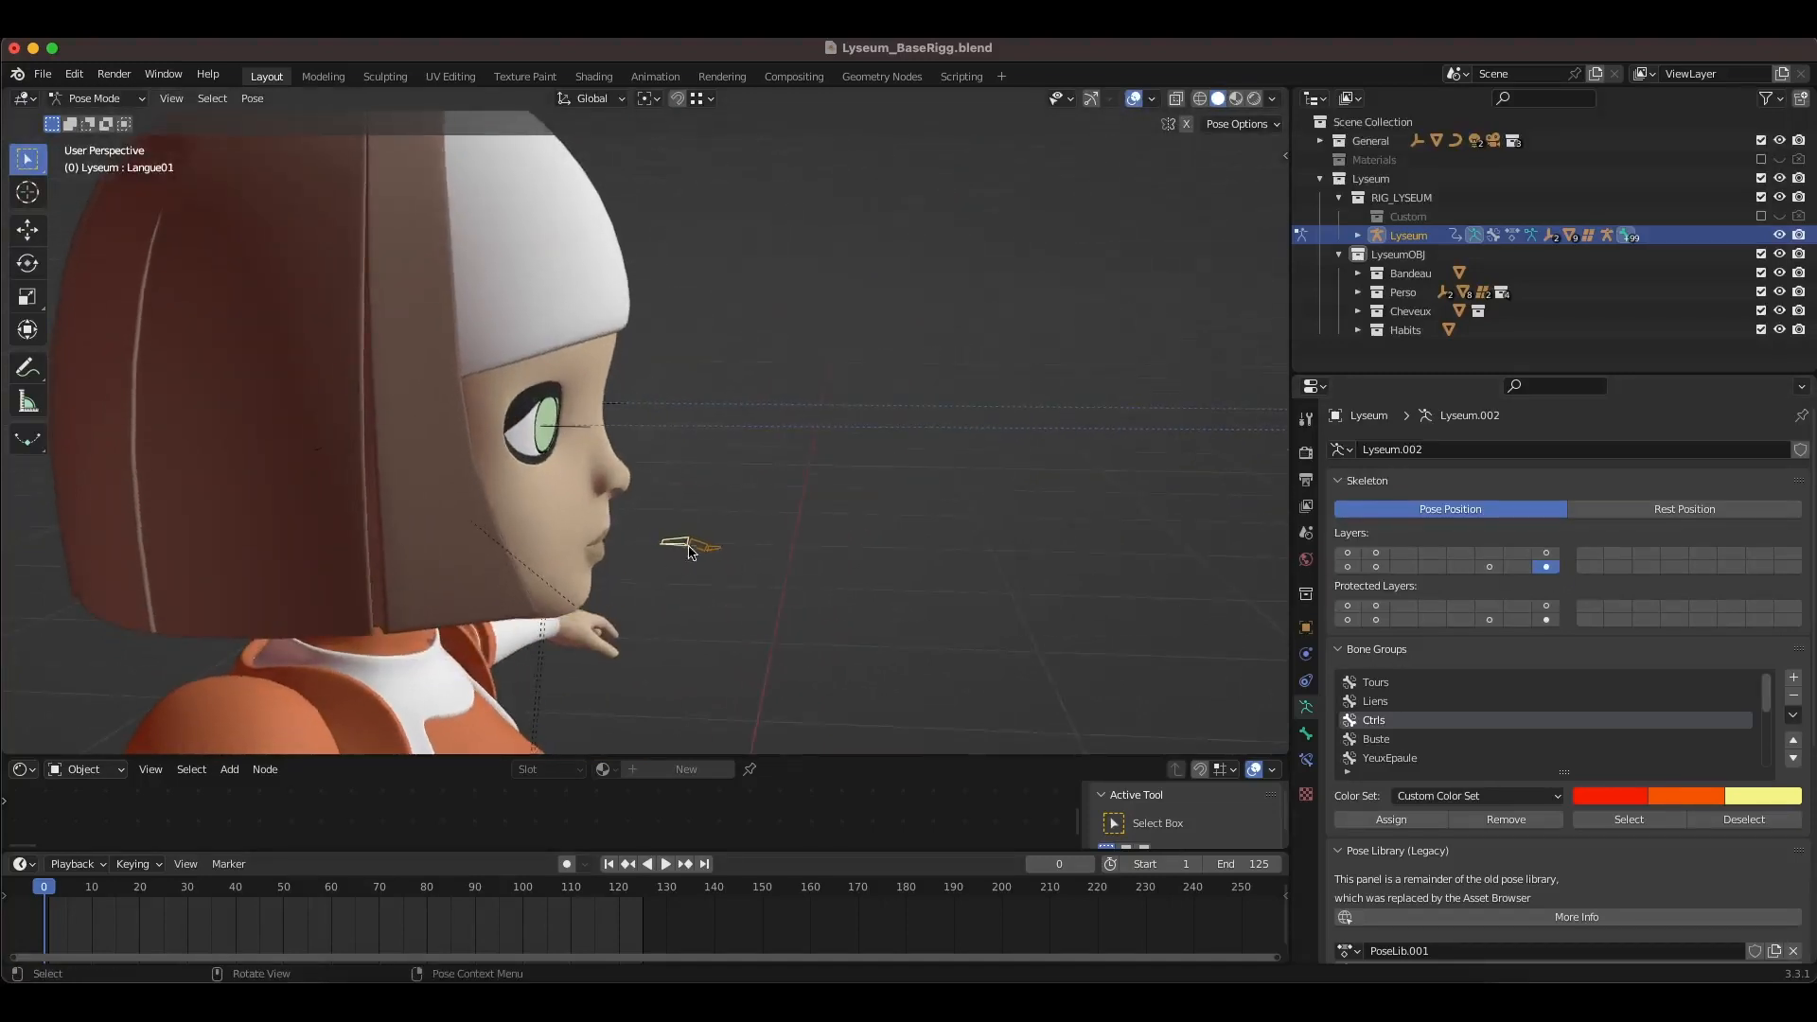
pyautogui.click(675, 558)
pyautogui.press('g')
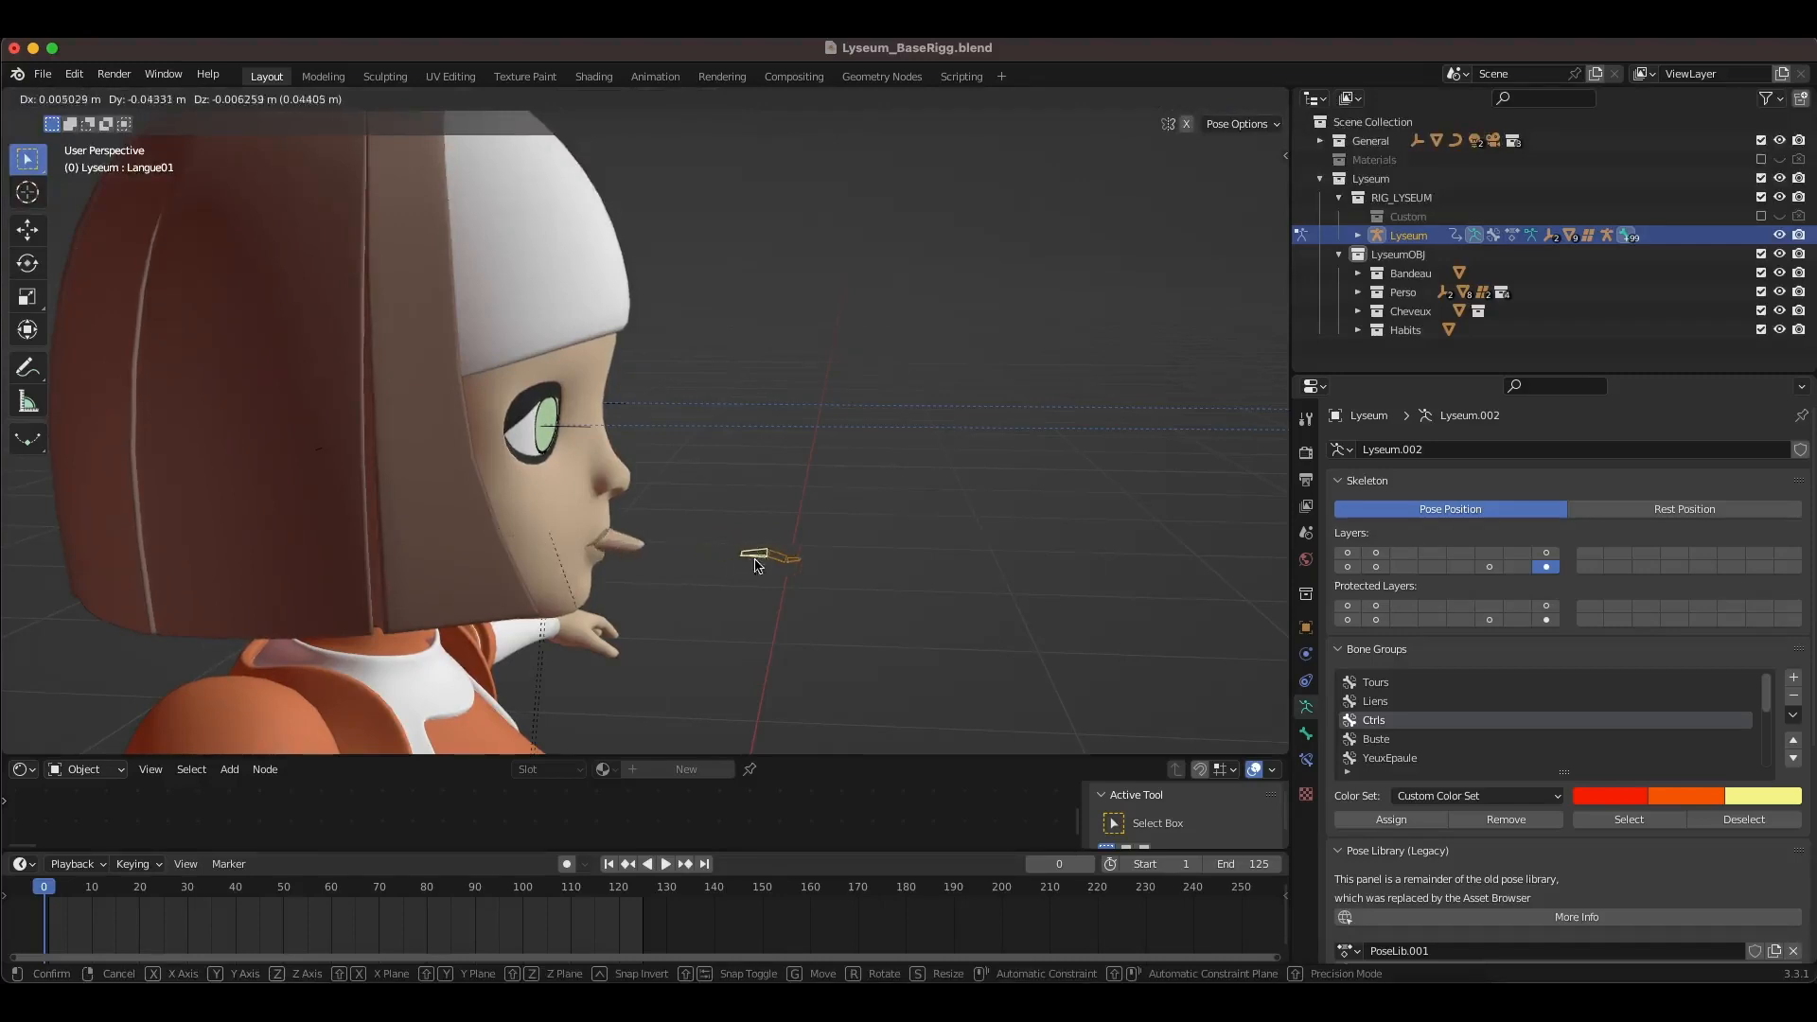
pyautogui.click(779, 562)
# Step: Try rotating the Langue02 and Langue03 controls to demonstrate how they bend the tongue
pyautogui.click(778, 562)
pyautogui.press('r')
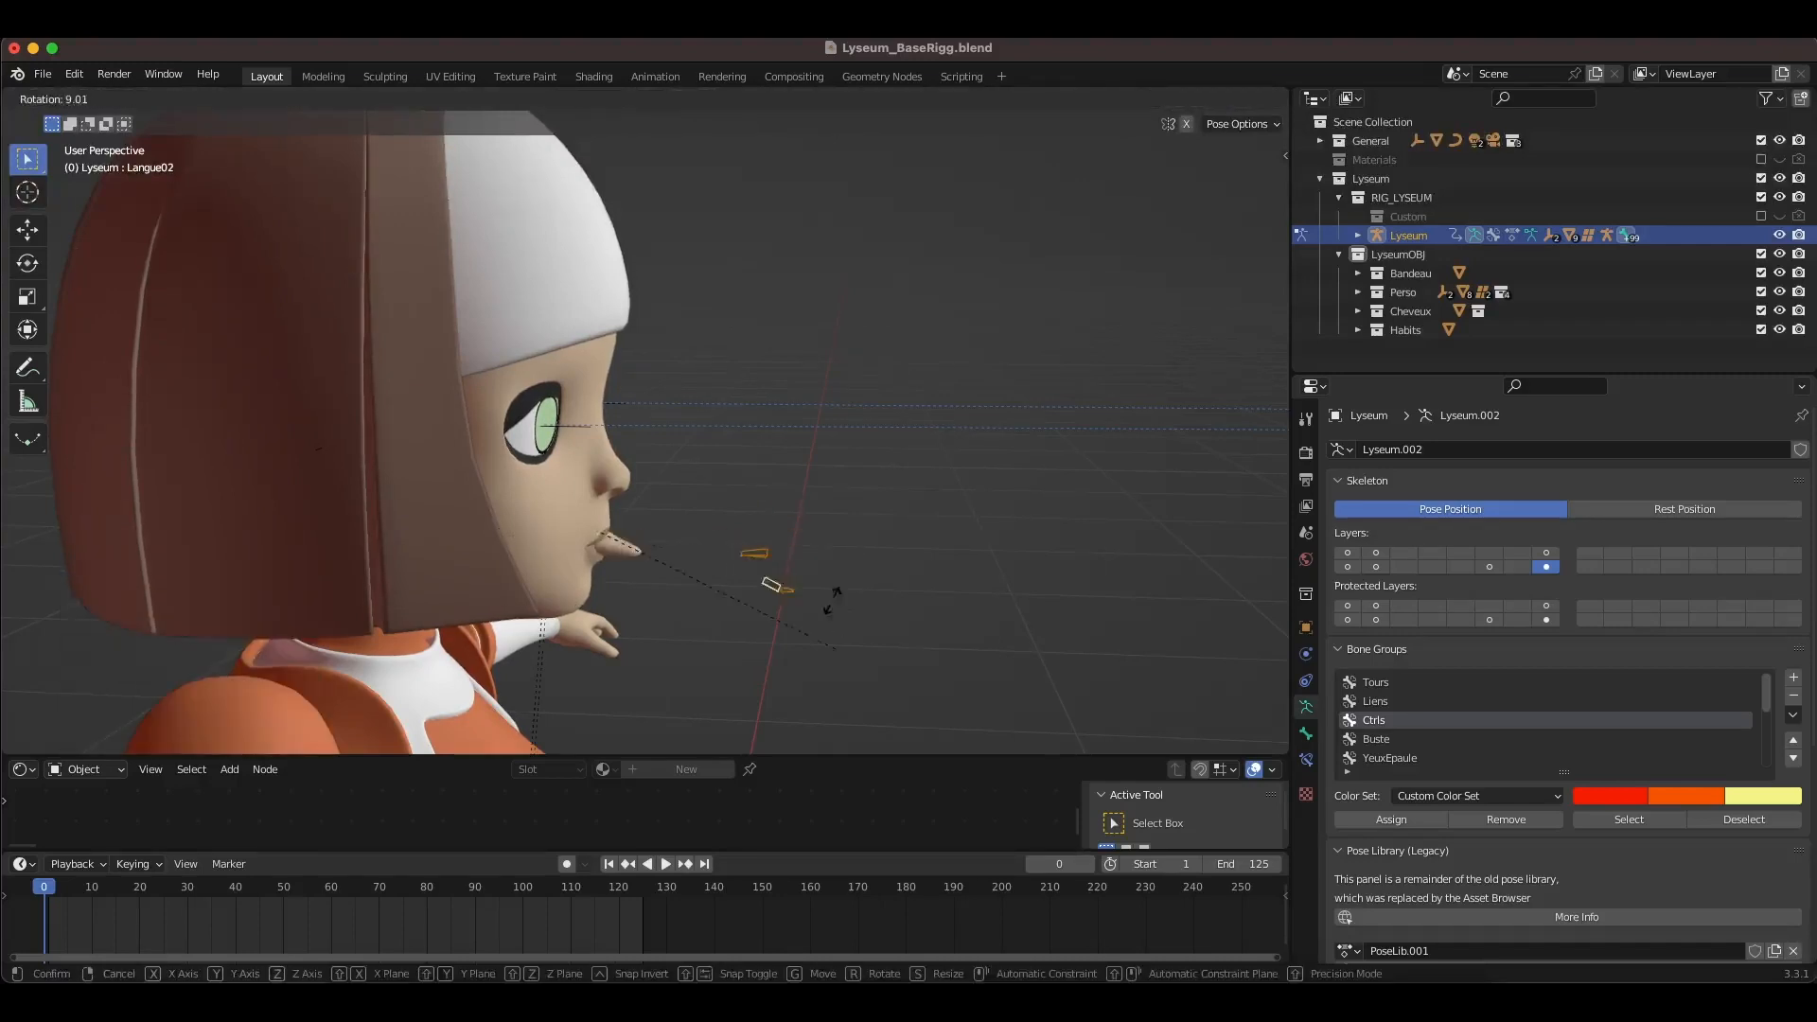
pyautogui.rightClick(810, 548)
pyautogui.click(799, 560)
pyautogui.press('r')
pyautogui.rightClick(756, 588)
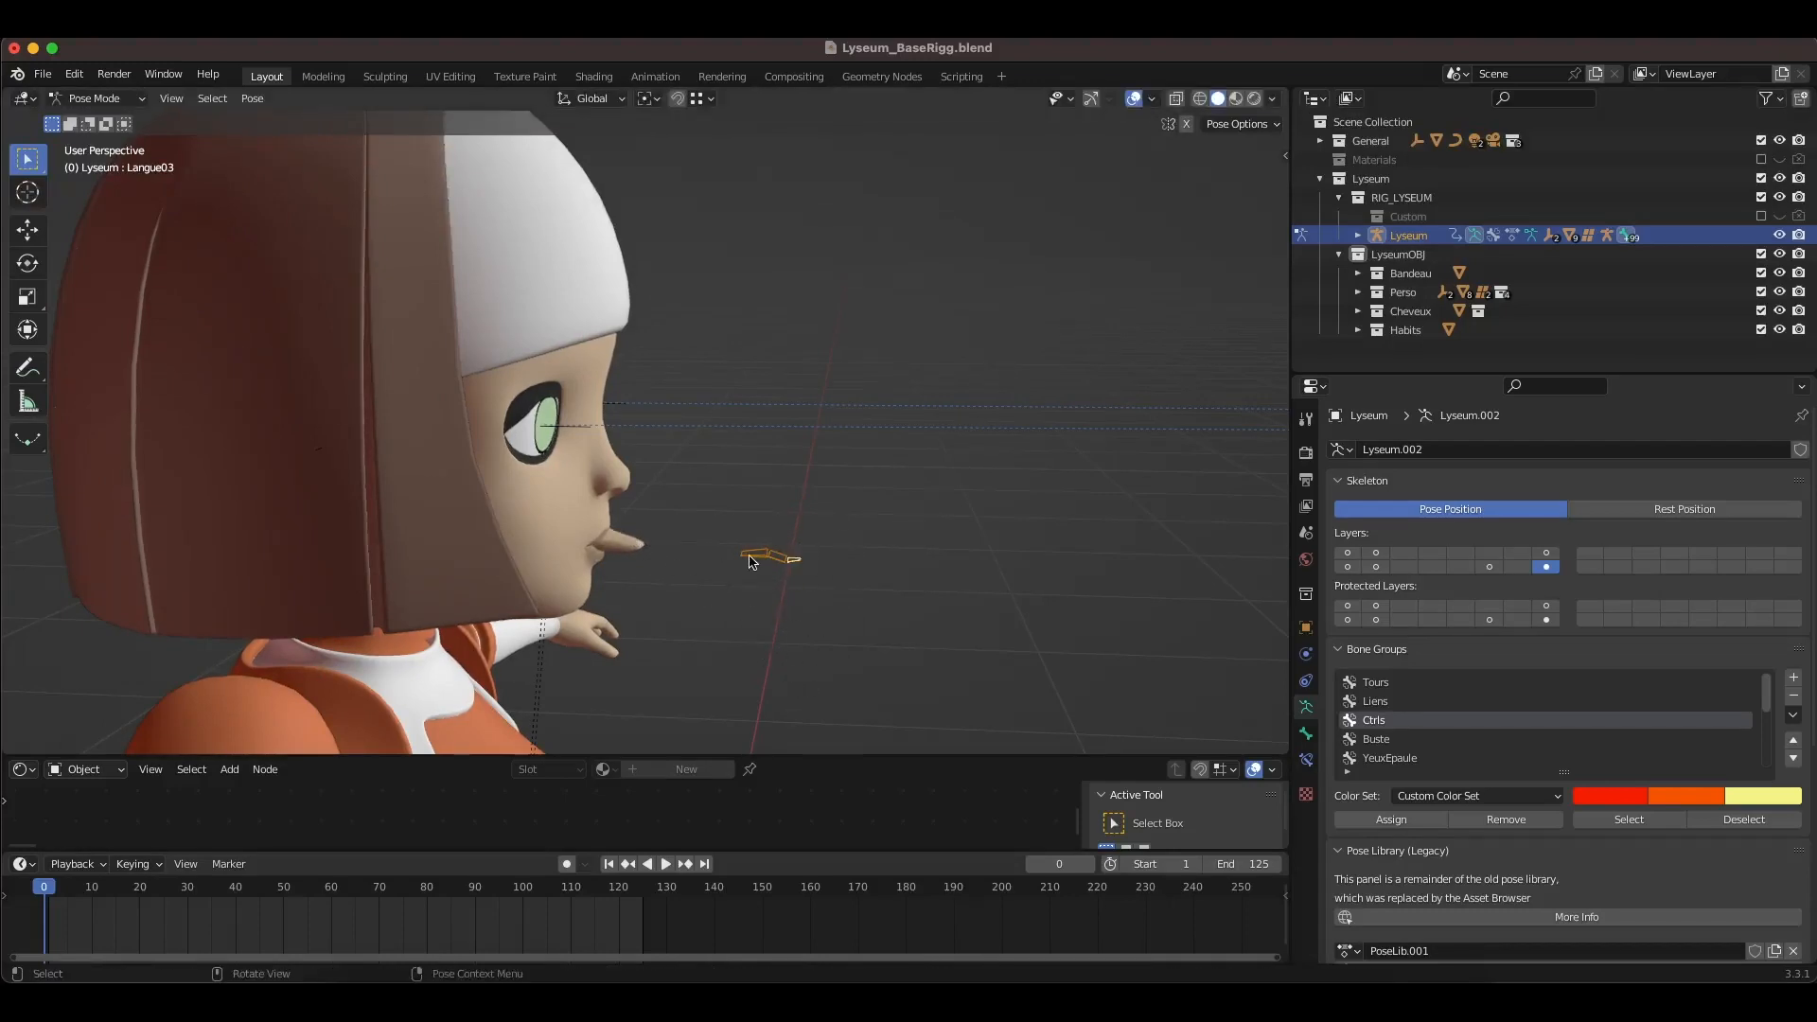
# Step: Clear the location of all tongue controls and display the main control layer again
pyautogui.press('a')
pyautogui.hotkey('alt', 'g')
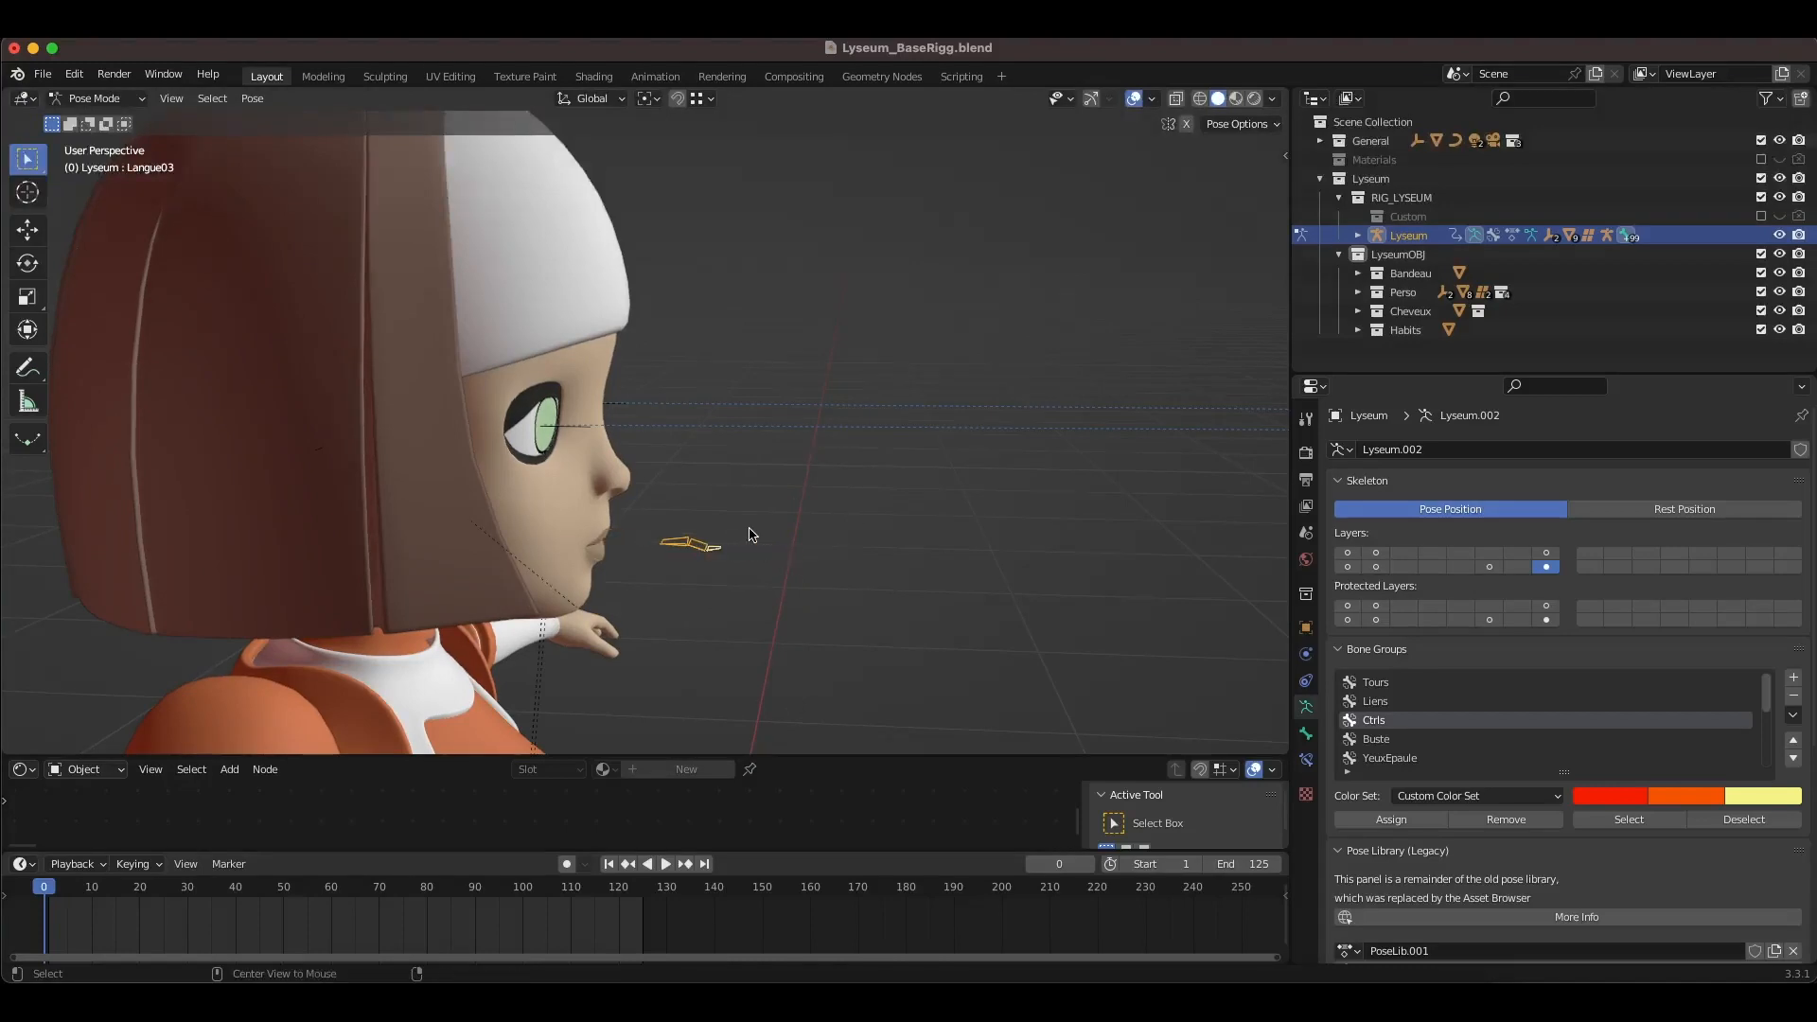
pyautogui.moveTo(675, 563)
pyautogui.mouseDown(button='middle')
pyautogui.moveTo(800, 572)
pyautogui.moveTo(668, 565)
pyautogui.mouseUp(button='middle')
pyautogui.click(1545, 552)
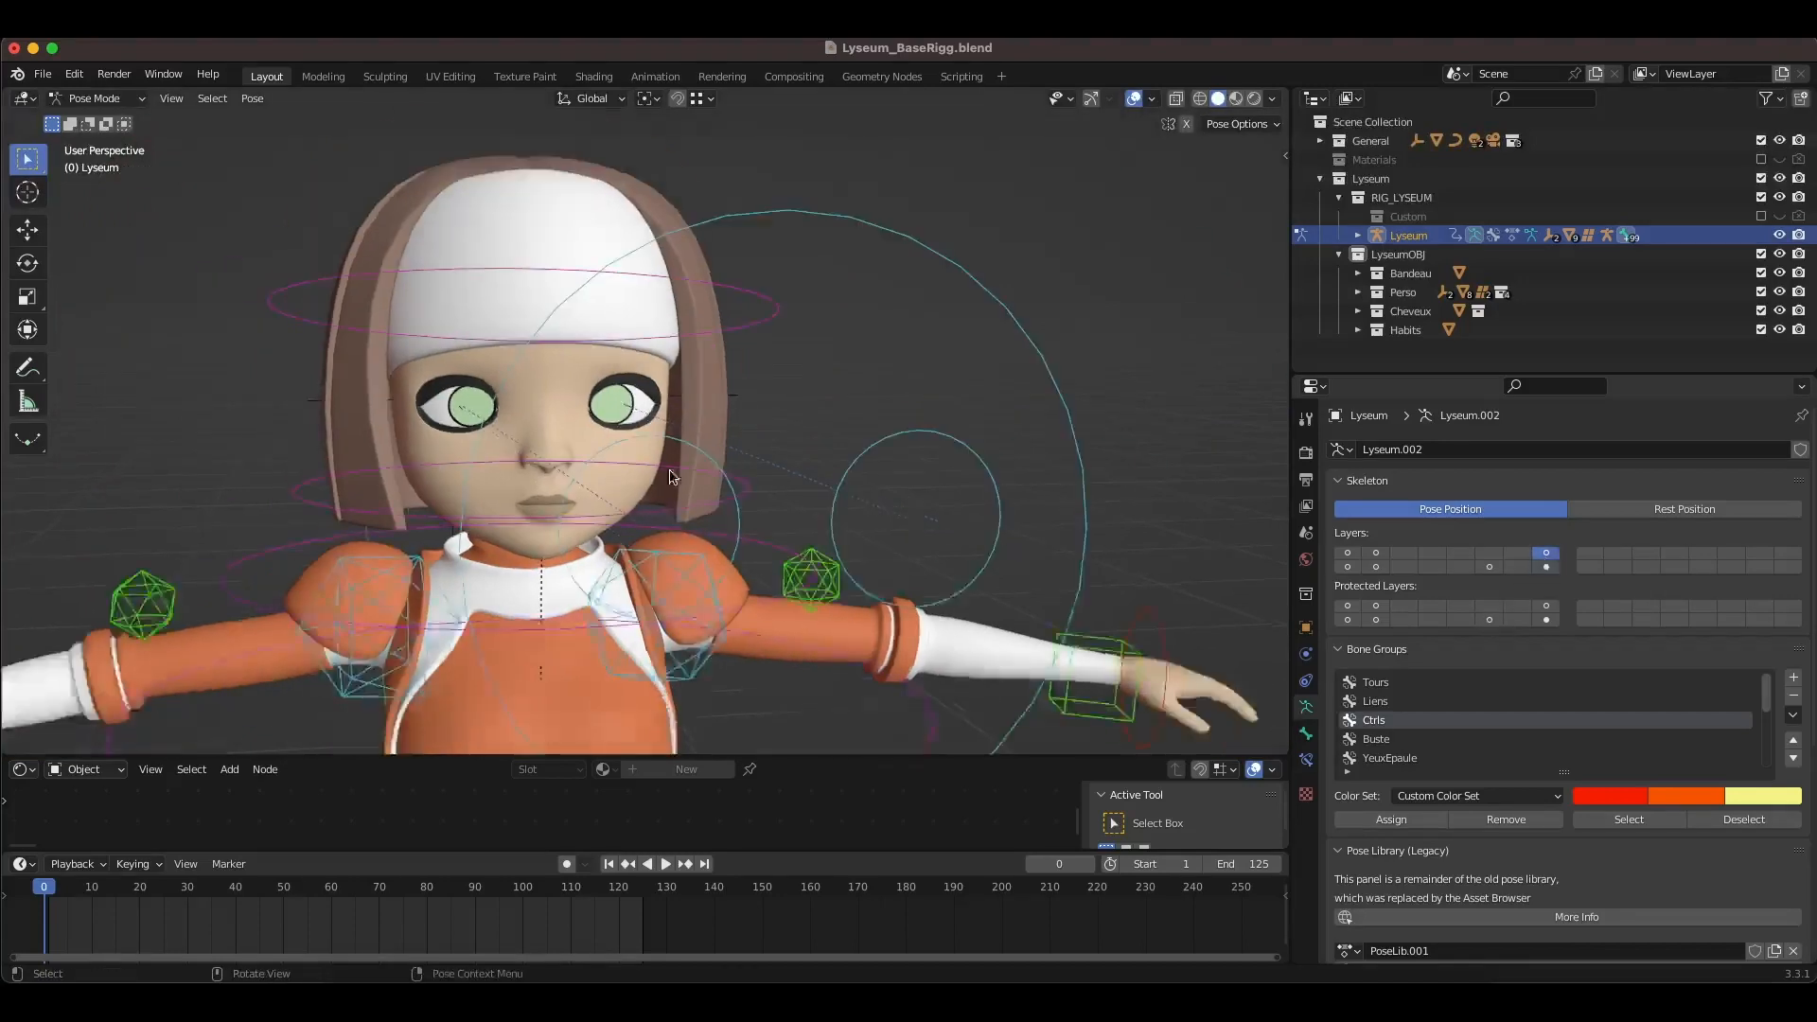
pyautogui.scroll(-2, 736, 430)
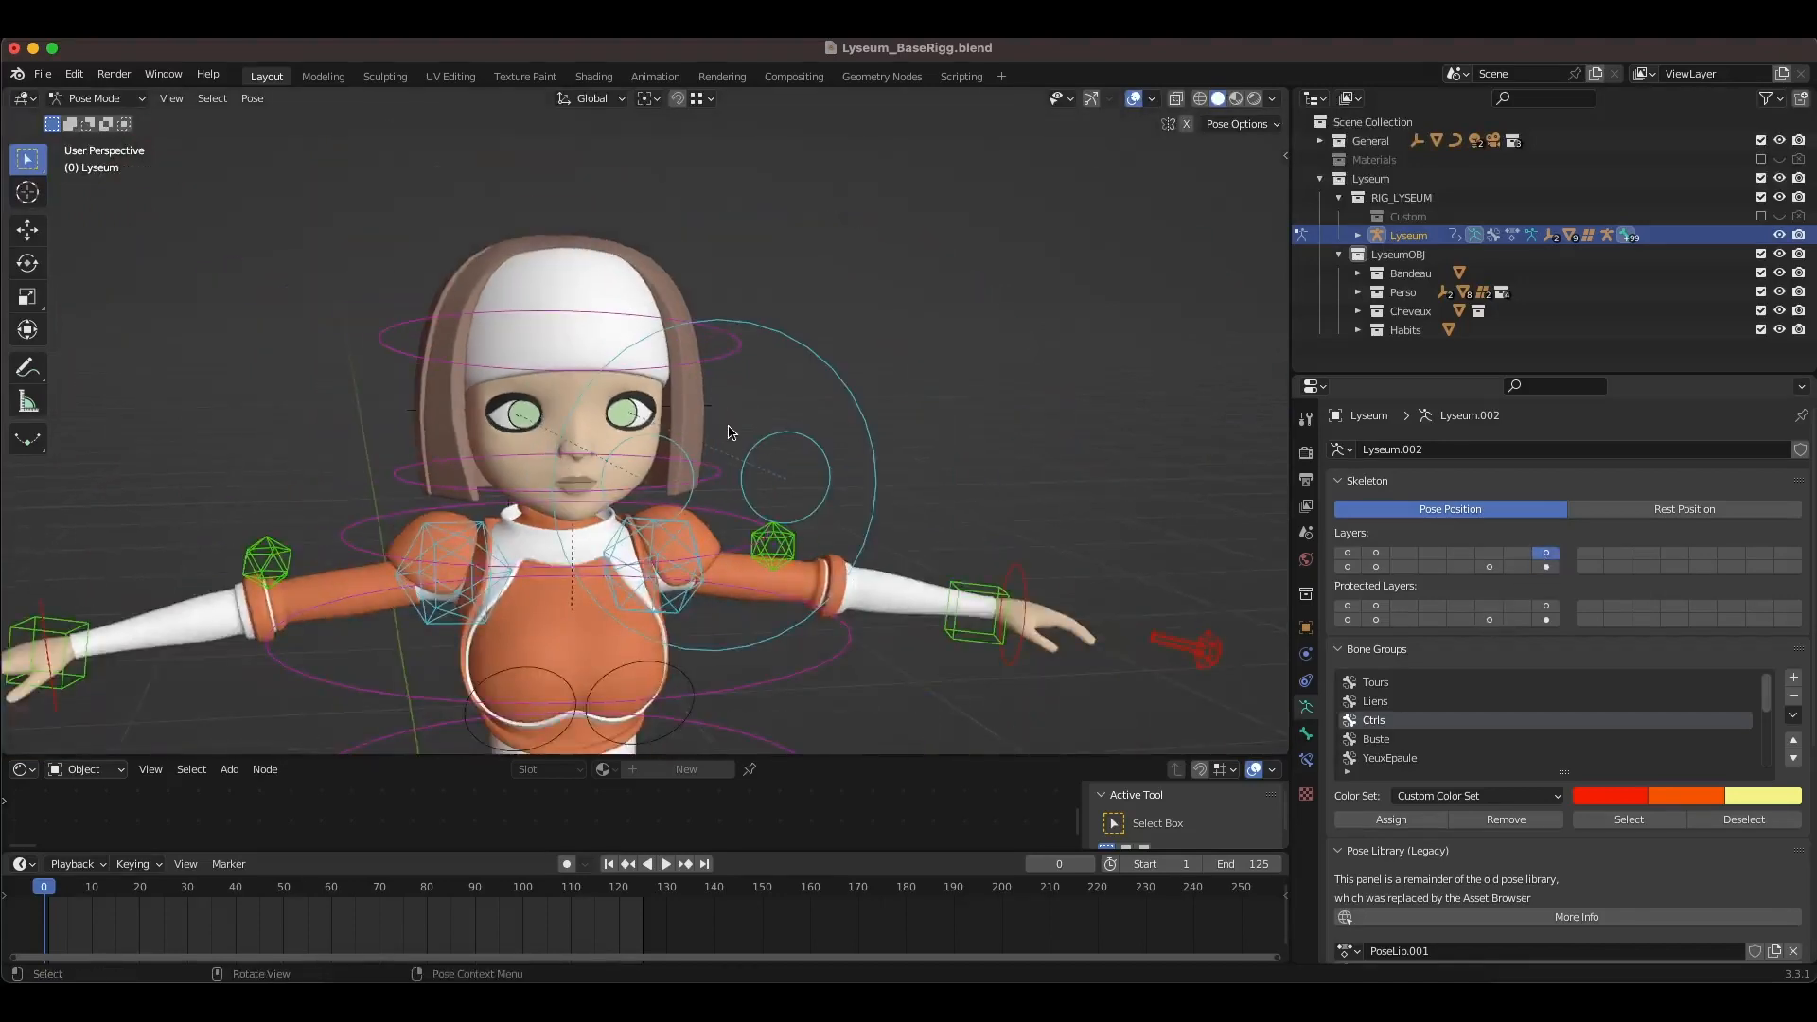